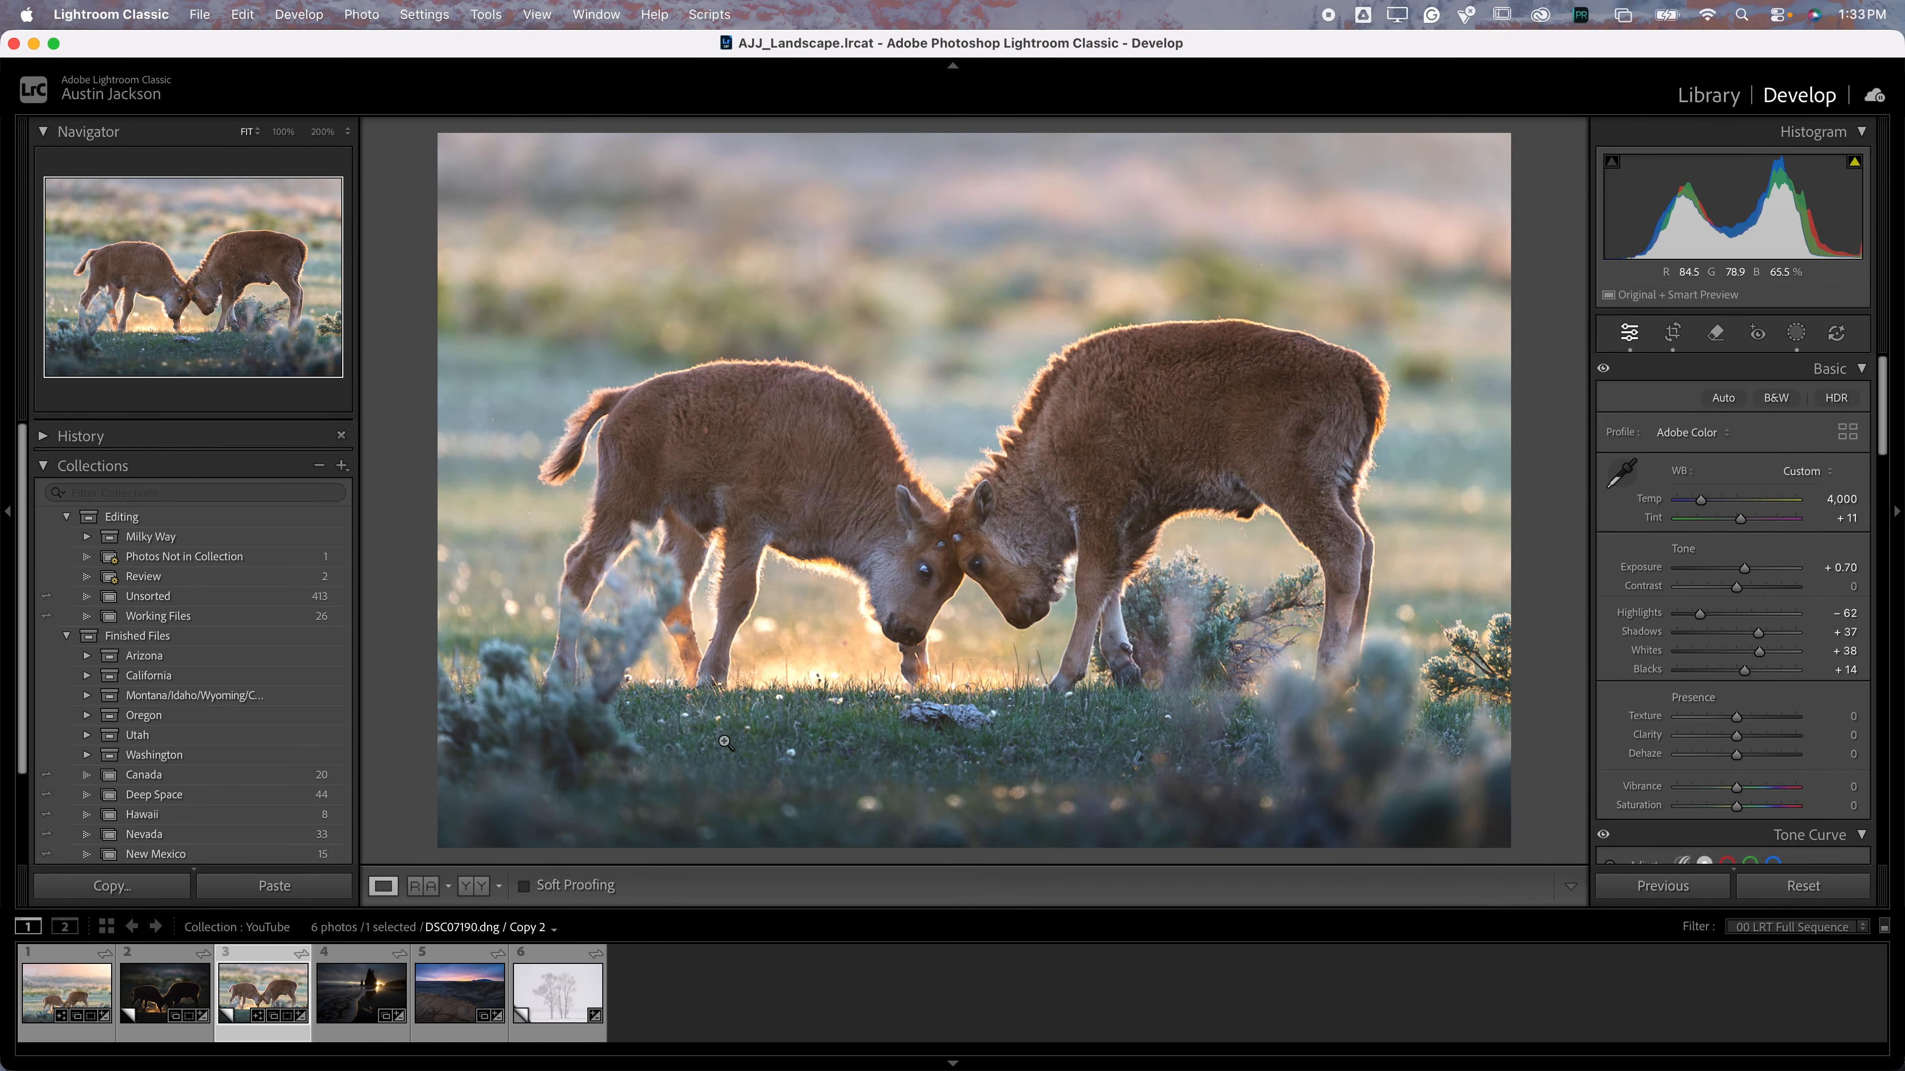
# Compare the original bison calves photo with its dark silhouette virtual copy and its bright, tighter-cropped virtual copy
pyautogui.click(73, 992)
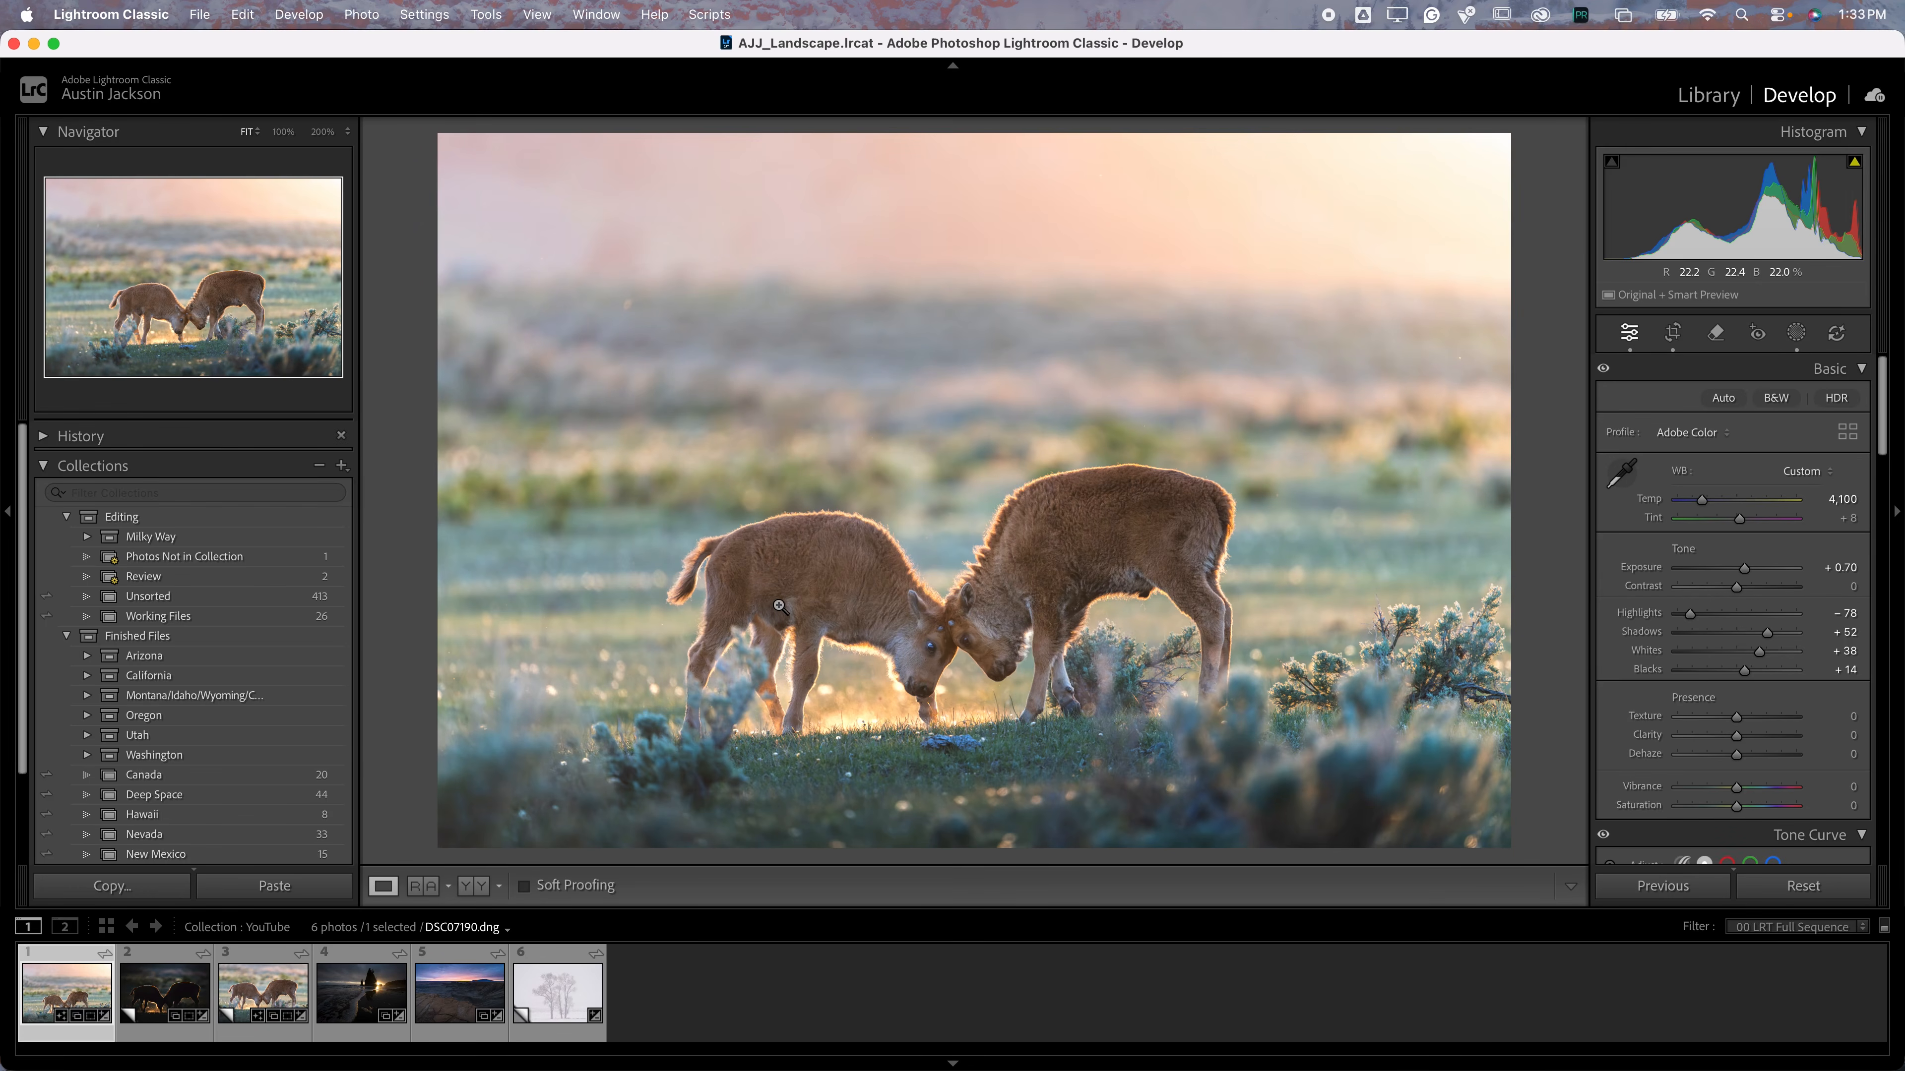
pyautogui.click(248, 992)
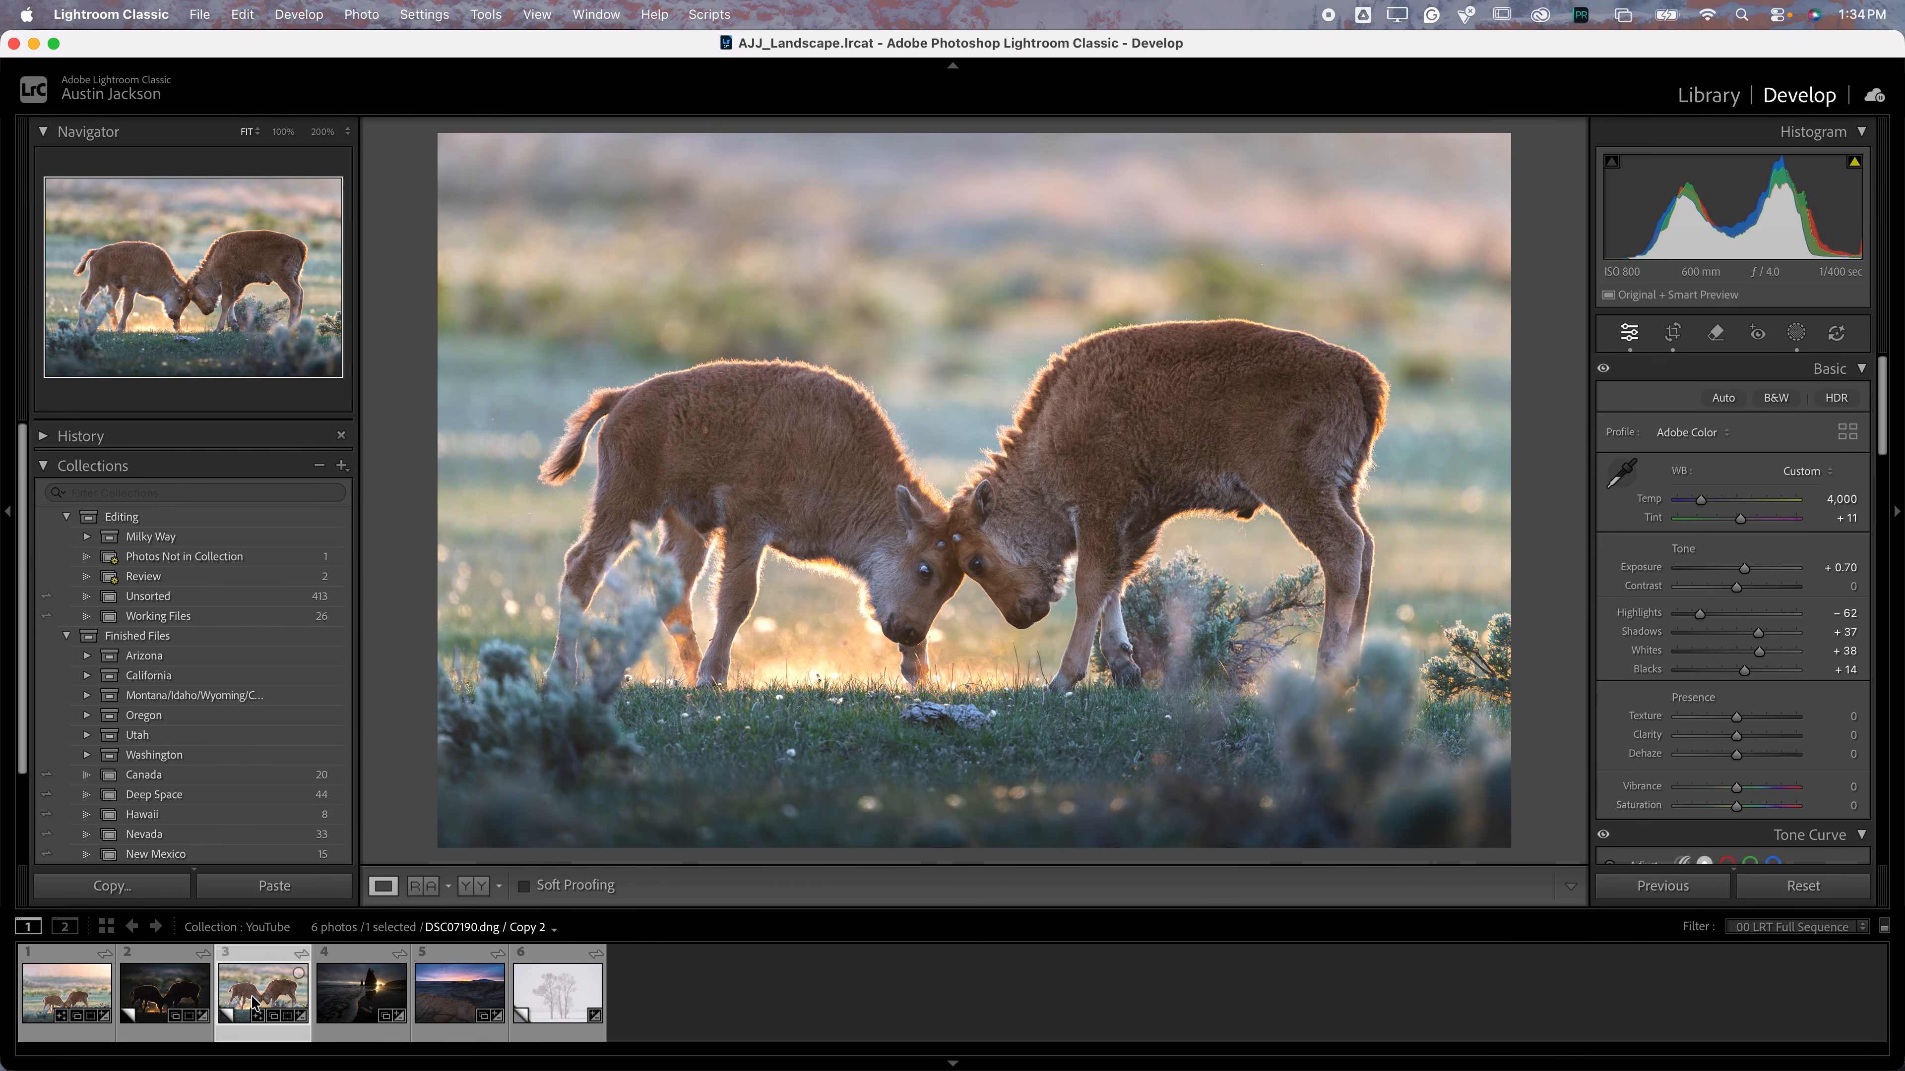
pyautogui.click(165, 995)
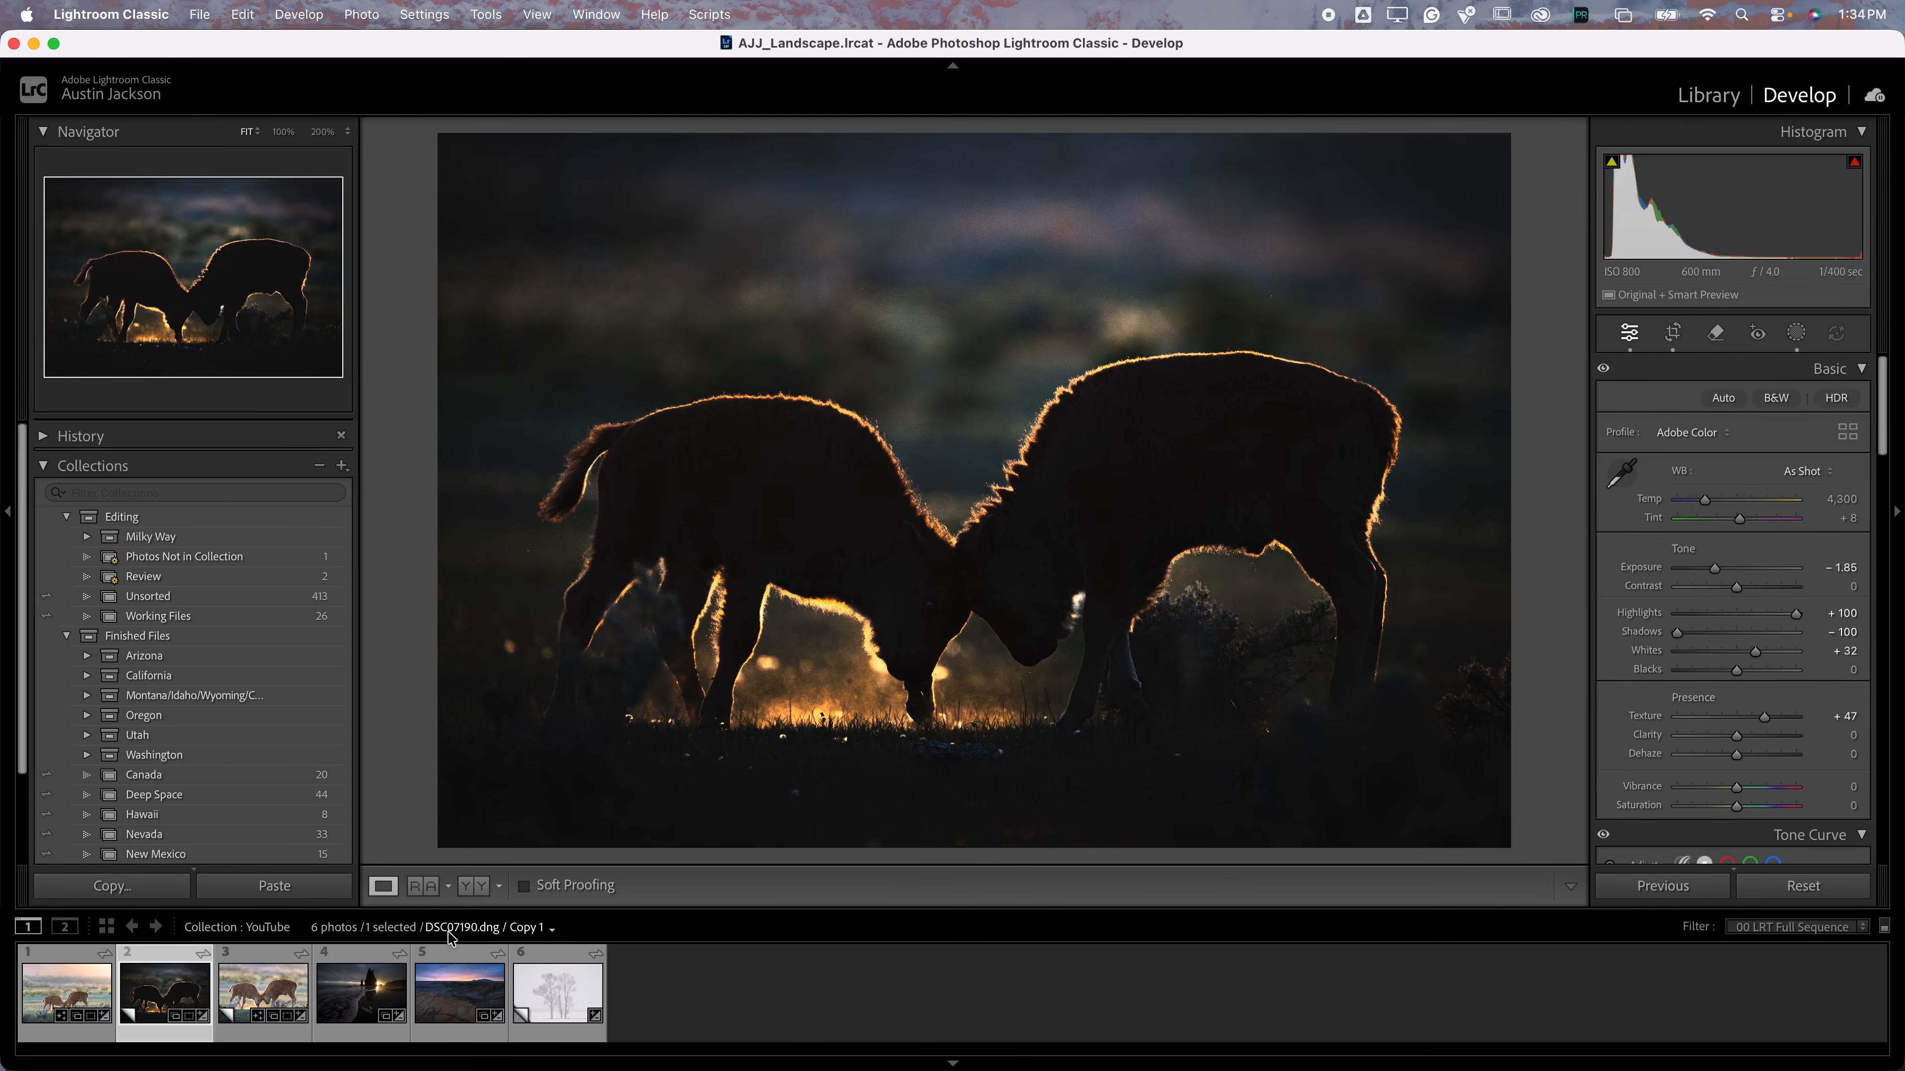
pyautogui.click(259, 994)
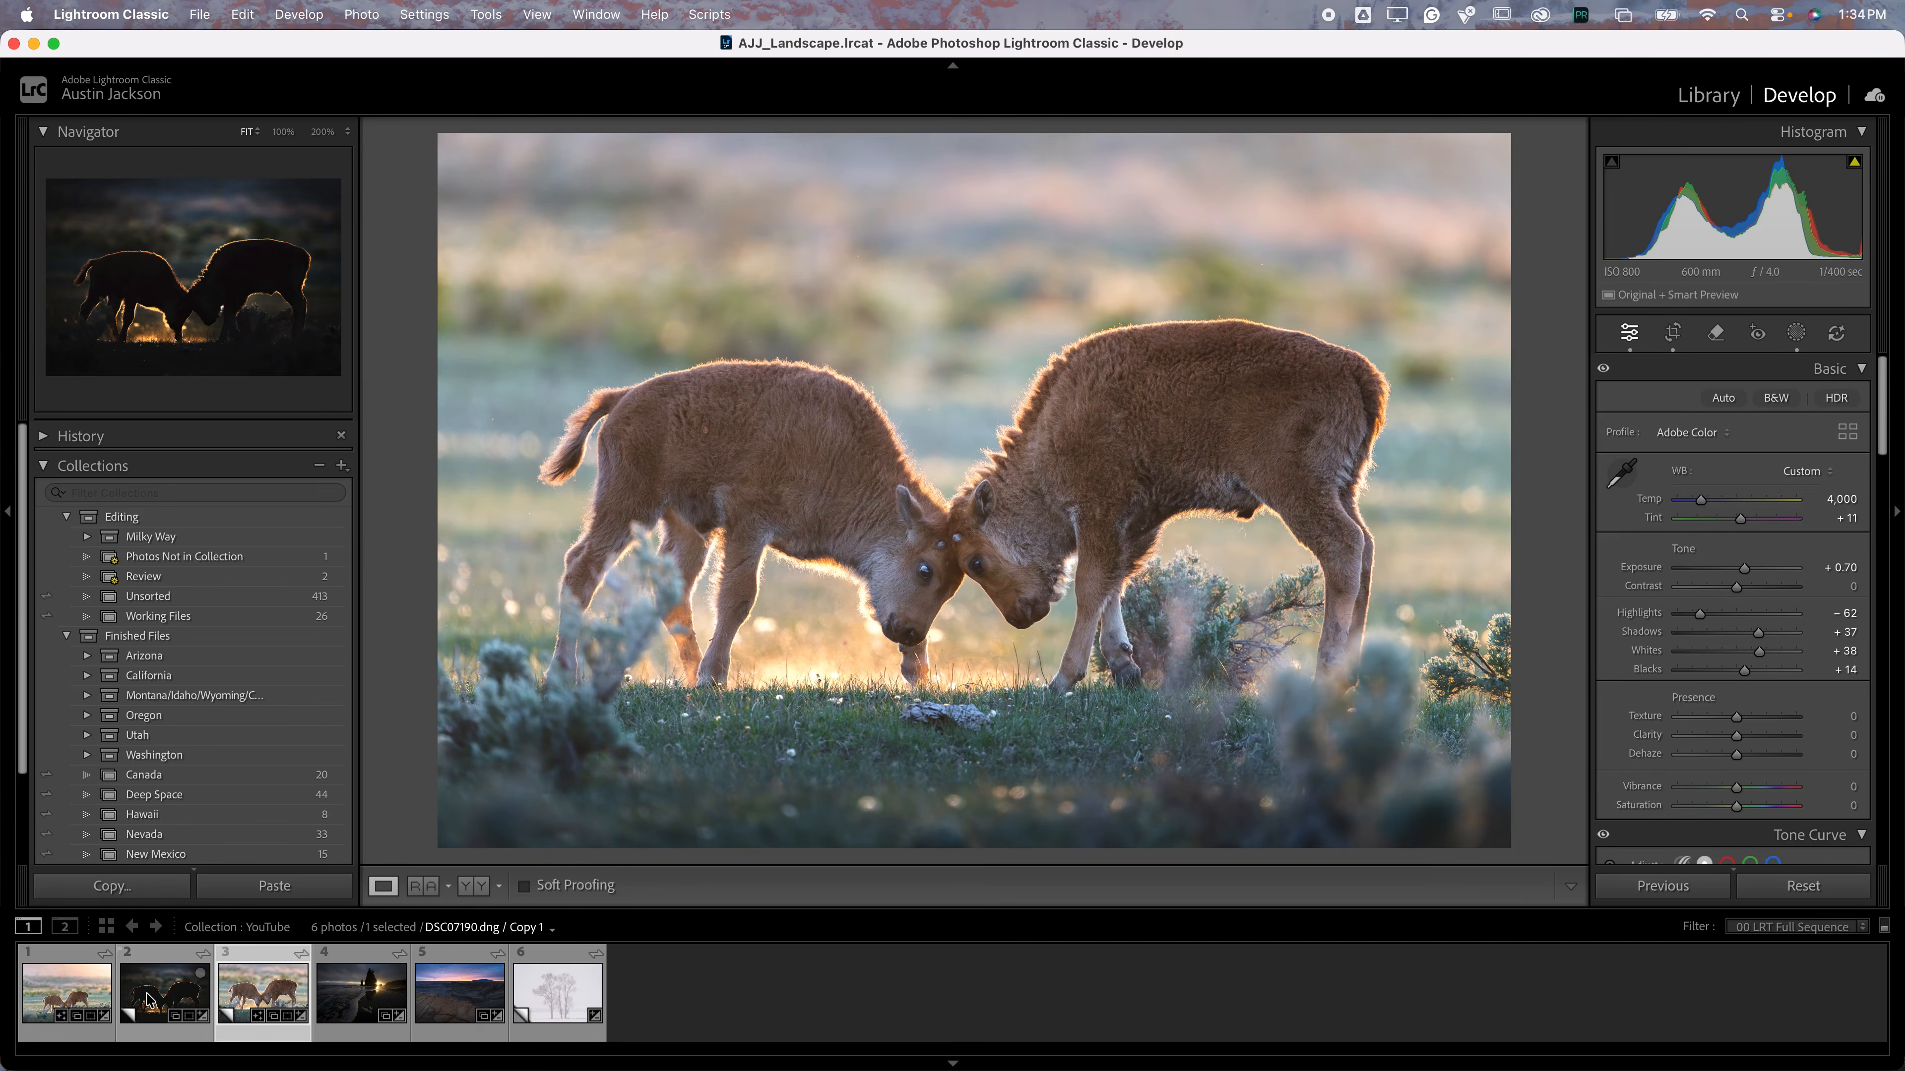
pyautogui.click(149, 1000)
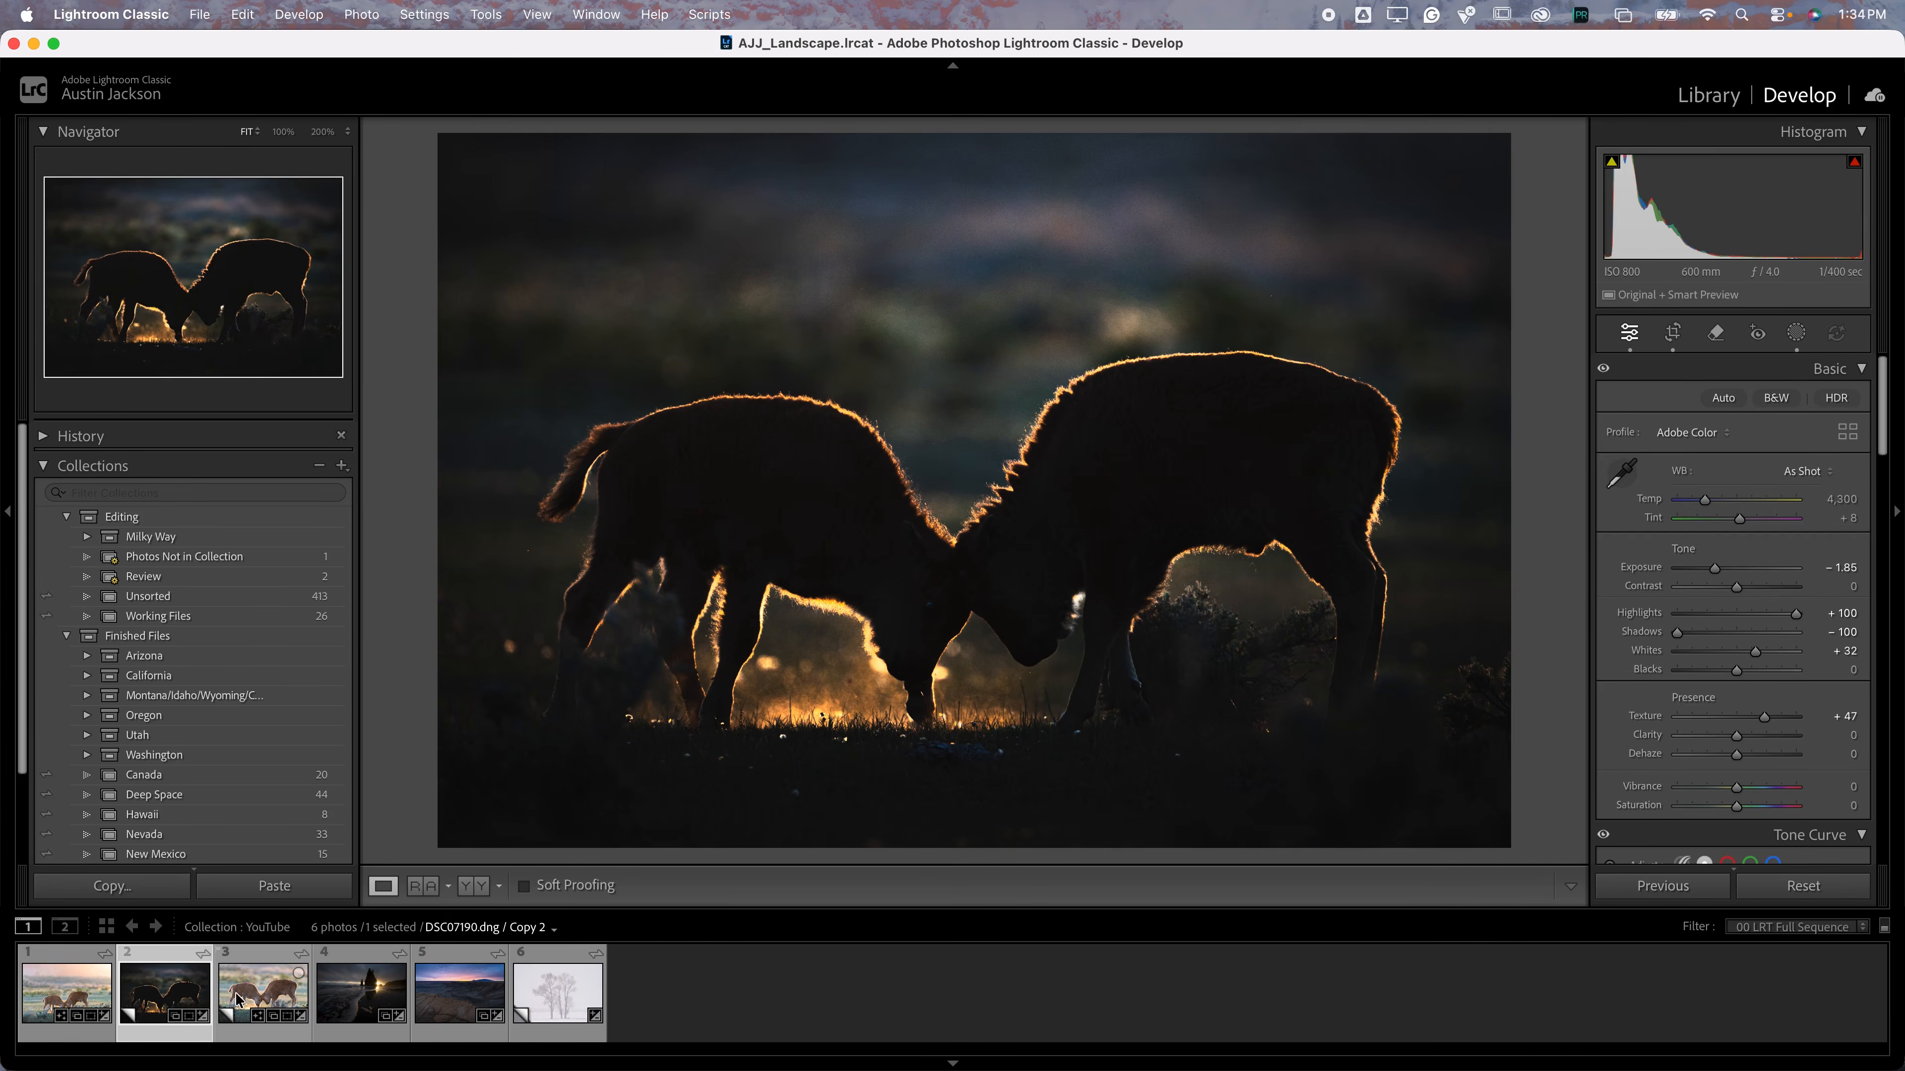
pyautogui.click(251, 998)
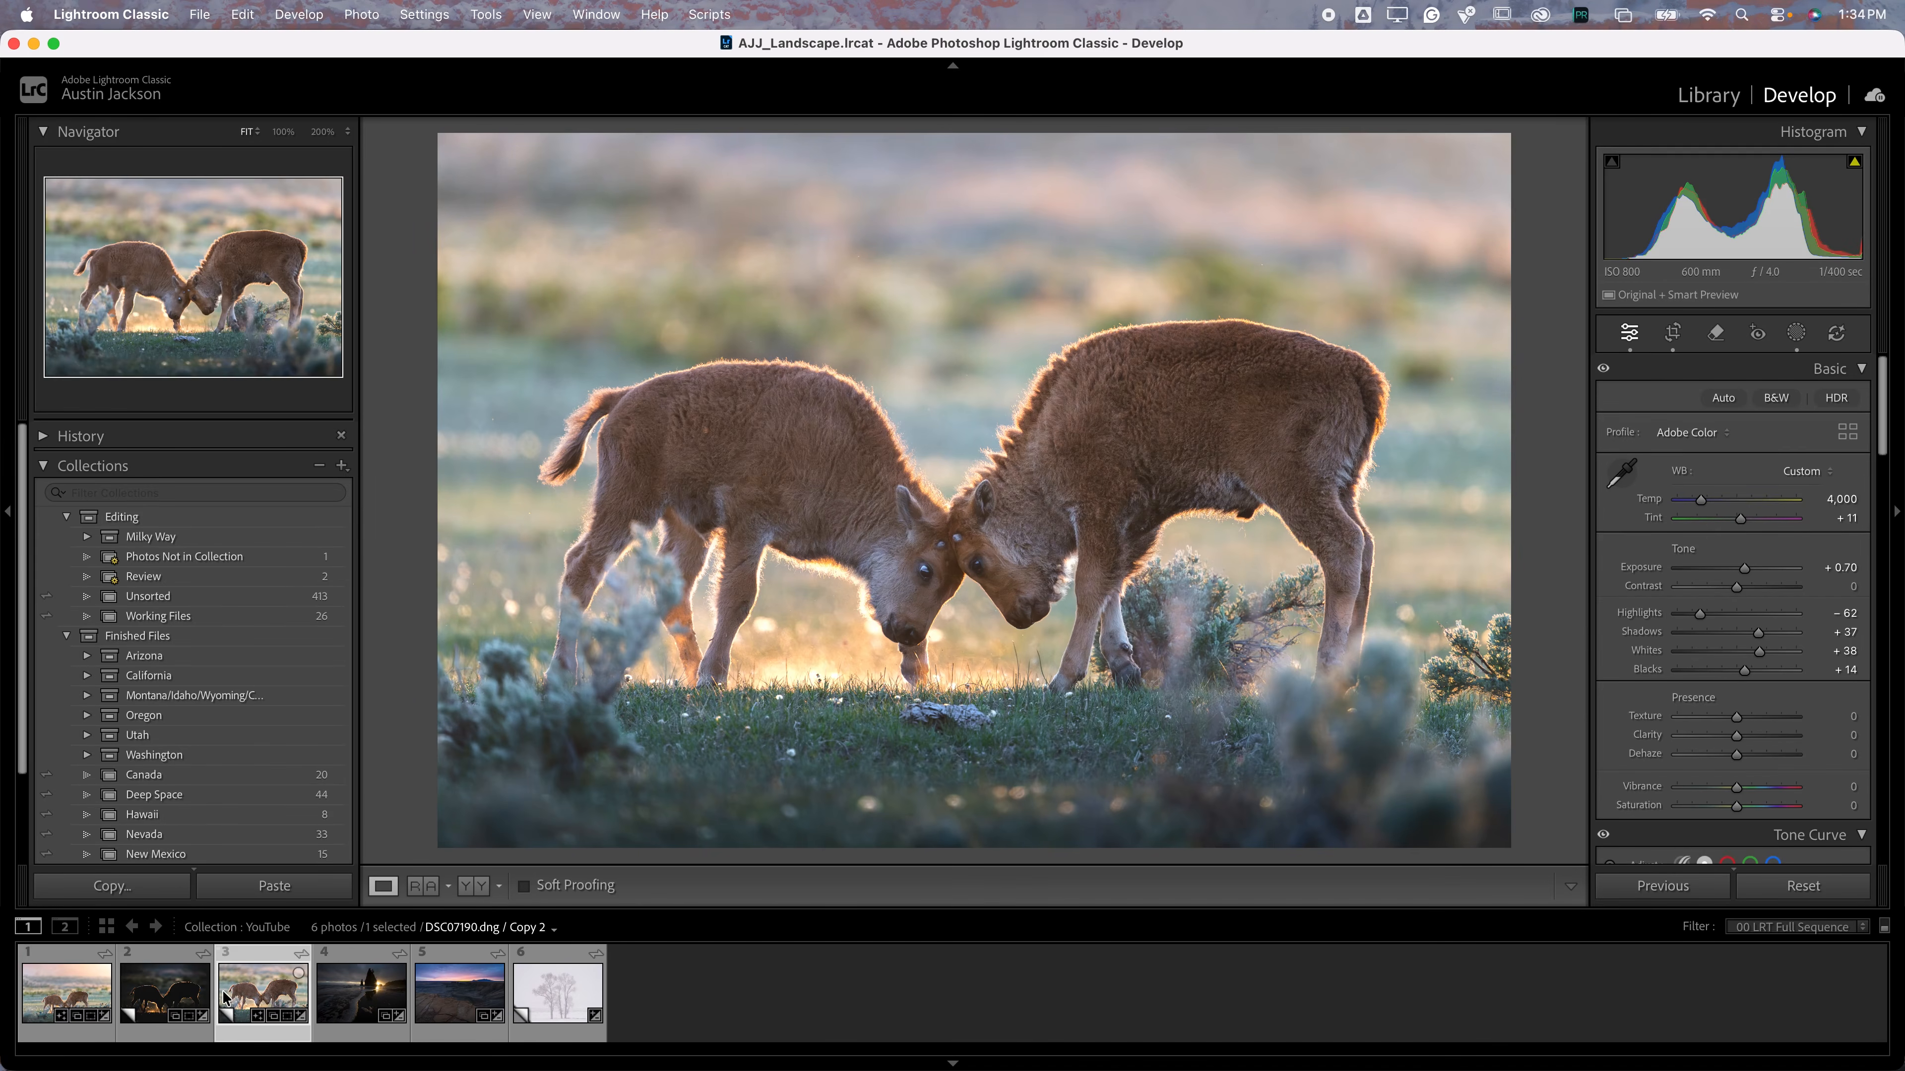
# Select both bison virtual copies, show the collection in the Library grid, and clear the selection
pyautogui.keyDown('super'); pyautogui.click(153, 998); pyautogui.keyUp('super')
pyautogui.press('g')
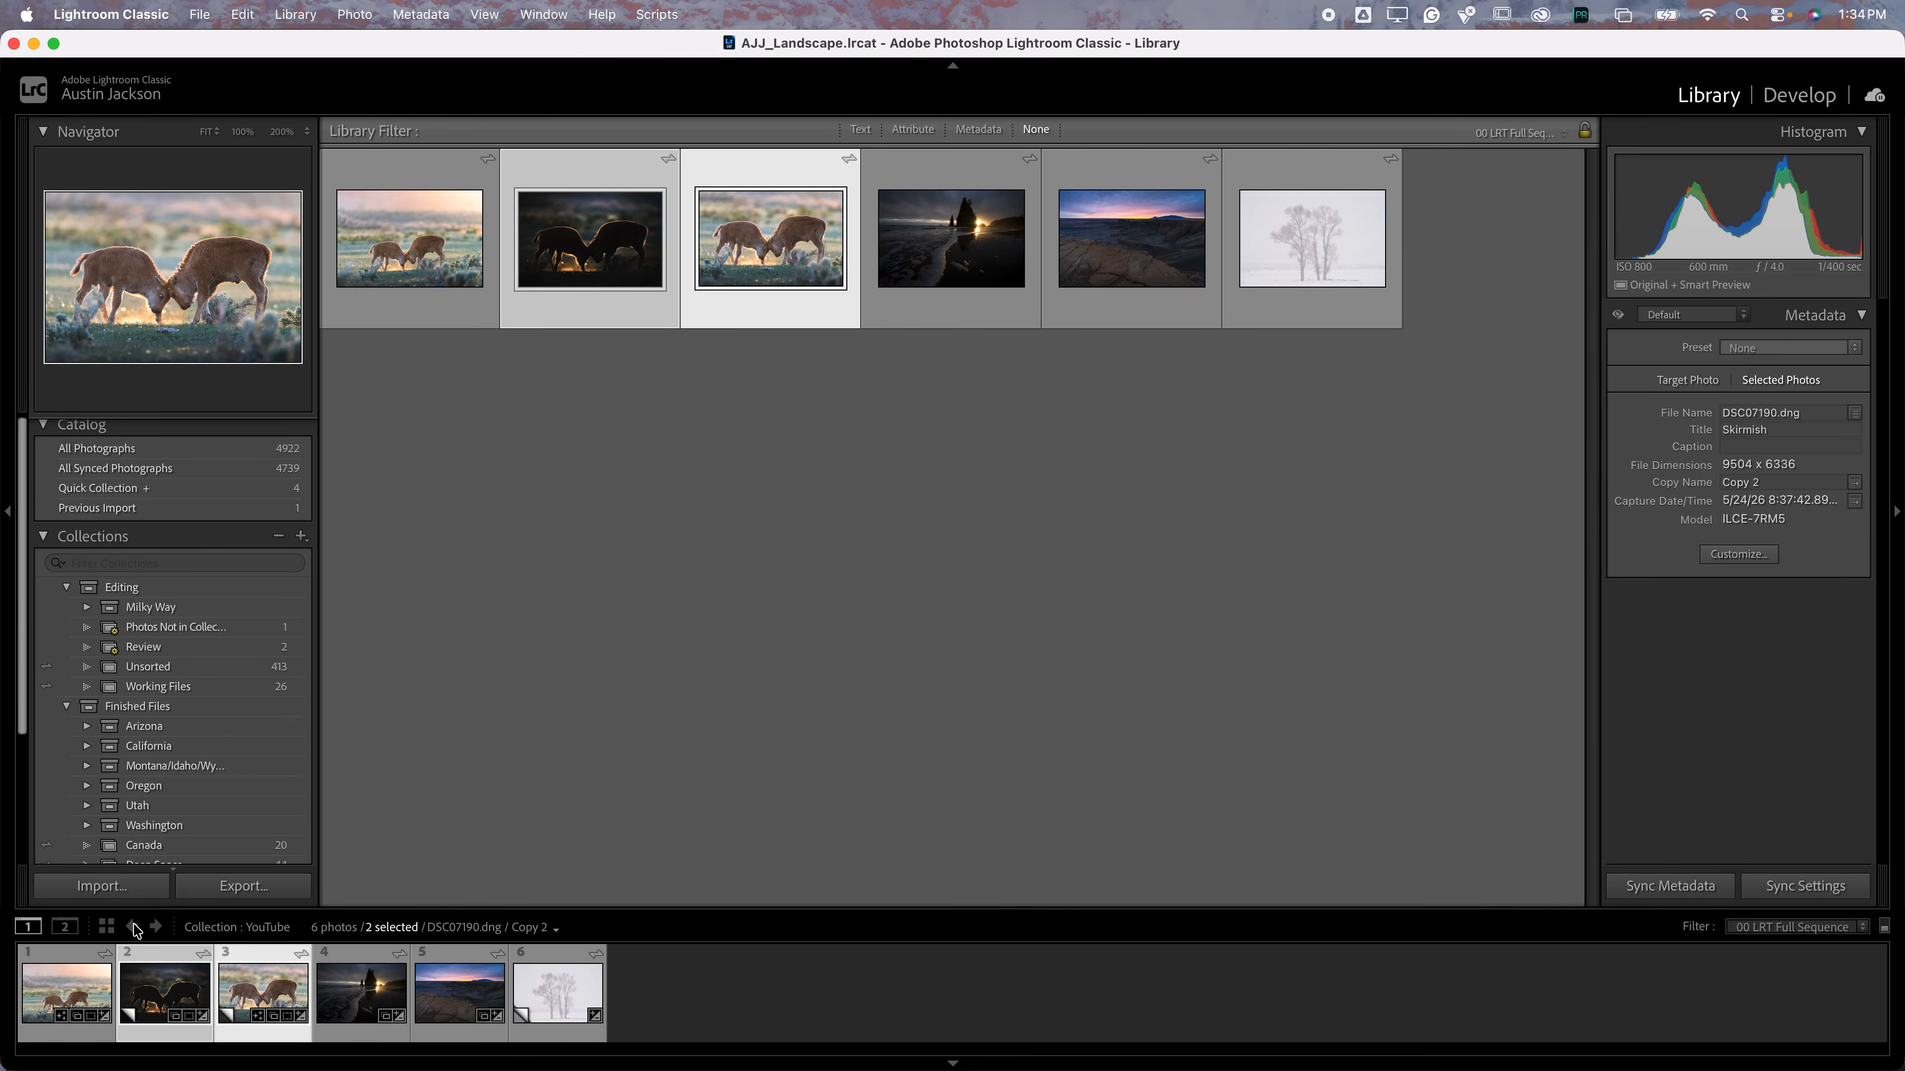
pyautogui.click(507, 586)
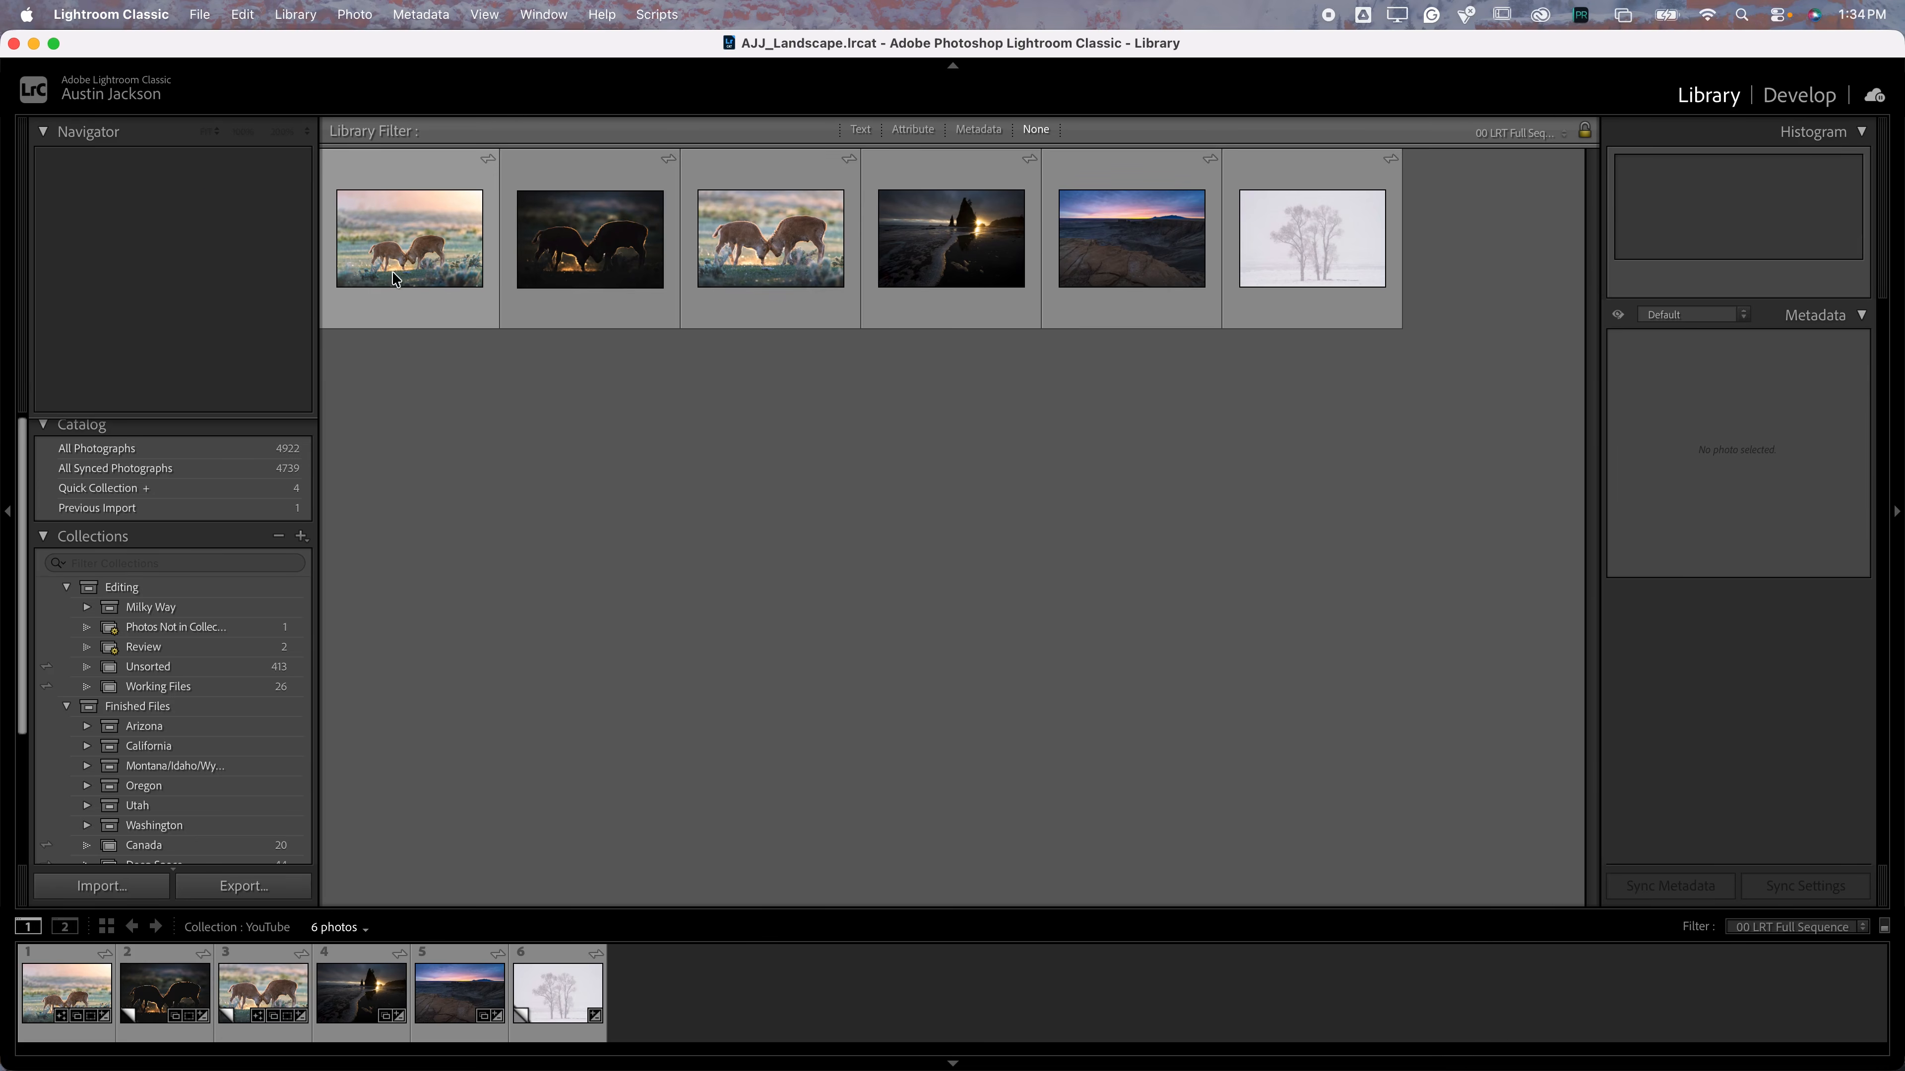
# Create a virtual copy of the original wide bison photo and remove that new copy from the collection
pyautogui.click(405, 245)
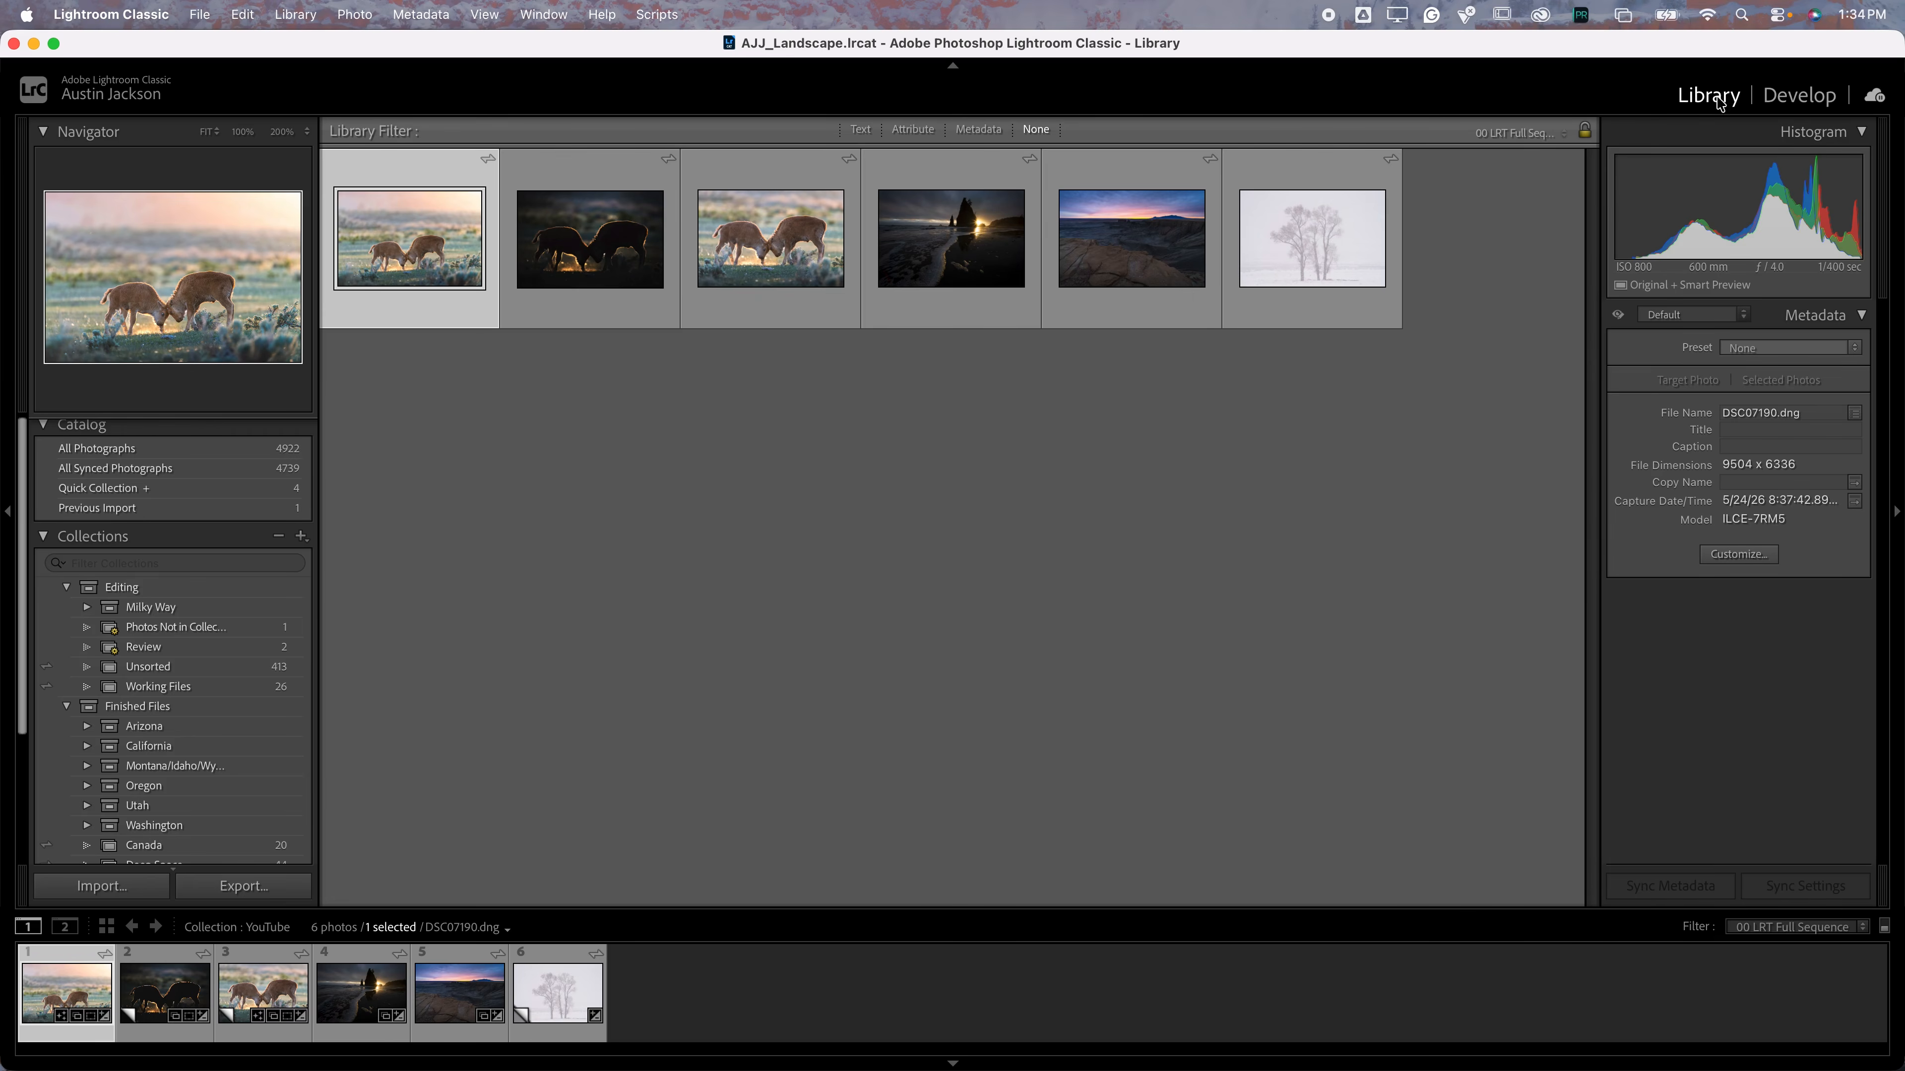
pyautogui.rightClick(409, 241)
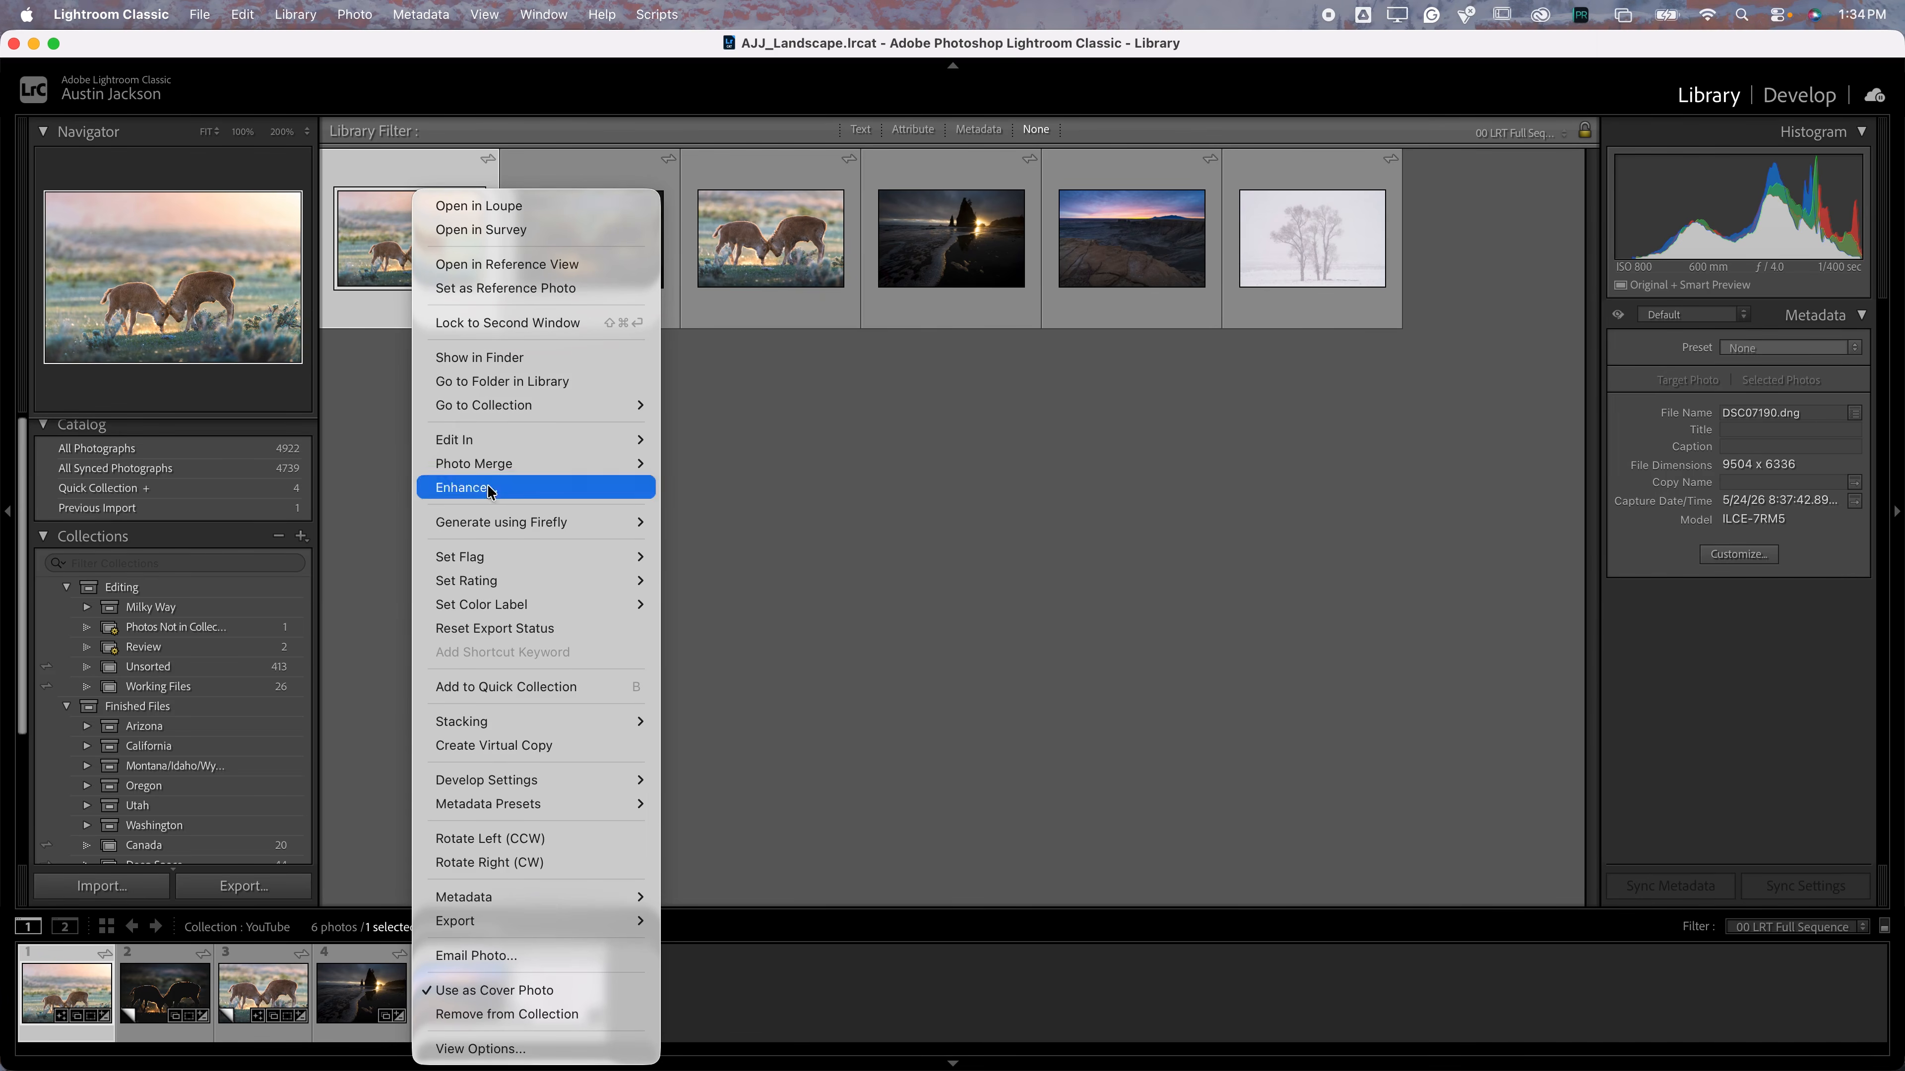
pyautogui.click(529, 745)
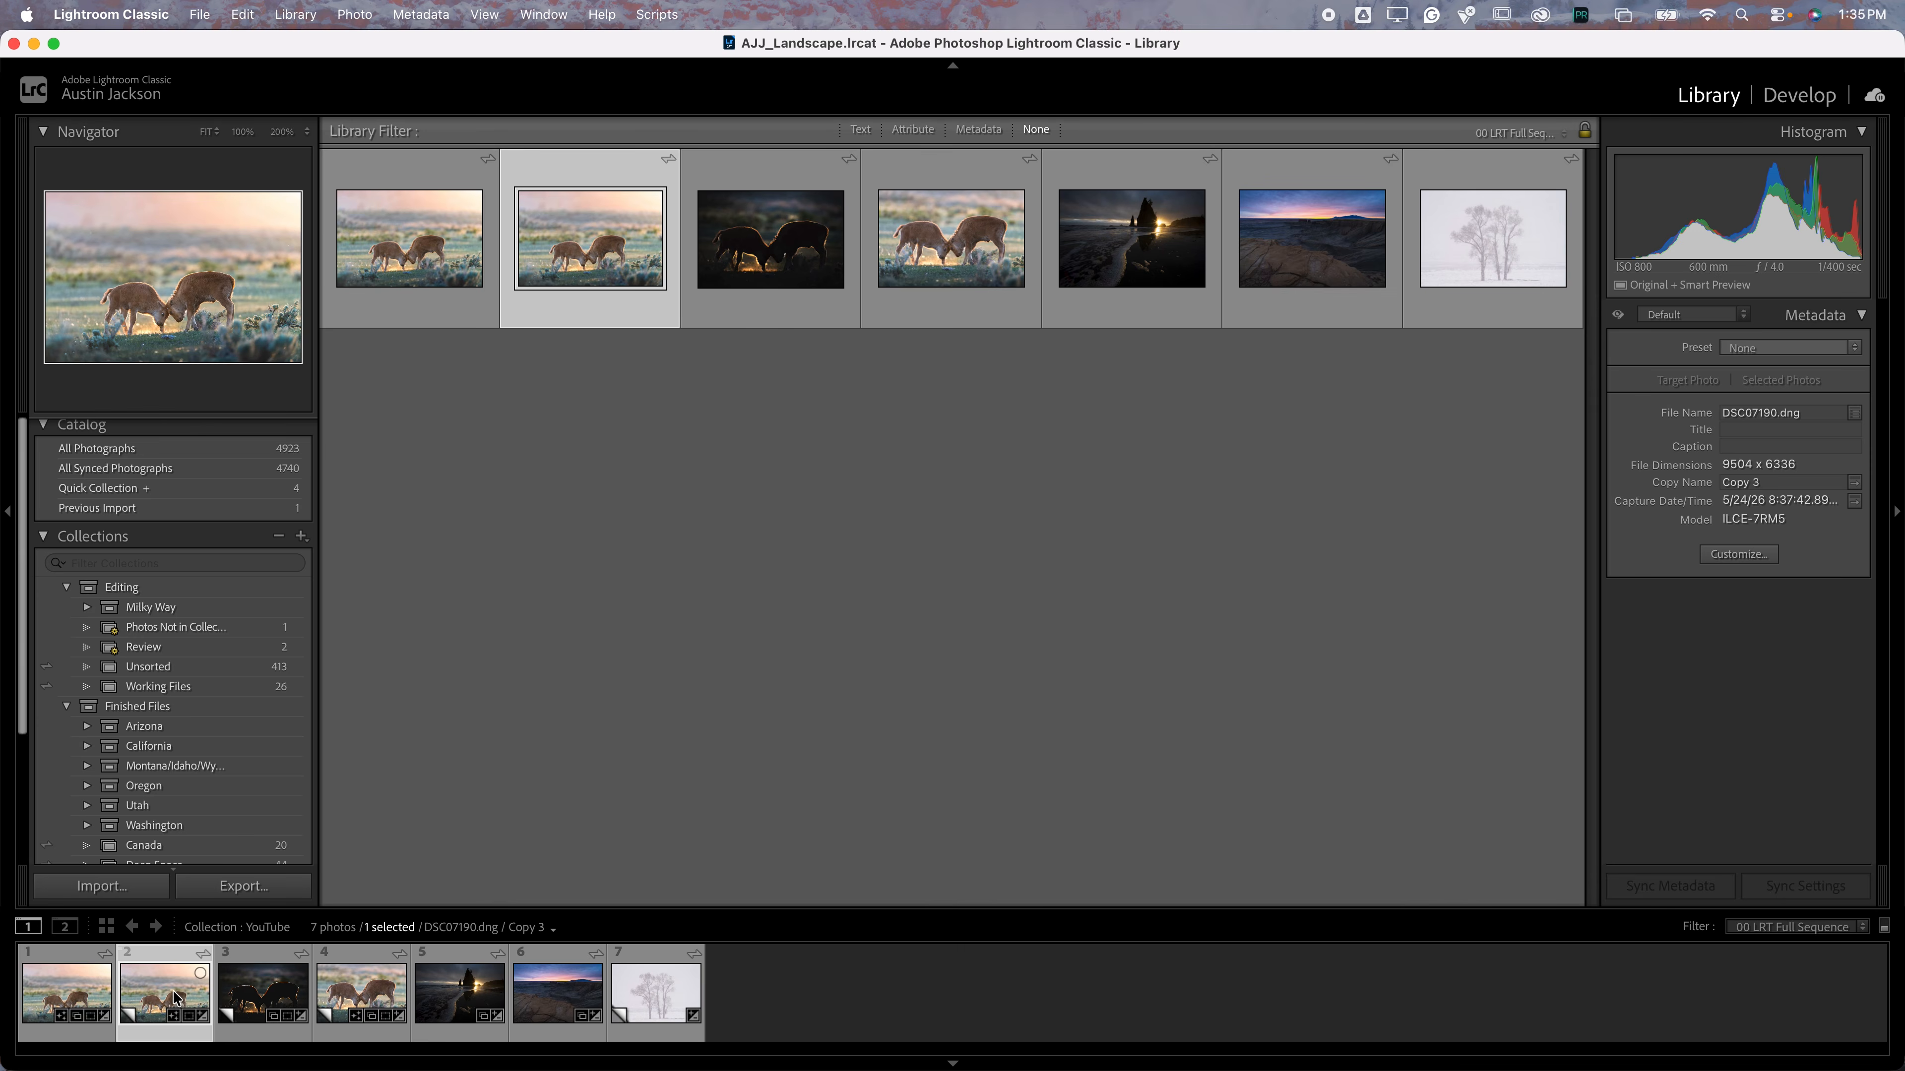
pyautogui.press('Delete')
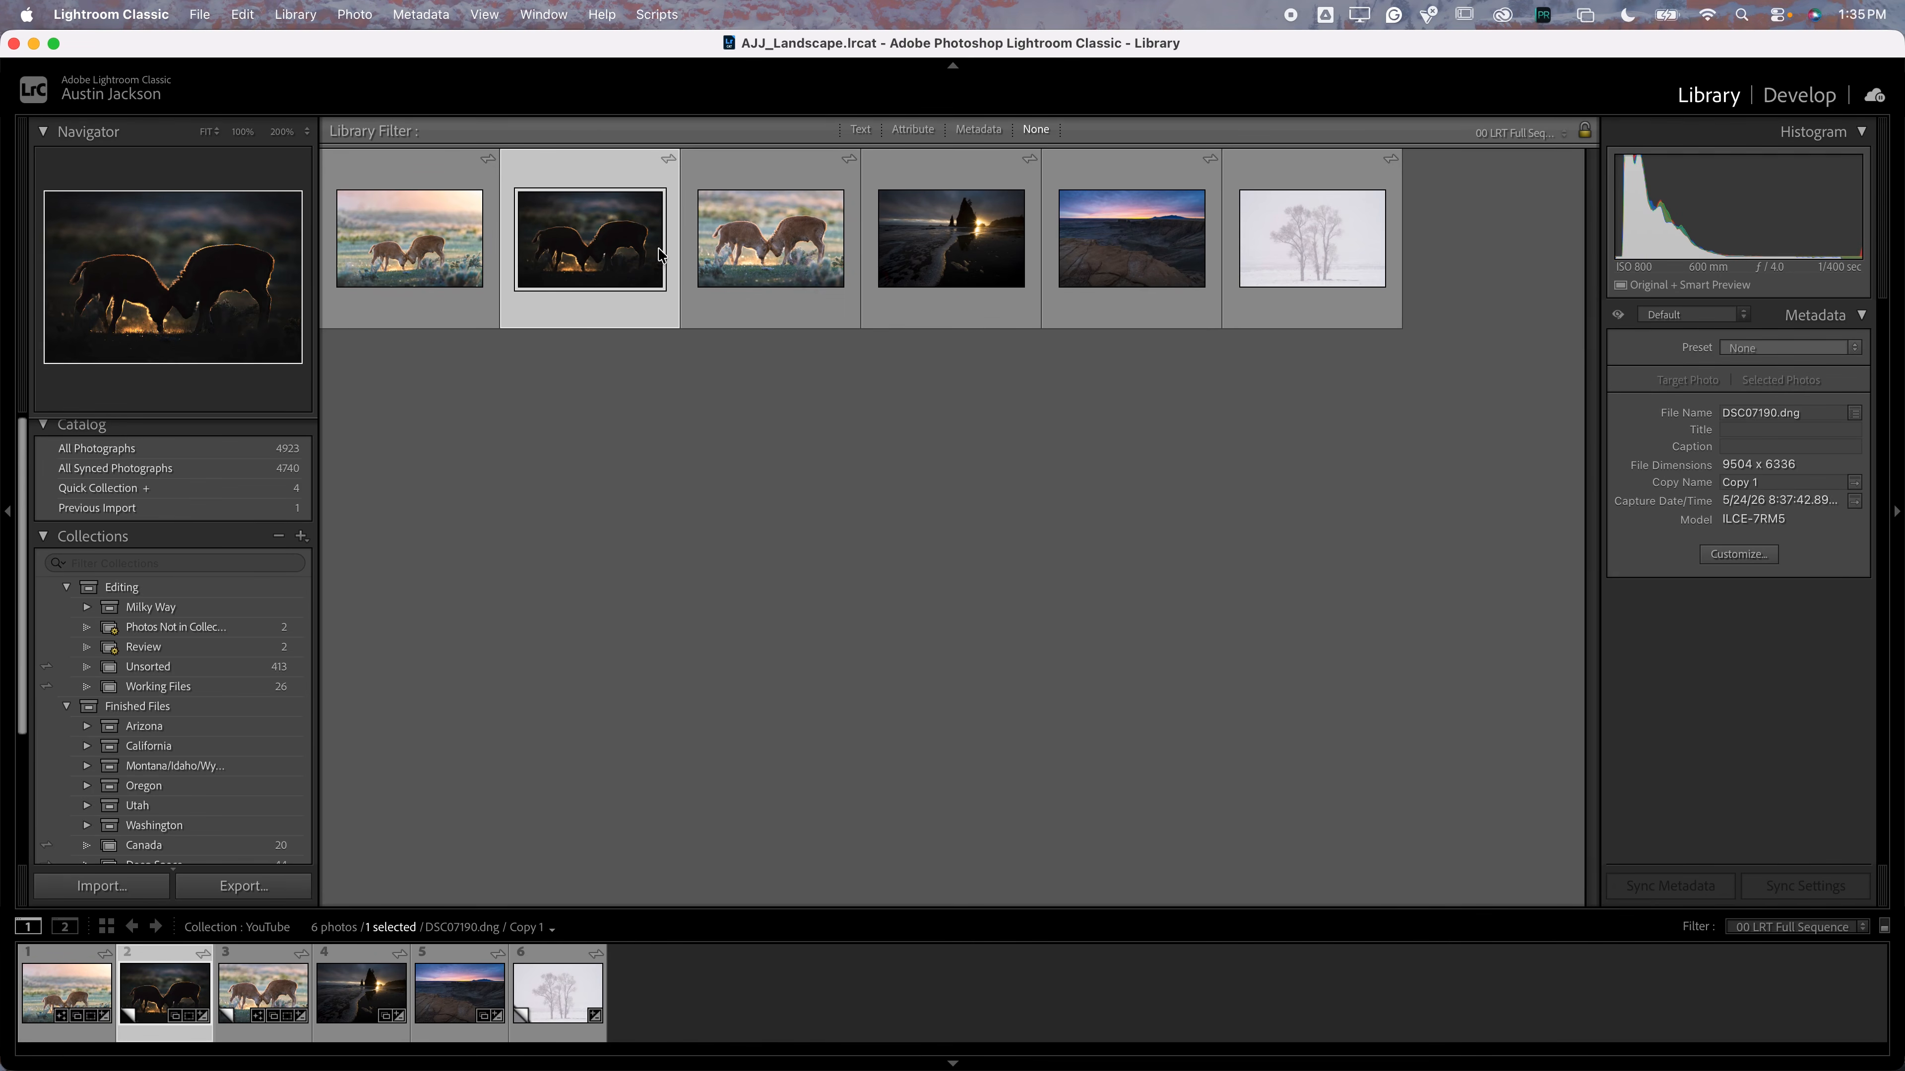
# Group the three bison photo versions into one stack with the bright, tighter crop on top, and expand and collapse it
pyautogui.click(765, 240)
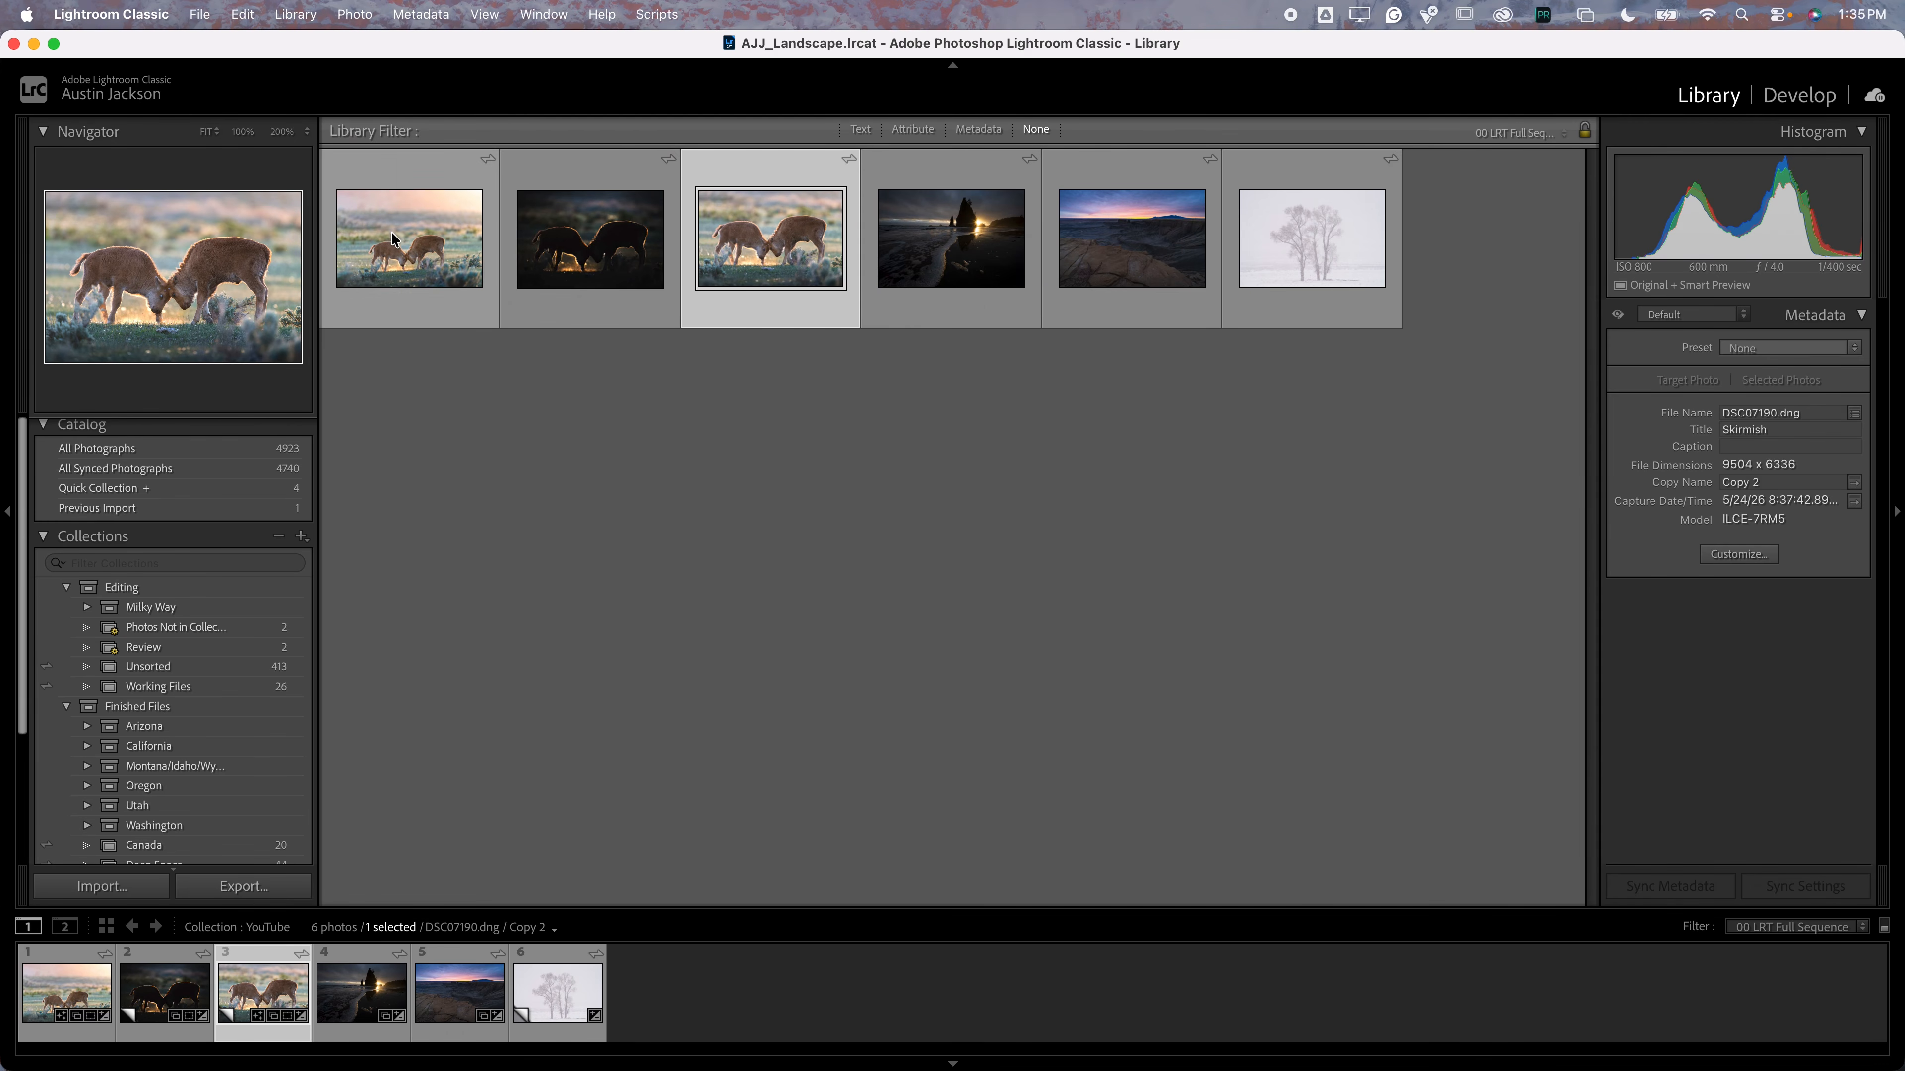
pyautogui.keyDown('shift'); pyautogui.click(411, 238); pyautogui.keyUp('shift')
pyautogui.rightClick(751, 239)
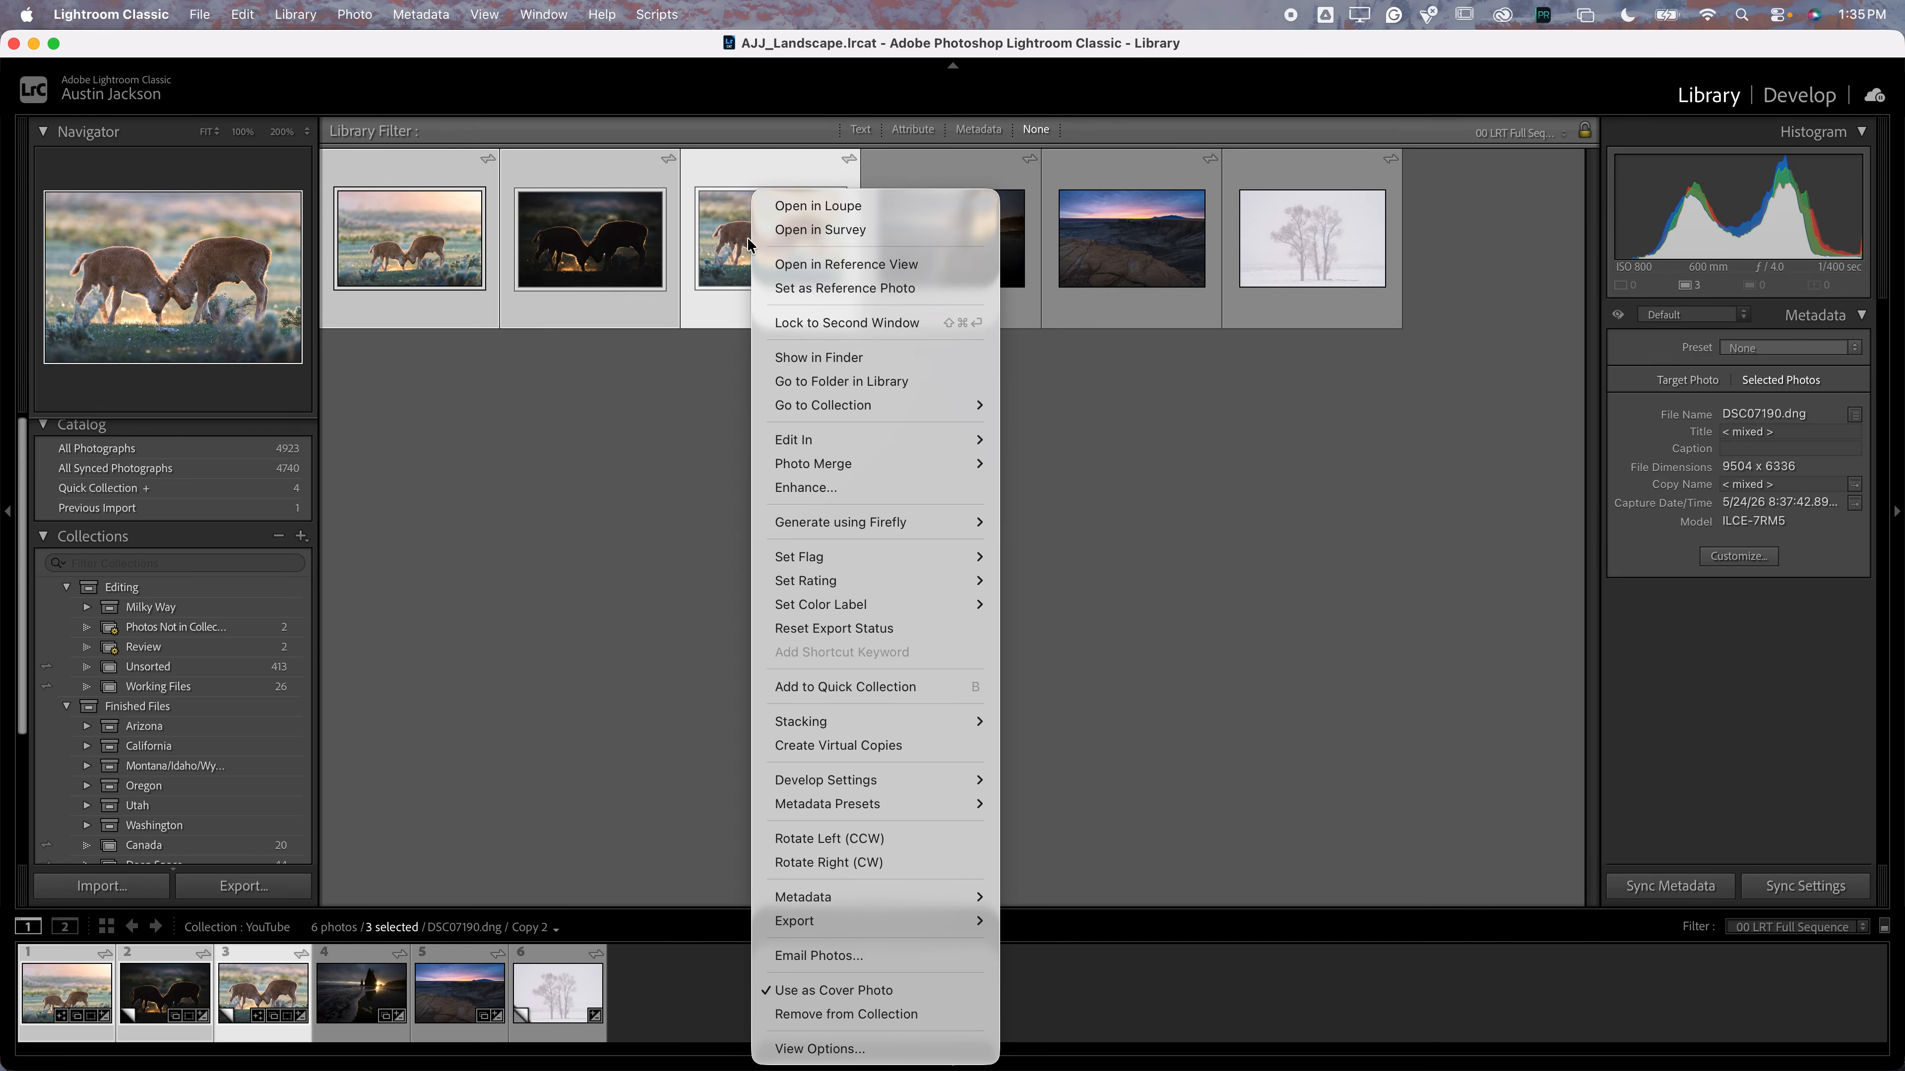
pyautogui.moveTo(855, 720)
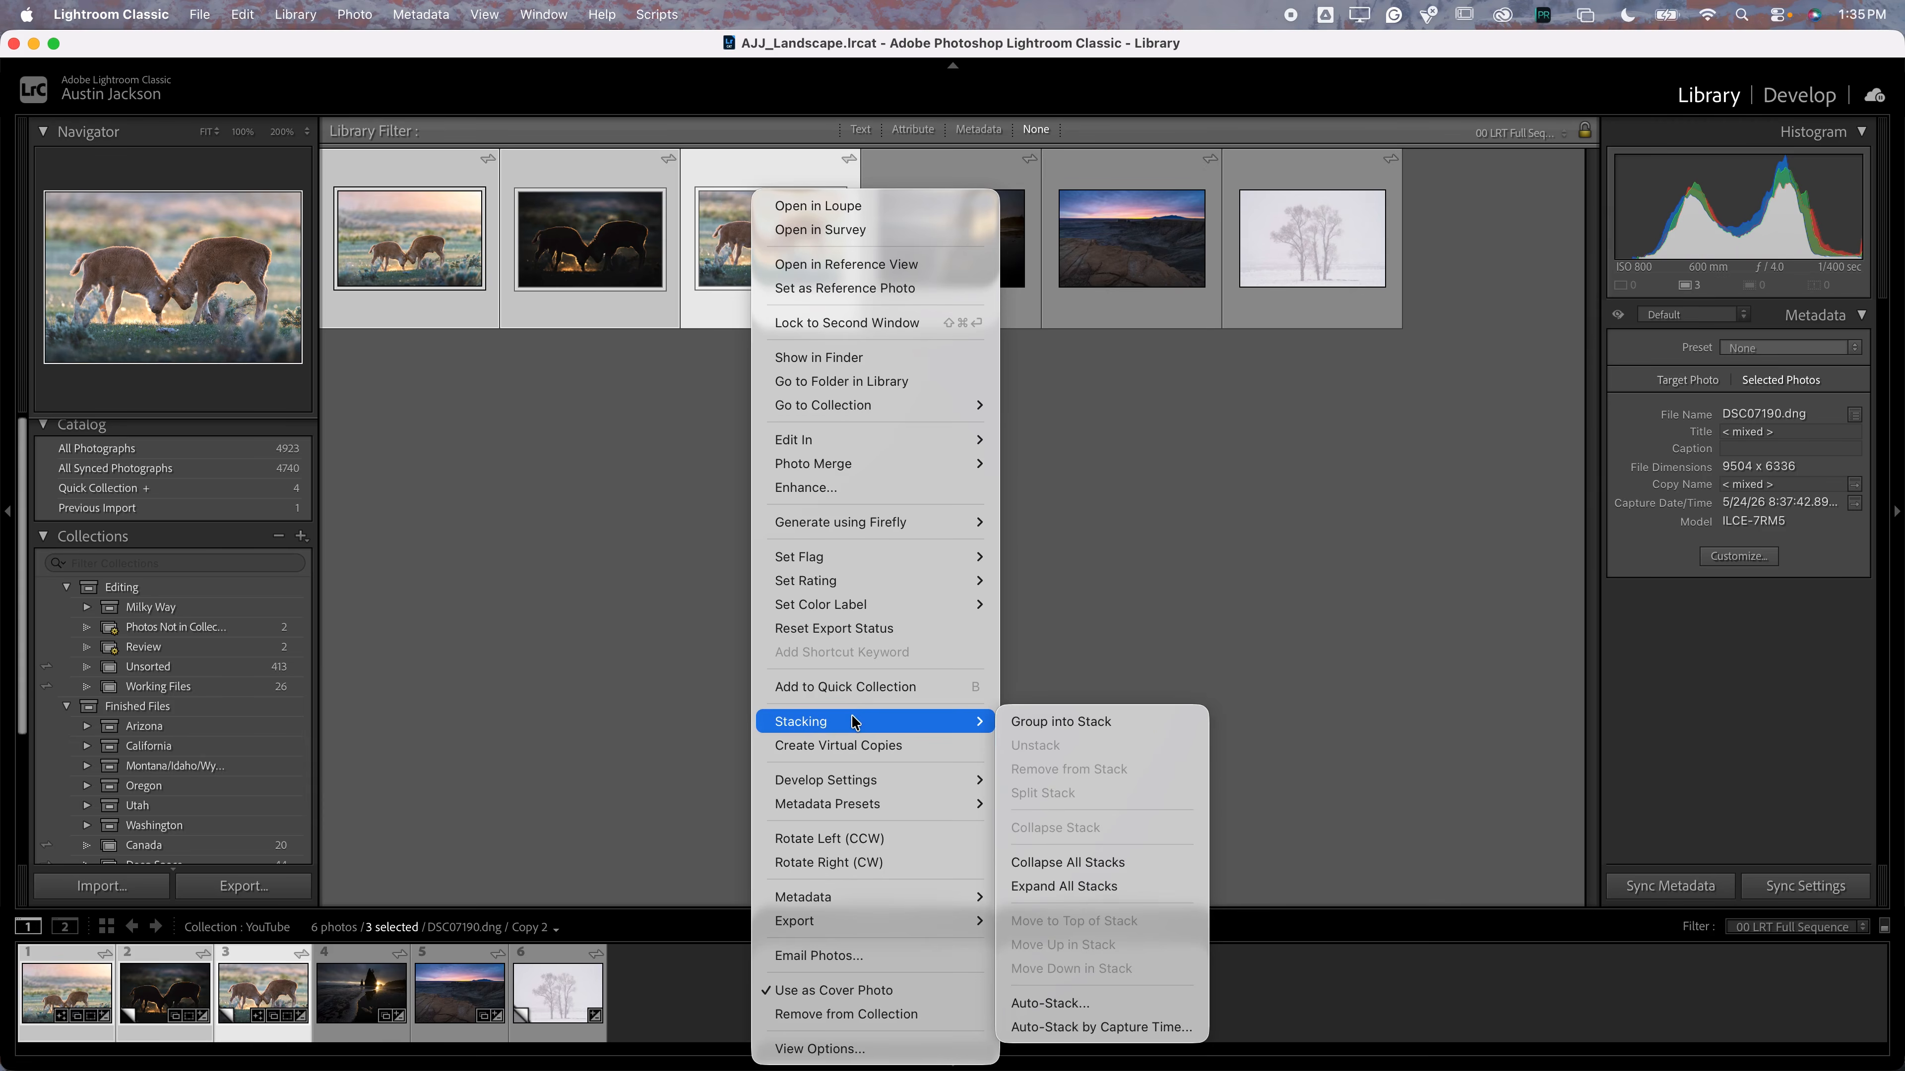
pyautogui.click(1061, 722)
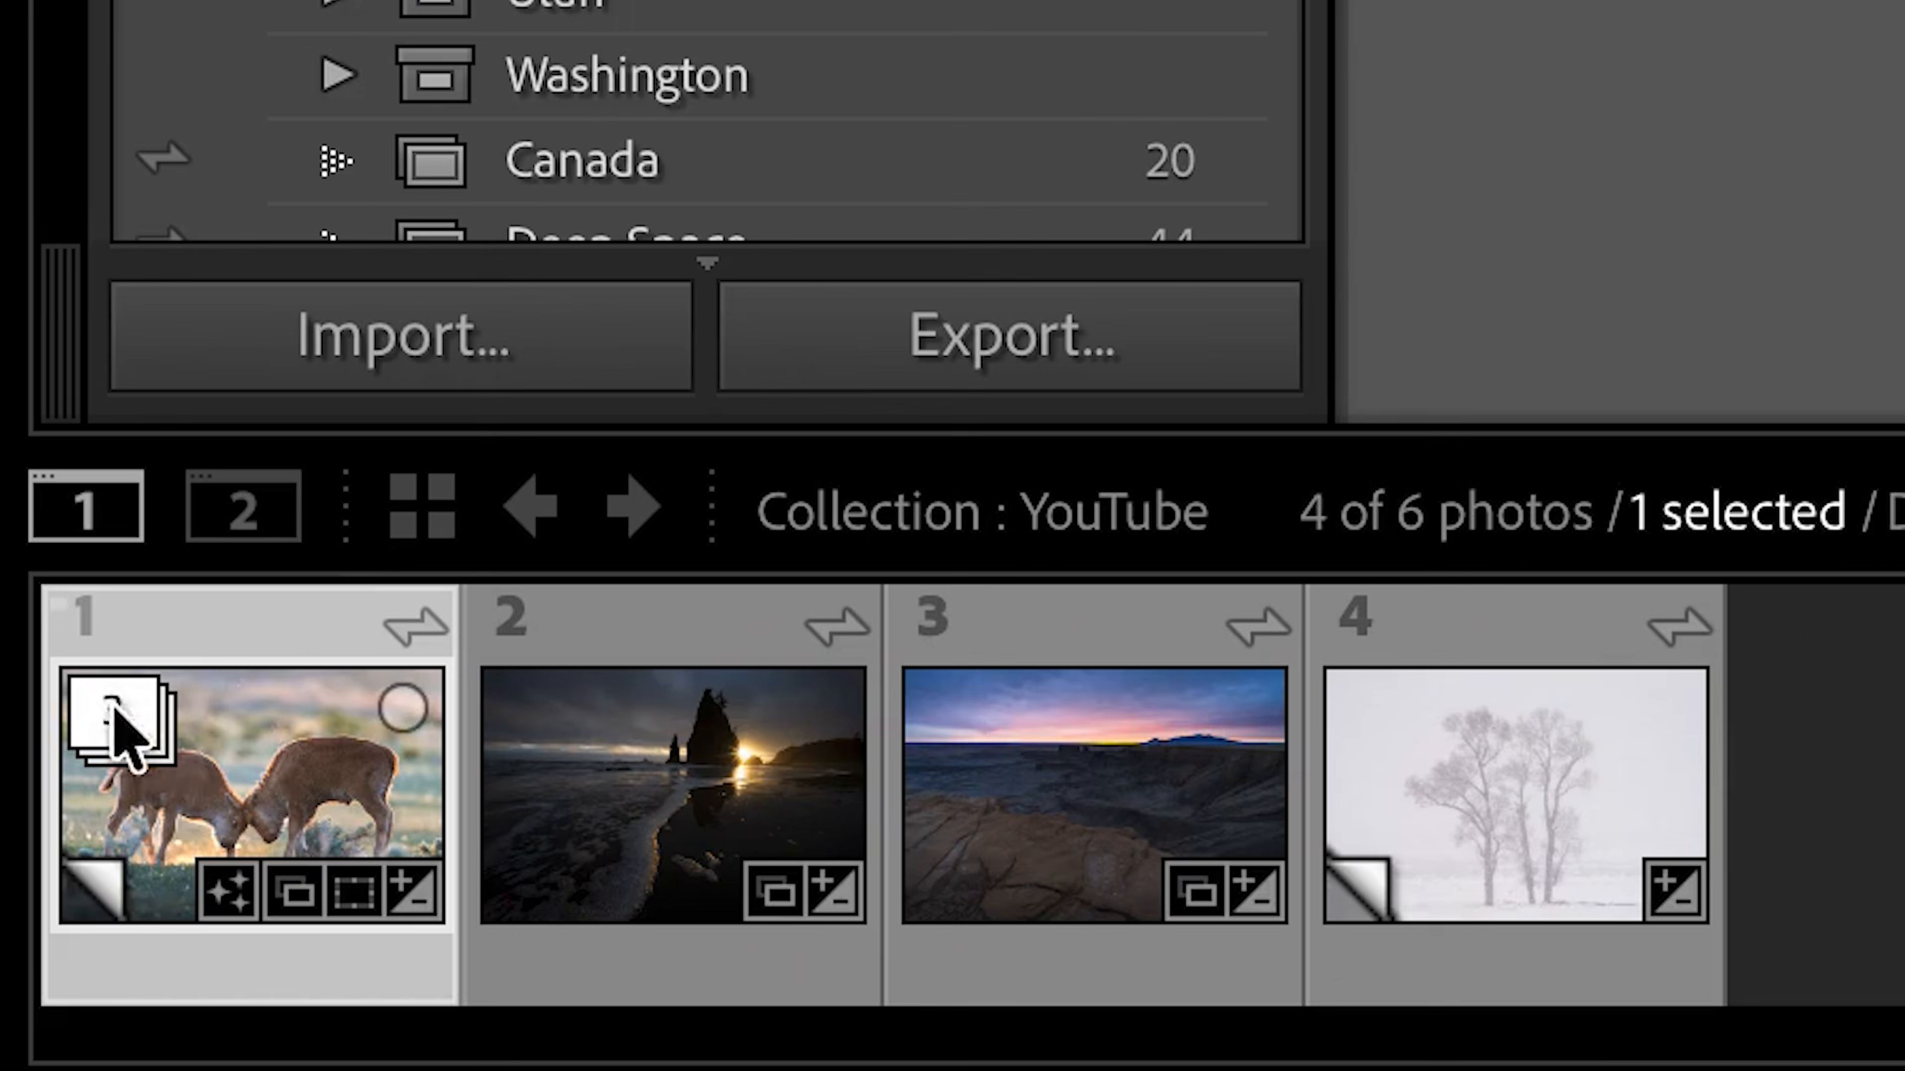
pyautogui.click(35, 973)
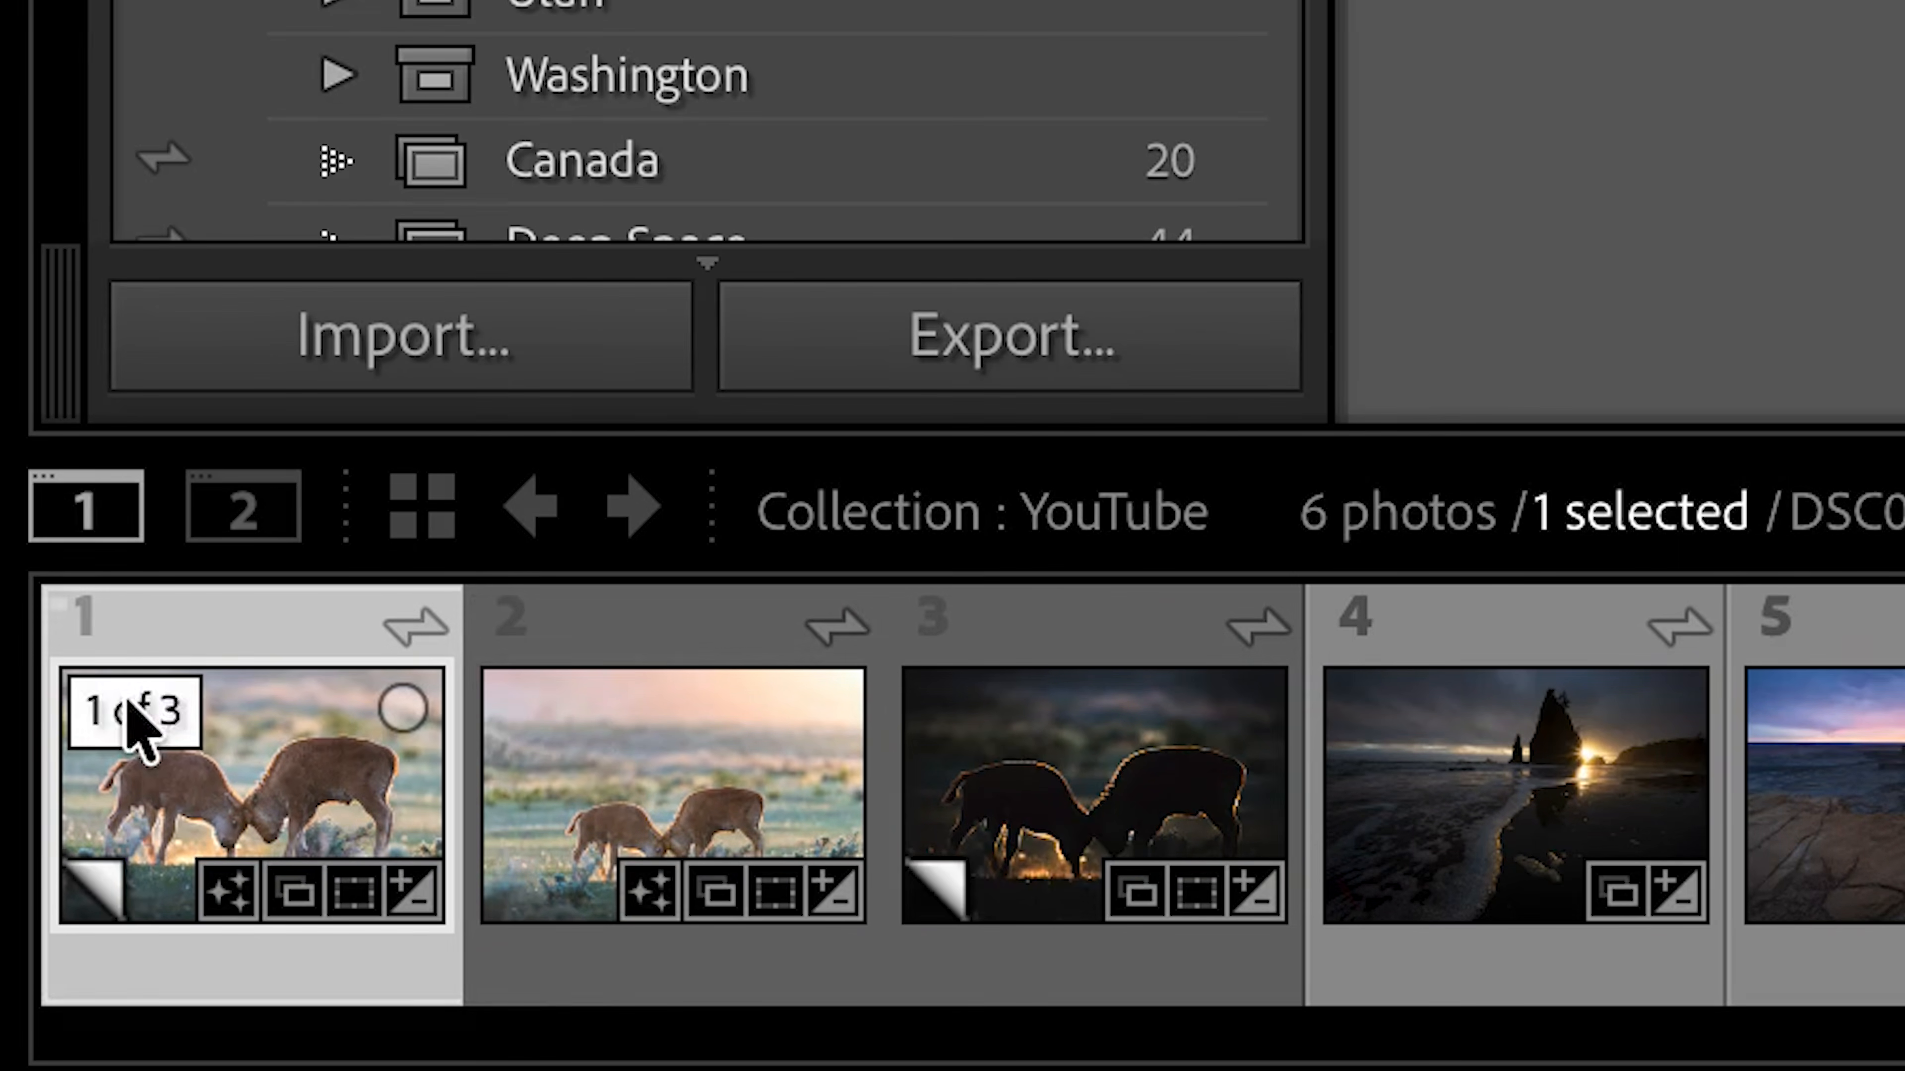
pyautogui.click(113, 695)
# Open the Escalante collection and expand and collapse the stacks of the cave opening and the red-rock stream
pyautogui.scroll(-5, 234, 679)
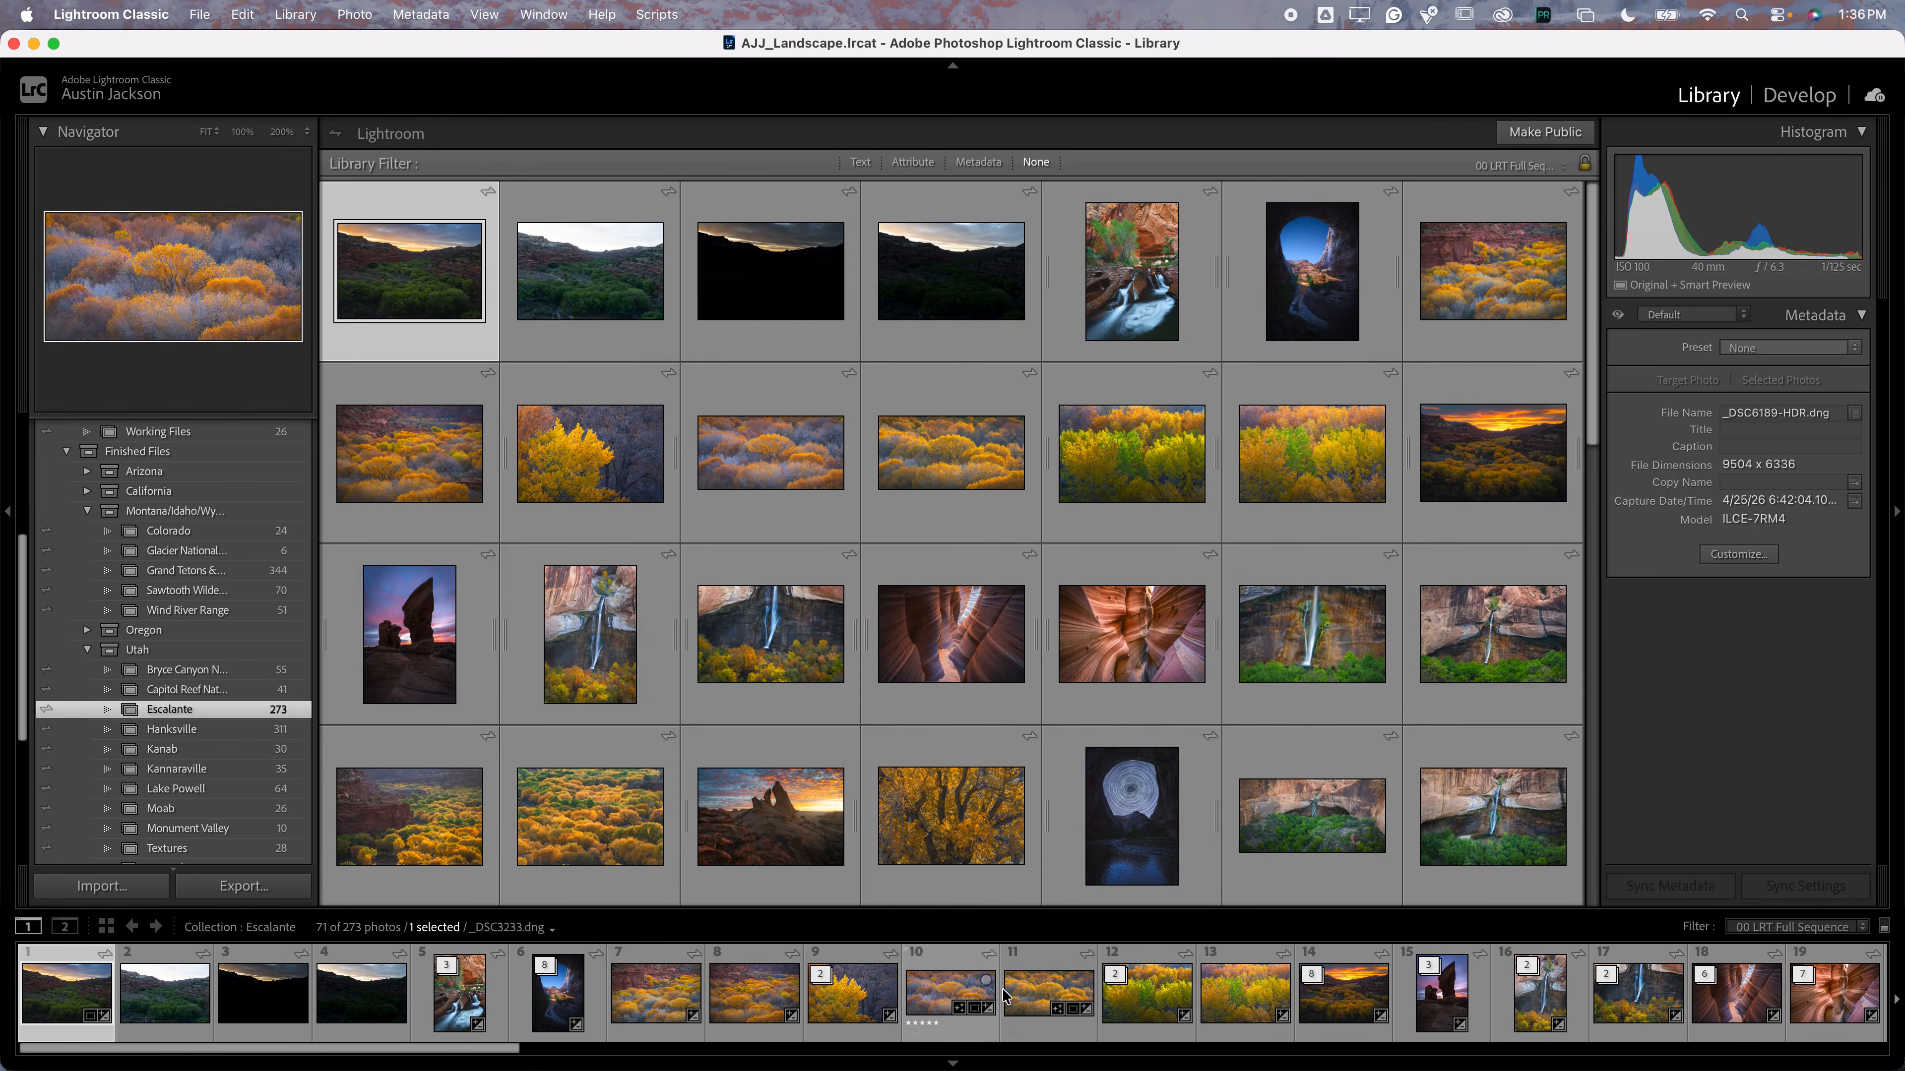
pyautogui.click(545, 963)
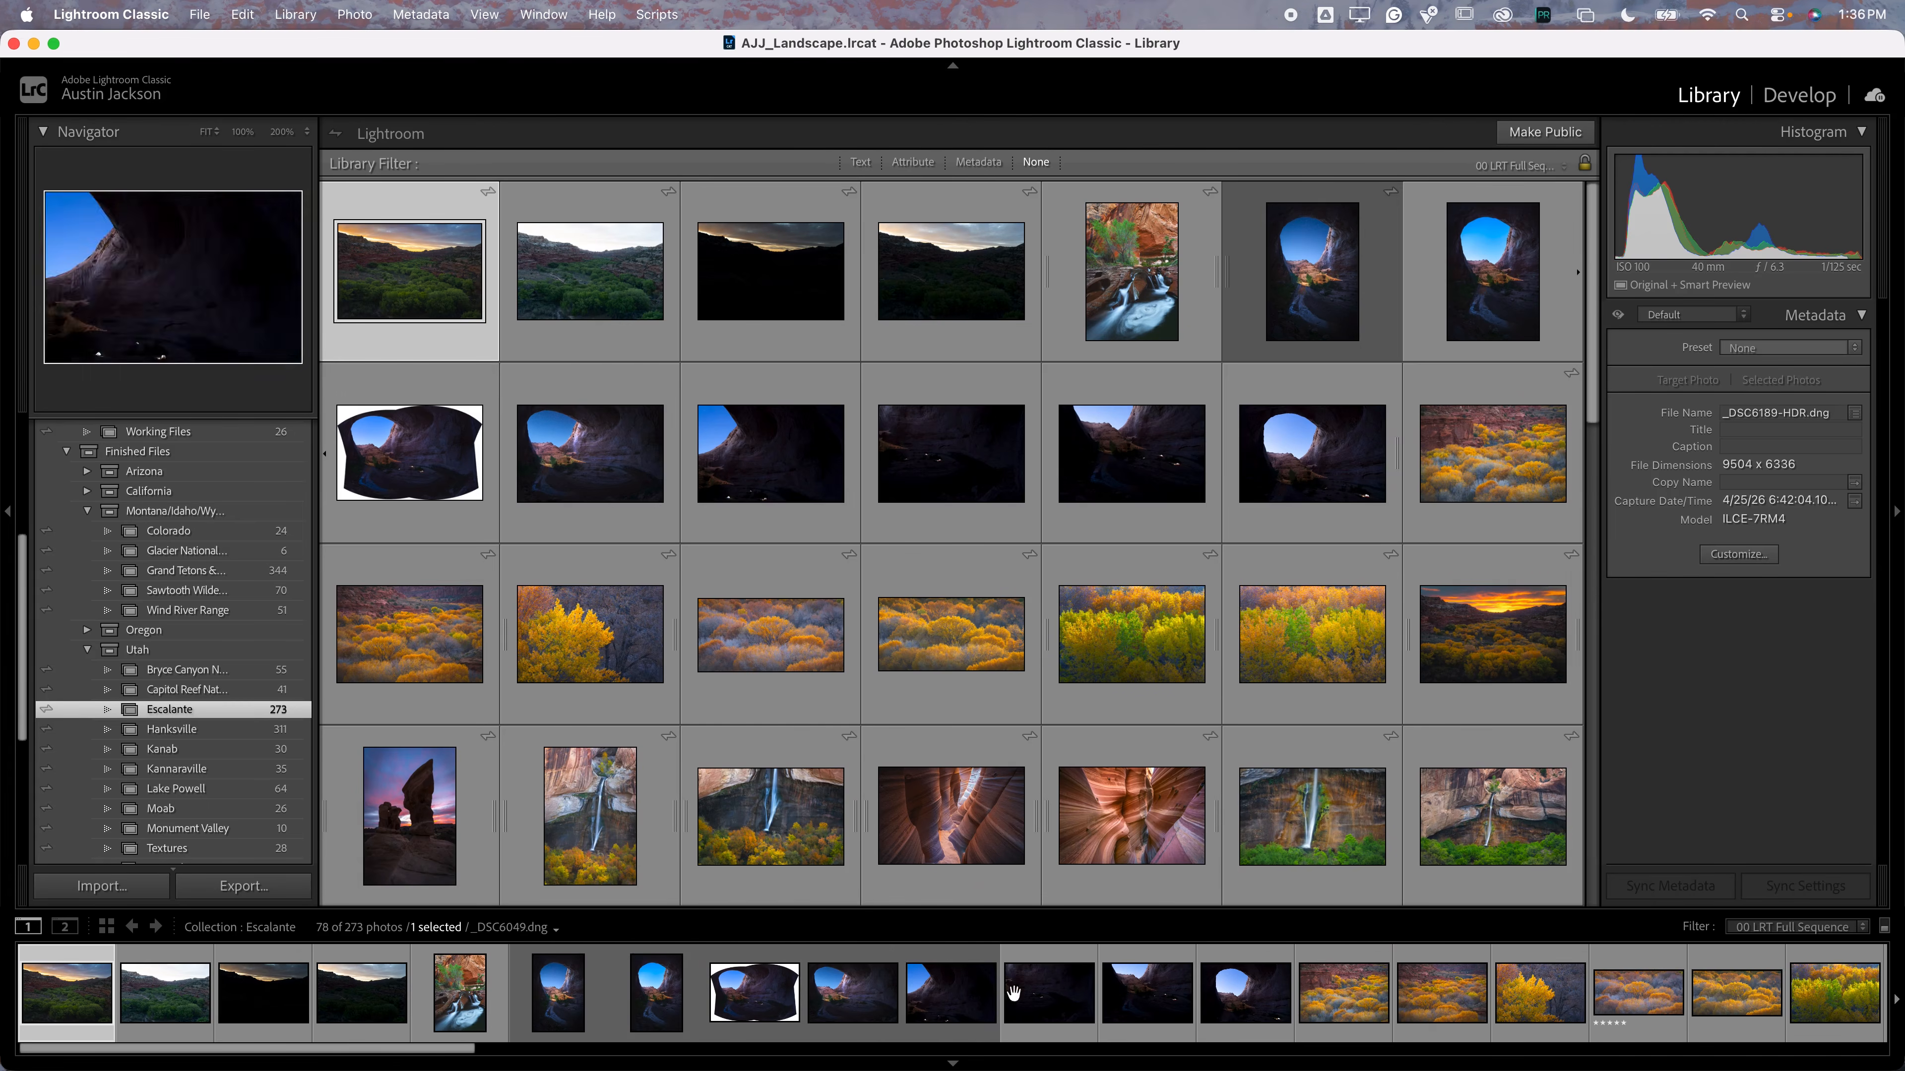
pyautogui.click(555, 974)
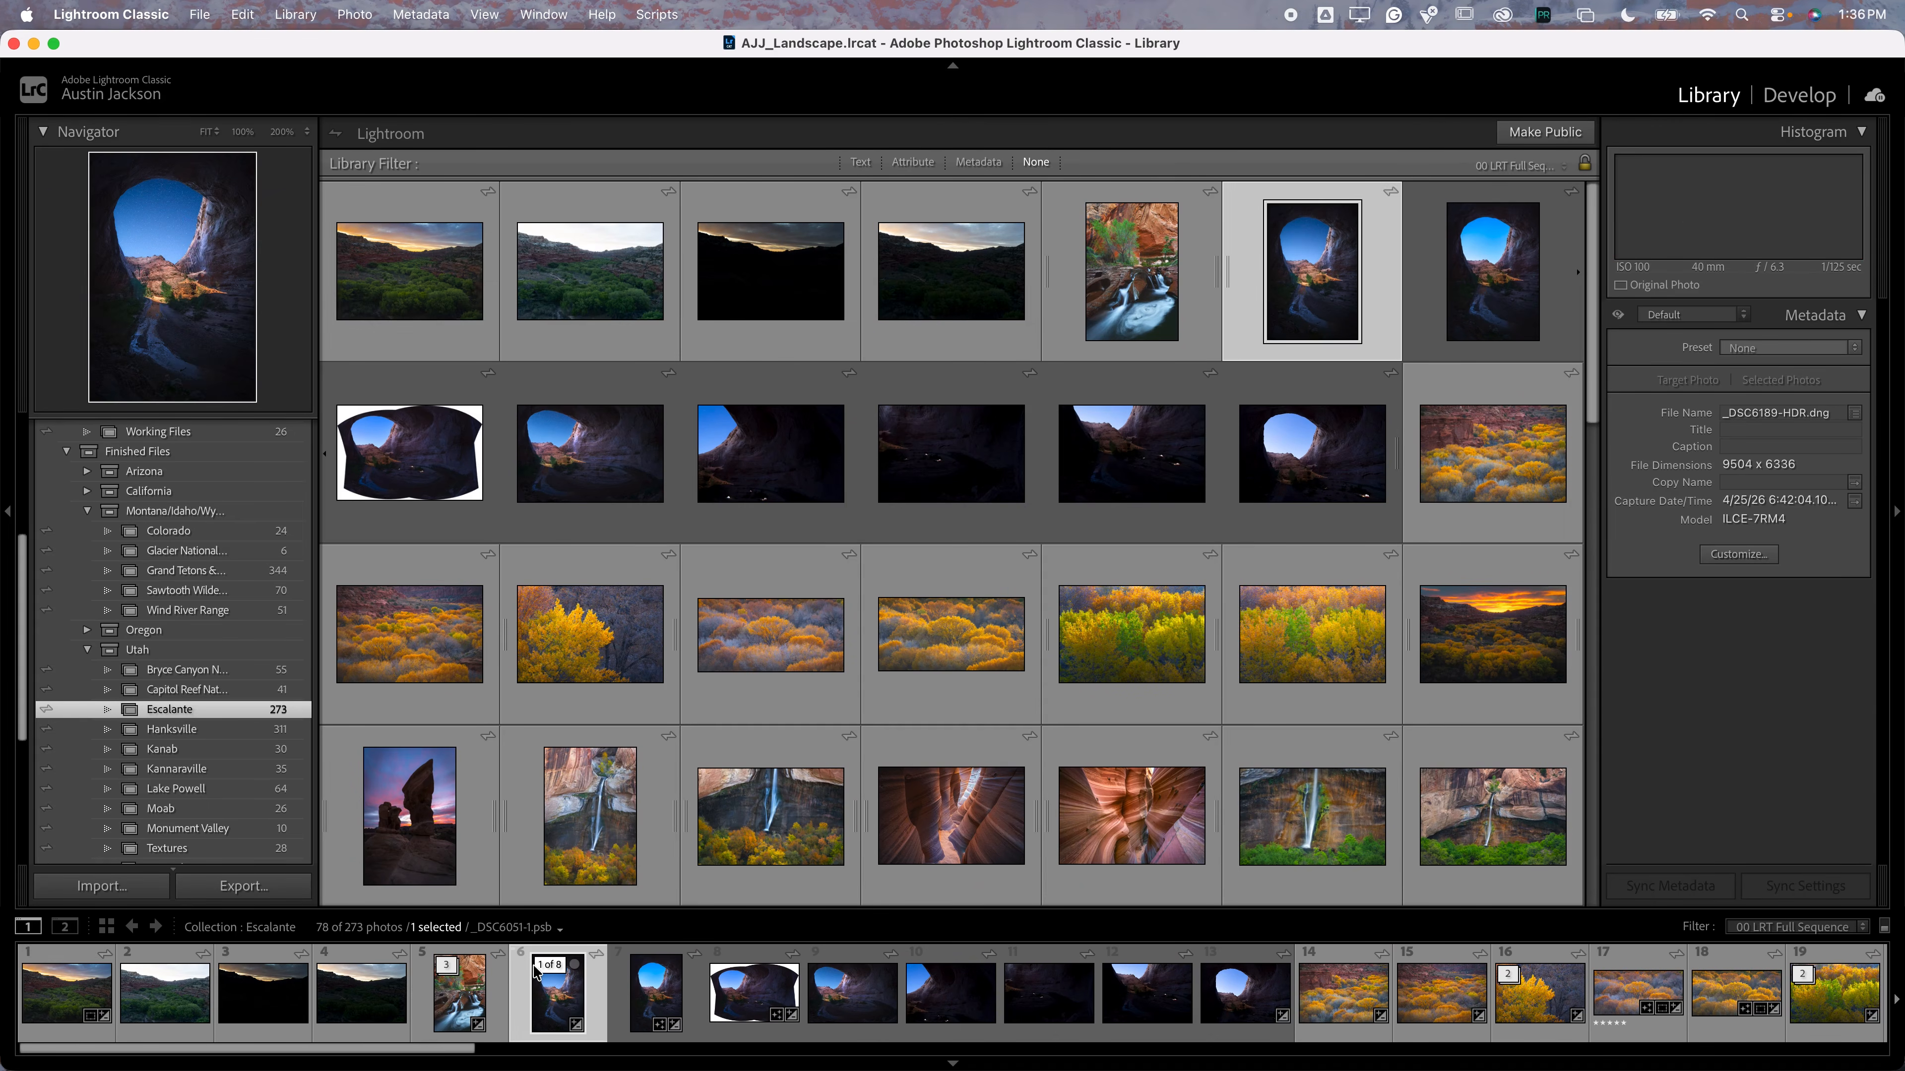
pyautogui.click(545, 966)
pyautogui.click(449, 970)
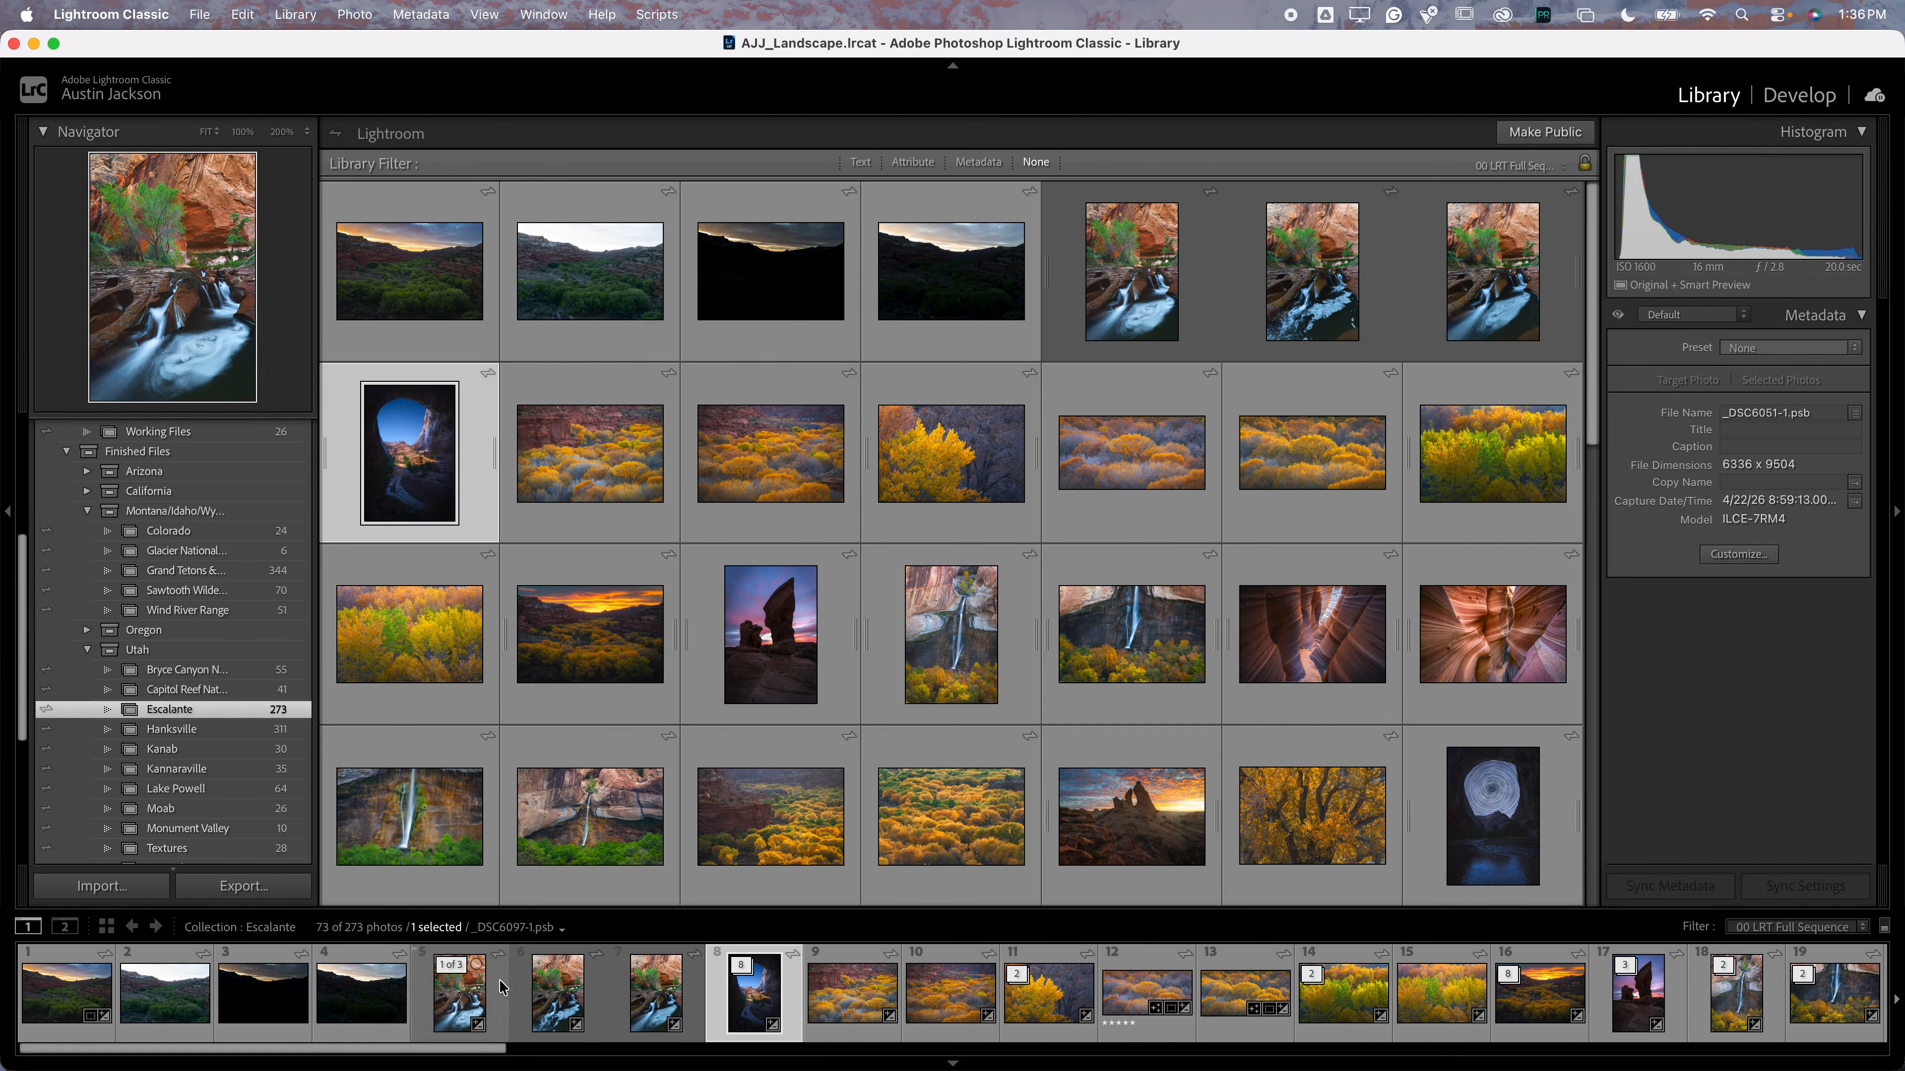
pyautogui.click(448, 970)
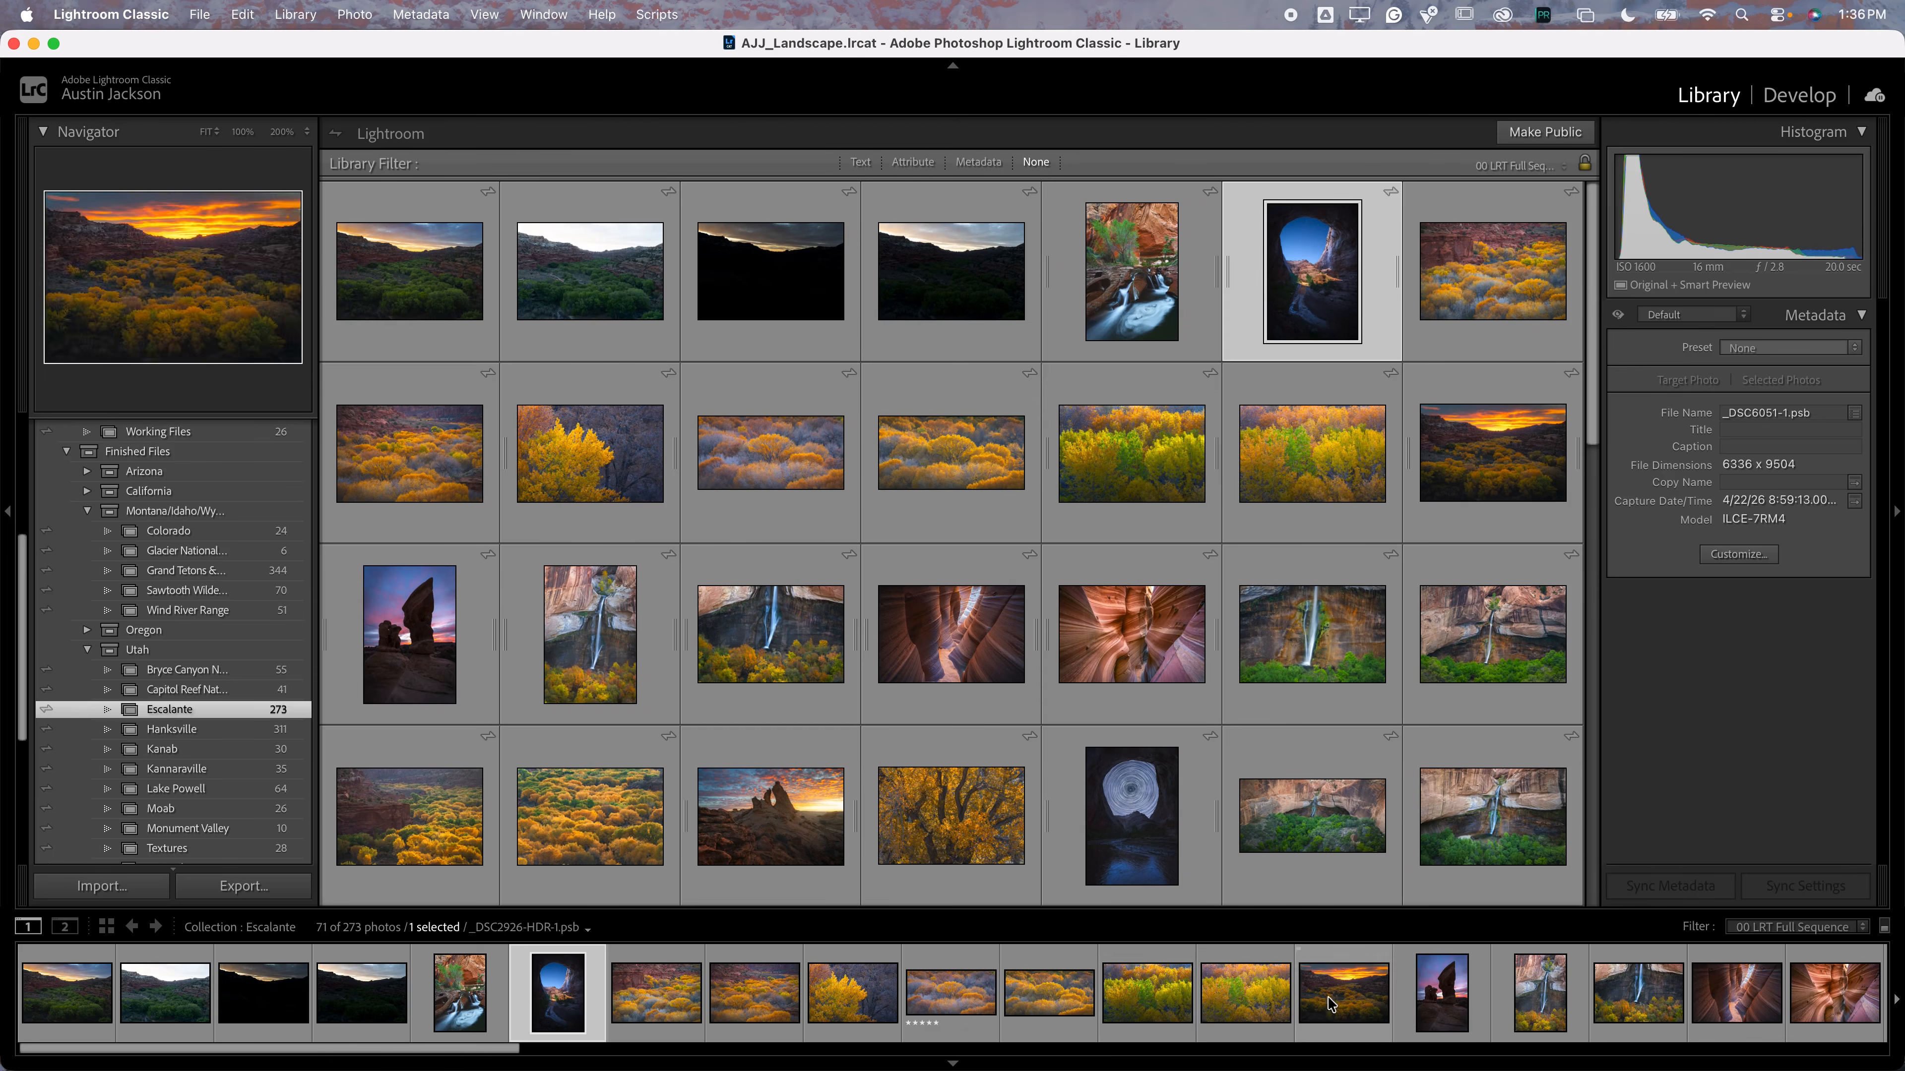
# Expand the stack of the waterfall with autumn trees, view its _DSC2832.ARW and _DSC2832-1.psb versions, and collapse it
pyautogui.hscroll(5, 1050, 991)
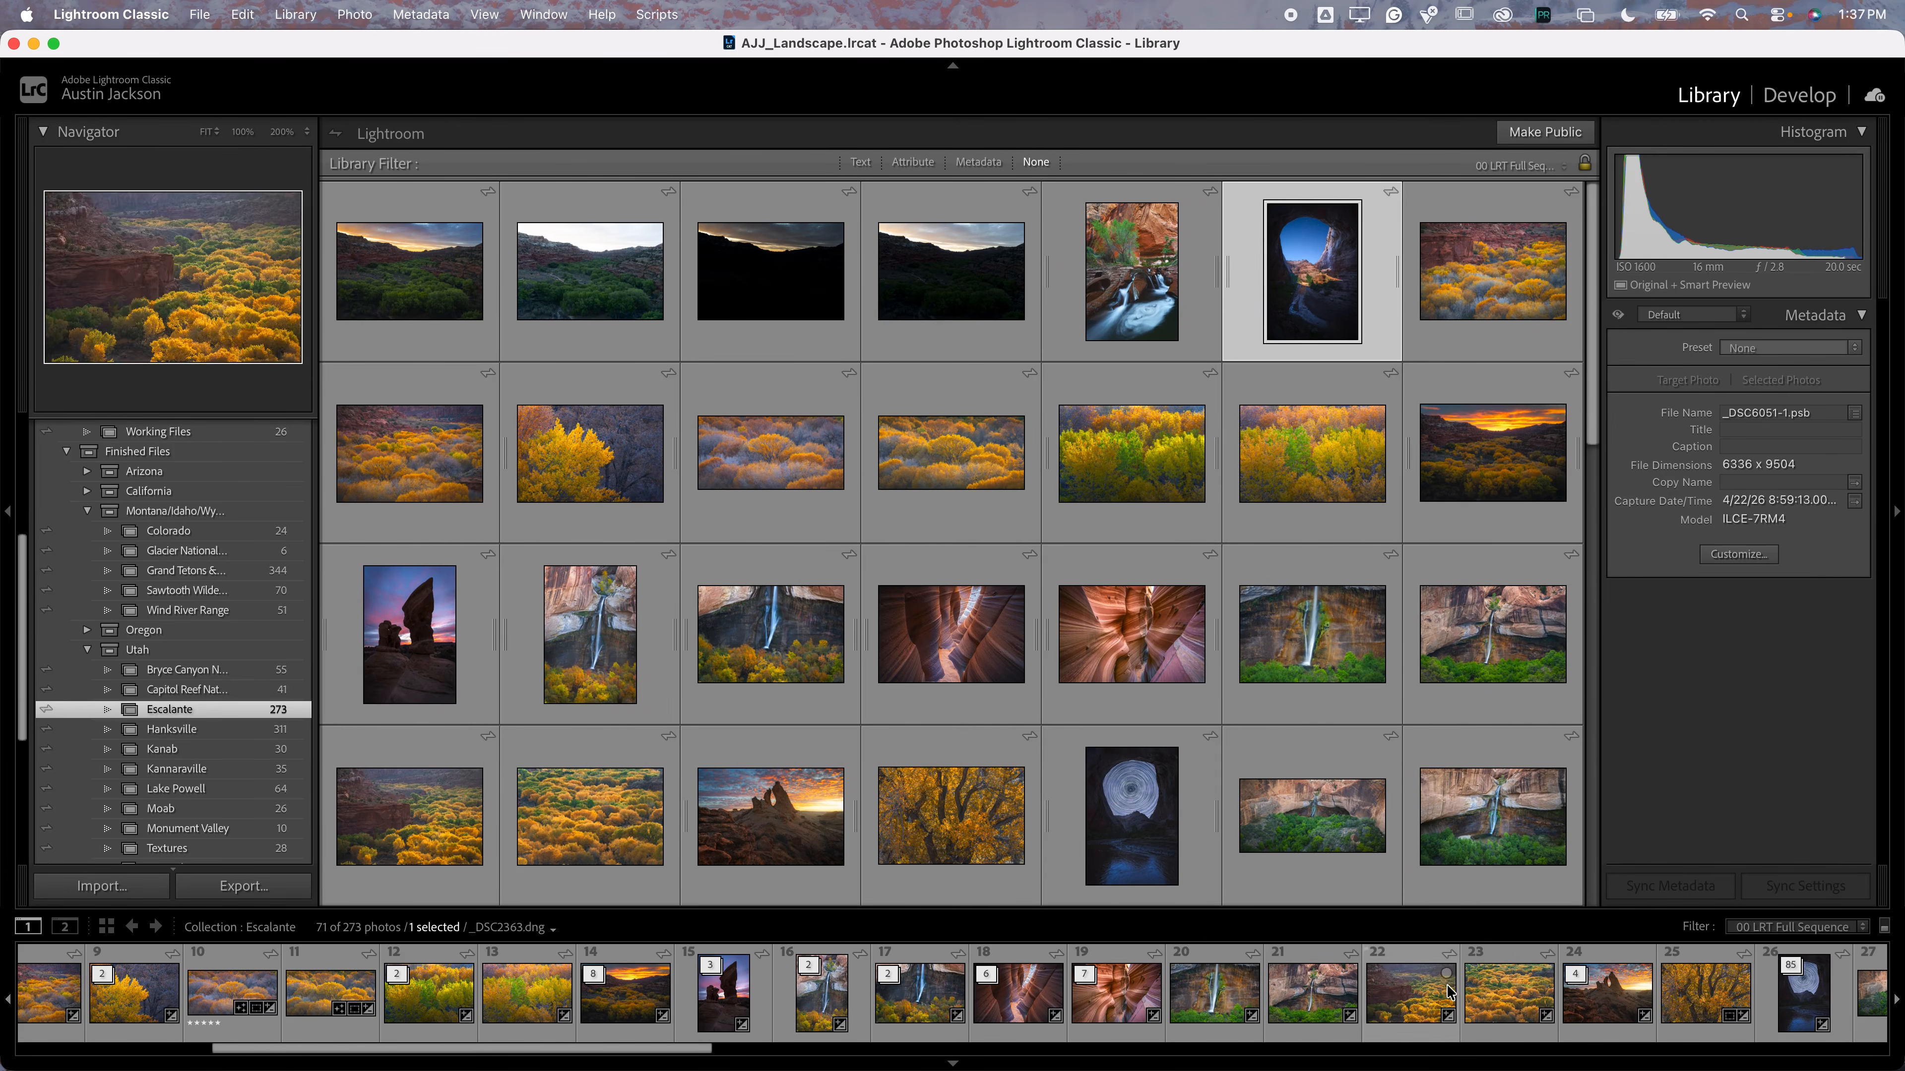
pyautogui.click(887, 973)
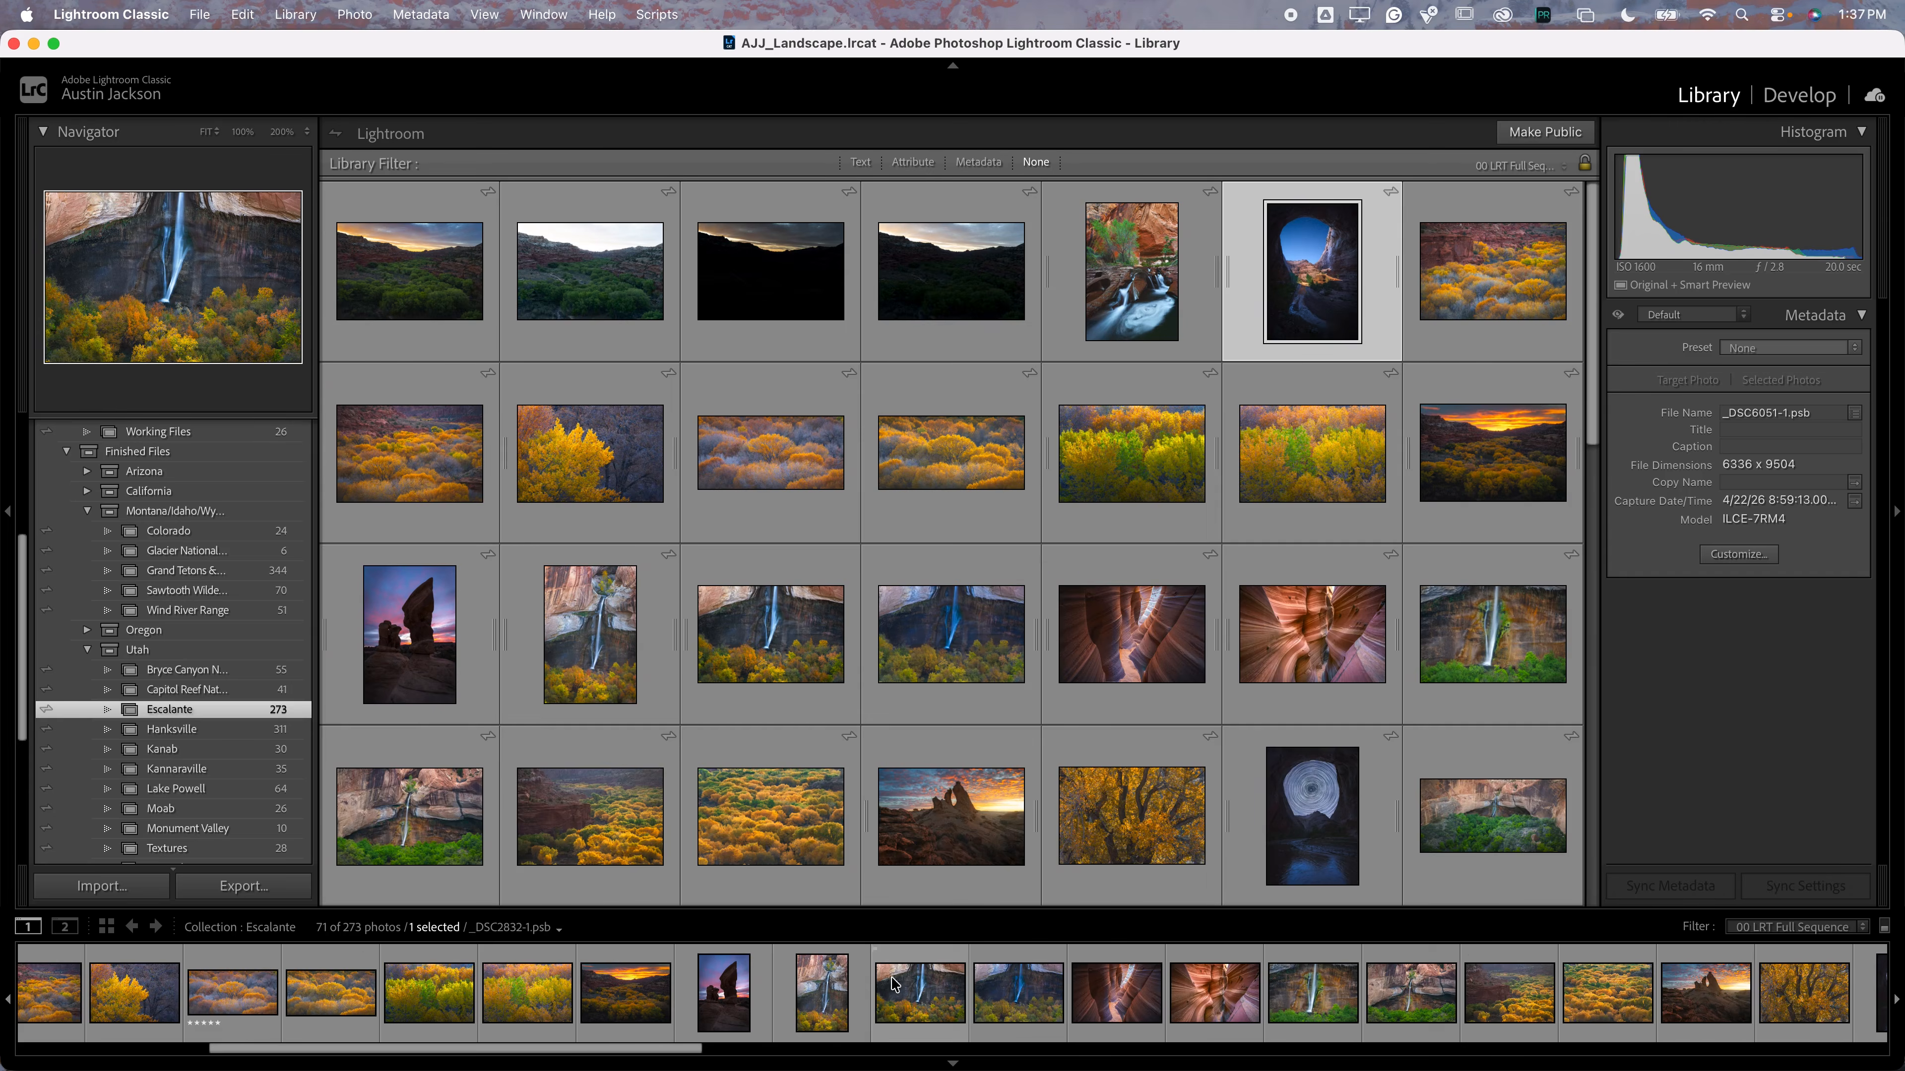
pyautogui.click(997, 1004)
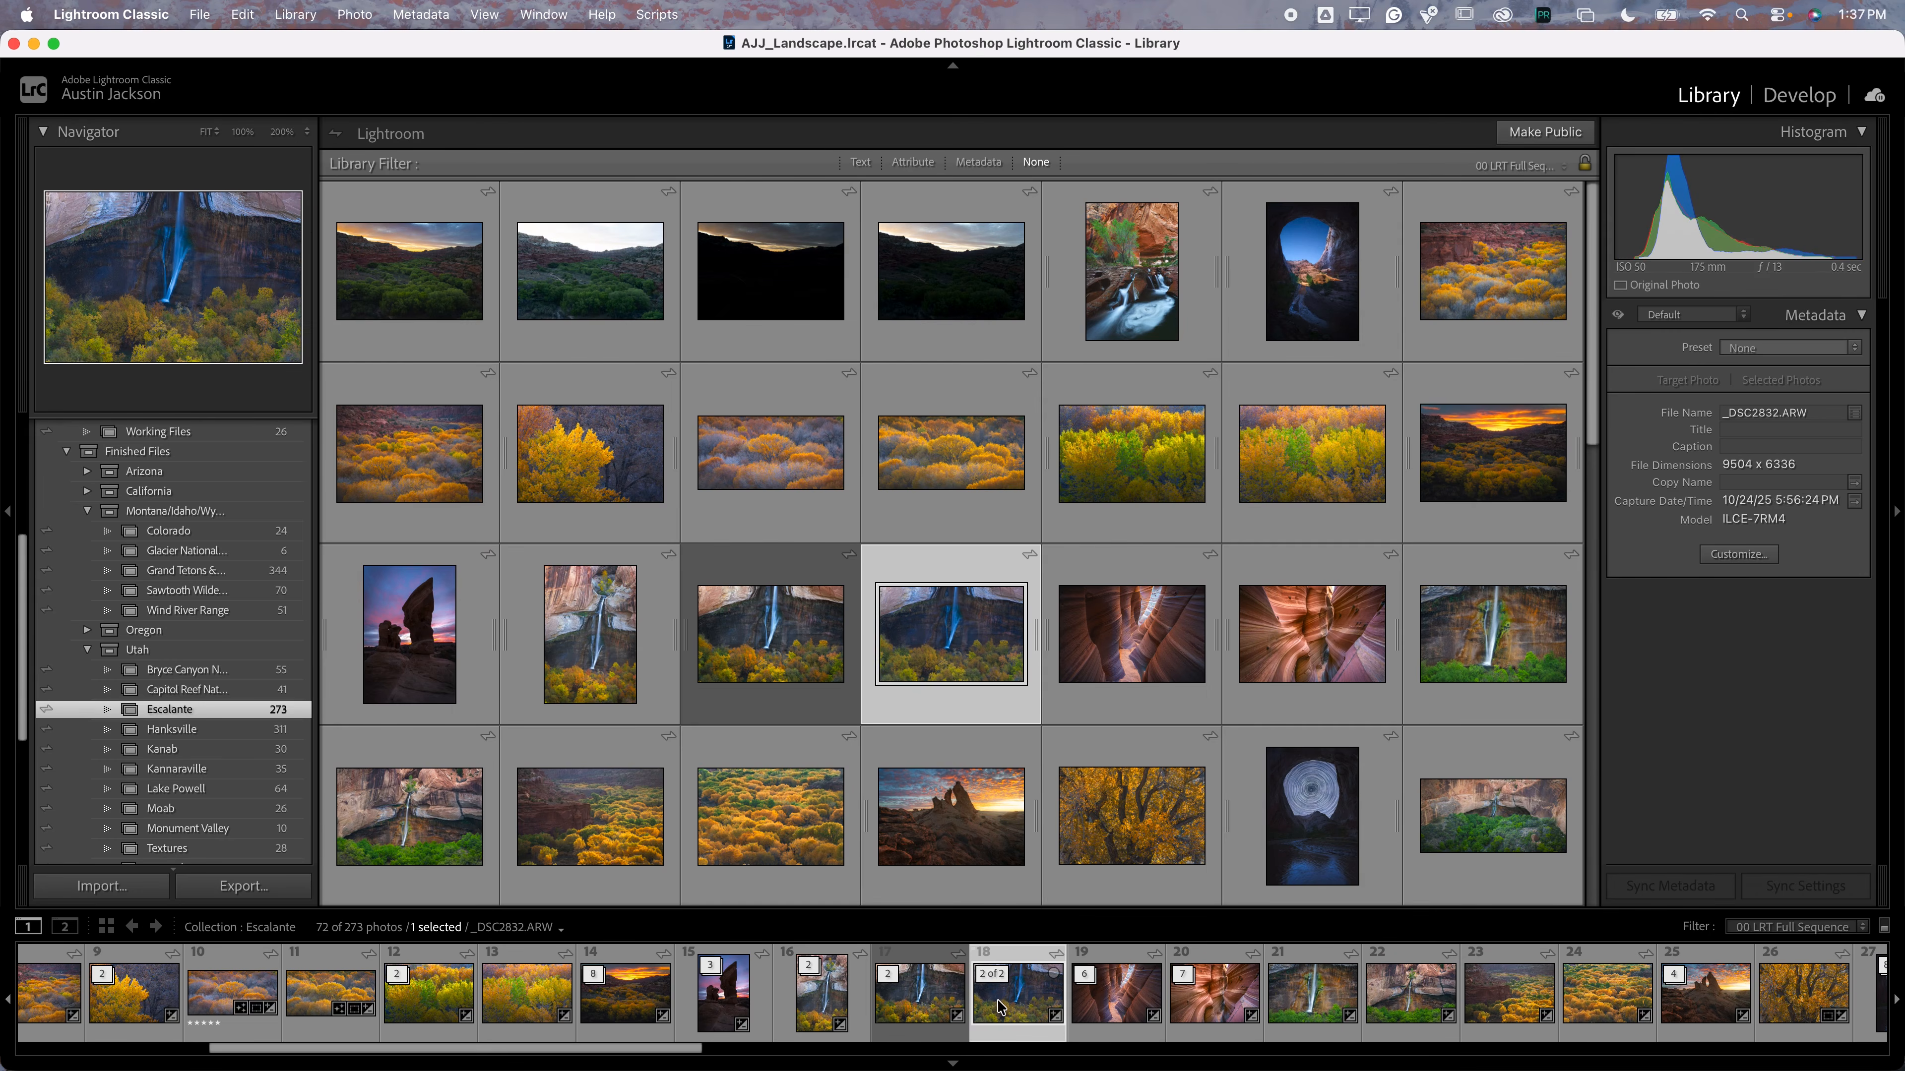
pyautogui.click(933, 1005)
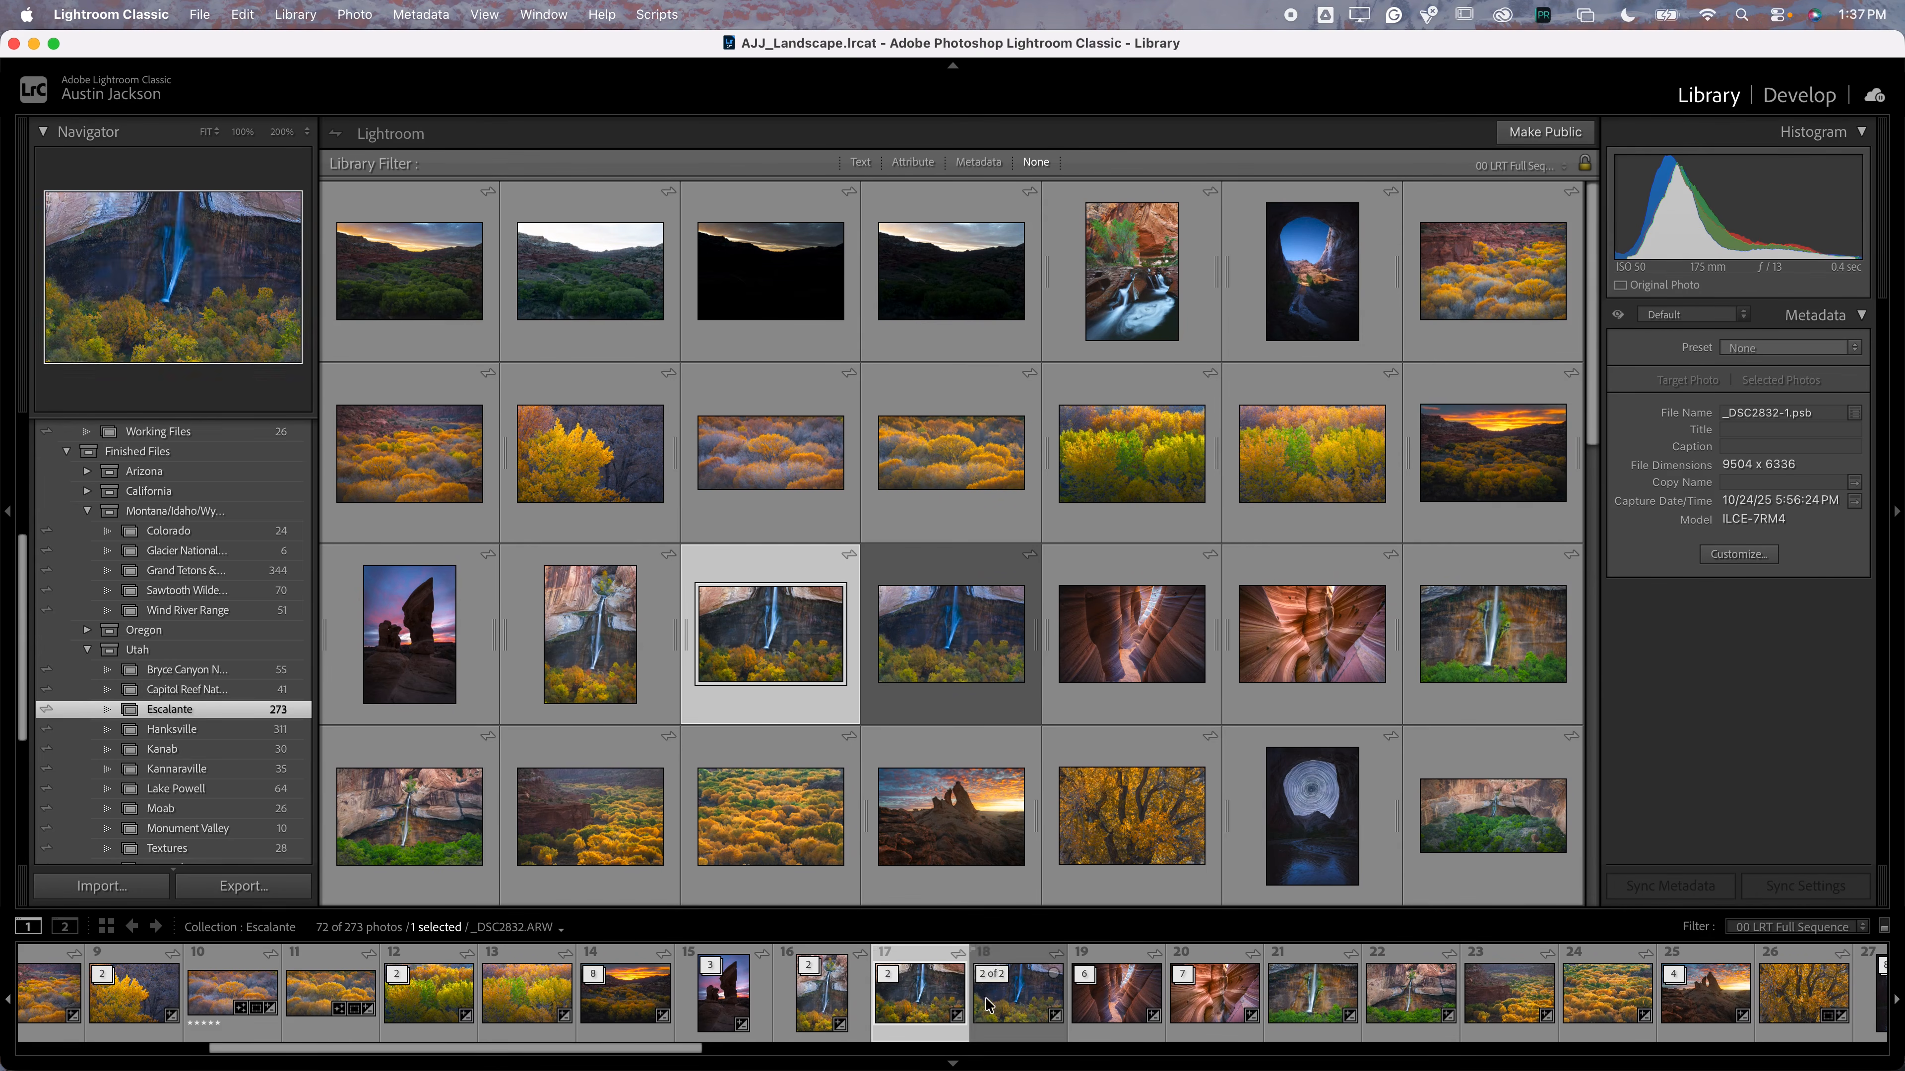
pyautogui.click(891, 974)
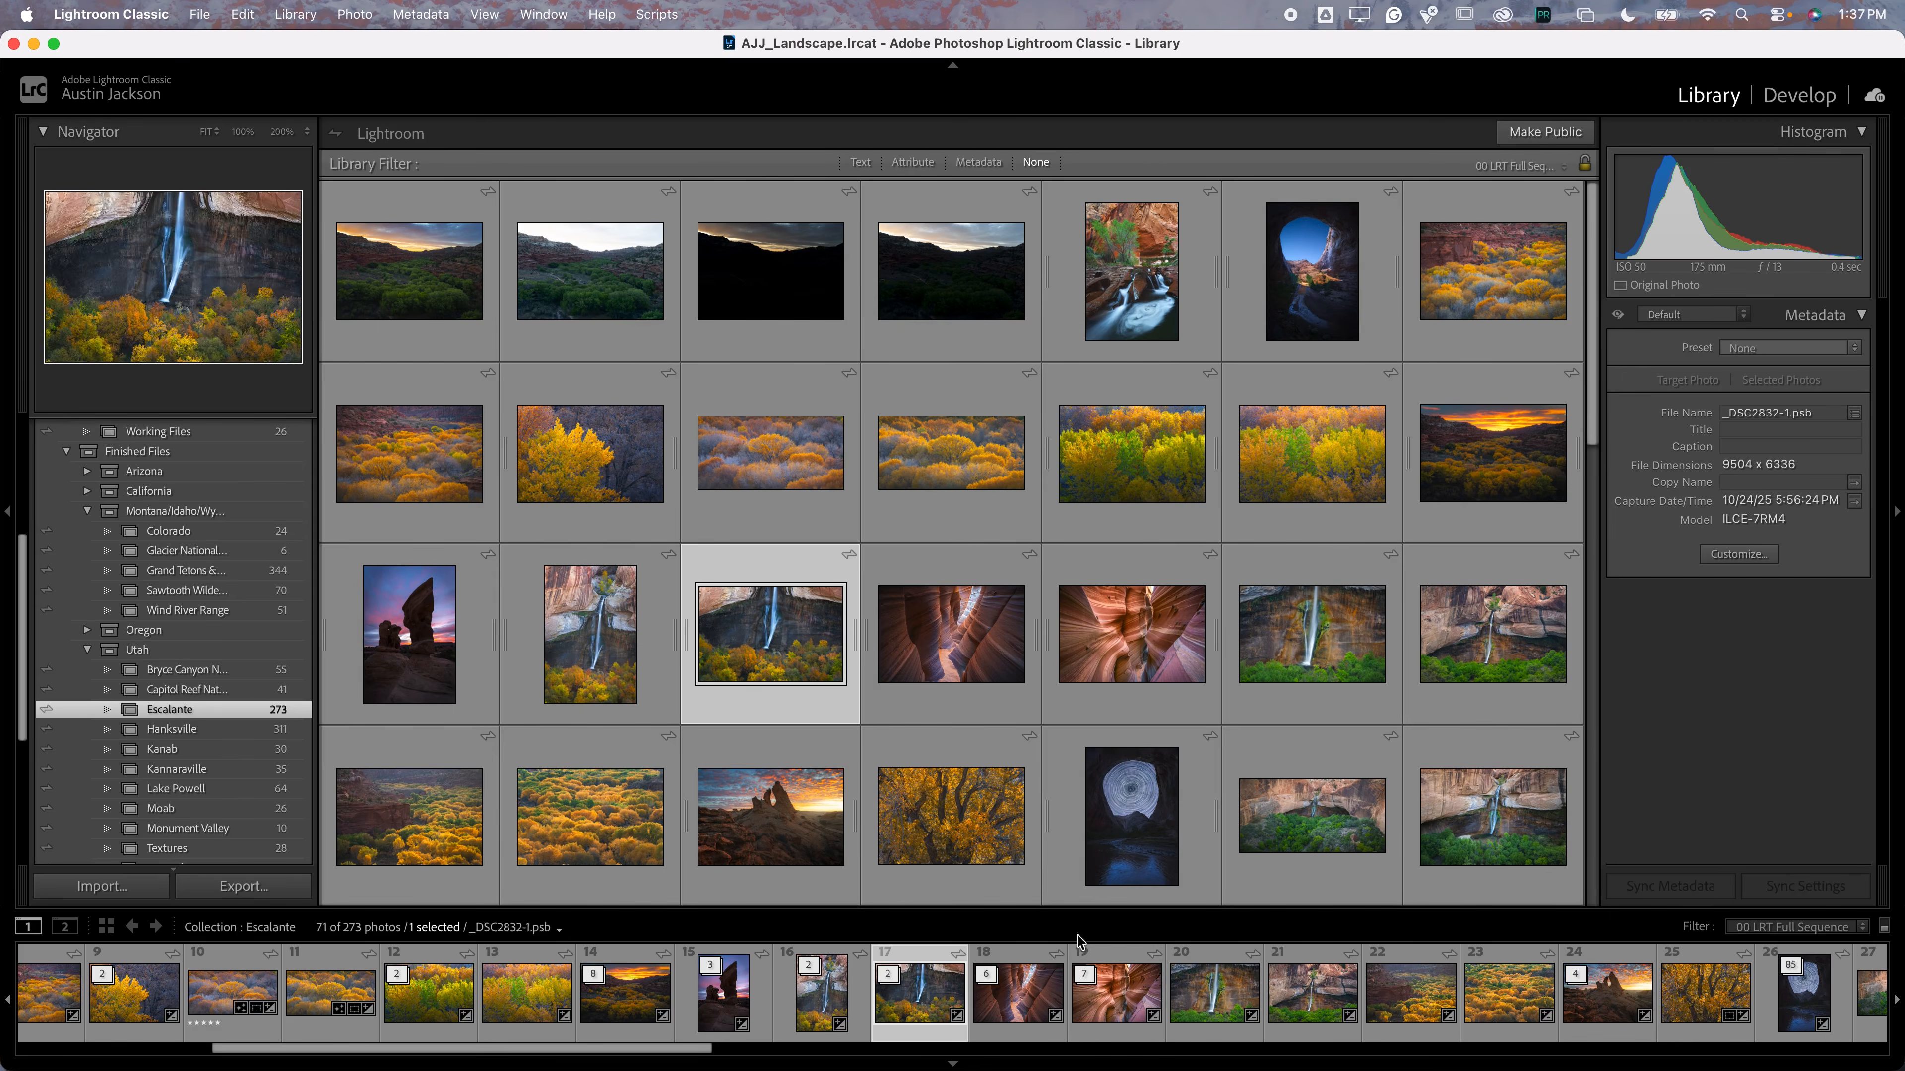
# Browse the Unsorted collection and compare the capture times of the neighbouring rock-arch photos
pyautogui.hscroll(3, 1159, 996)
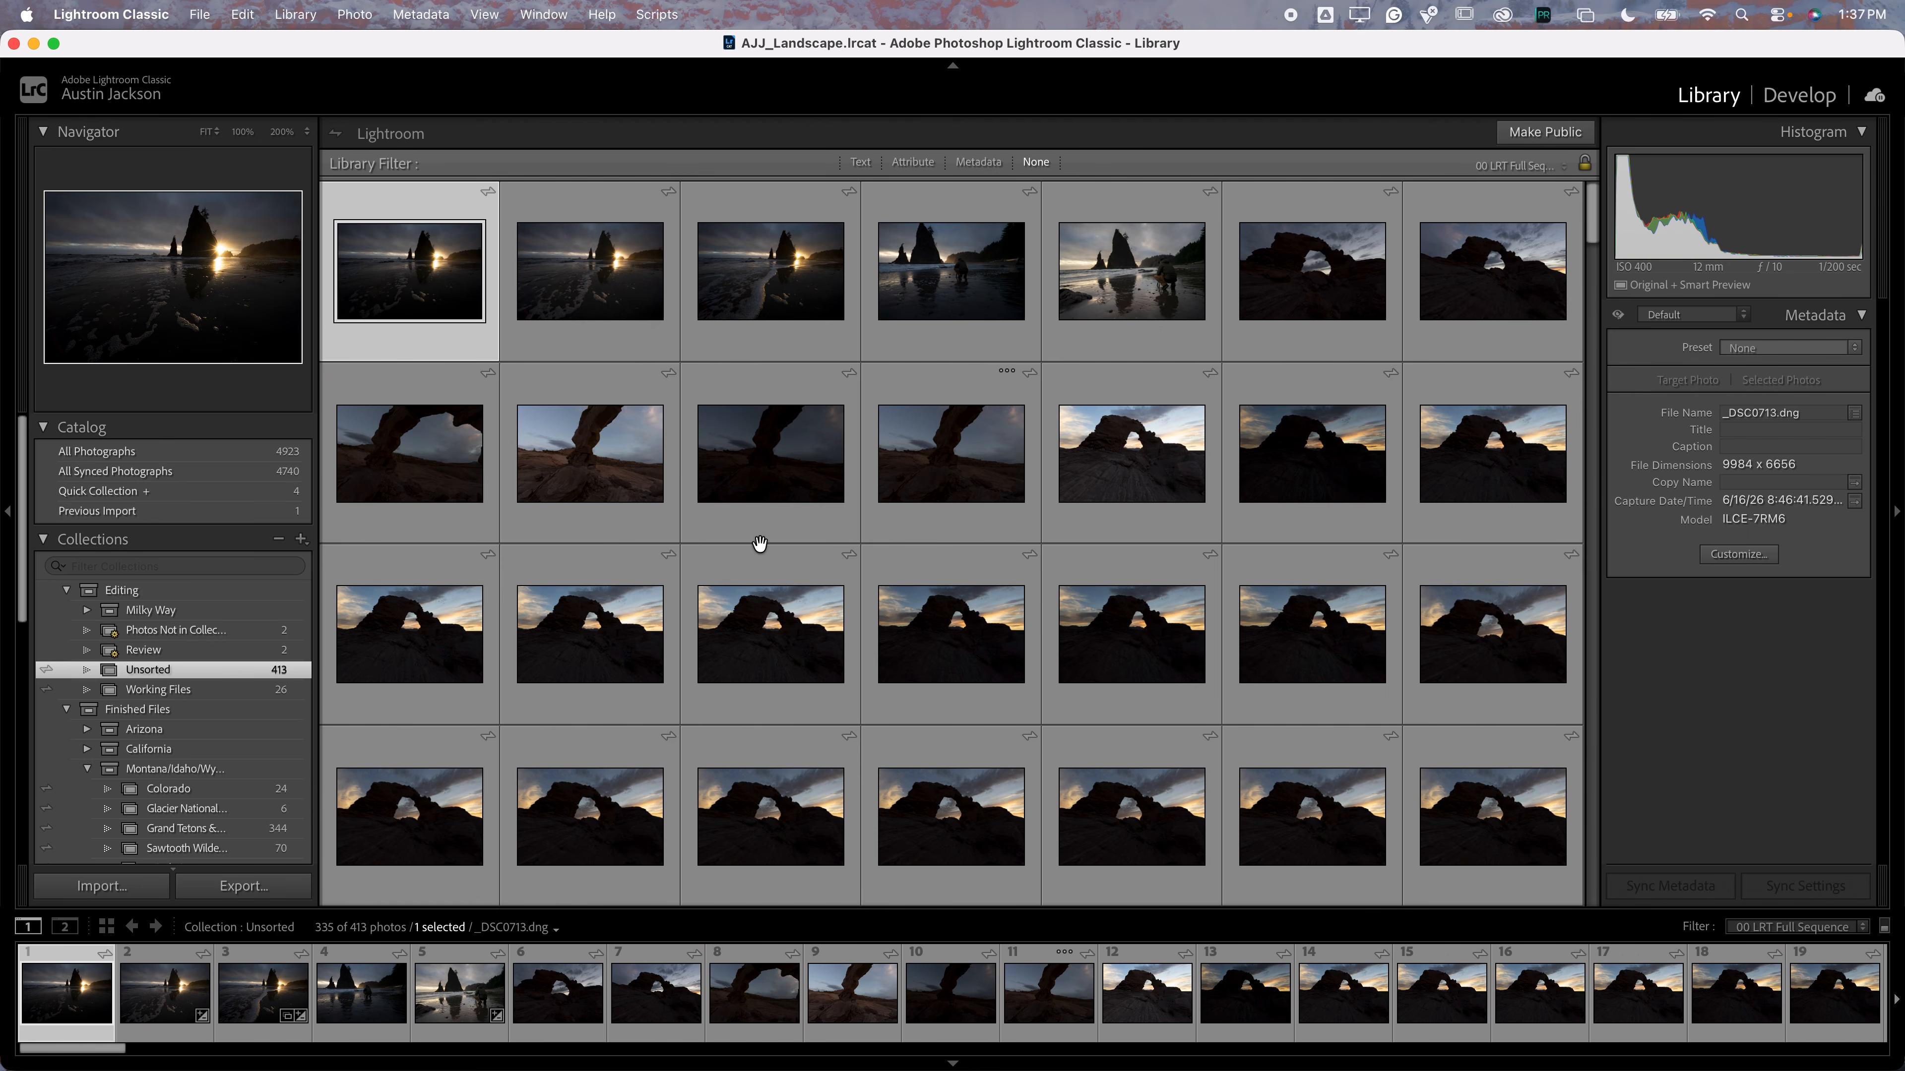
pyautogui.scroll(-10, 766, 564)
pyautogui.scroll(5, 967, 528)
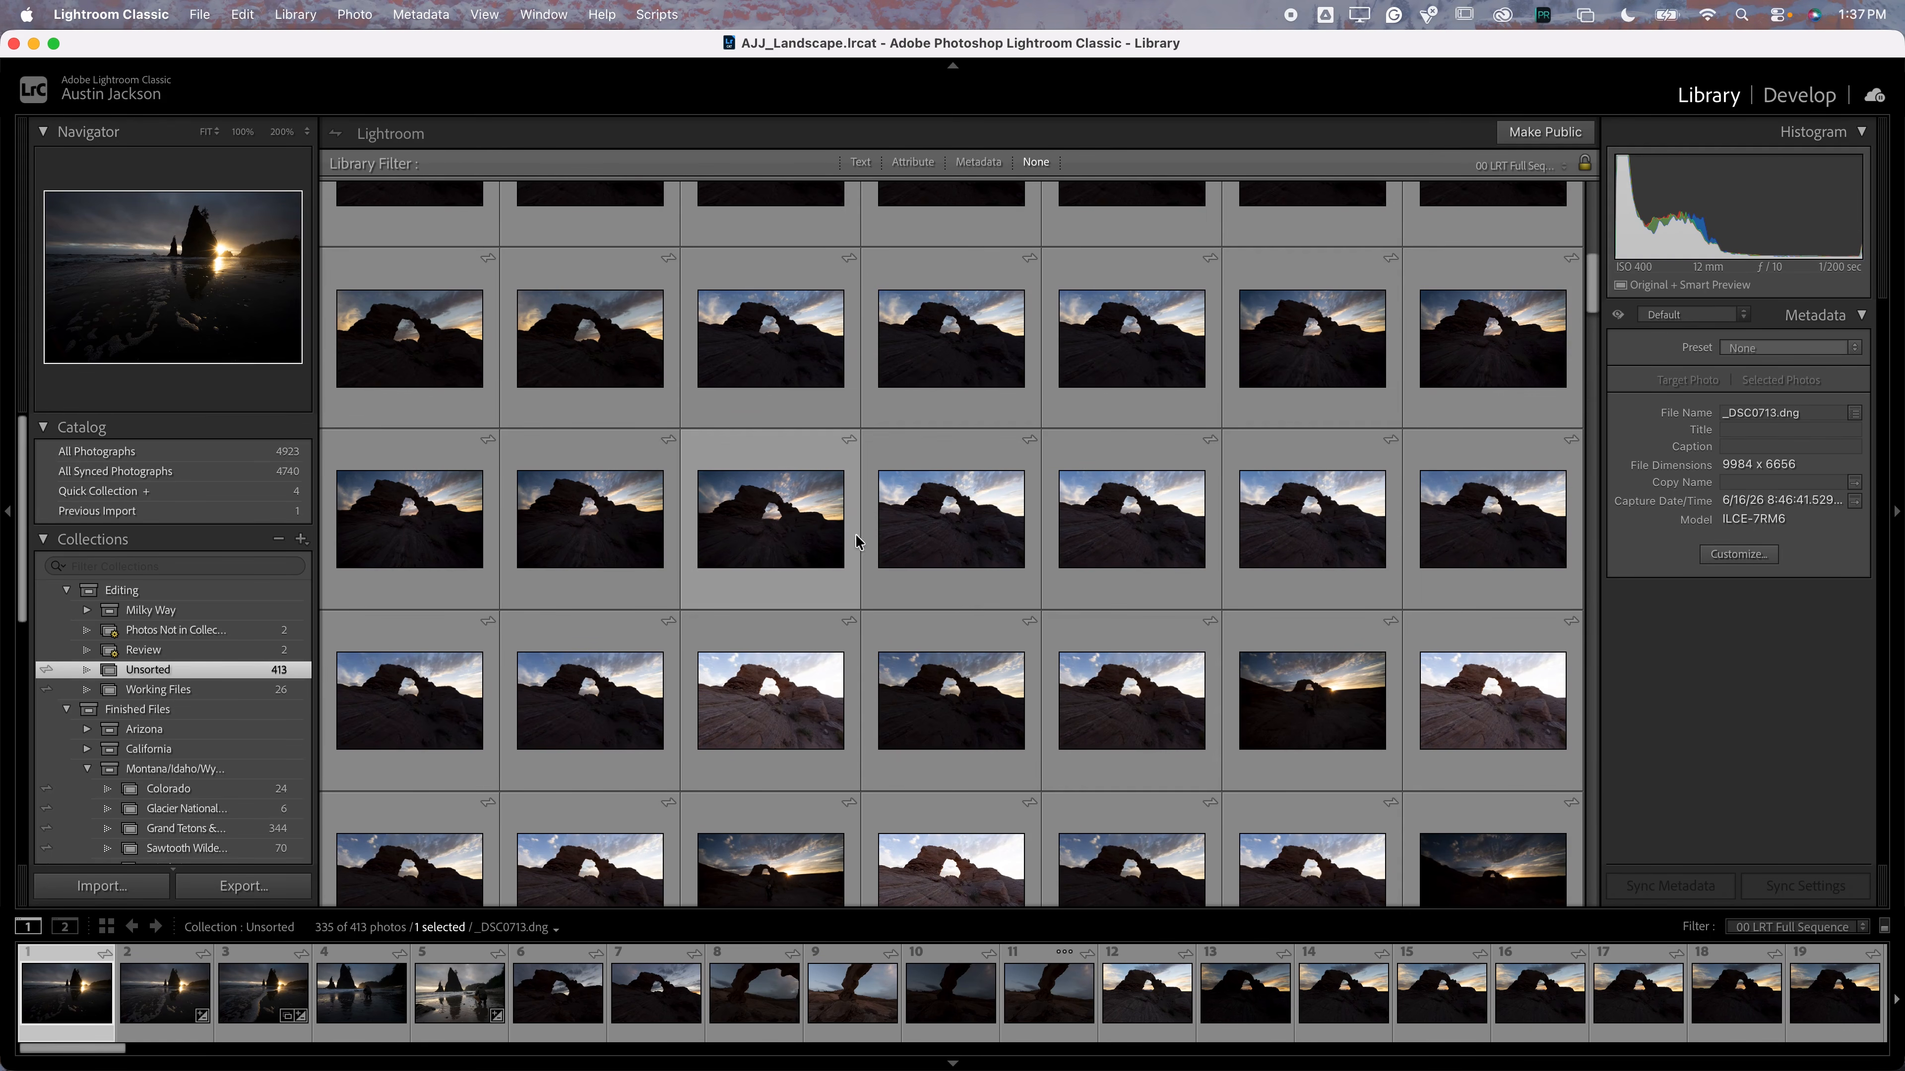
pyautogui.click(934, 538)
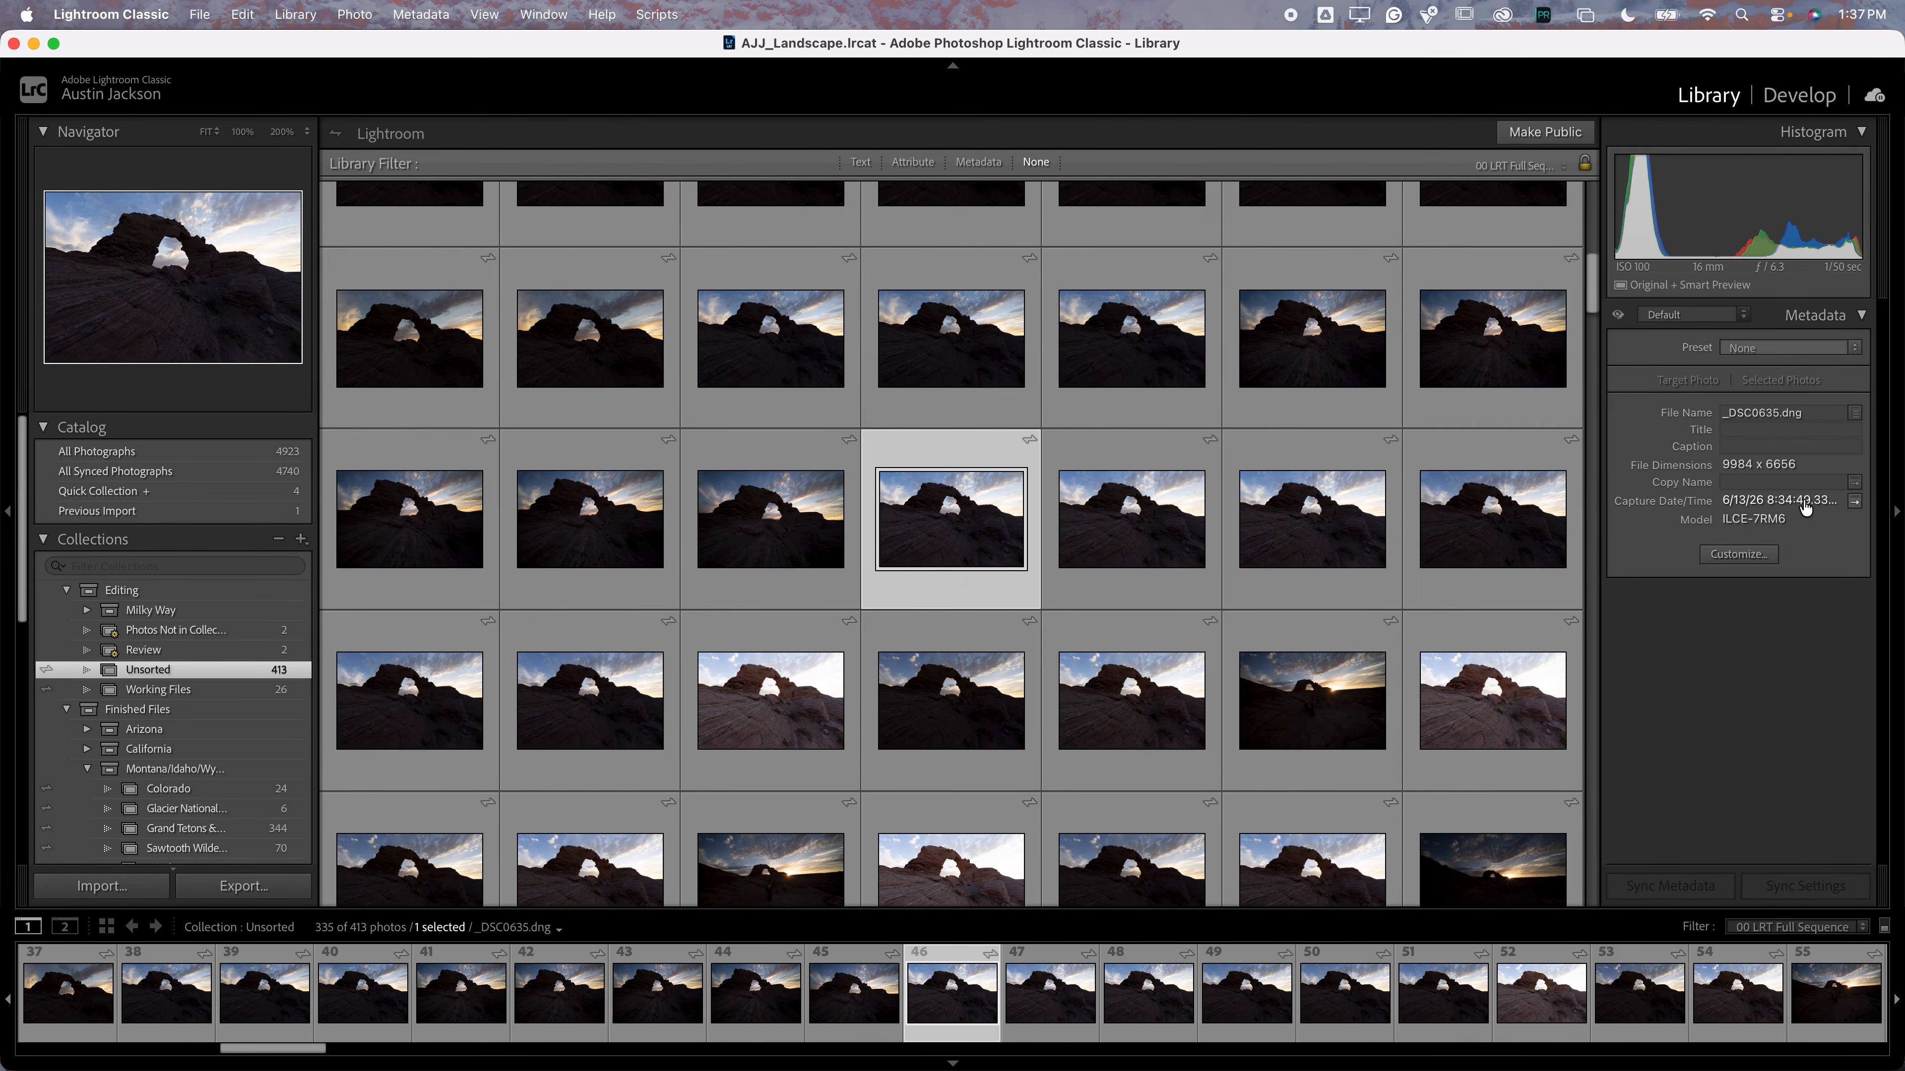
pyautogui.click(802, 525)
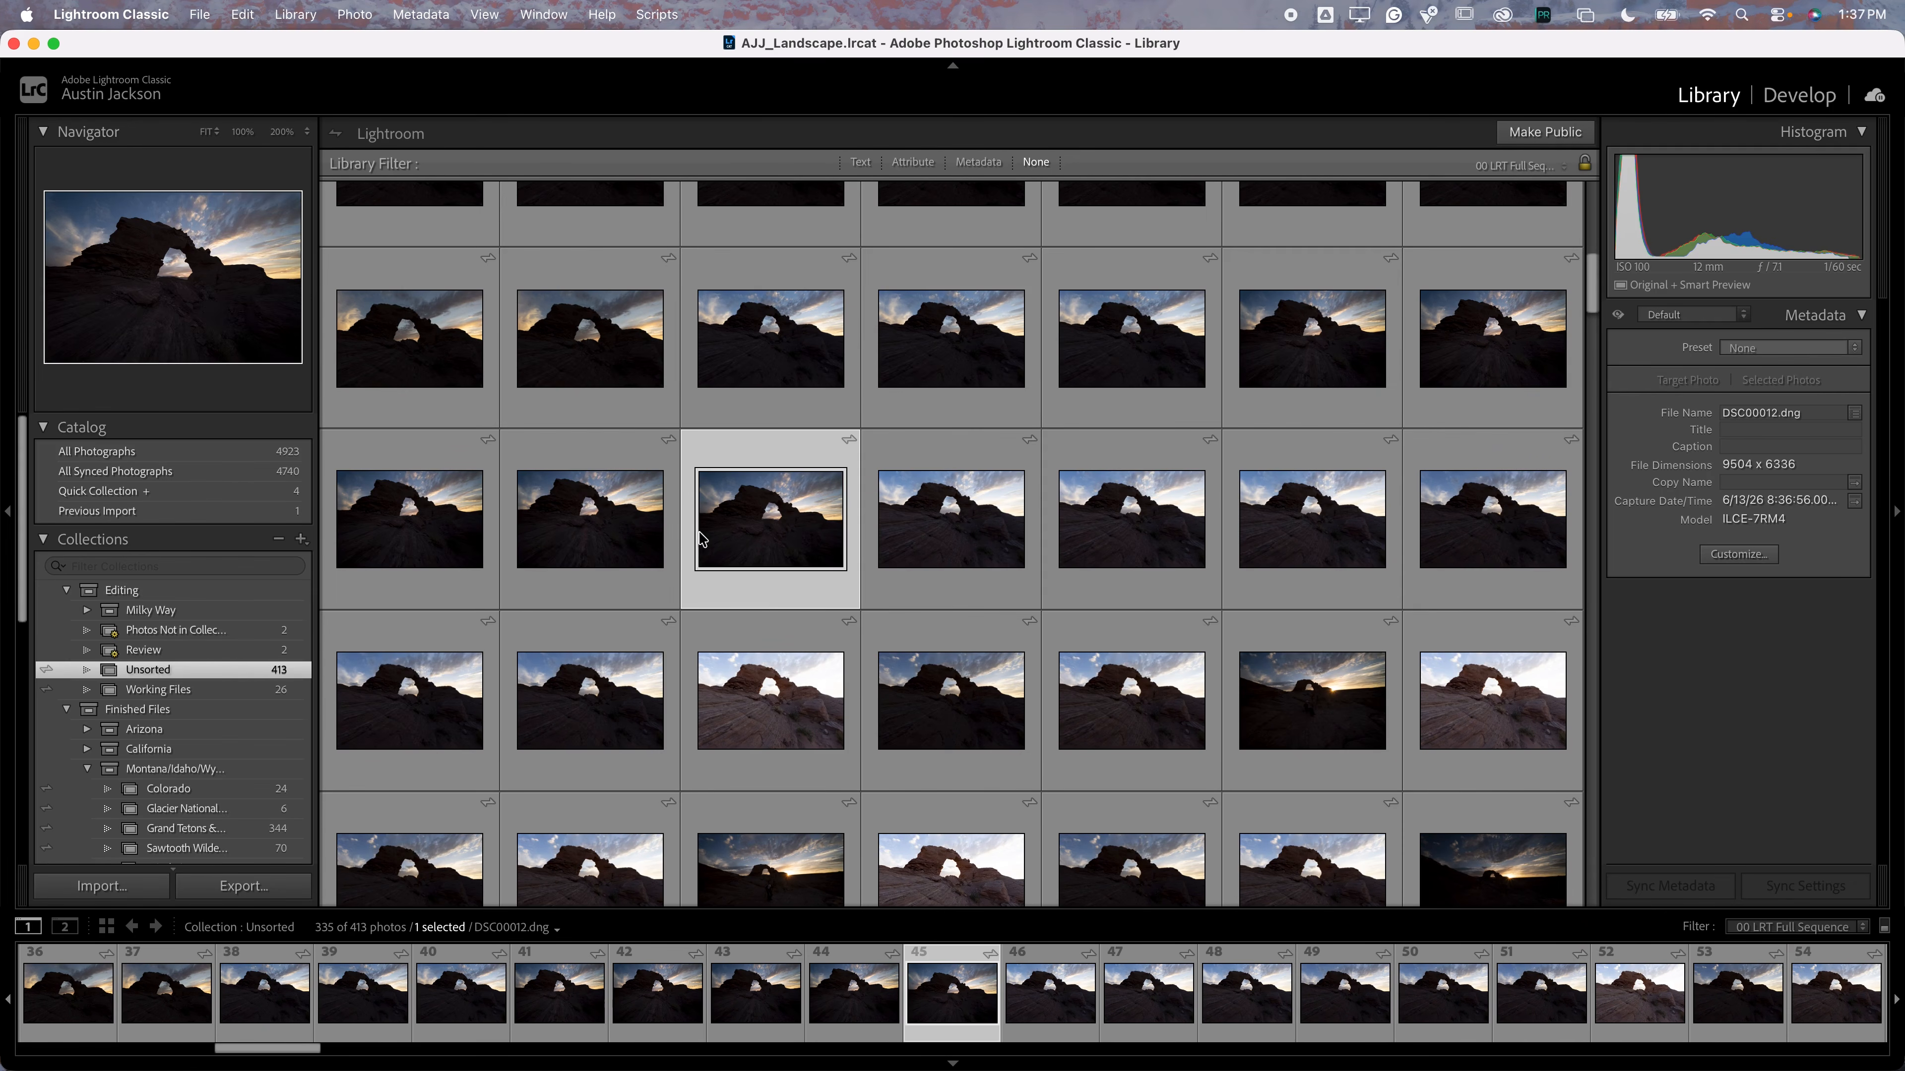
pyautogui.click(637, 528)
pyautogui.click(905, 515)
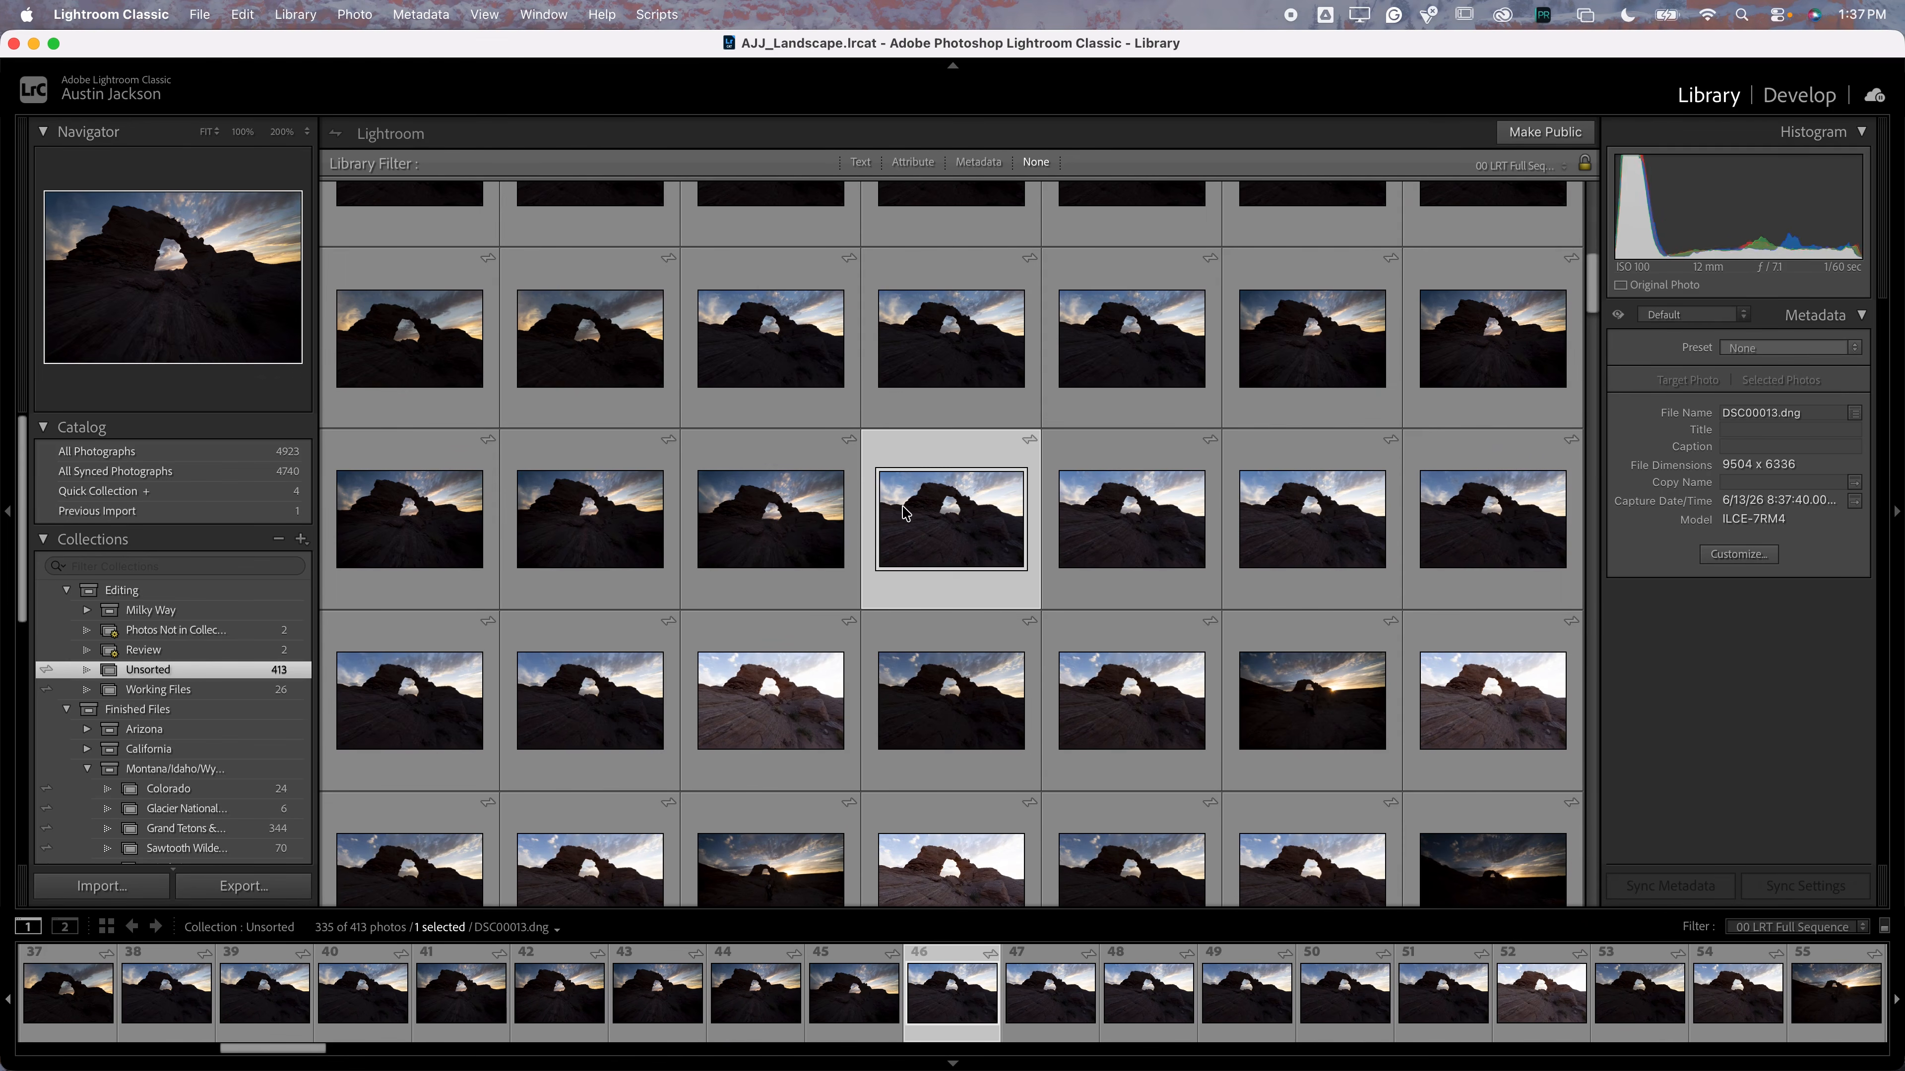
pyautogui.click(1065, 516)
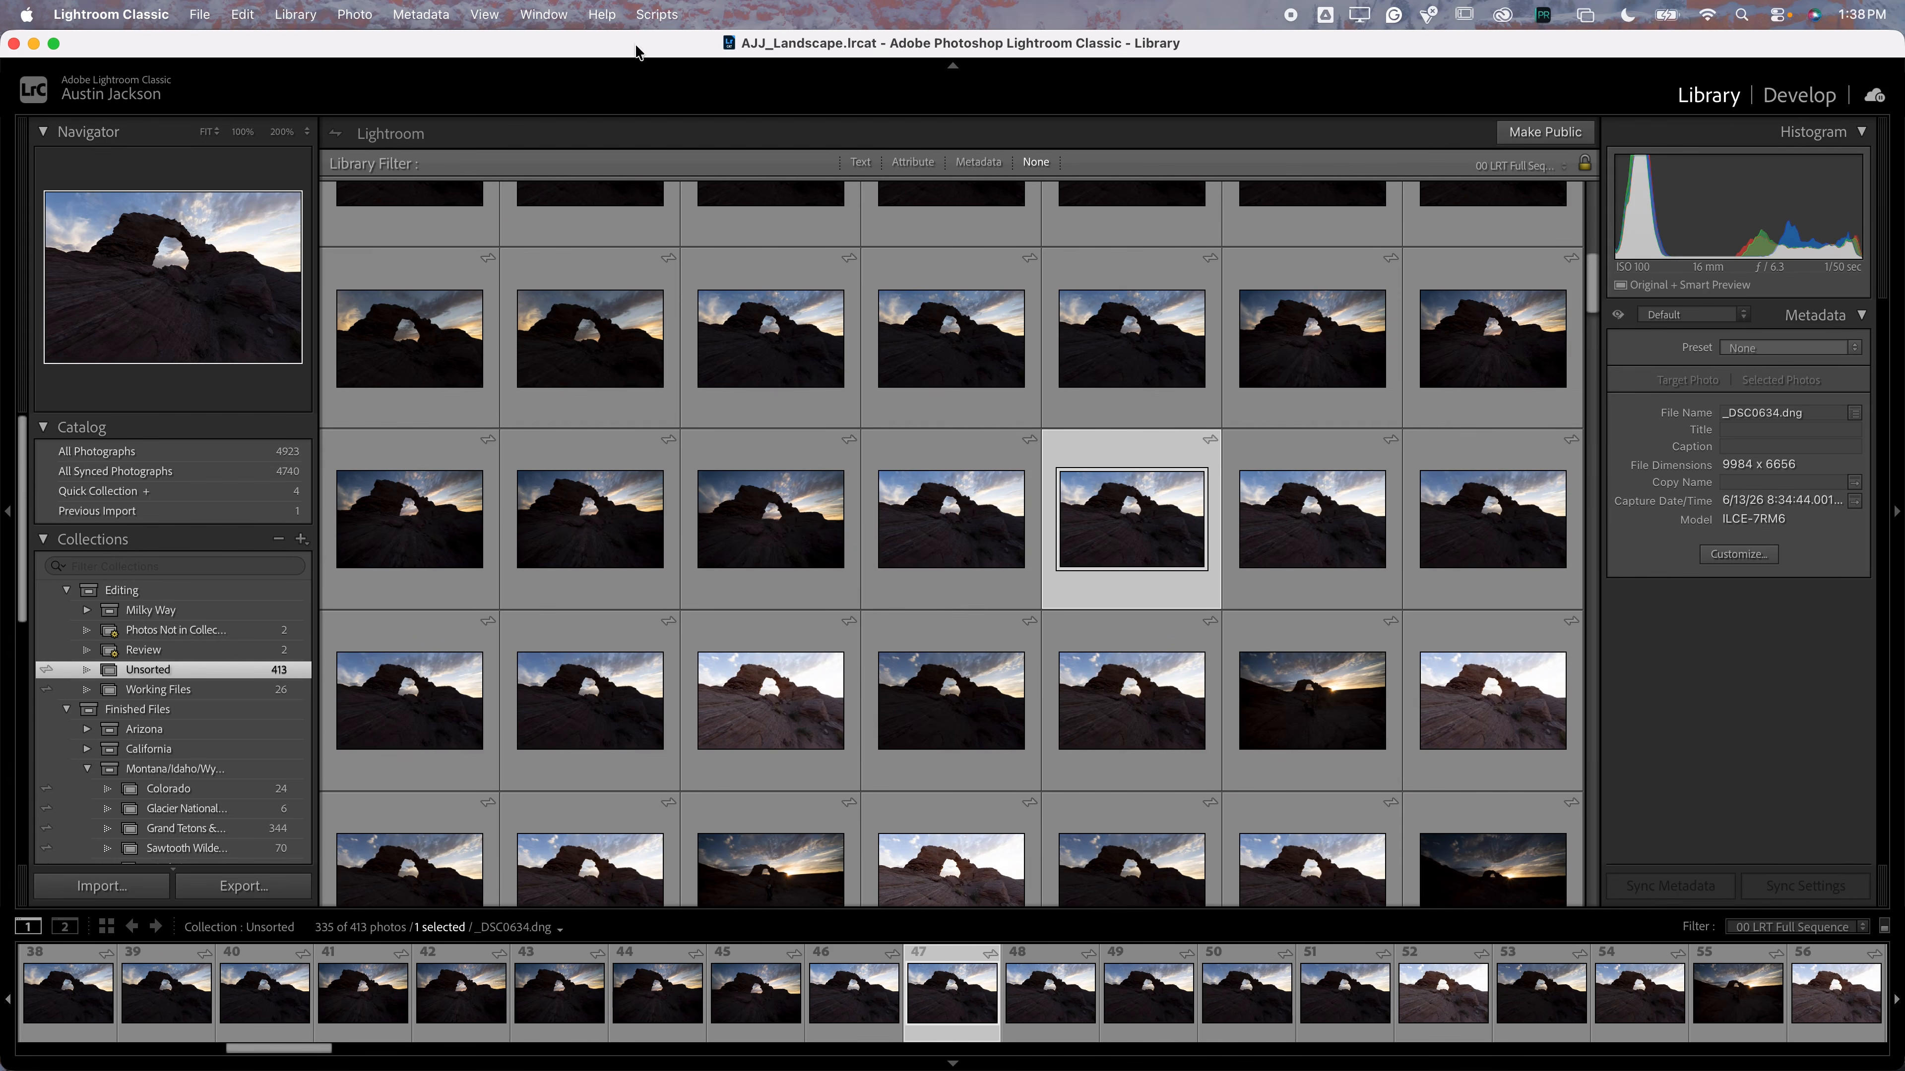
# Auto-stack the Unsorted collection's photos by capture time, trying 0:01:00 and 0:00:03 between stacks and applying 0:00:05
pyautogui.click(599, 16)
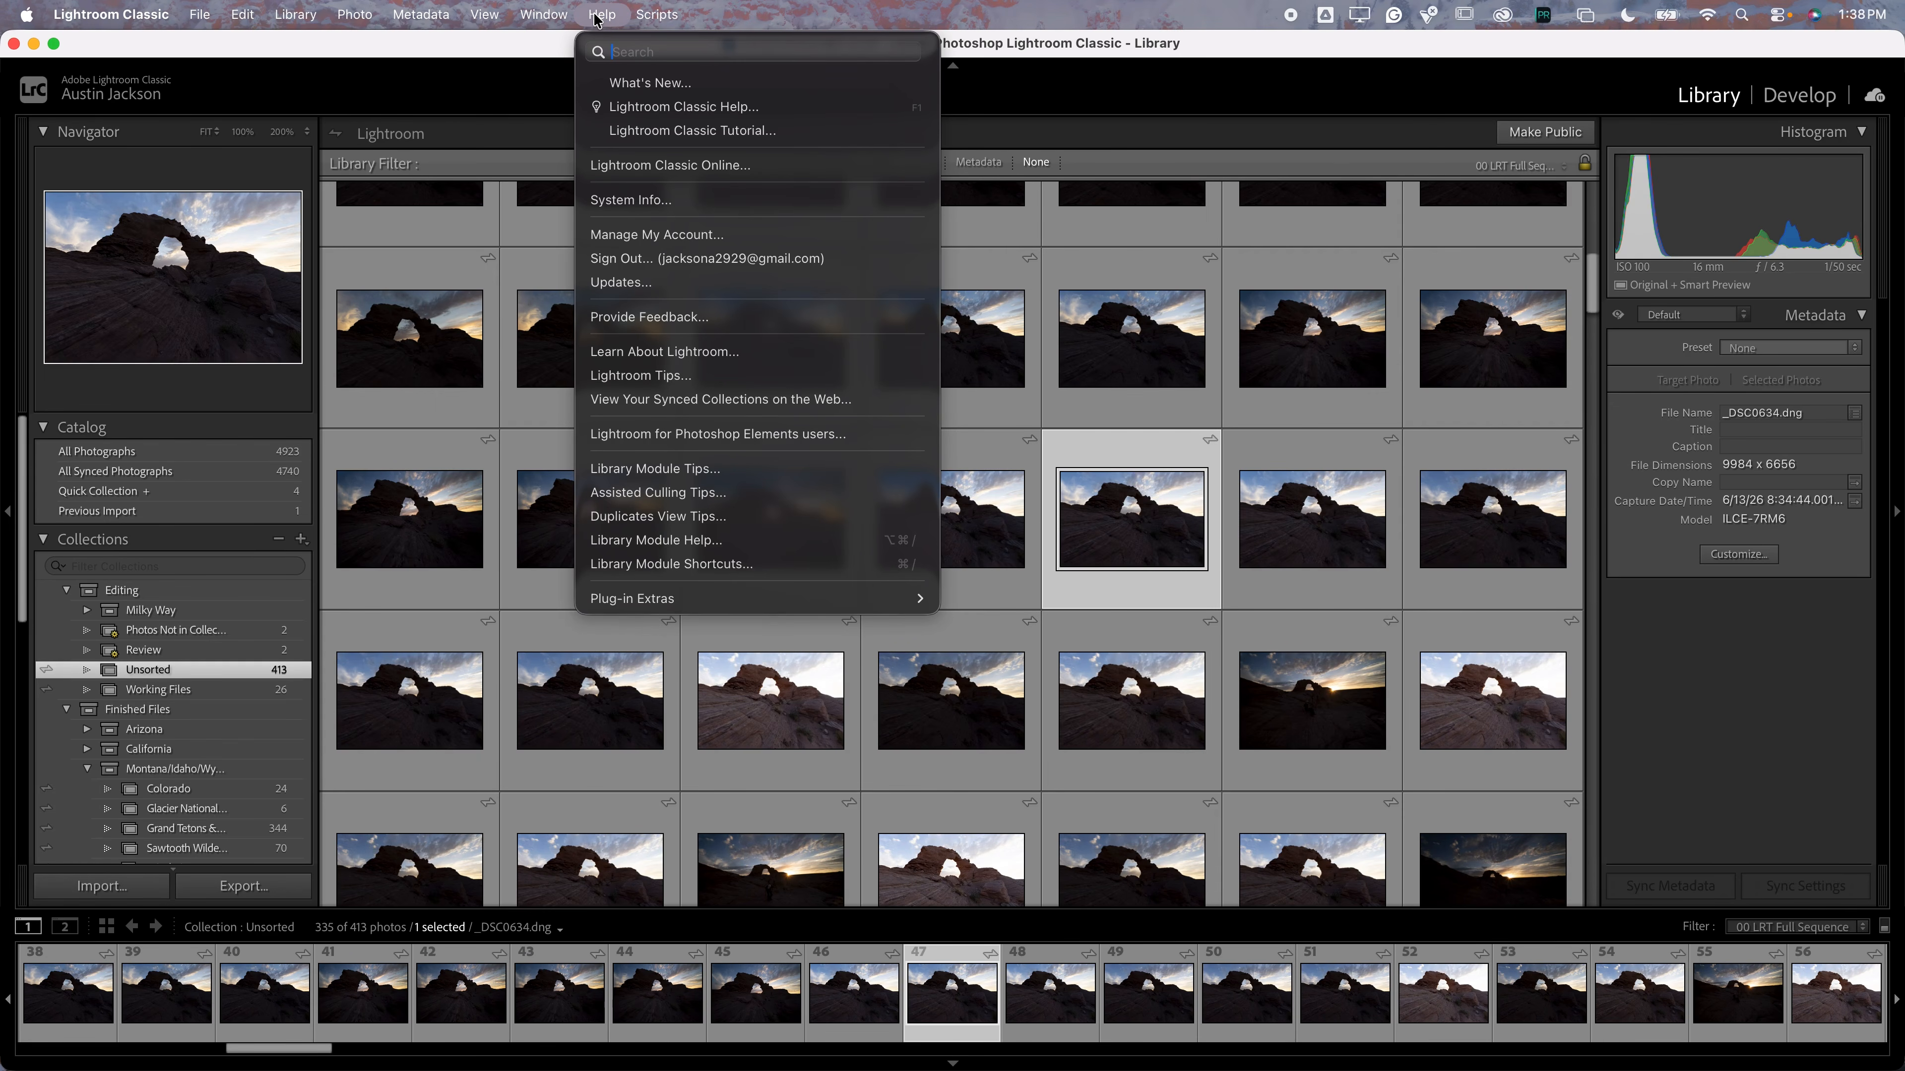
pyautogui.write('auto st')
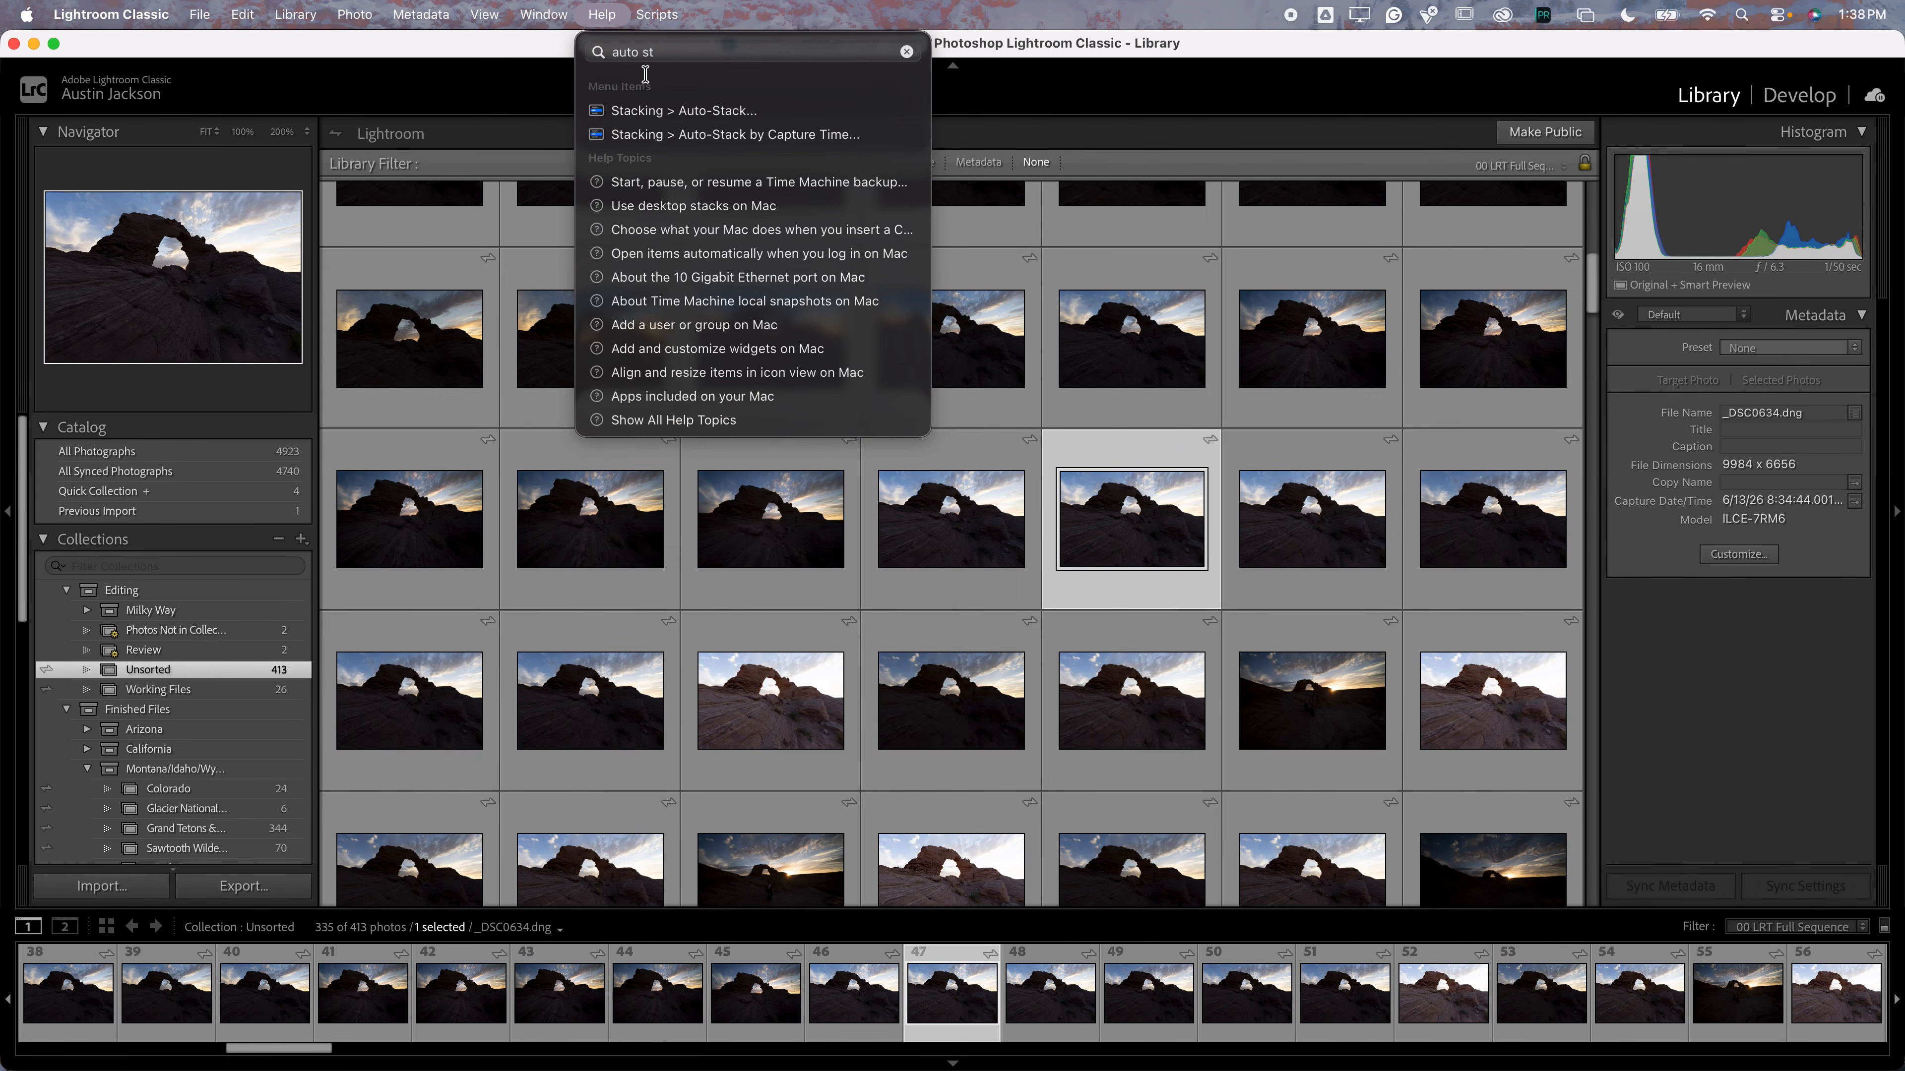
pyautogui.moveTo(669, 133)
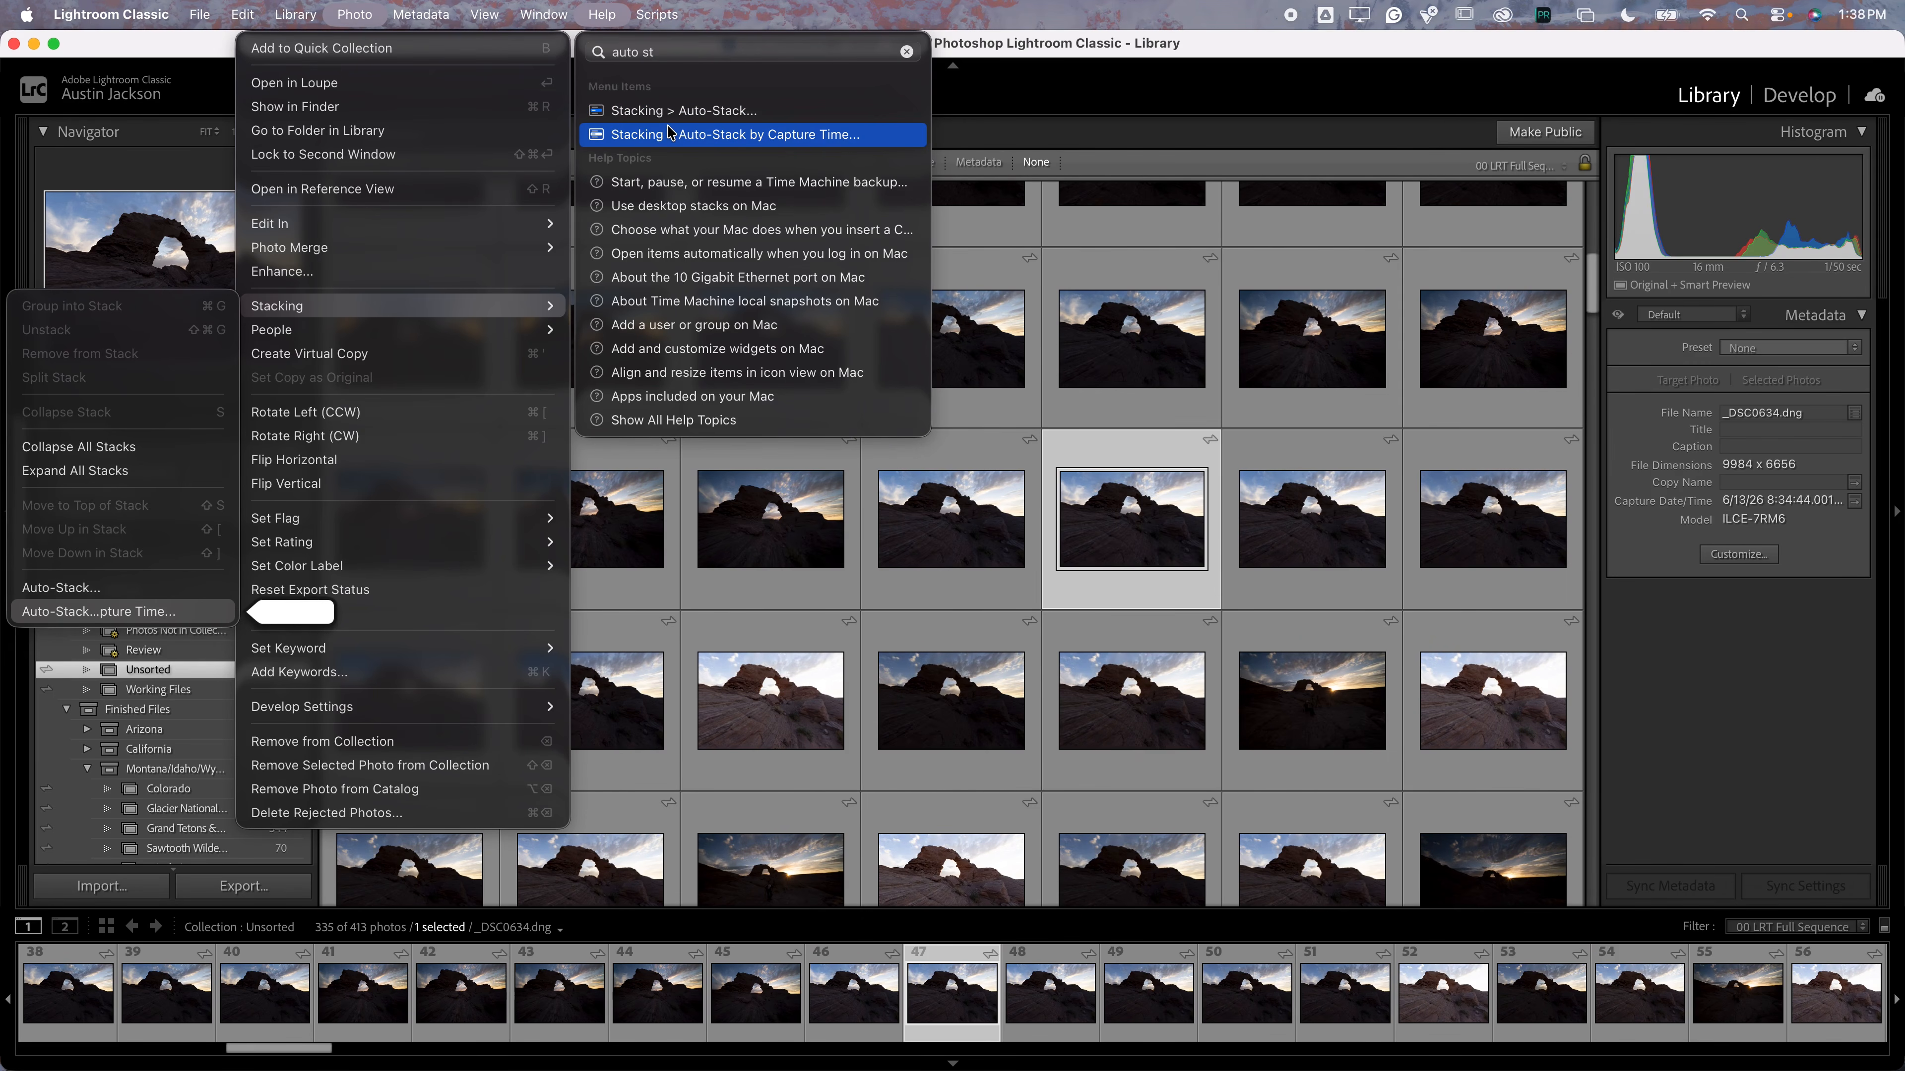
pyautogui.click(698, 136)
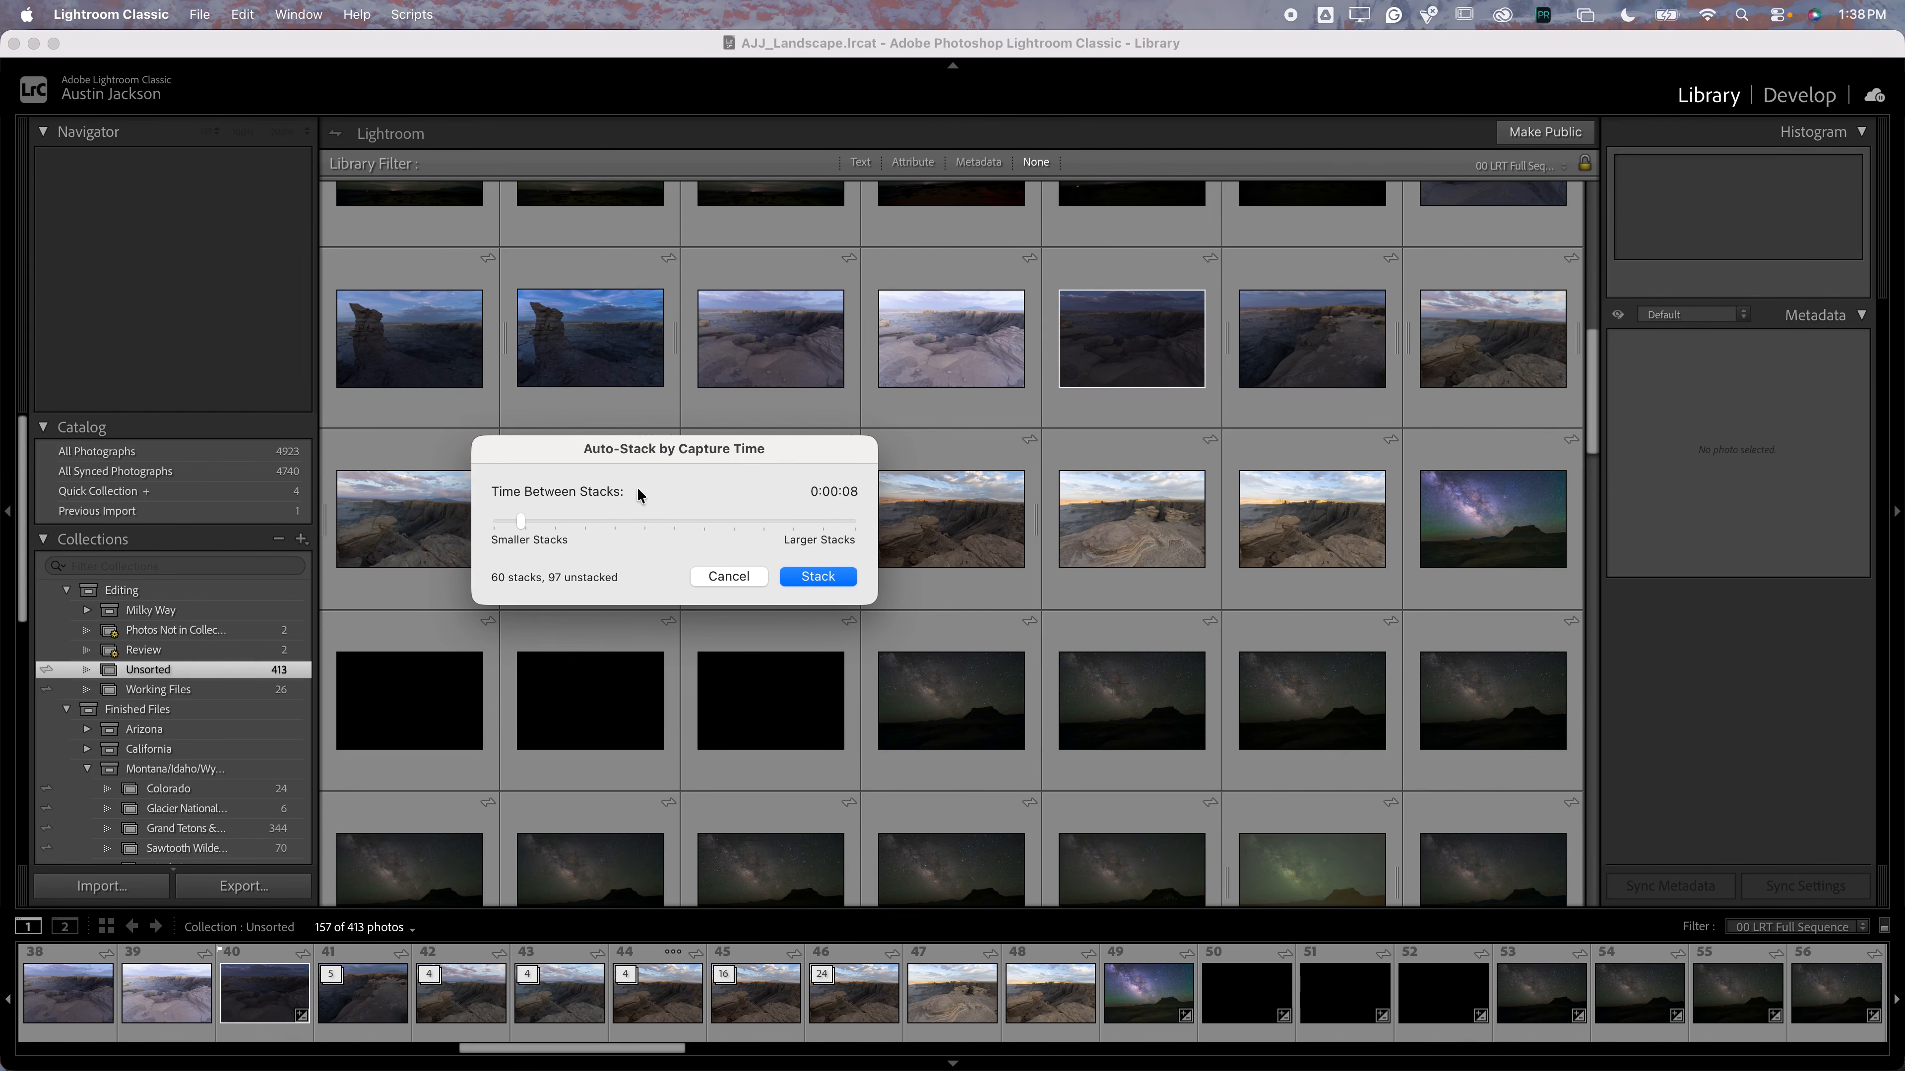
pyautogui.moveTo(519, 518); pyautogui.dragTo(674, 518)
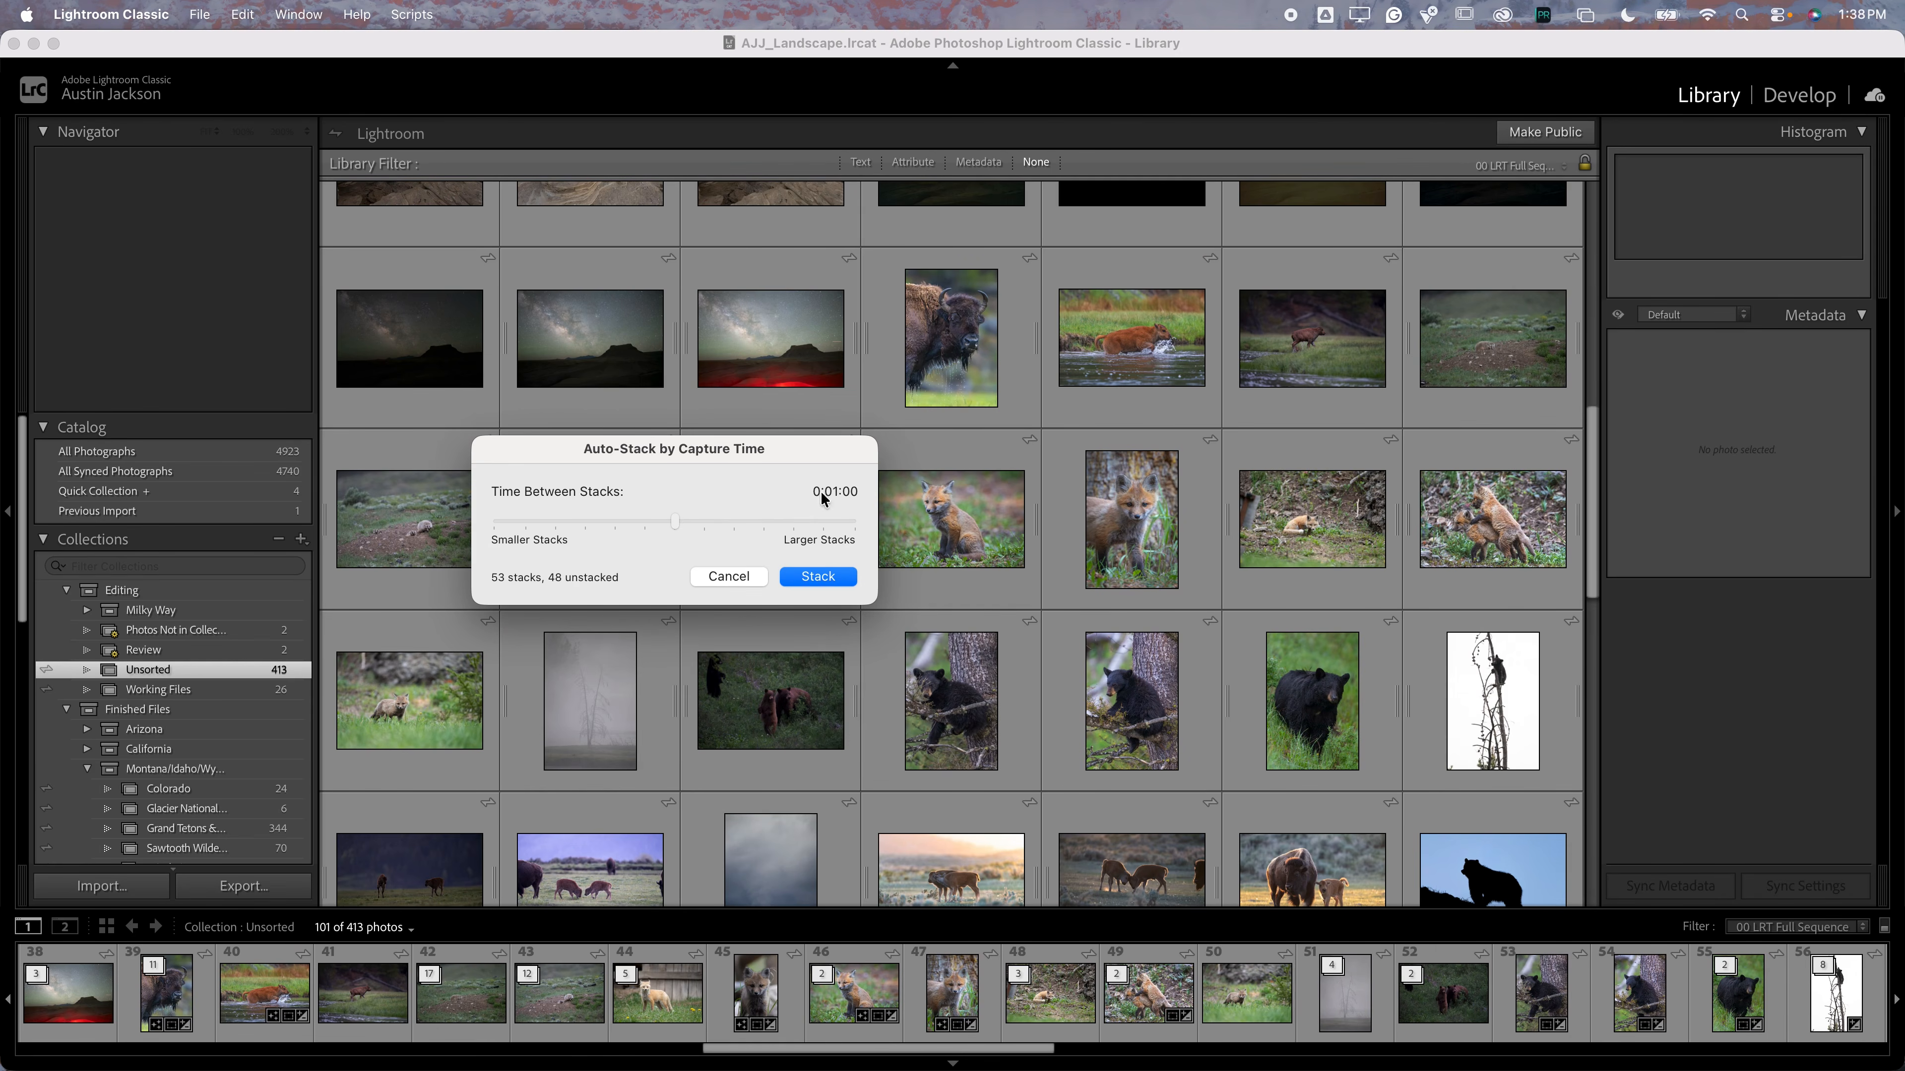
pyautogui.moveTo(661, 523); pyautogui.dragTo(509, 522)
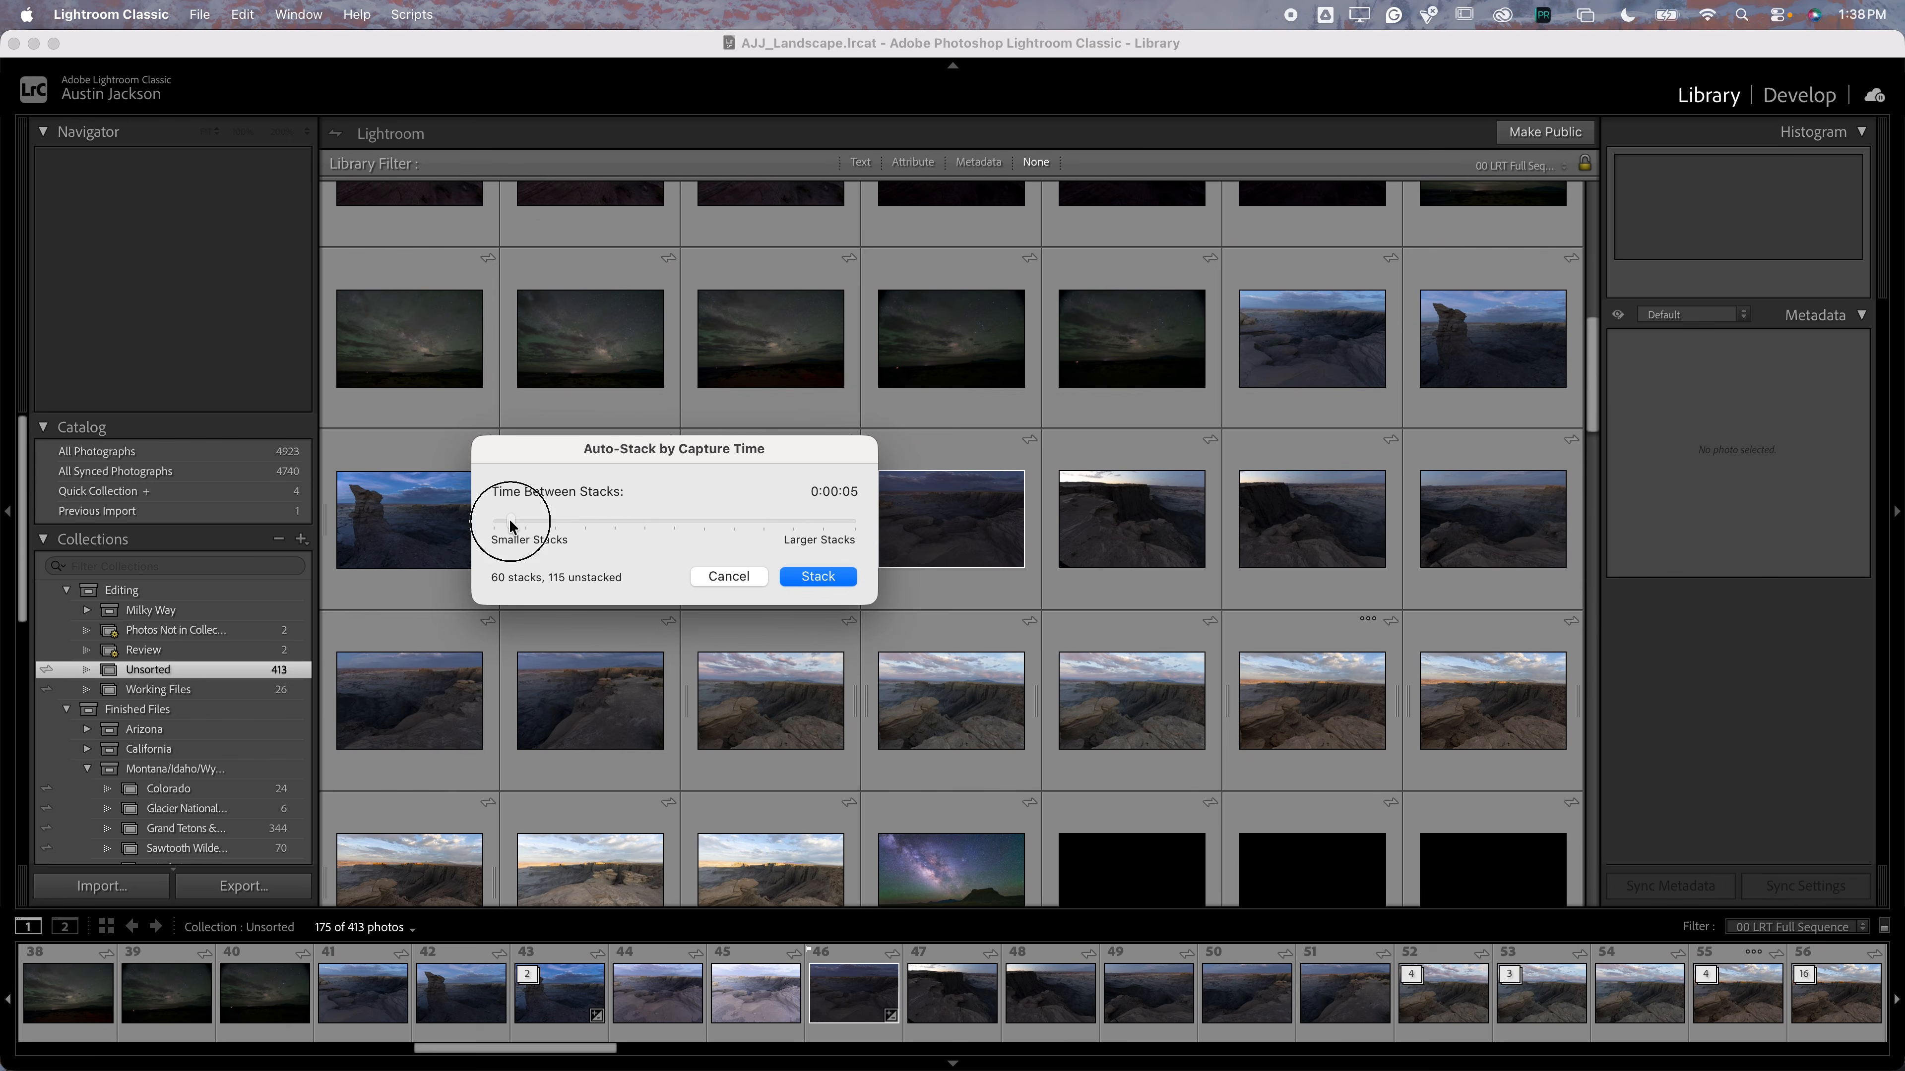
pyautogui.moveTo(510, 518); pyautogui.dragTo(503, 518)
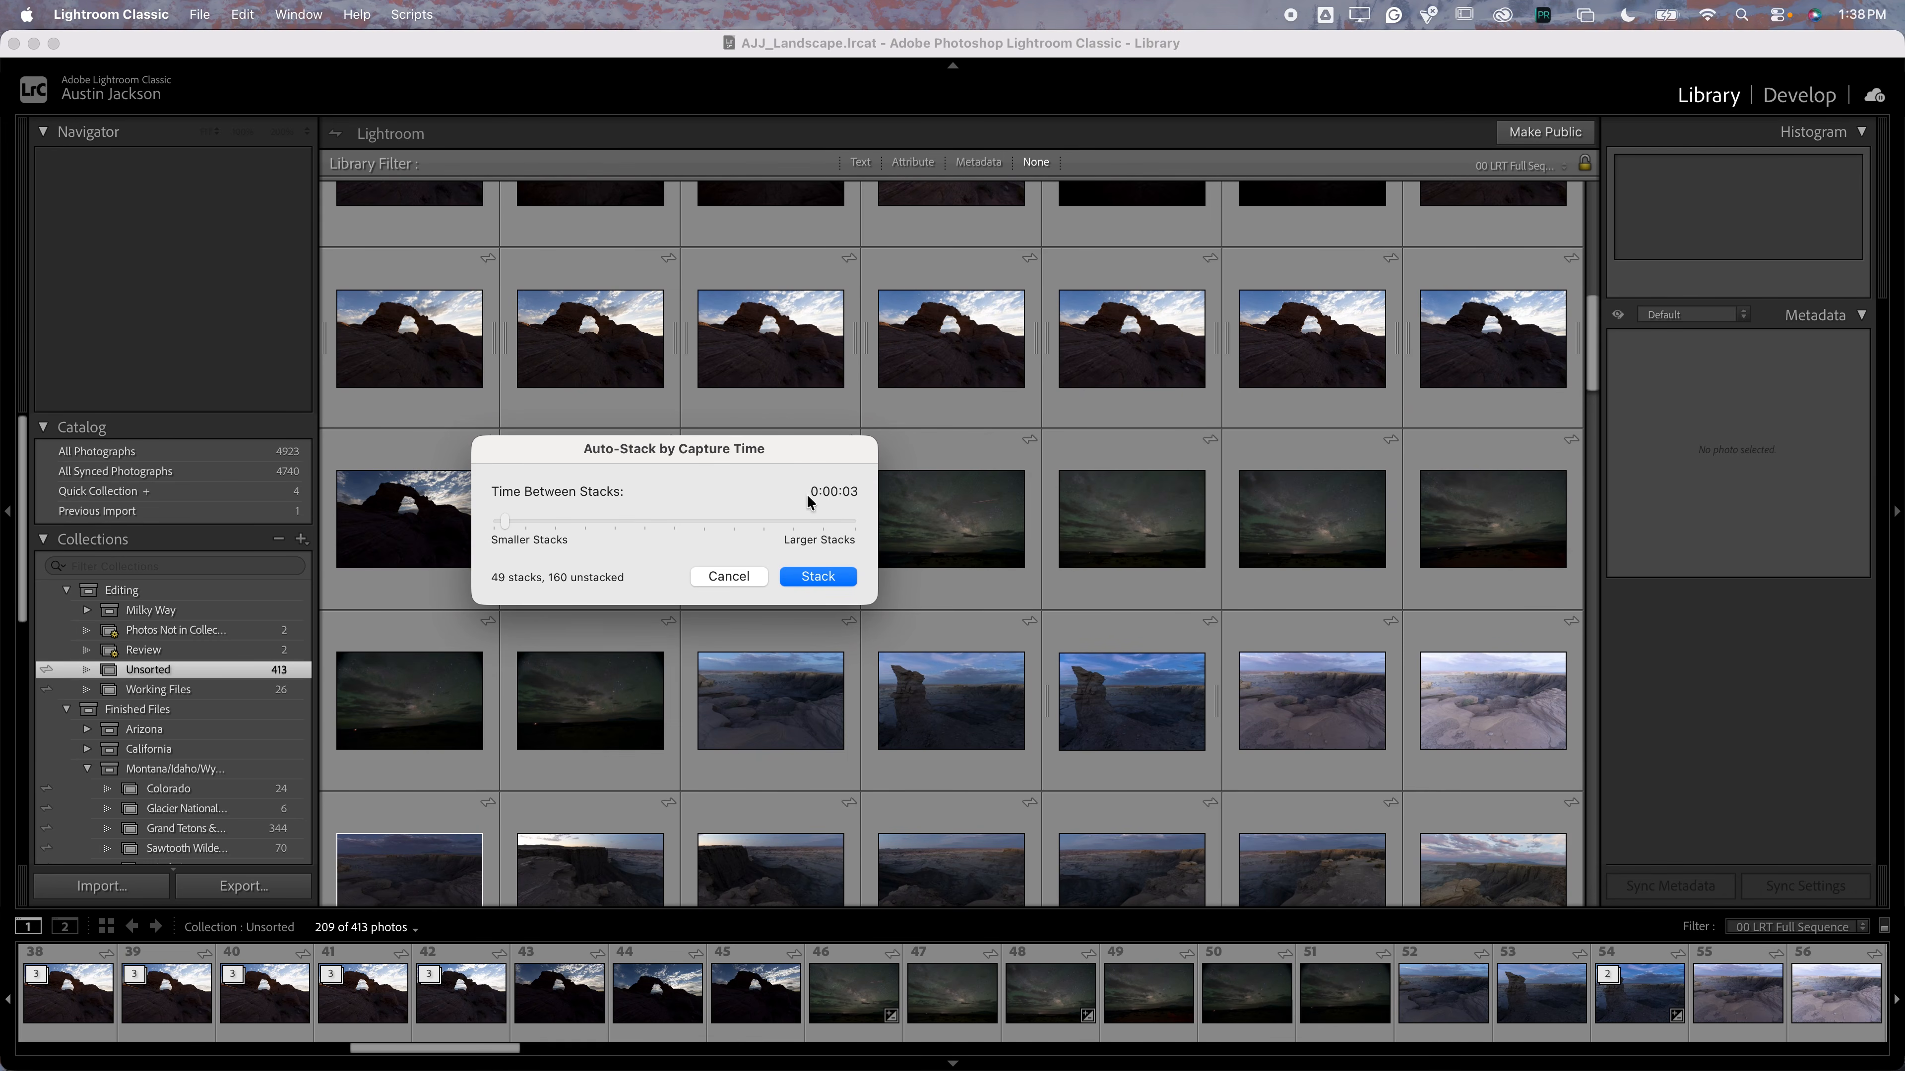
pyautogui.click(507, 525)
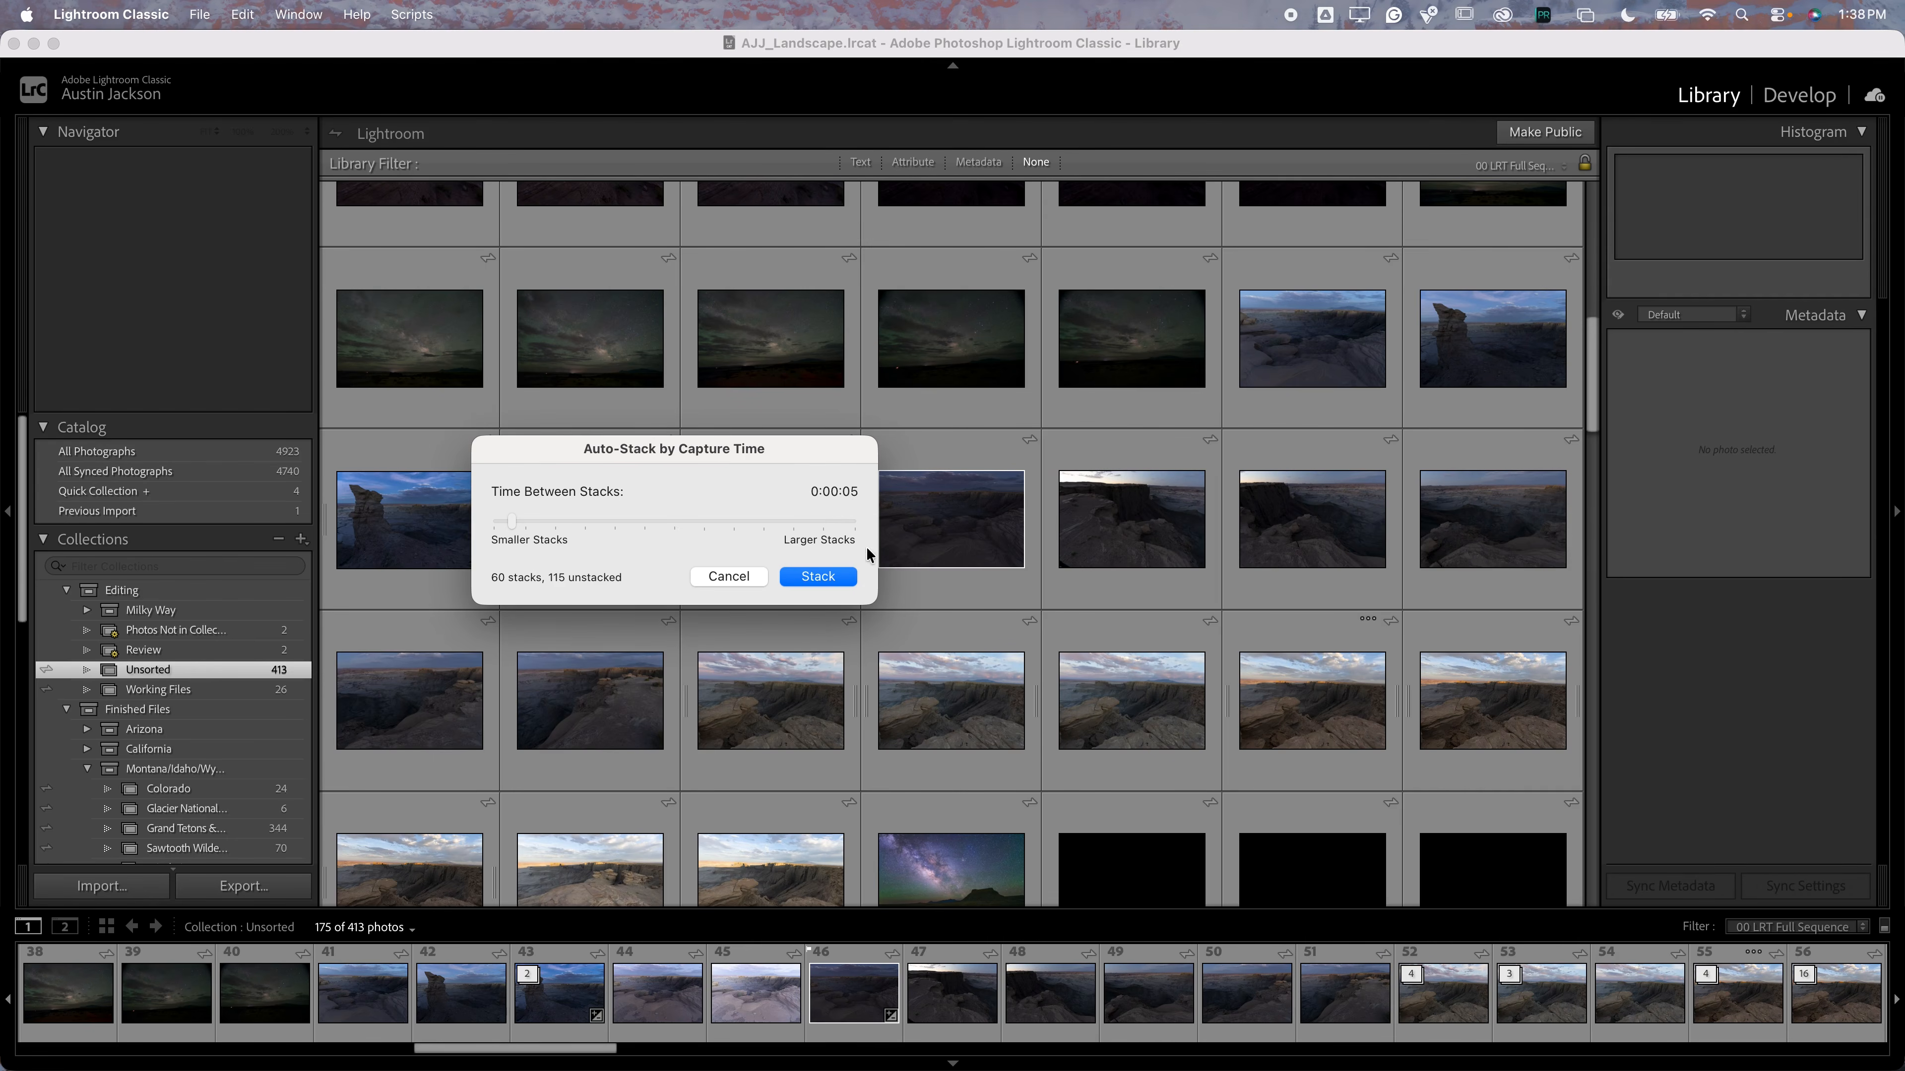
pyautogui.click(818, 584)
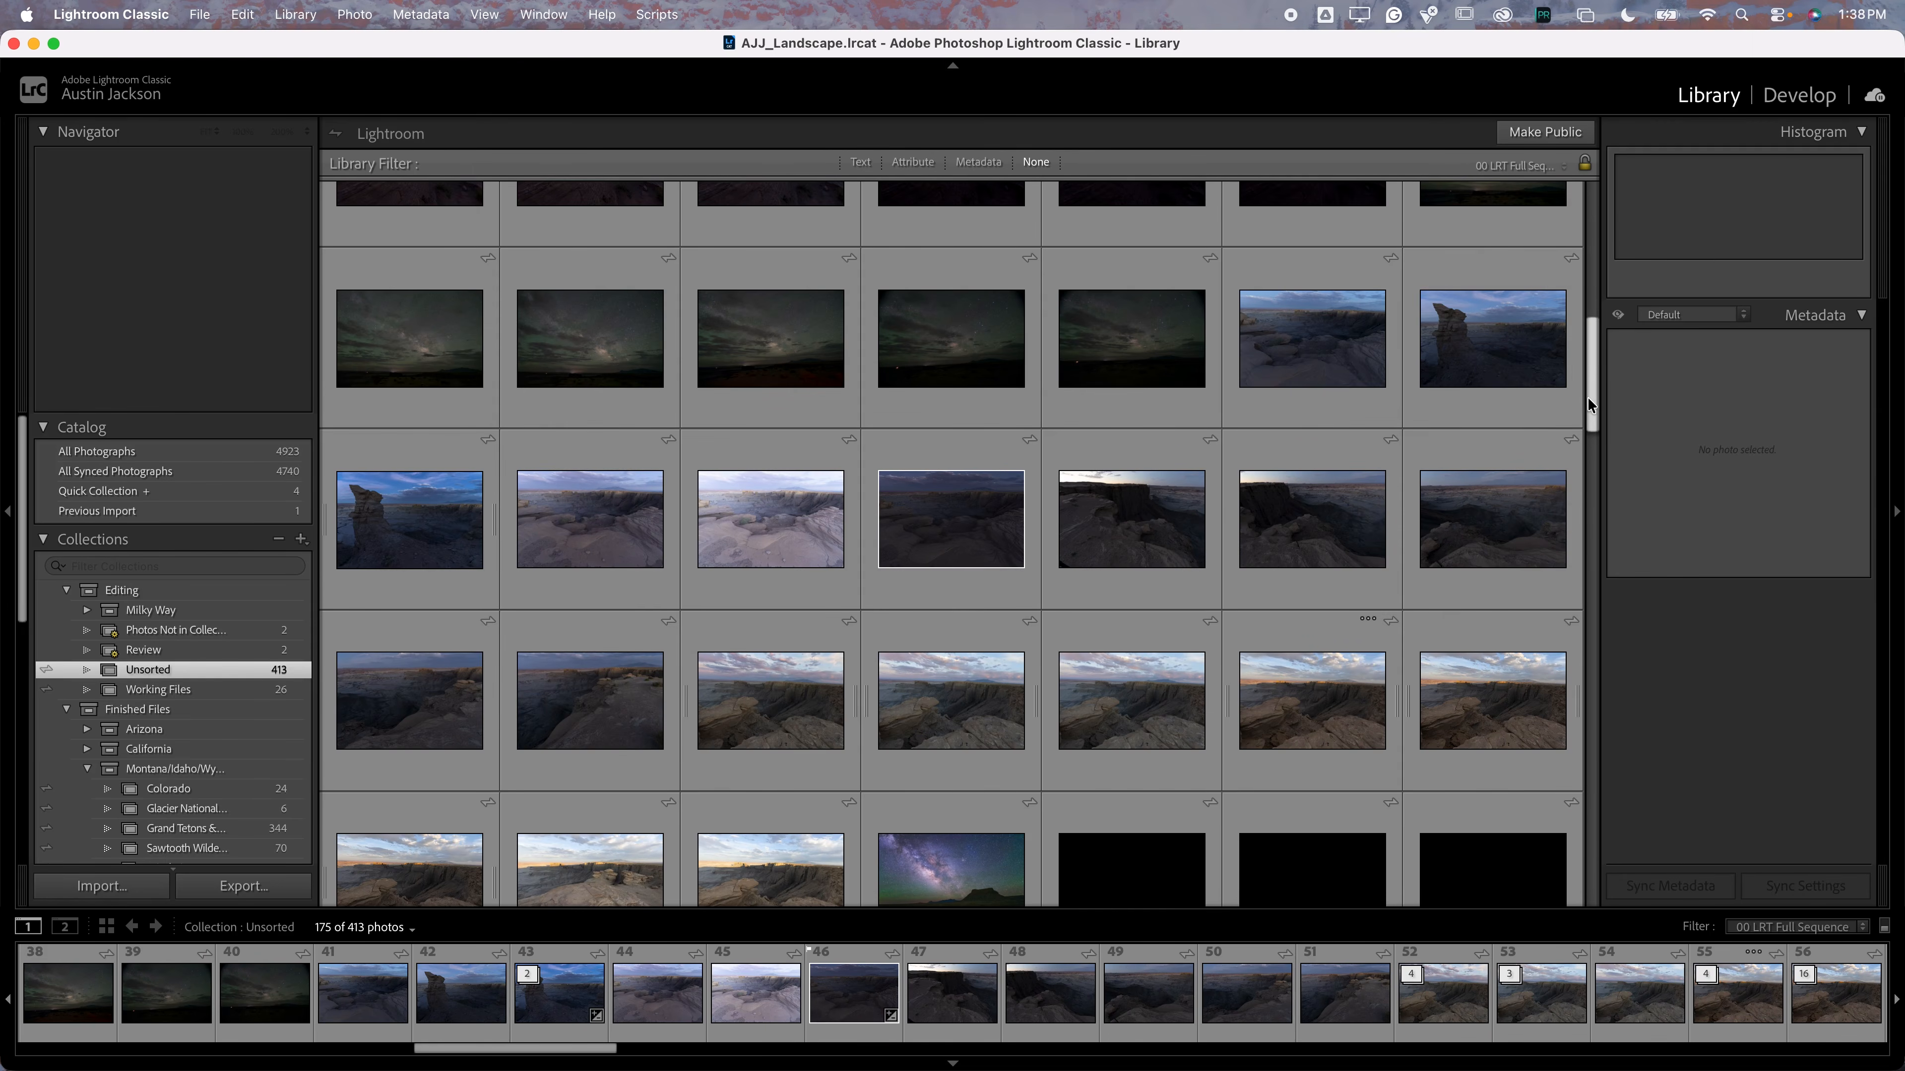
# Find the rock-arch stacks near the start of the Unsorted collection and expand the three-photo stack of the arch at sunset
pyautogui.moveTo(1588, 398); pyautogui.dragTo(1545, 289)
pyautogui.scroll(2, 1545, 288)
pyautogui.click(951, 454)
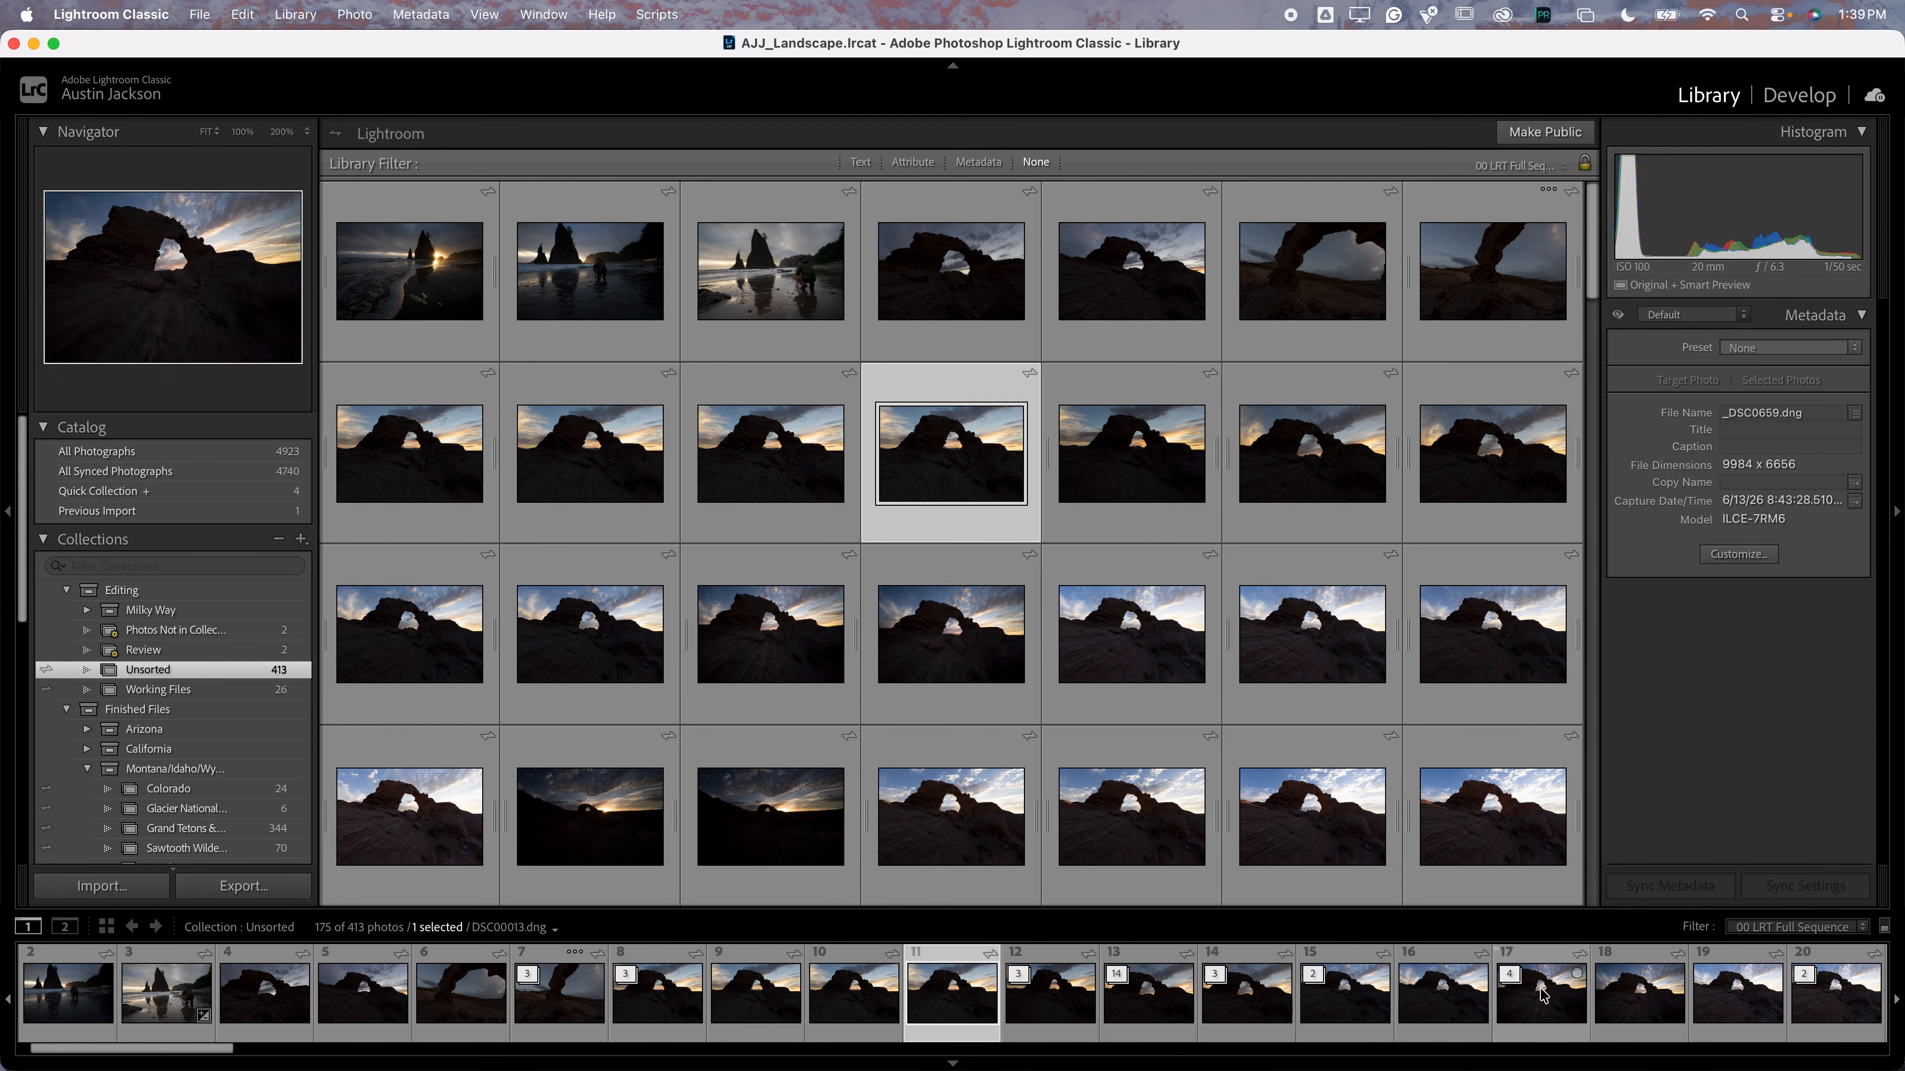
pyautogui.click(635, 983)
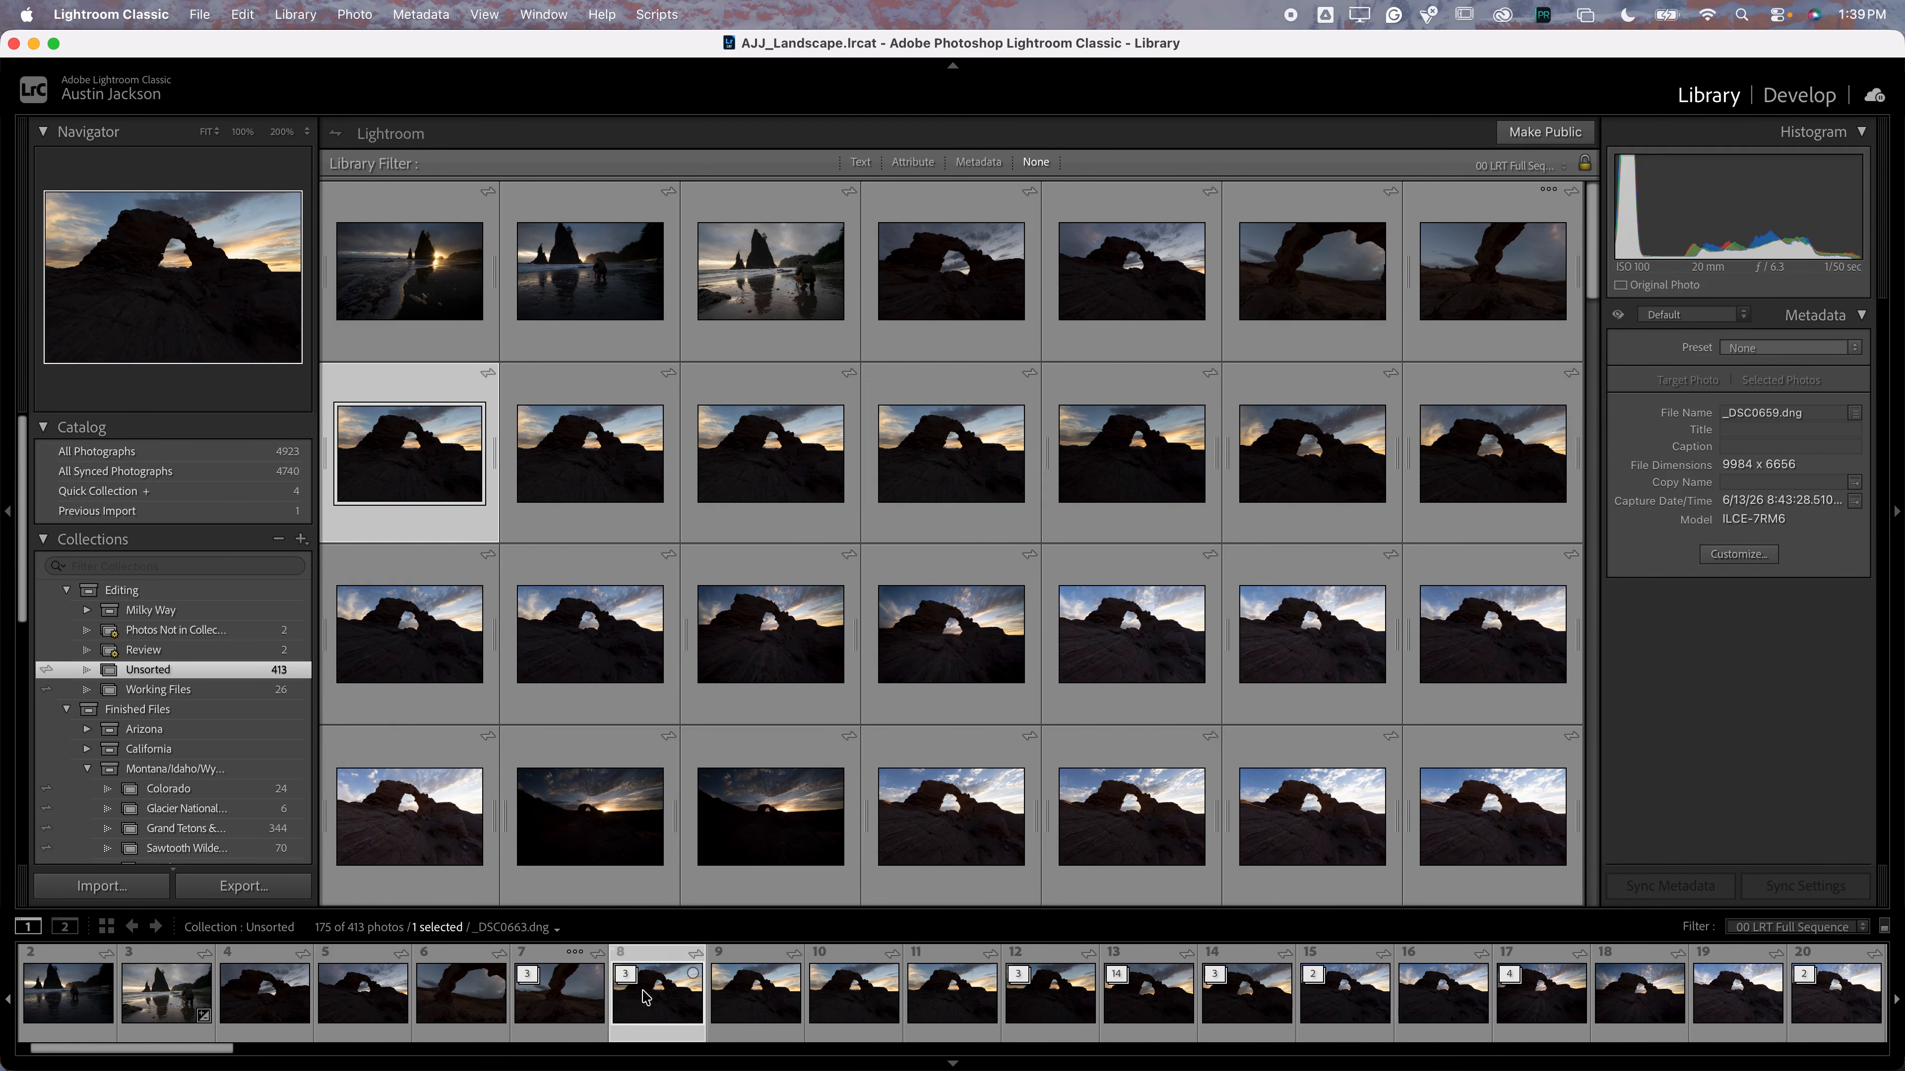
pyautogui.click(624, 975)
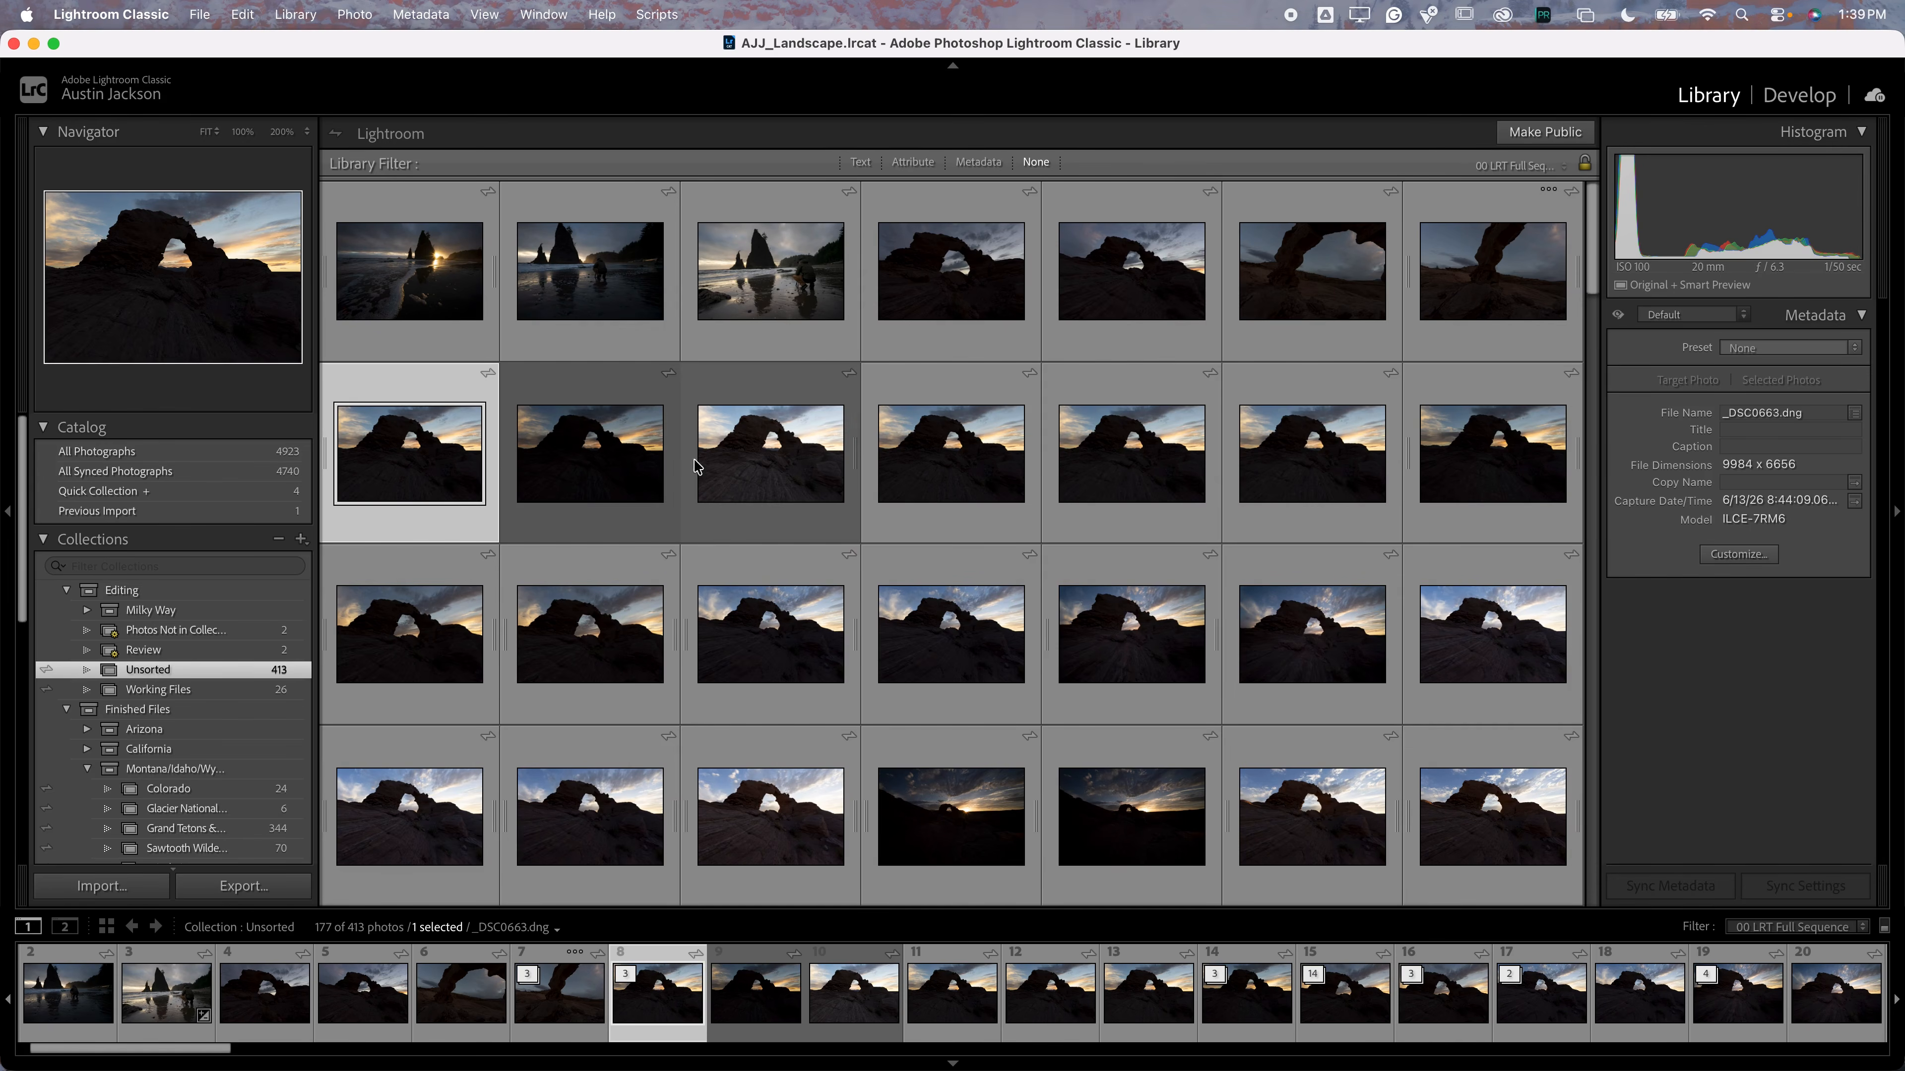
# Compare the expanded stack's differently exposed arch shots at full size, return to the grid and select _DSC0665.dng
pyautogui.doubleClick(638, 459)
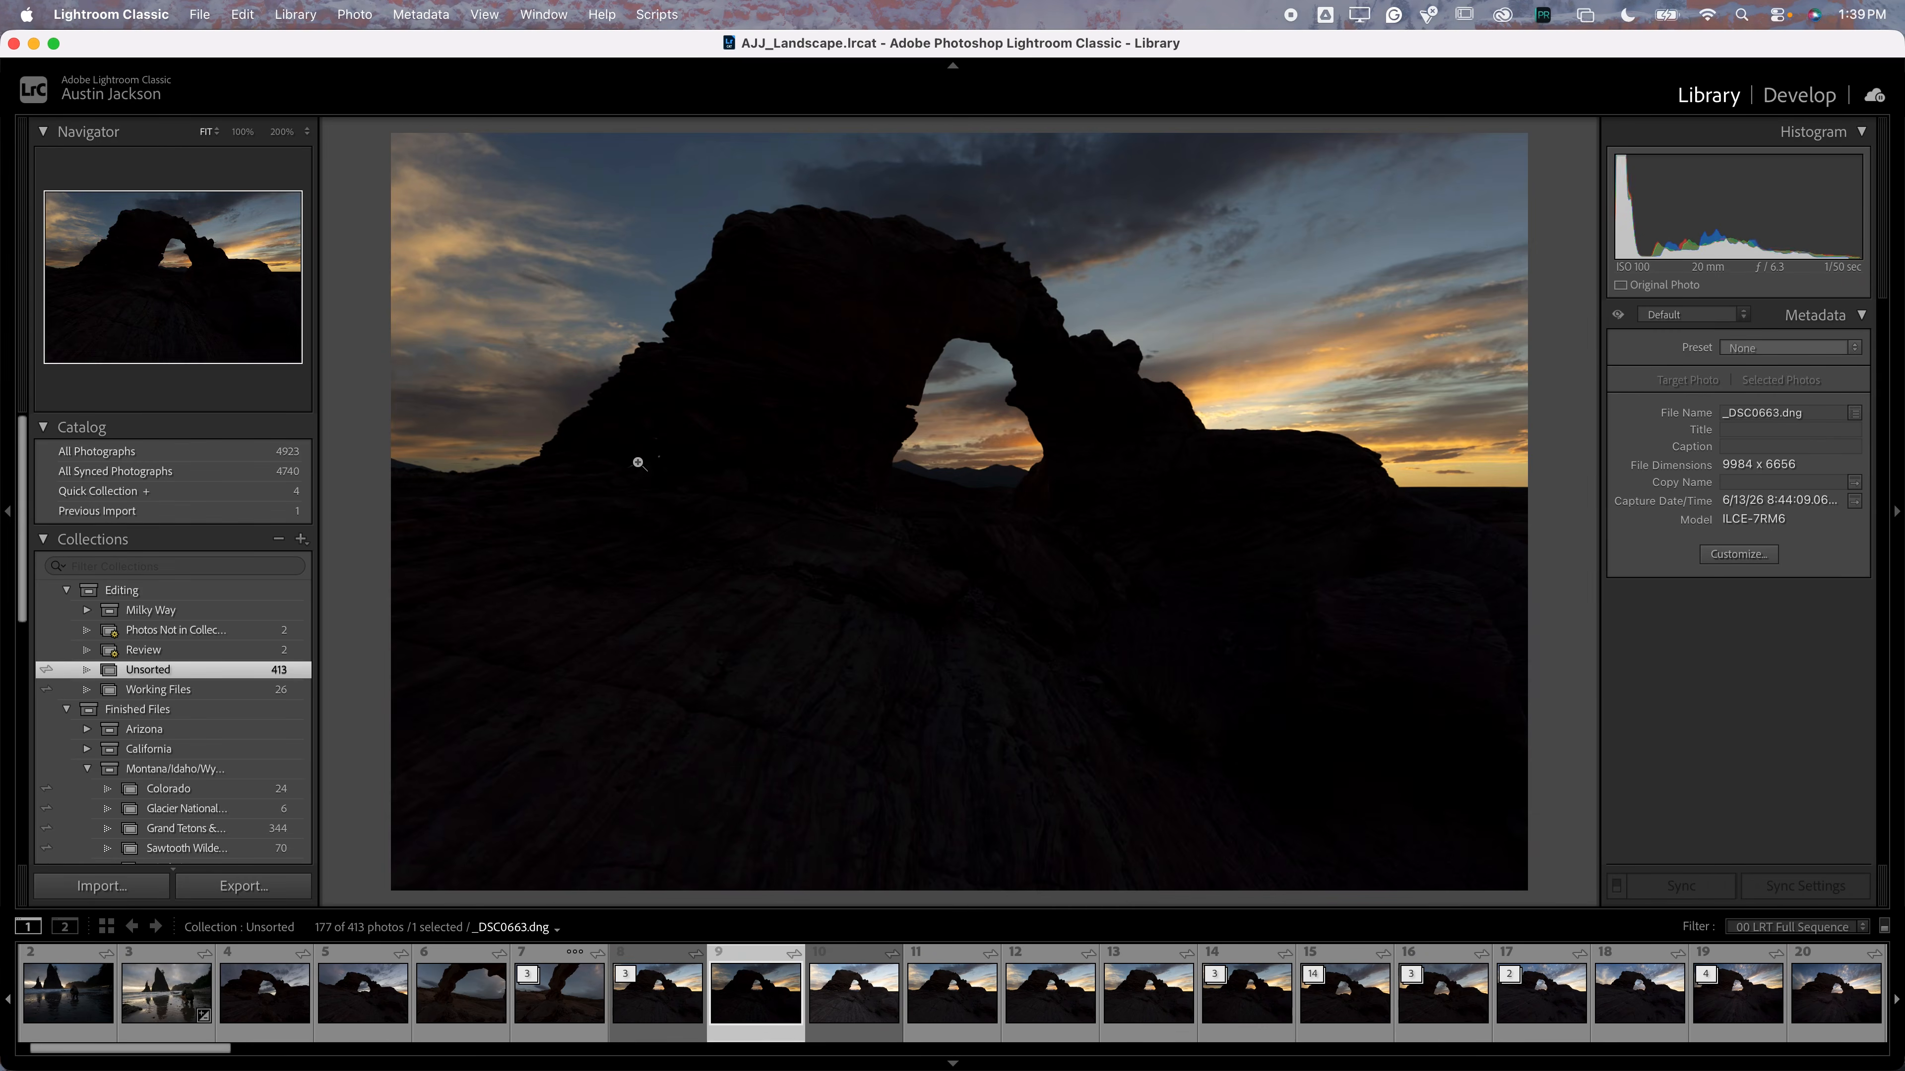
pyautogui.press('Right')
pyautogui.press('Left')
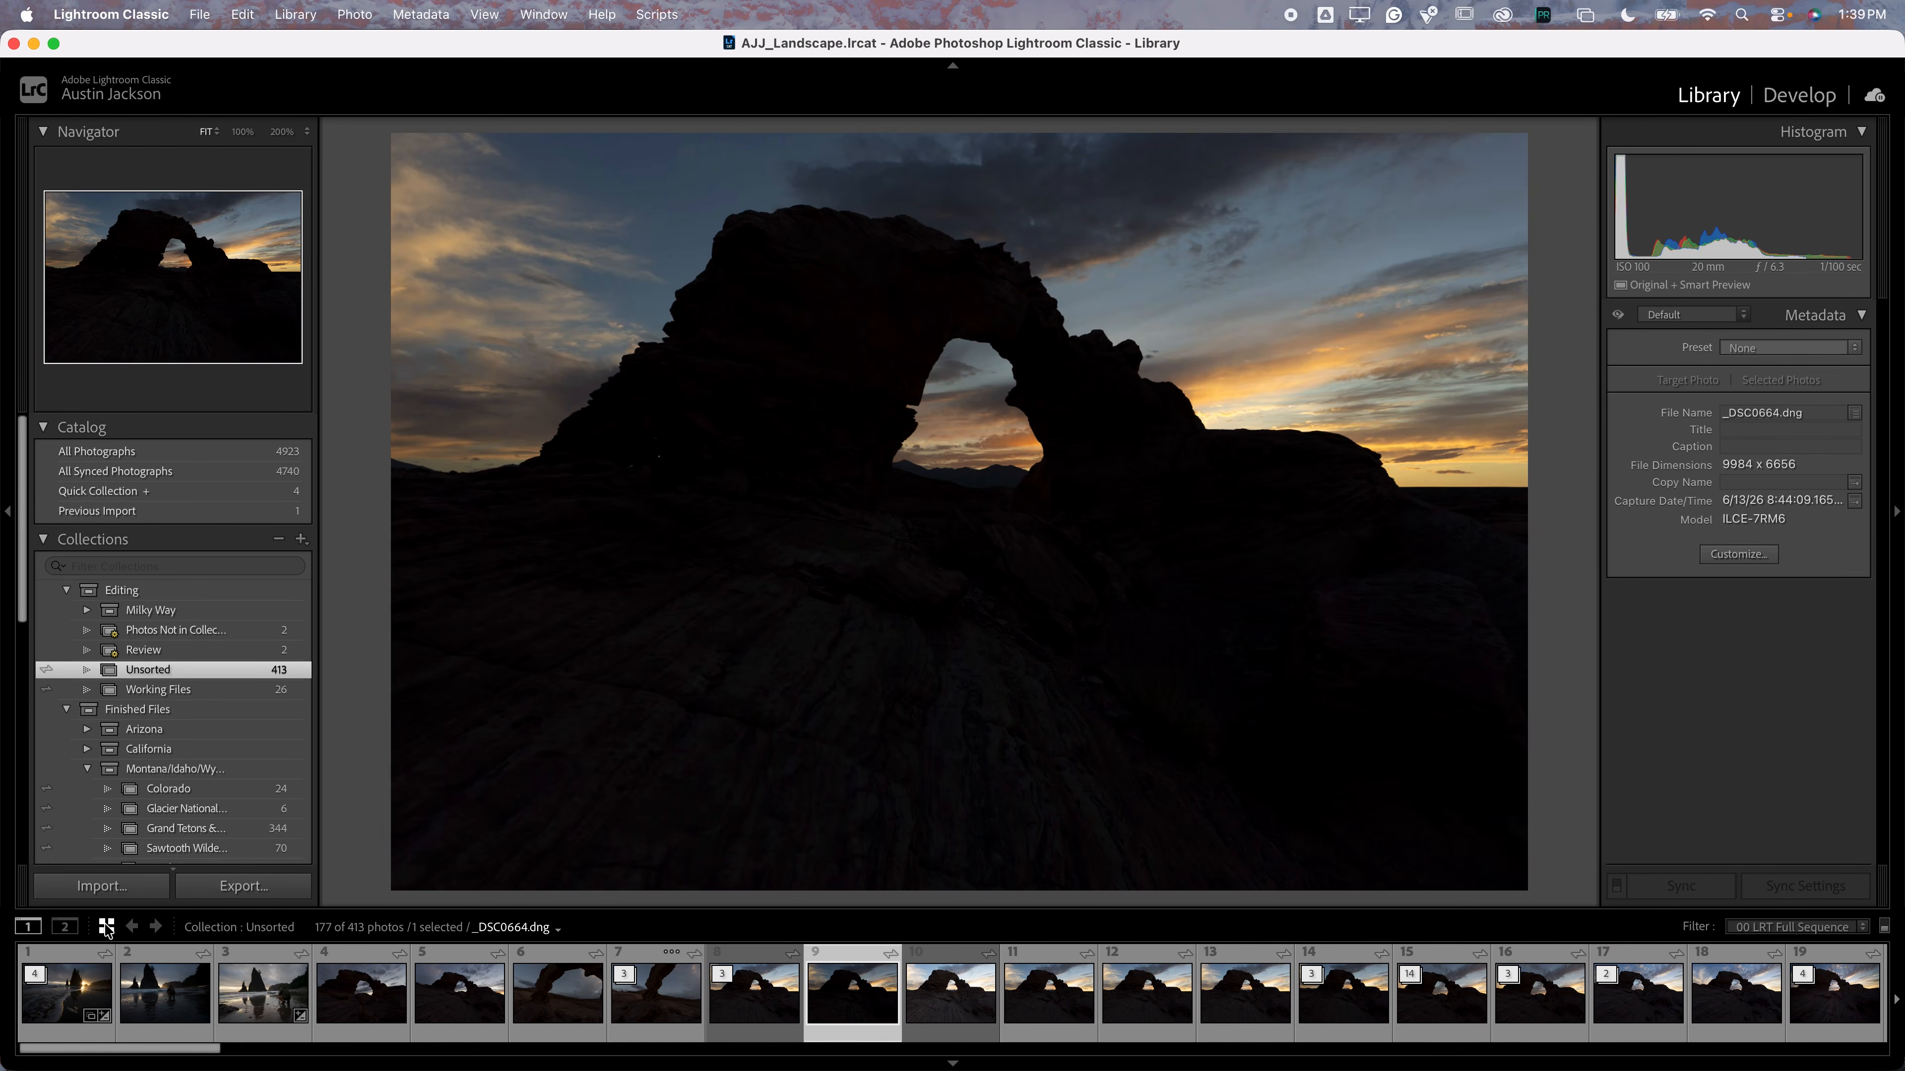
pyautogui.click(106, 926)
pyautogui.click(740, 492)
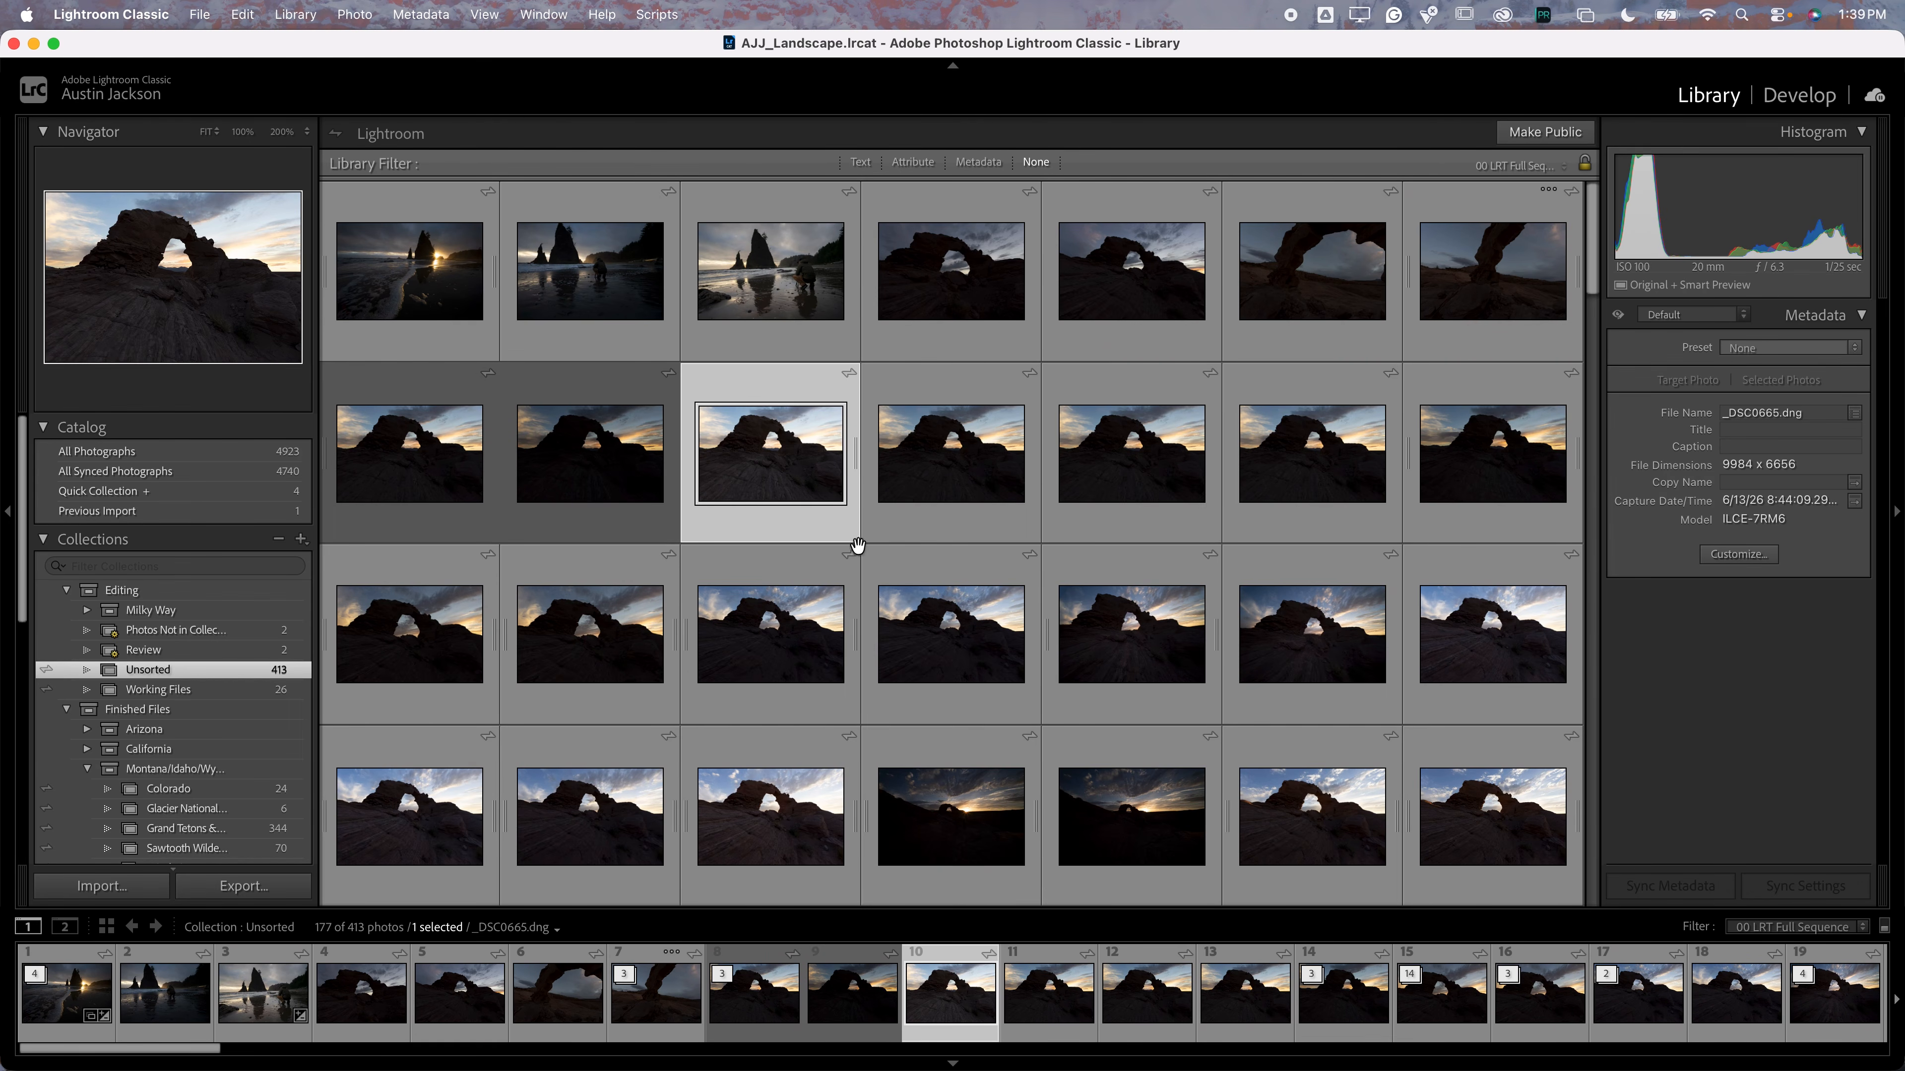
# Open the sea-stack sunset photo _DSC0710.dng in Develop, and collapse and re-expand its Basic adjustments
pyautogui.click(417, 266)
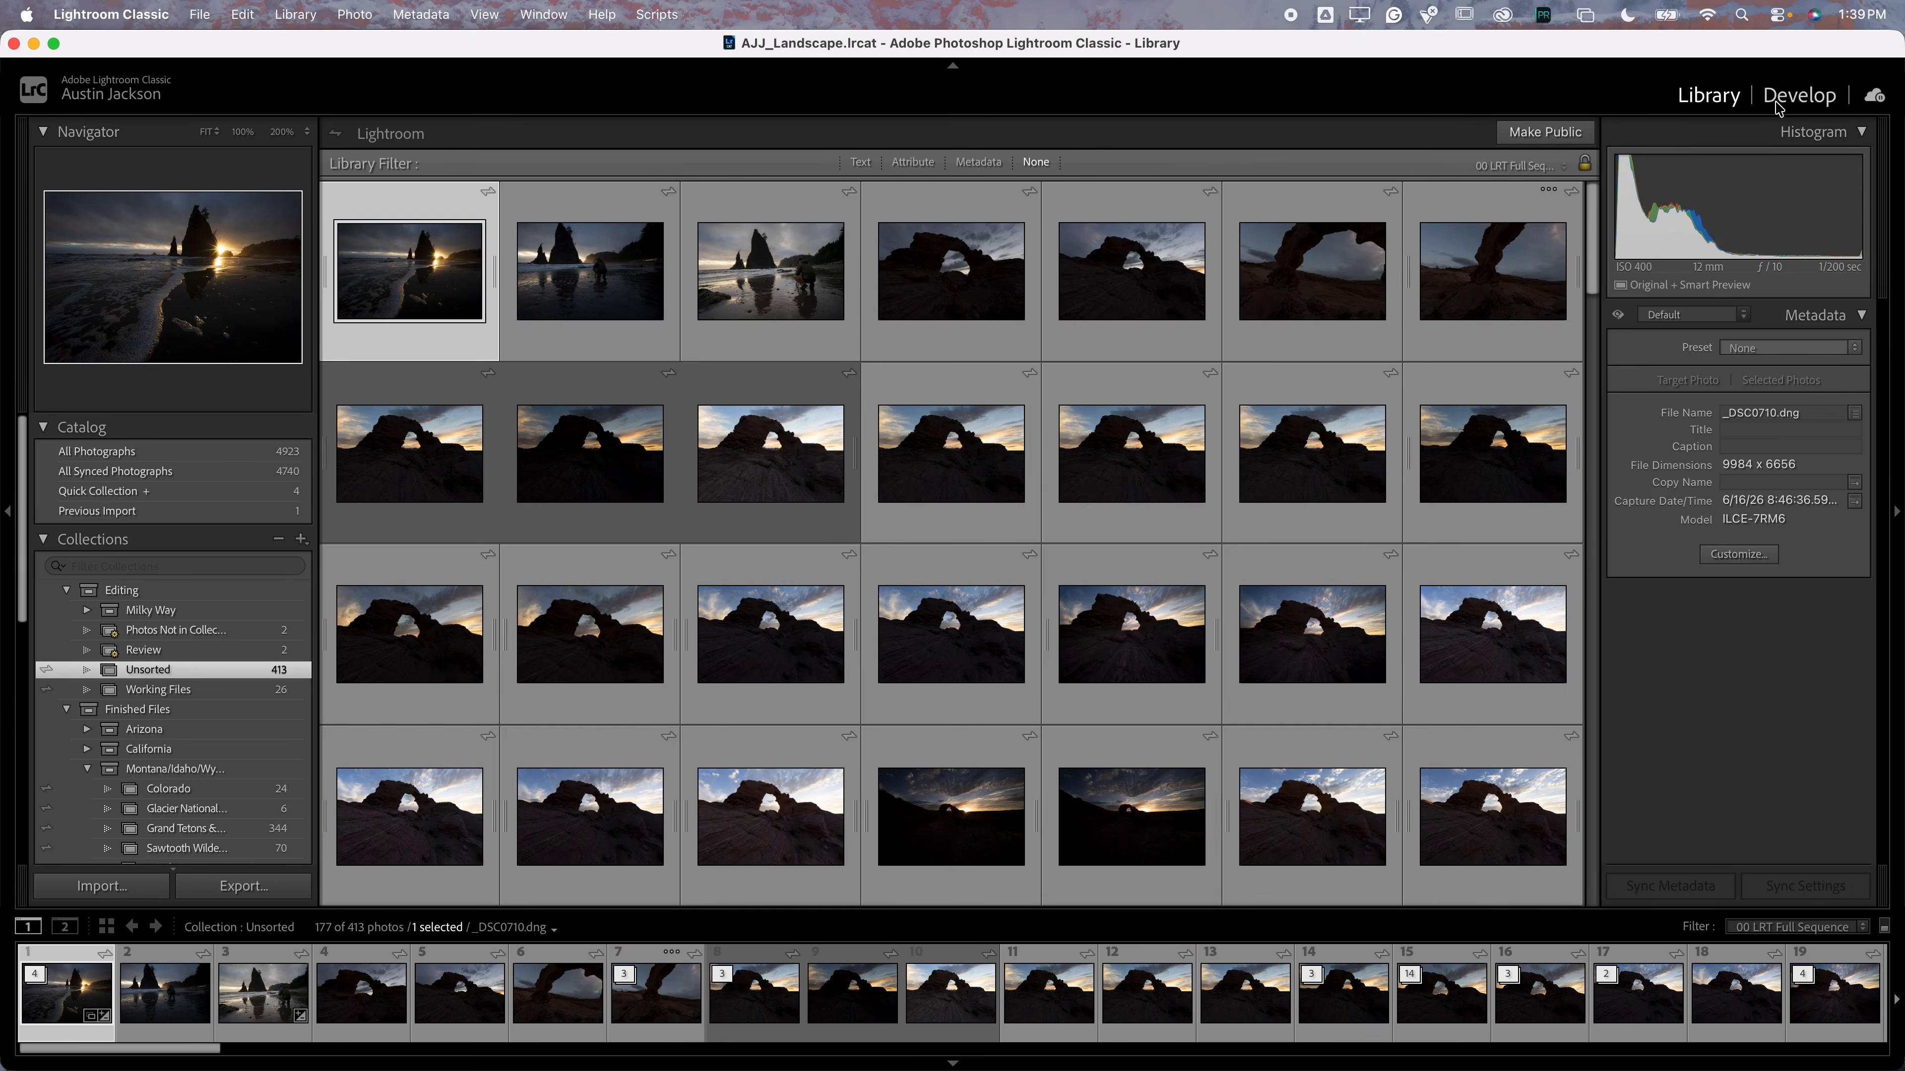
pyautogui.click(1783, 101)
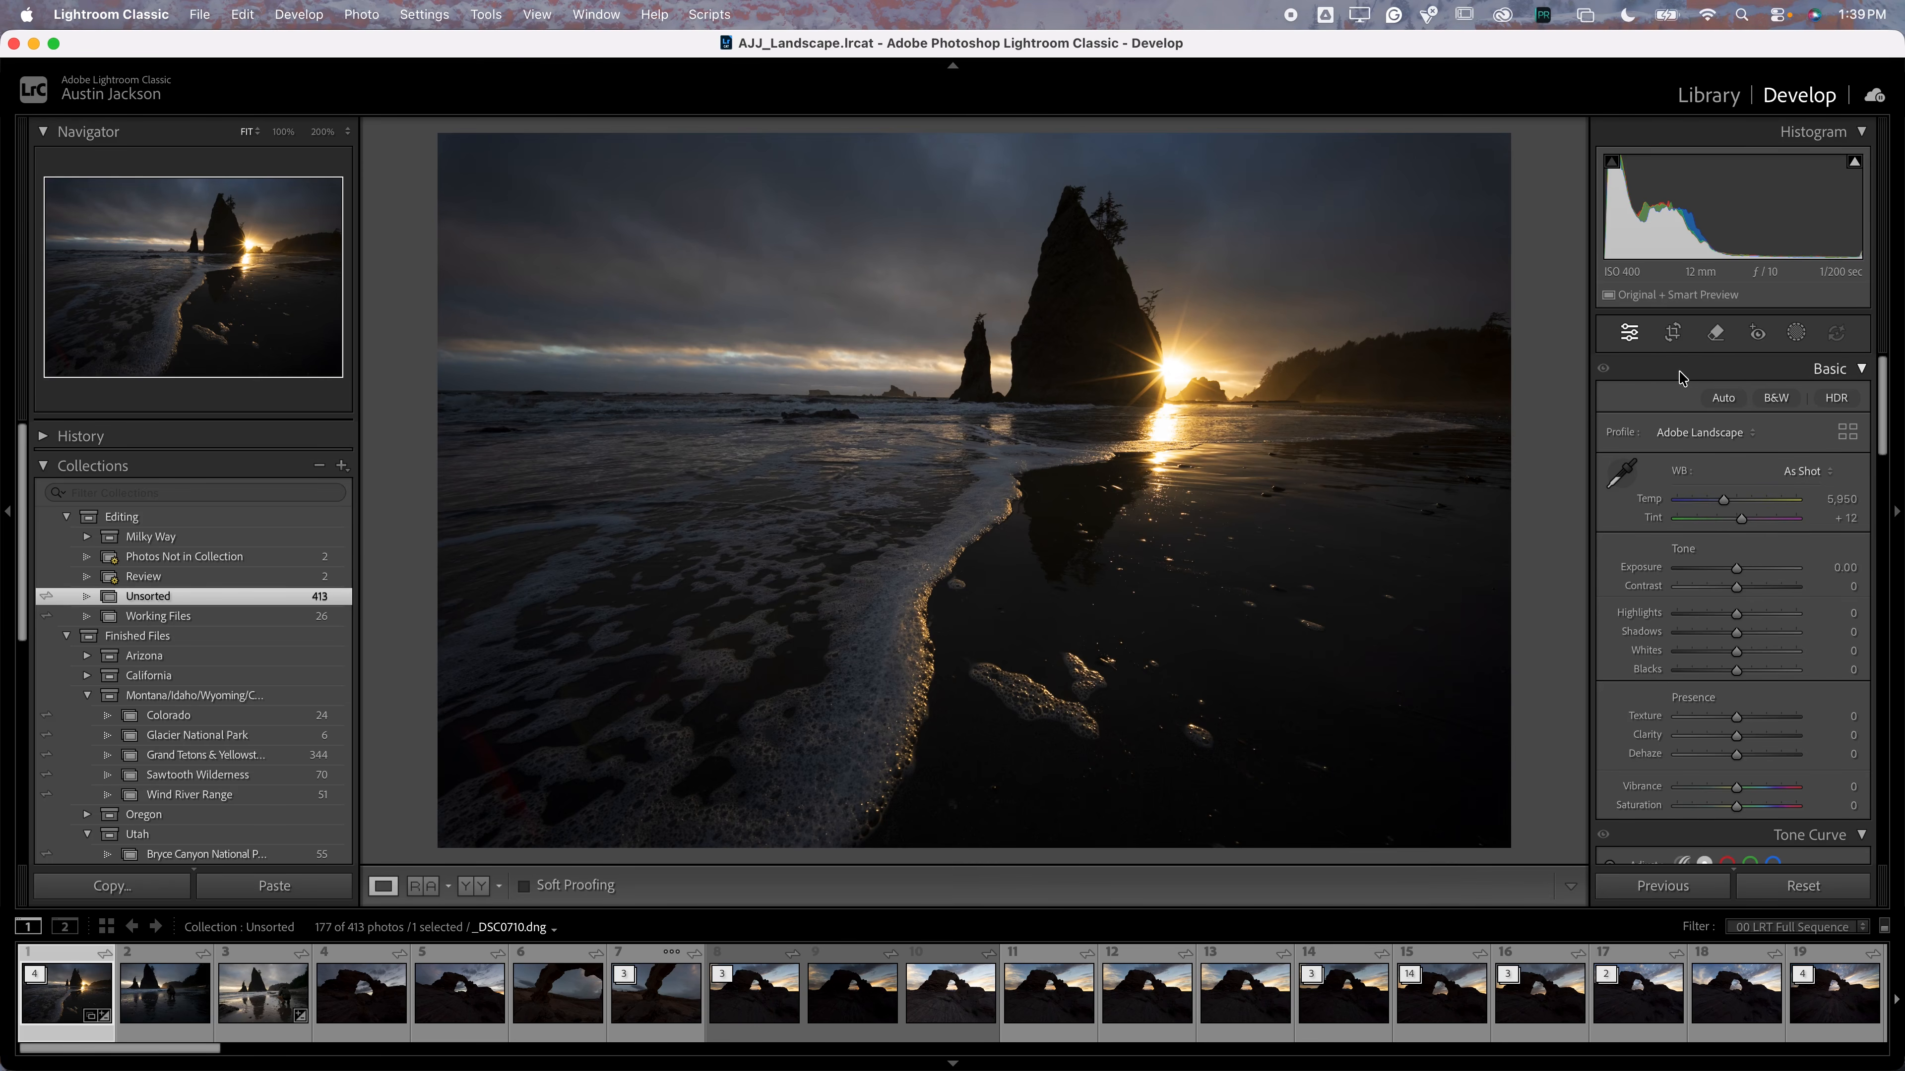
pyautogui.click(1827, 372)
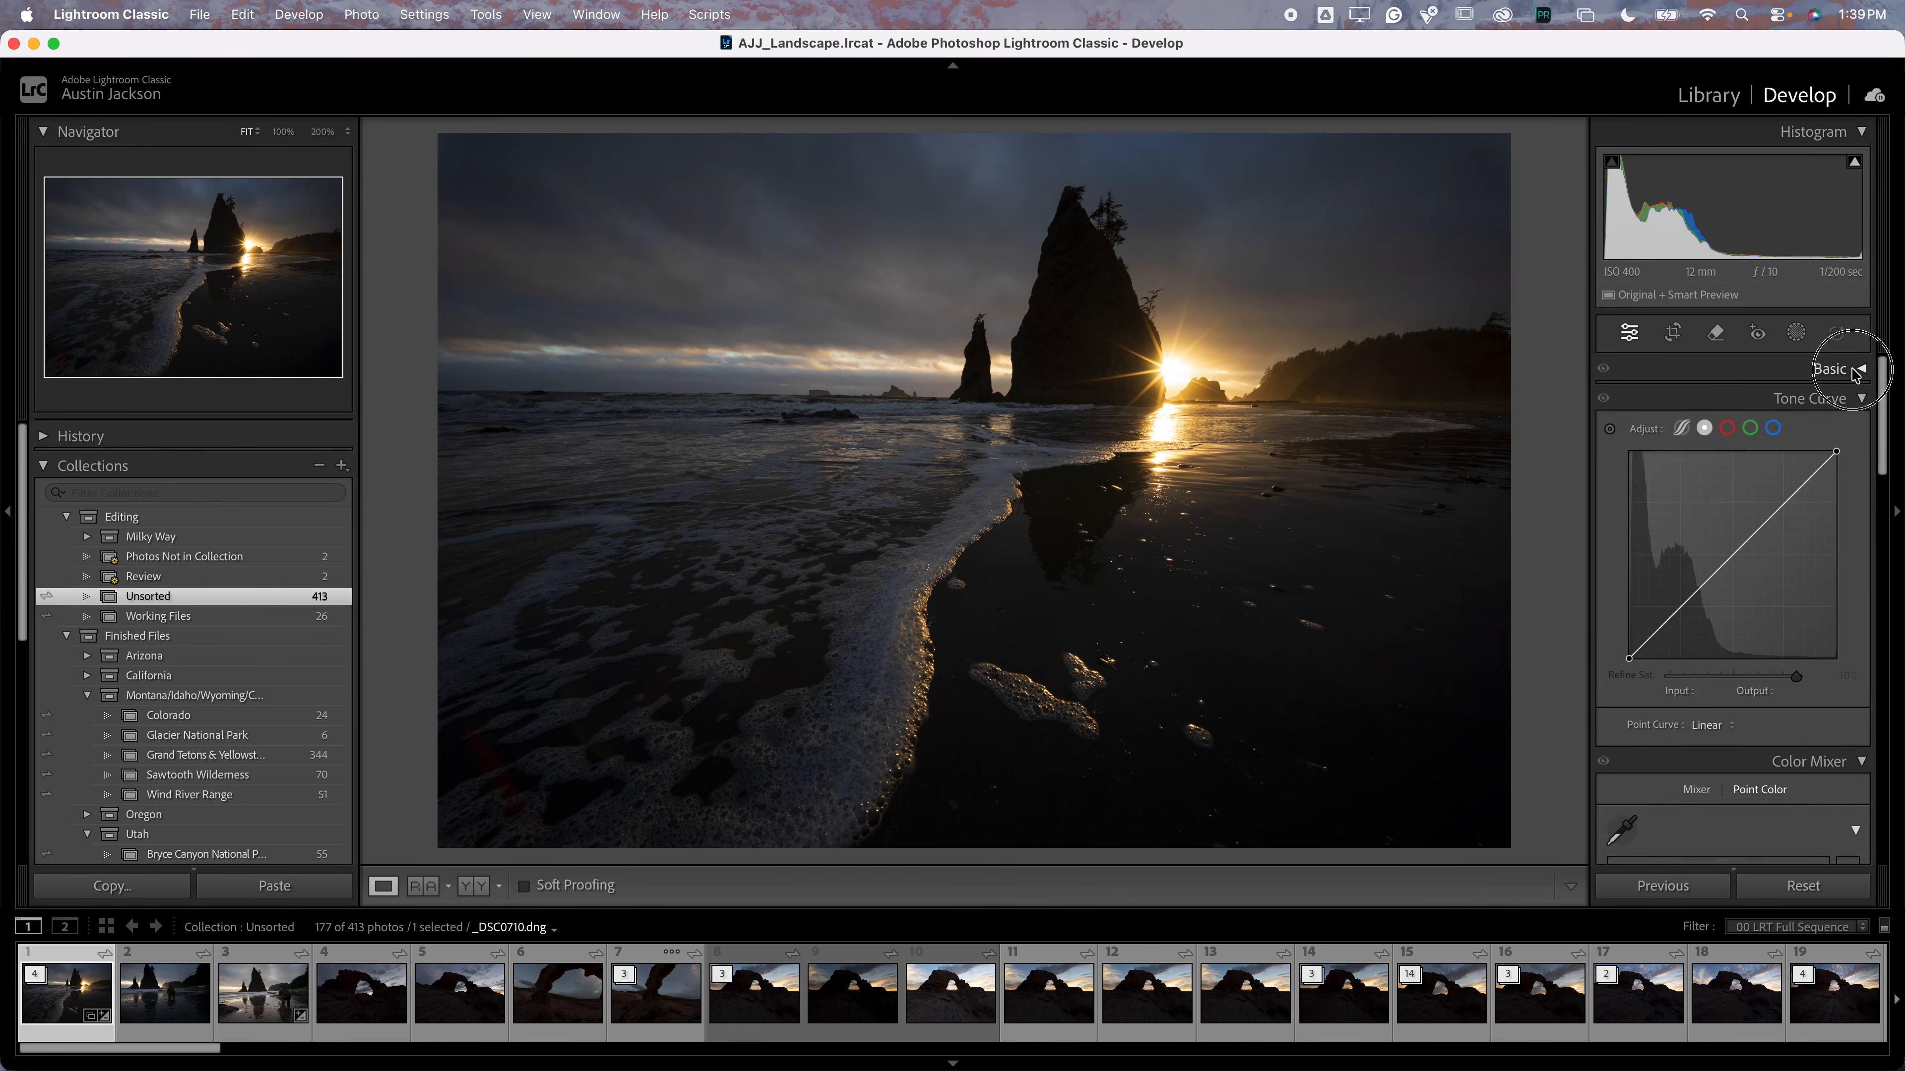
pyautogui.click(1760, 373)
# Examine the Customize Develop Panel options for hiding and ordering panels, close them, and look through the Develop panels
pyautogui.rightClick(1679, 376)
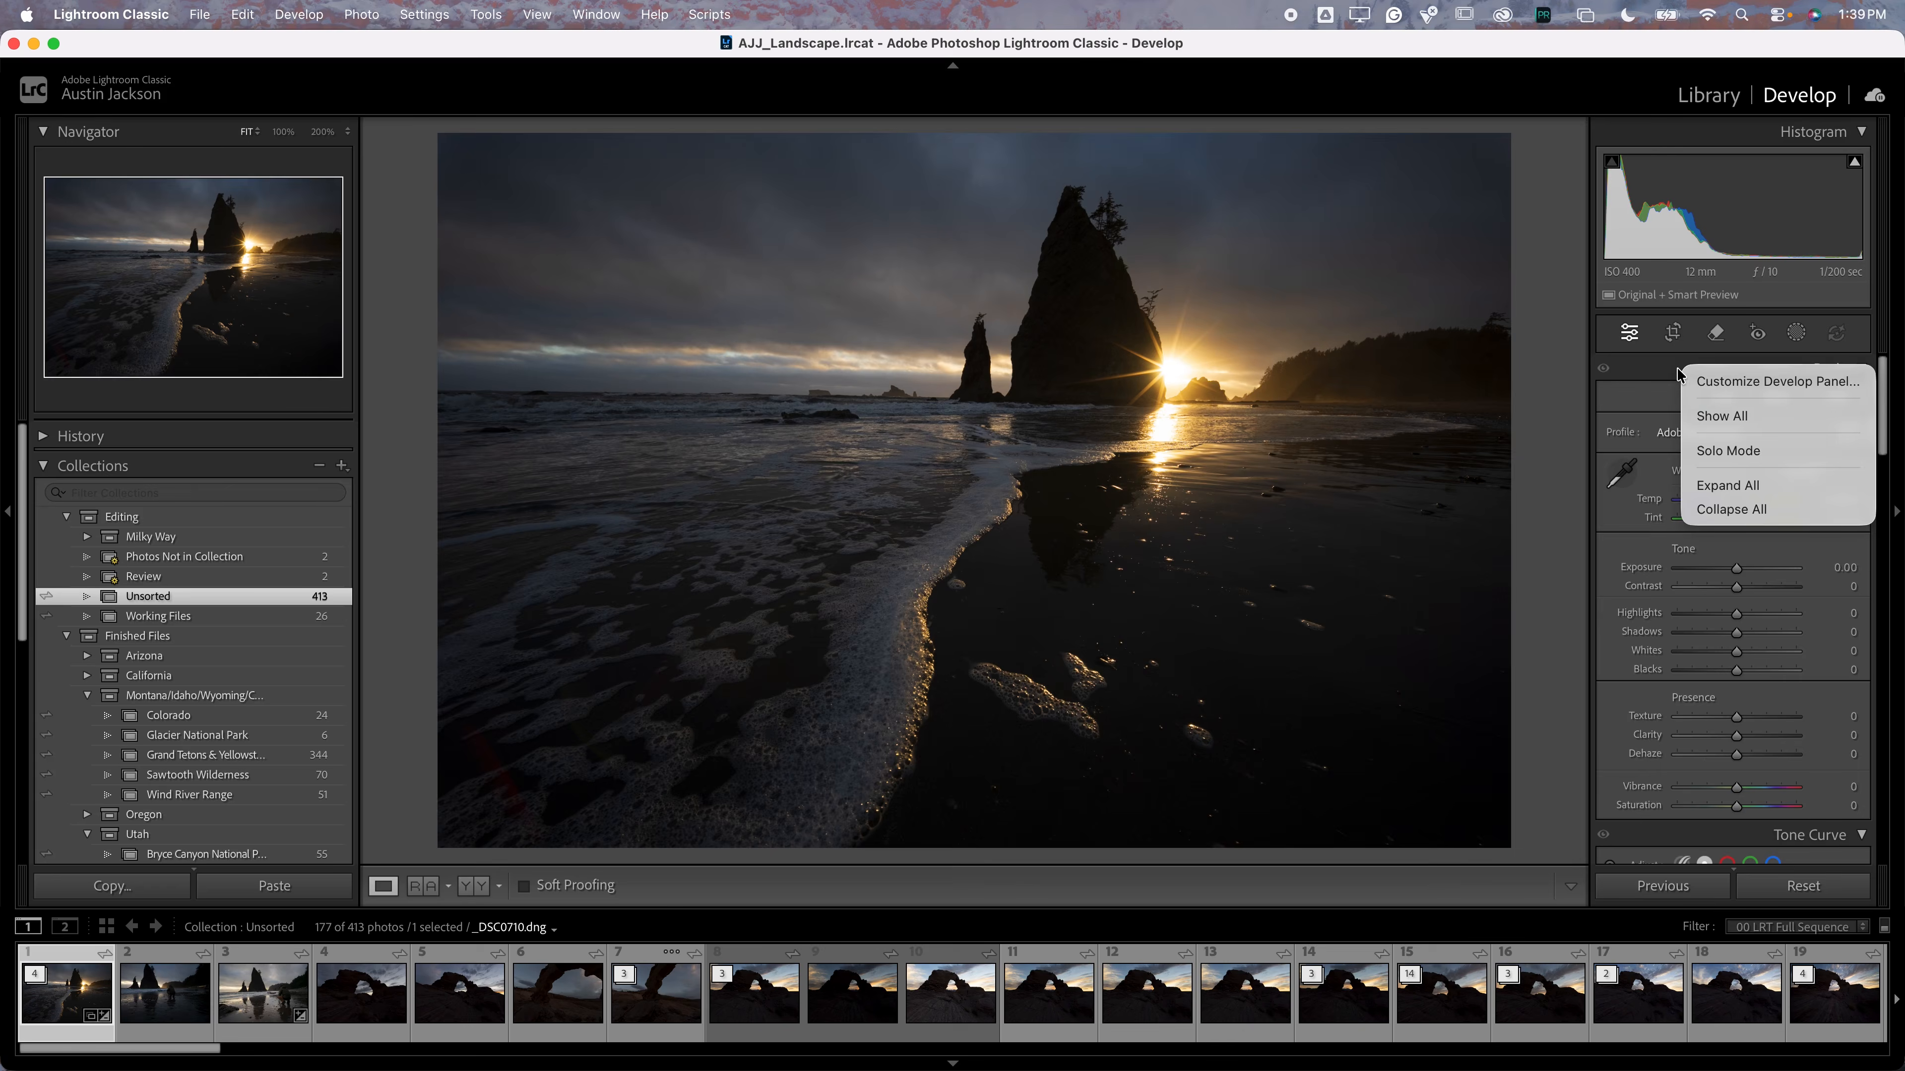
pyautogui.click(1745, 379)
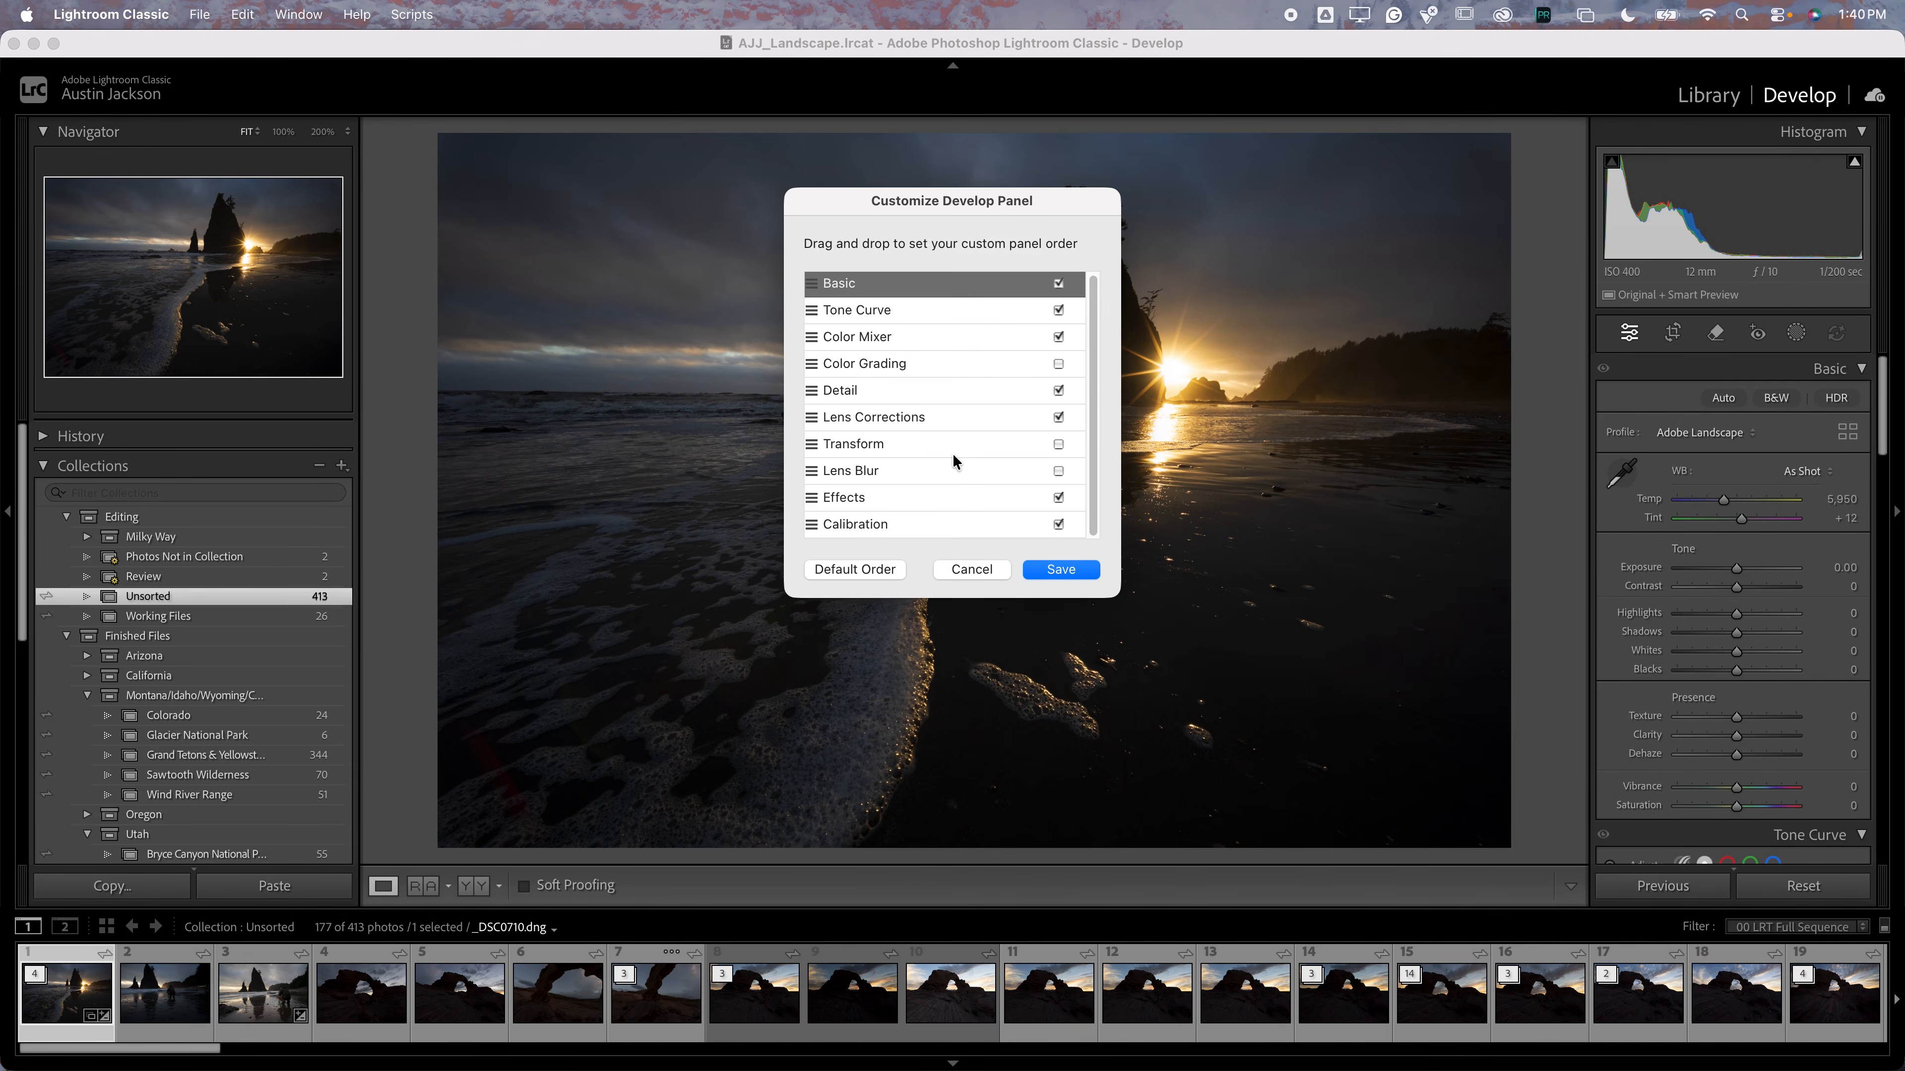
pyautogui.click(1059, 417)
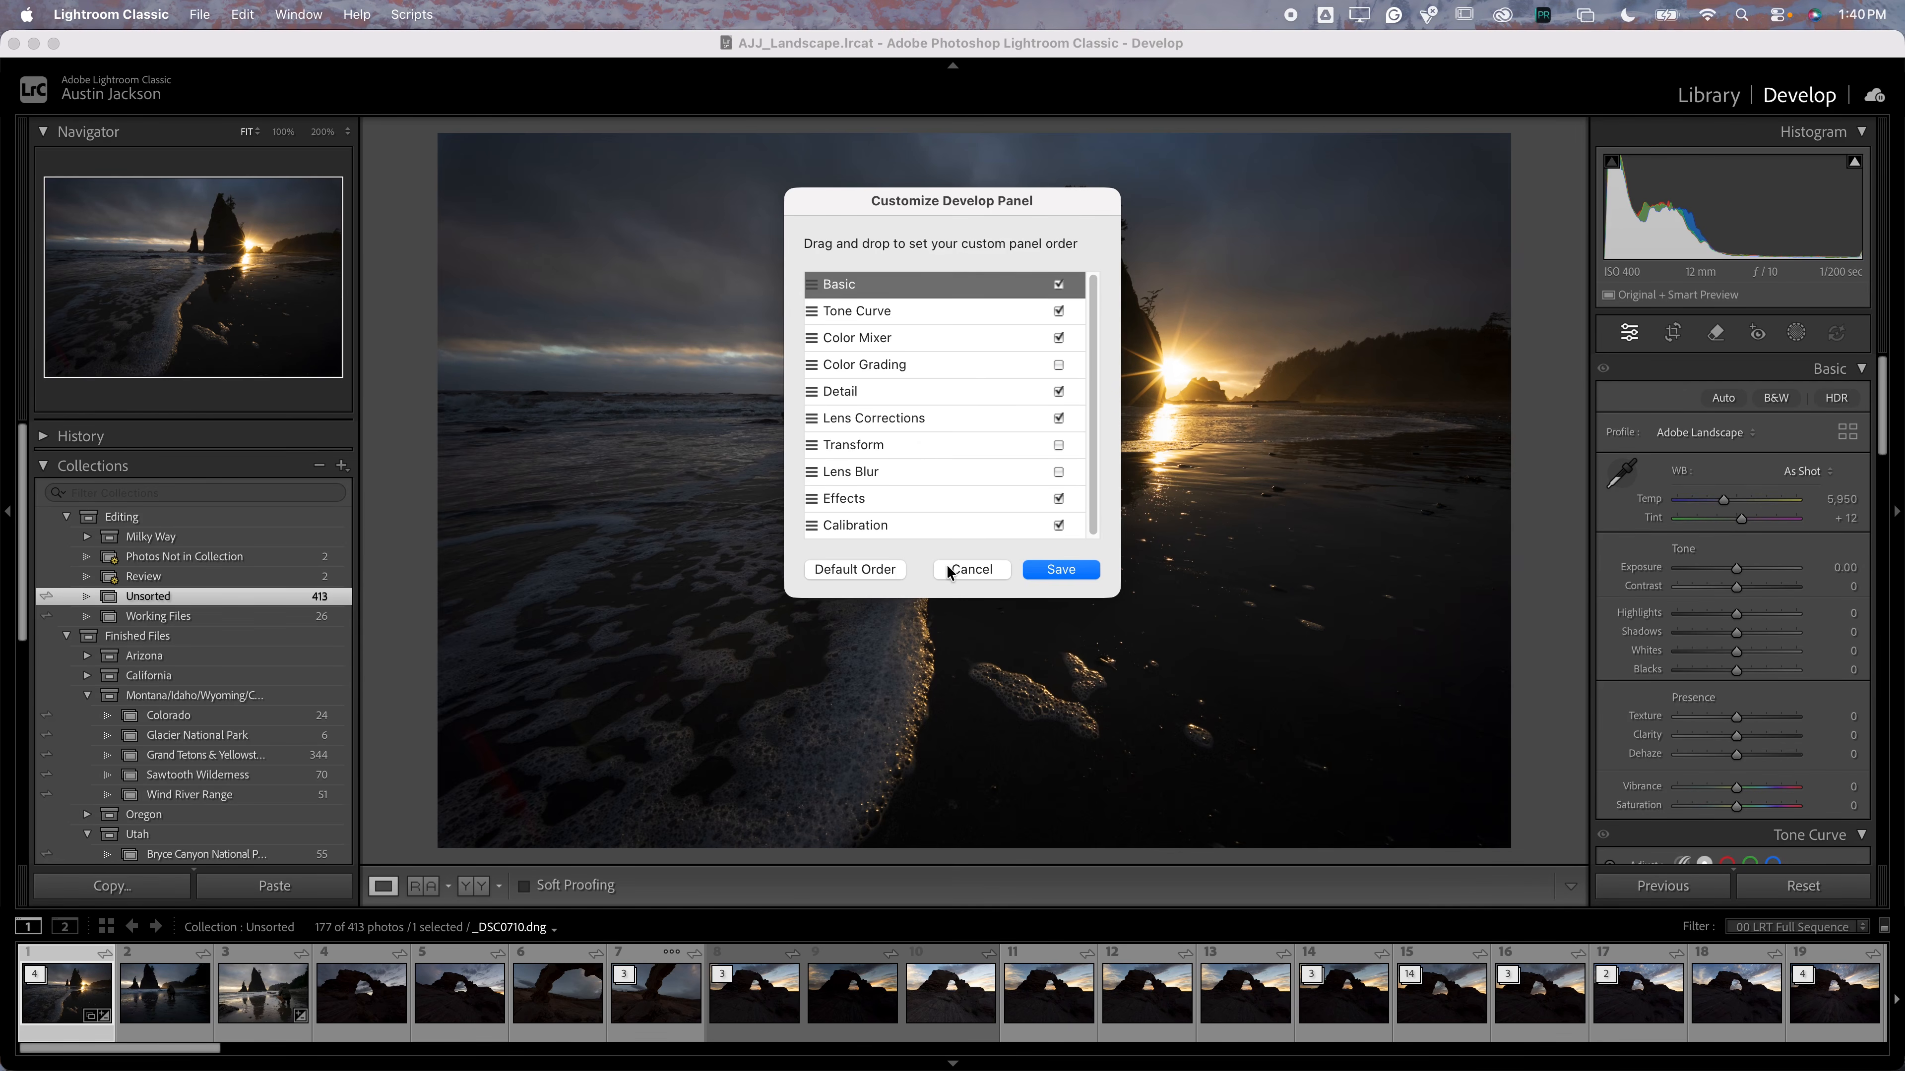
pyautogui.click(1060, 570)
pyautogui.scroll(-10, 1622, 578)
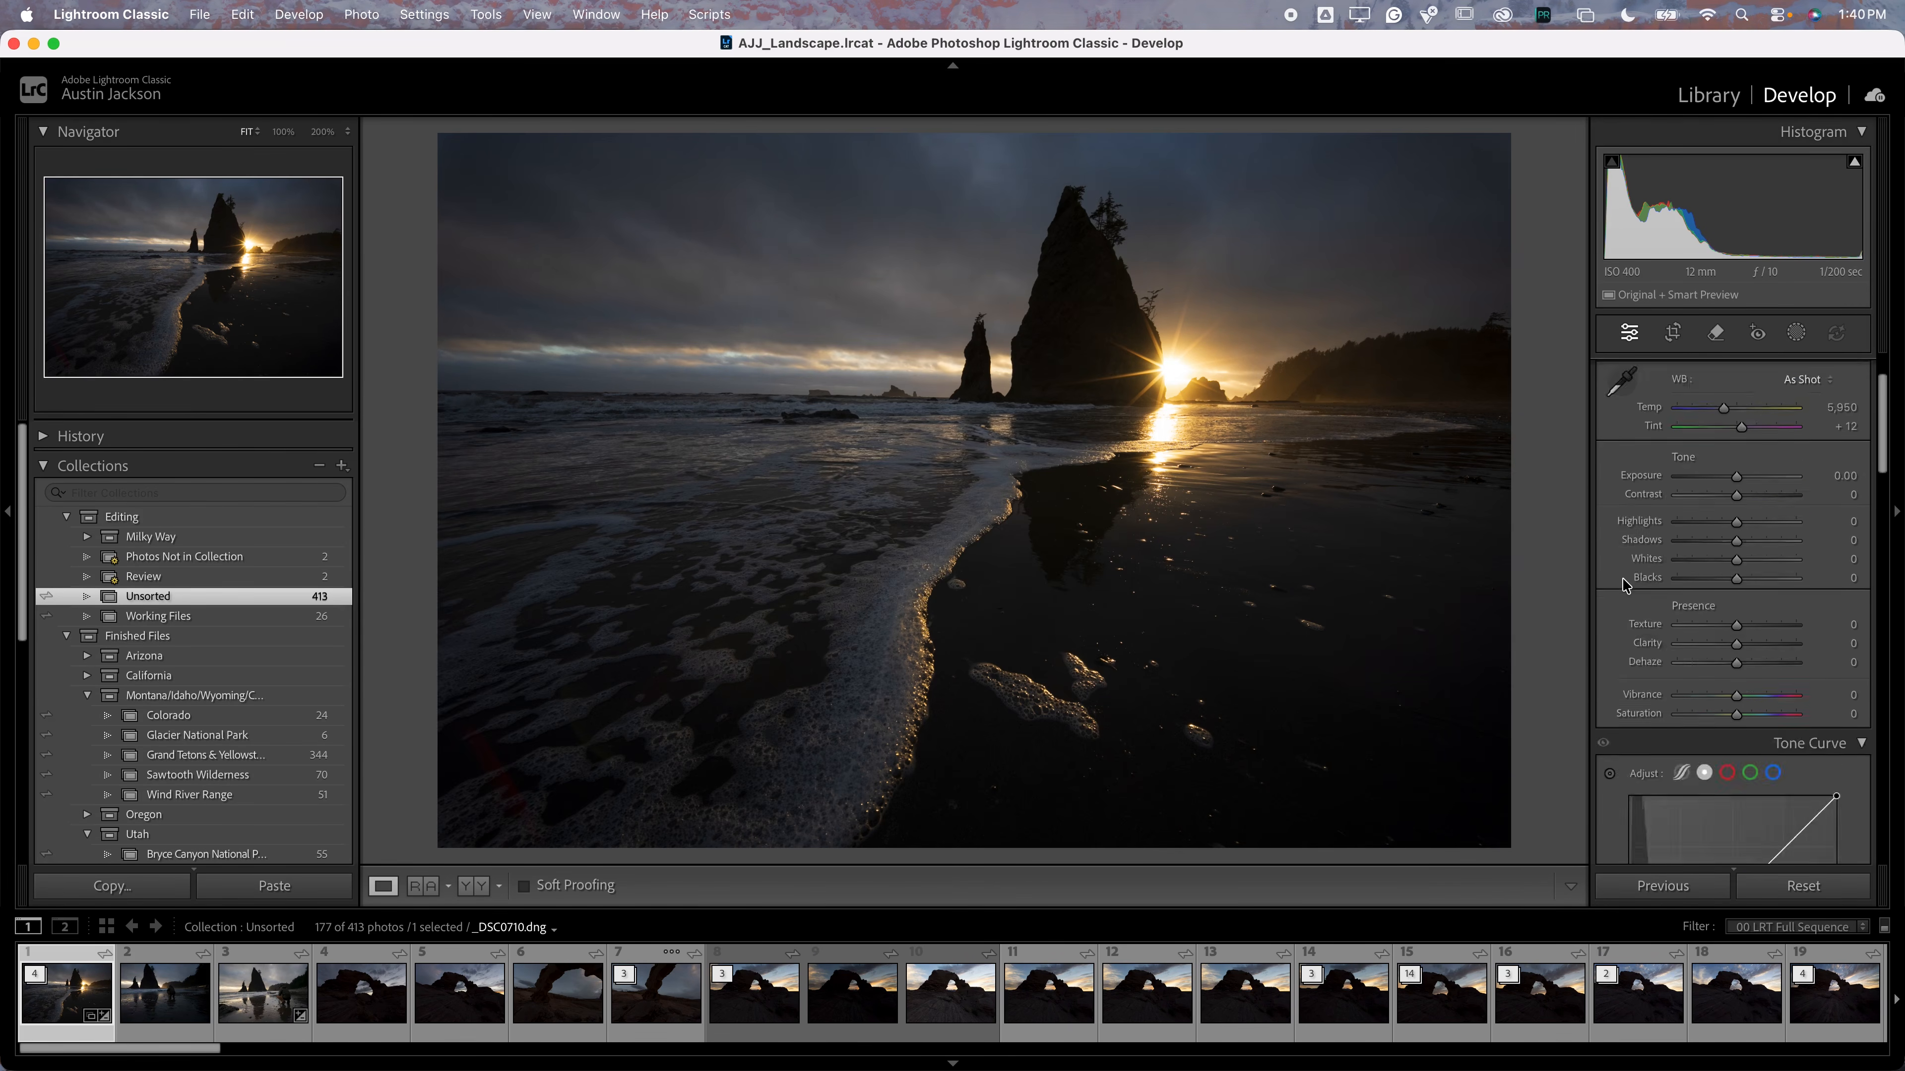
pyautogui.scroll(-10, 1607, 587)
pyautogui.scroll(11, 1628, 675)
pyautogui.scroll(5, 1627, 569)
# Customize the Develop panel order by moving Tone Curve above Basic, and save the new order
pyautogui.rightClick(1676, 445)
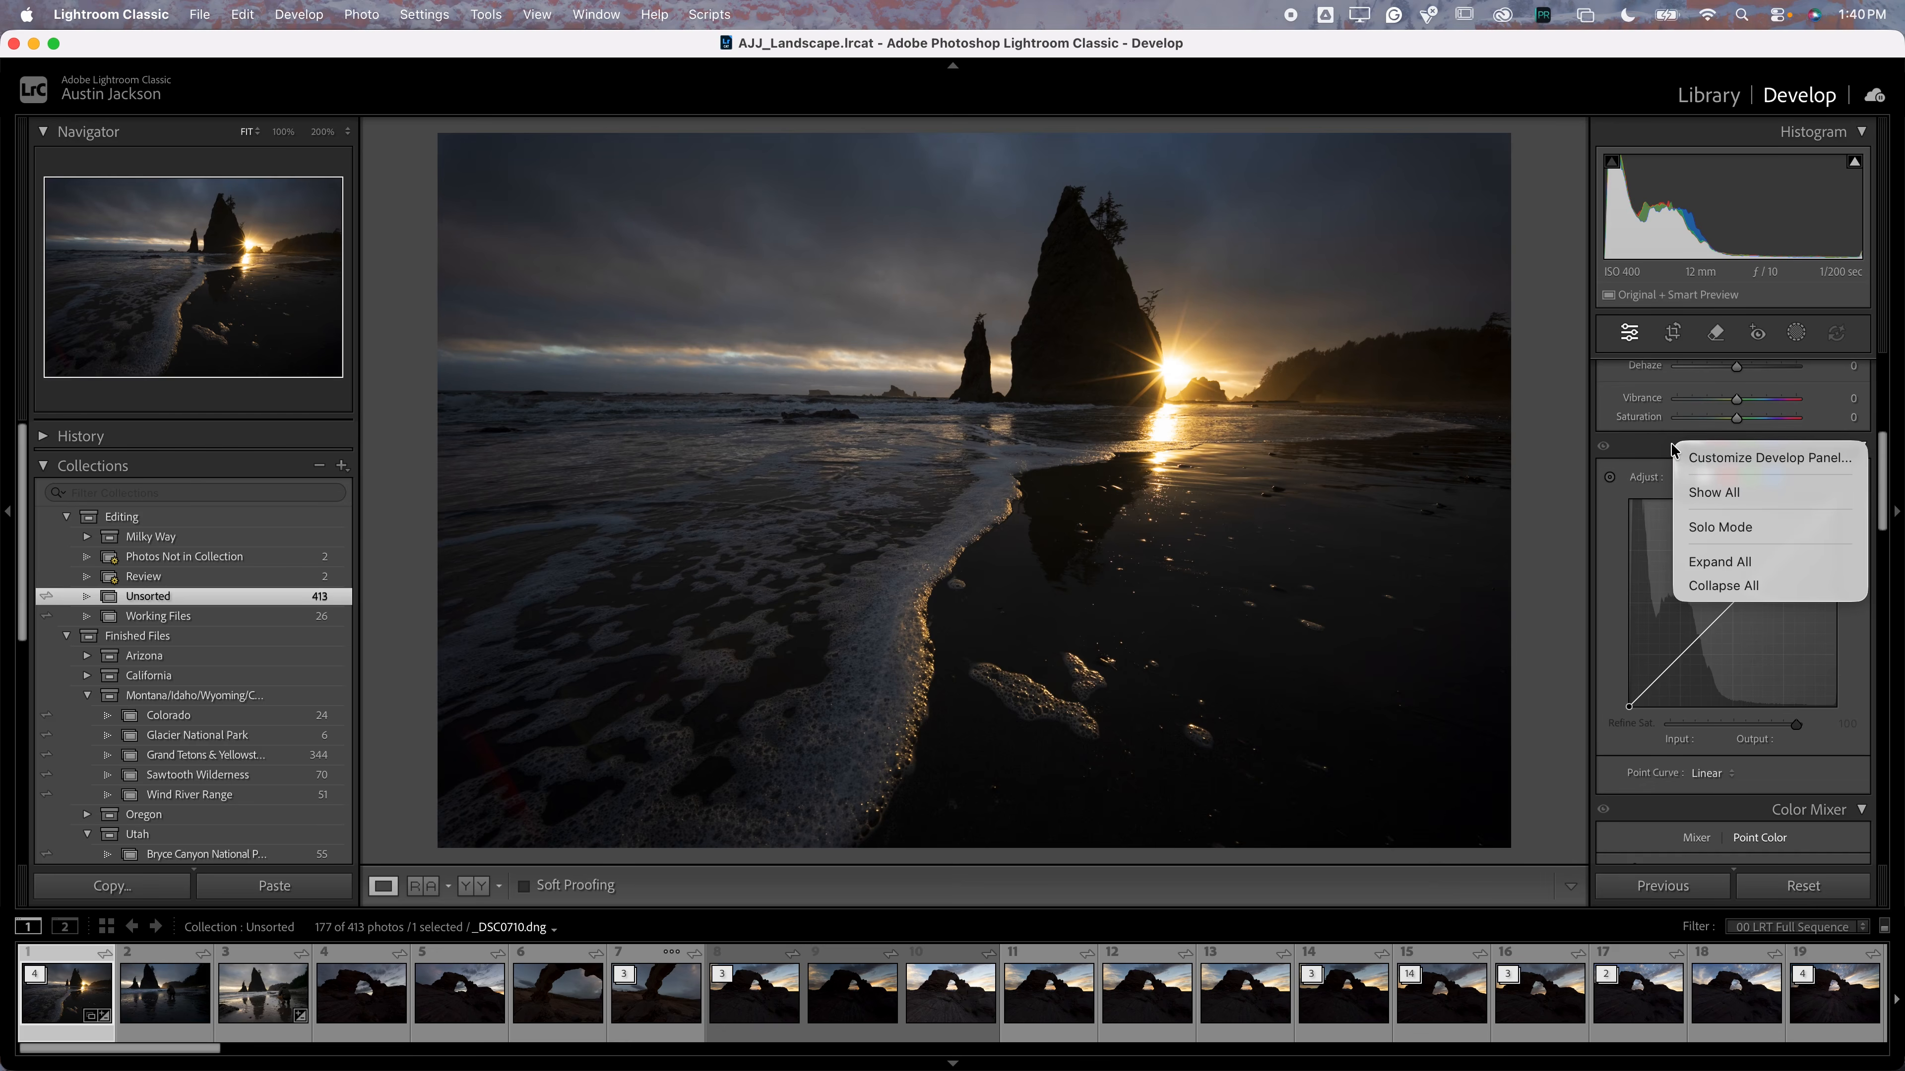
pyautogui.click(1700, 461)
pyautogui.moveTo(811, 312); pyautogui.dragTo(815, 285)
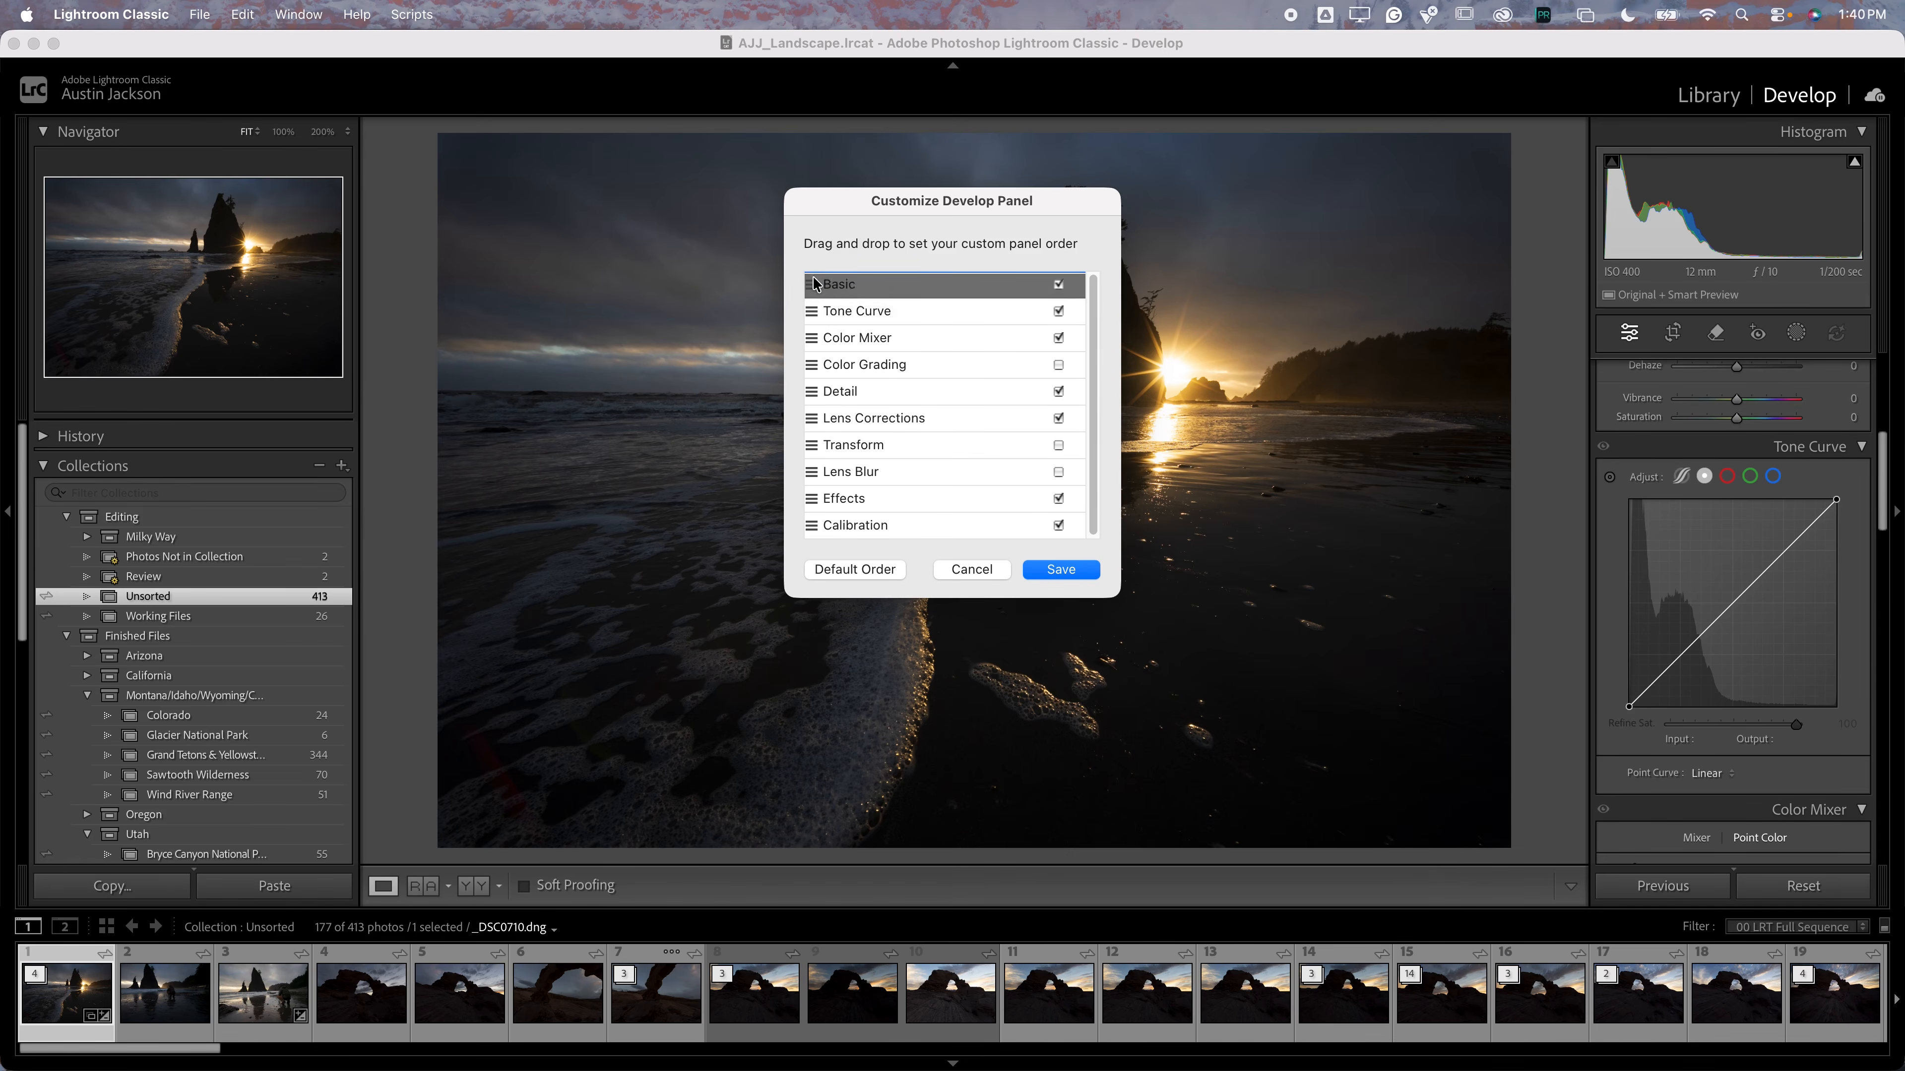
pyautogui.click(1076, 570)
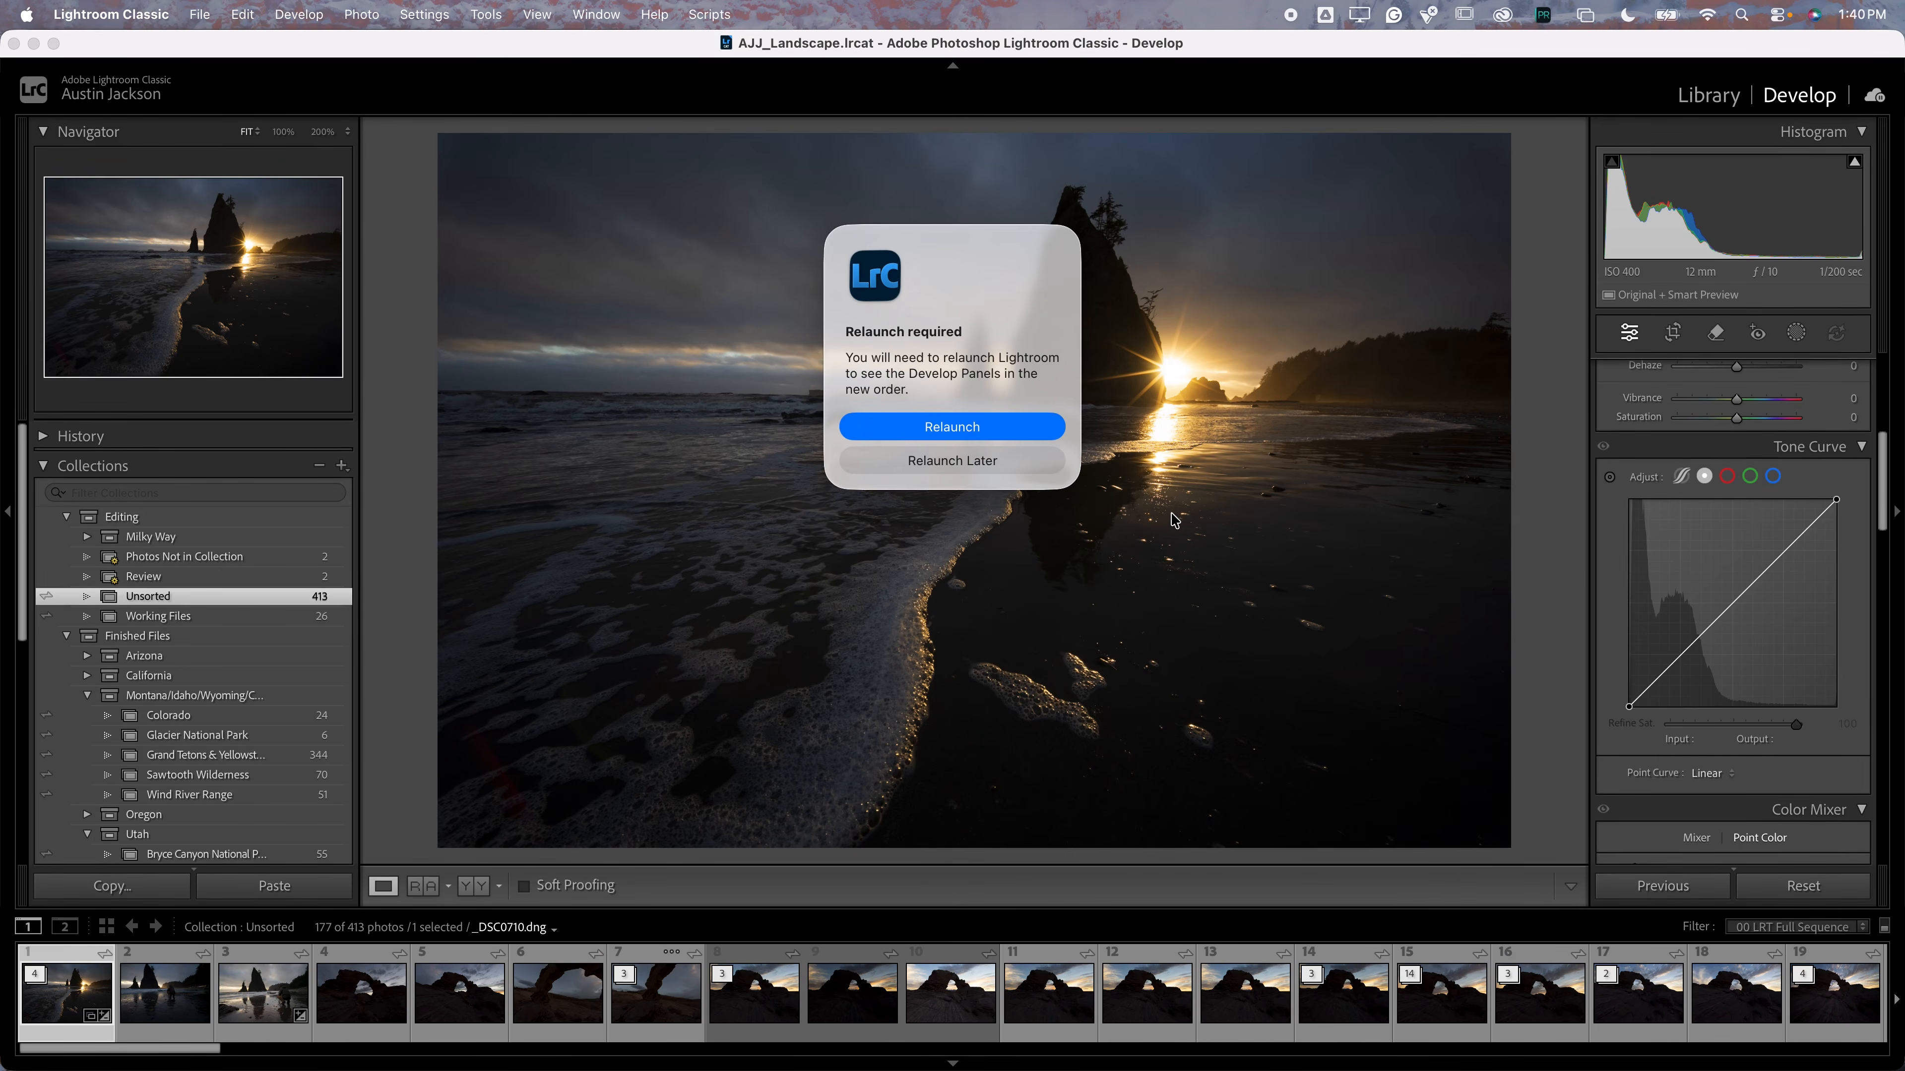
pyautogui.click(967, 426)
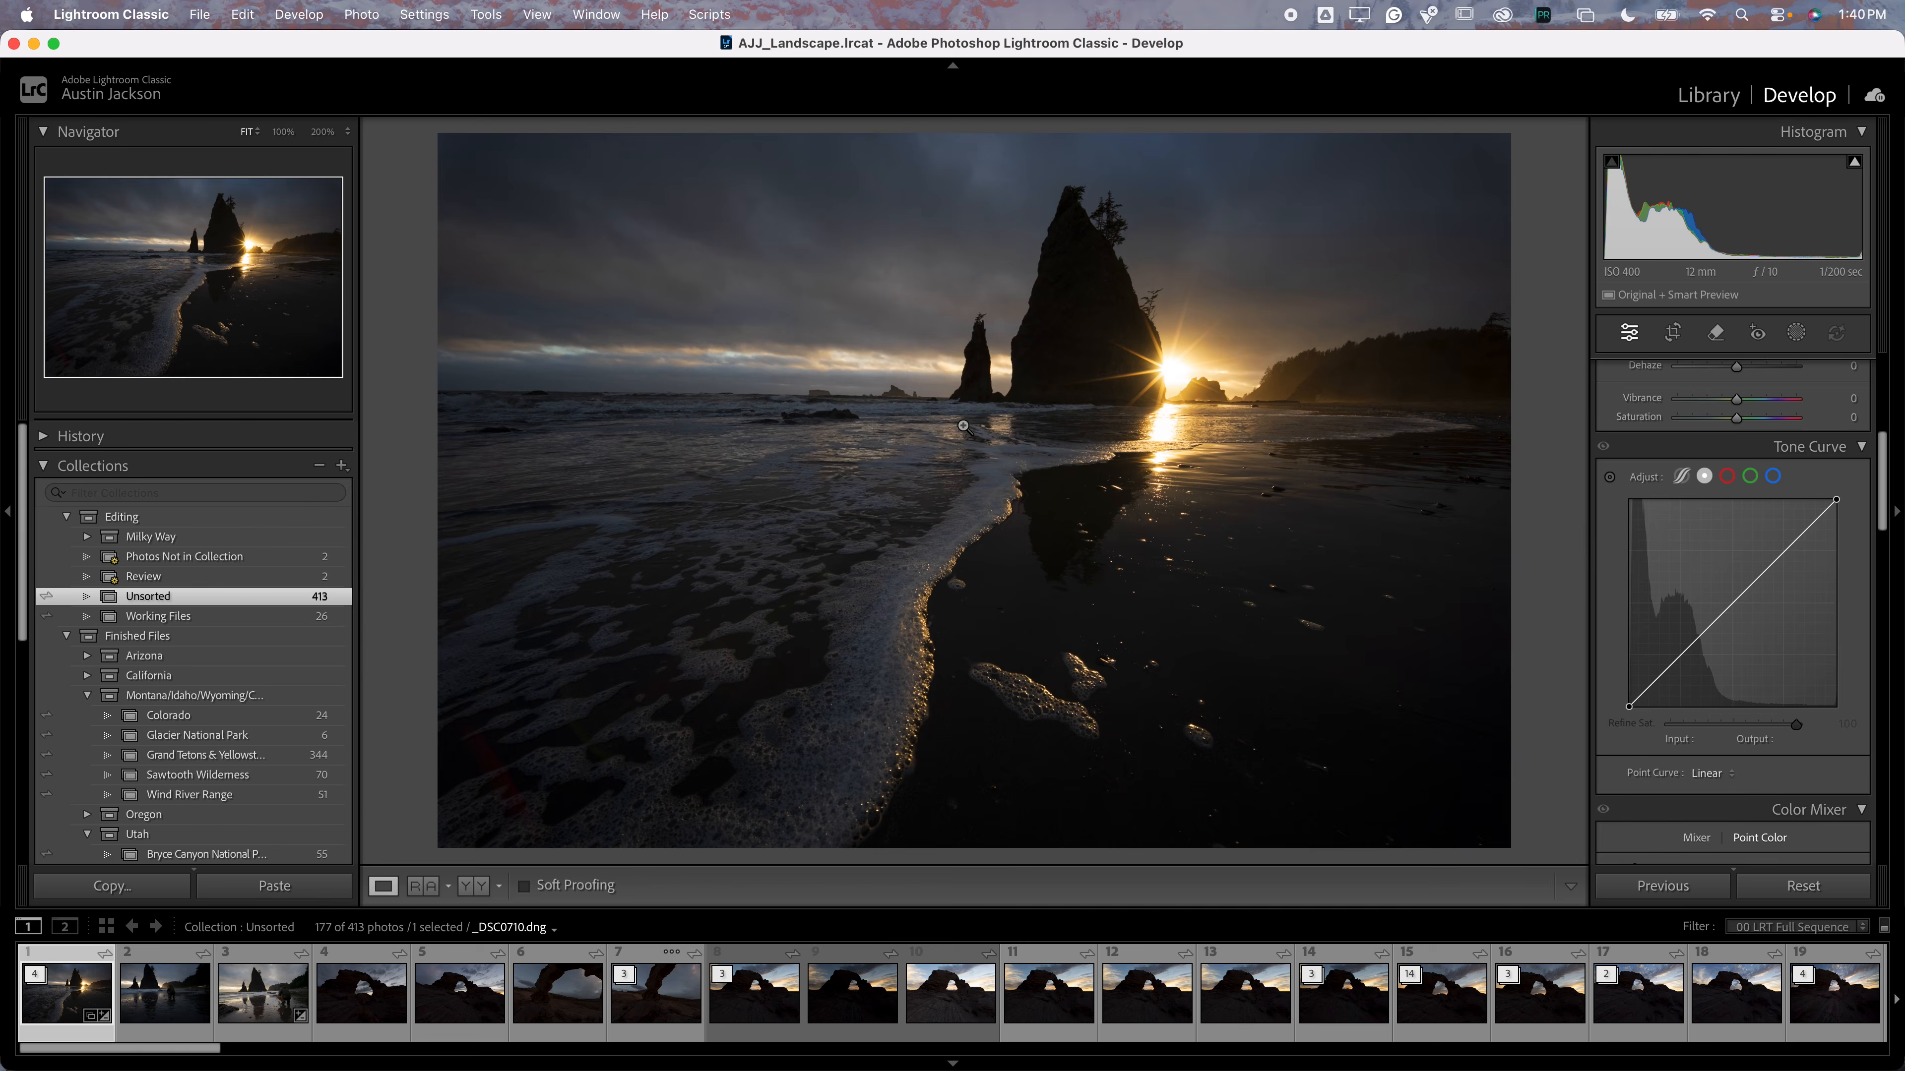
pyautogui.click(1671, 445)
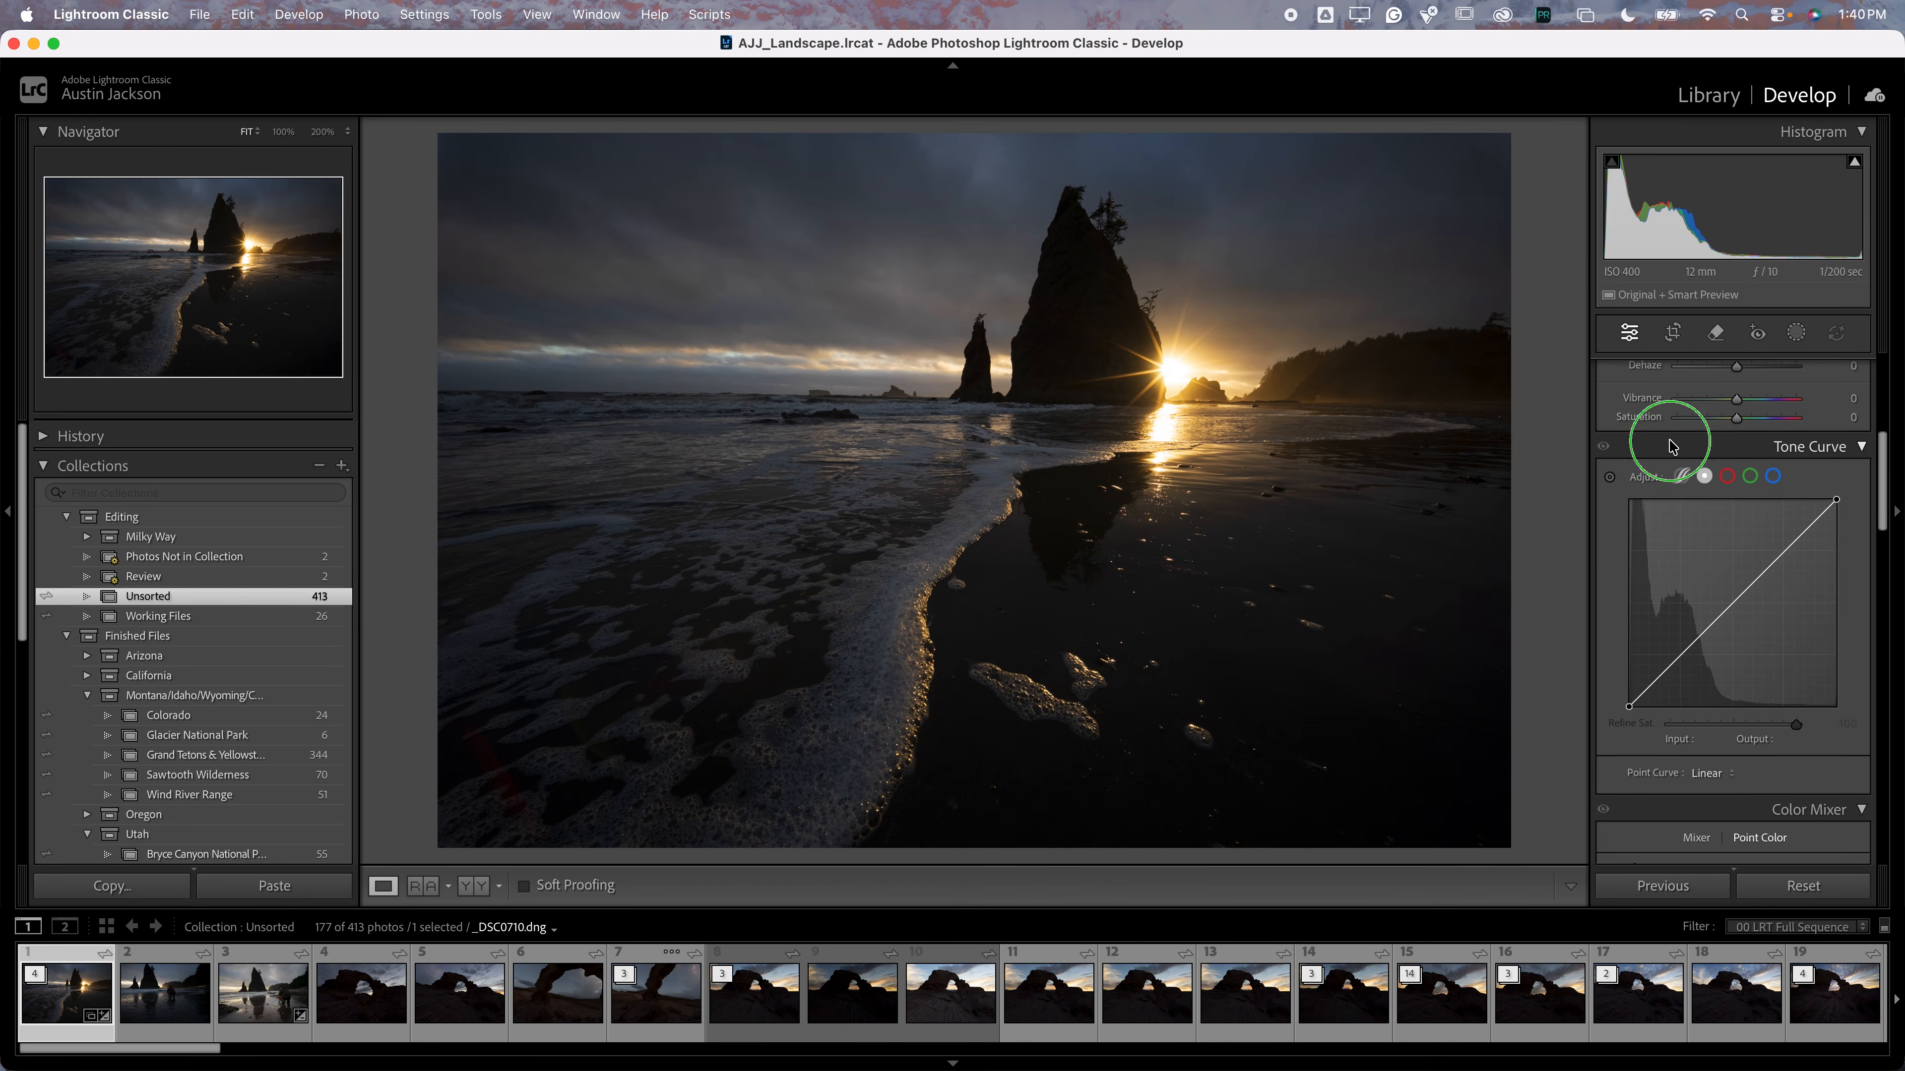
# Return to the Library and examine the options for showing or hiding panels such as Folders and Publish Services
pyautogui.click(1708, 95)
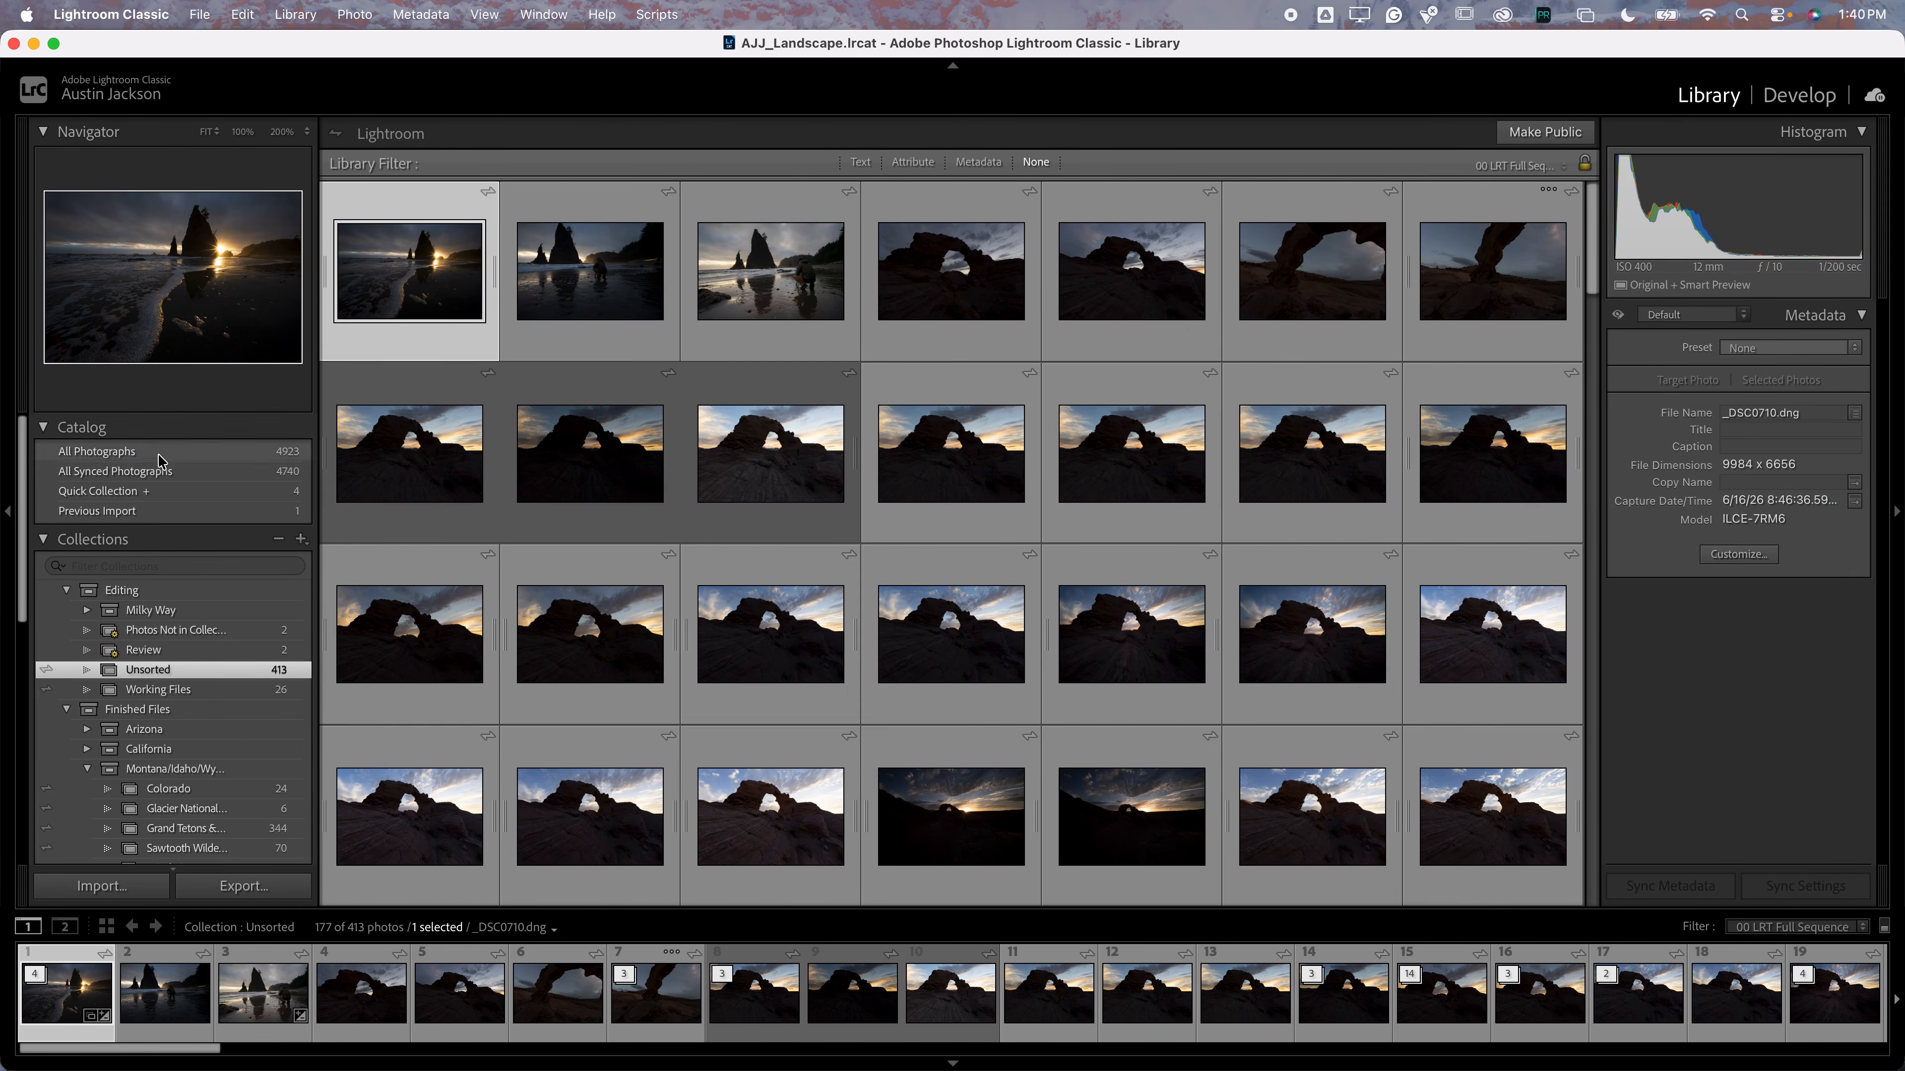
pyautogui.rightClick(161, 427)
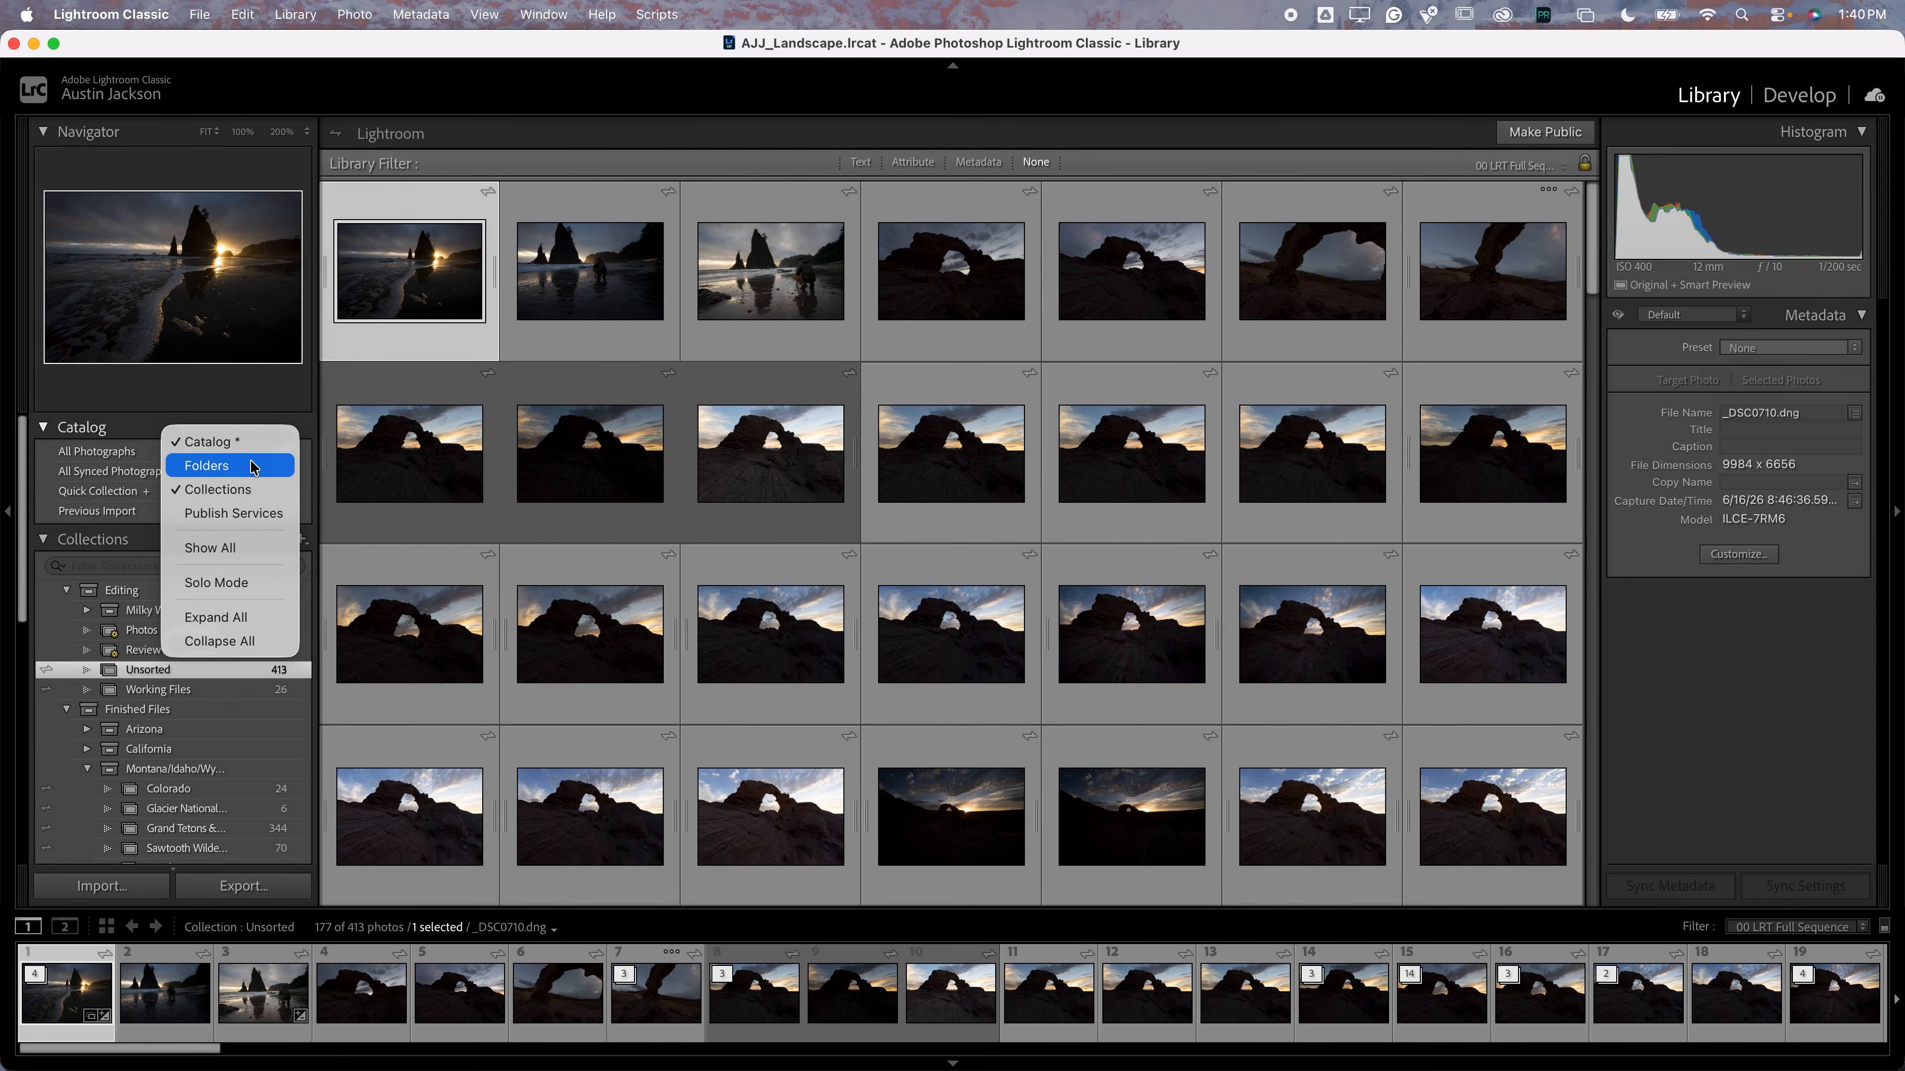
pyautogui.click(234, 514)
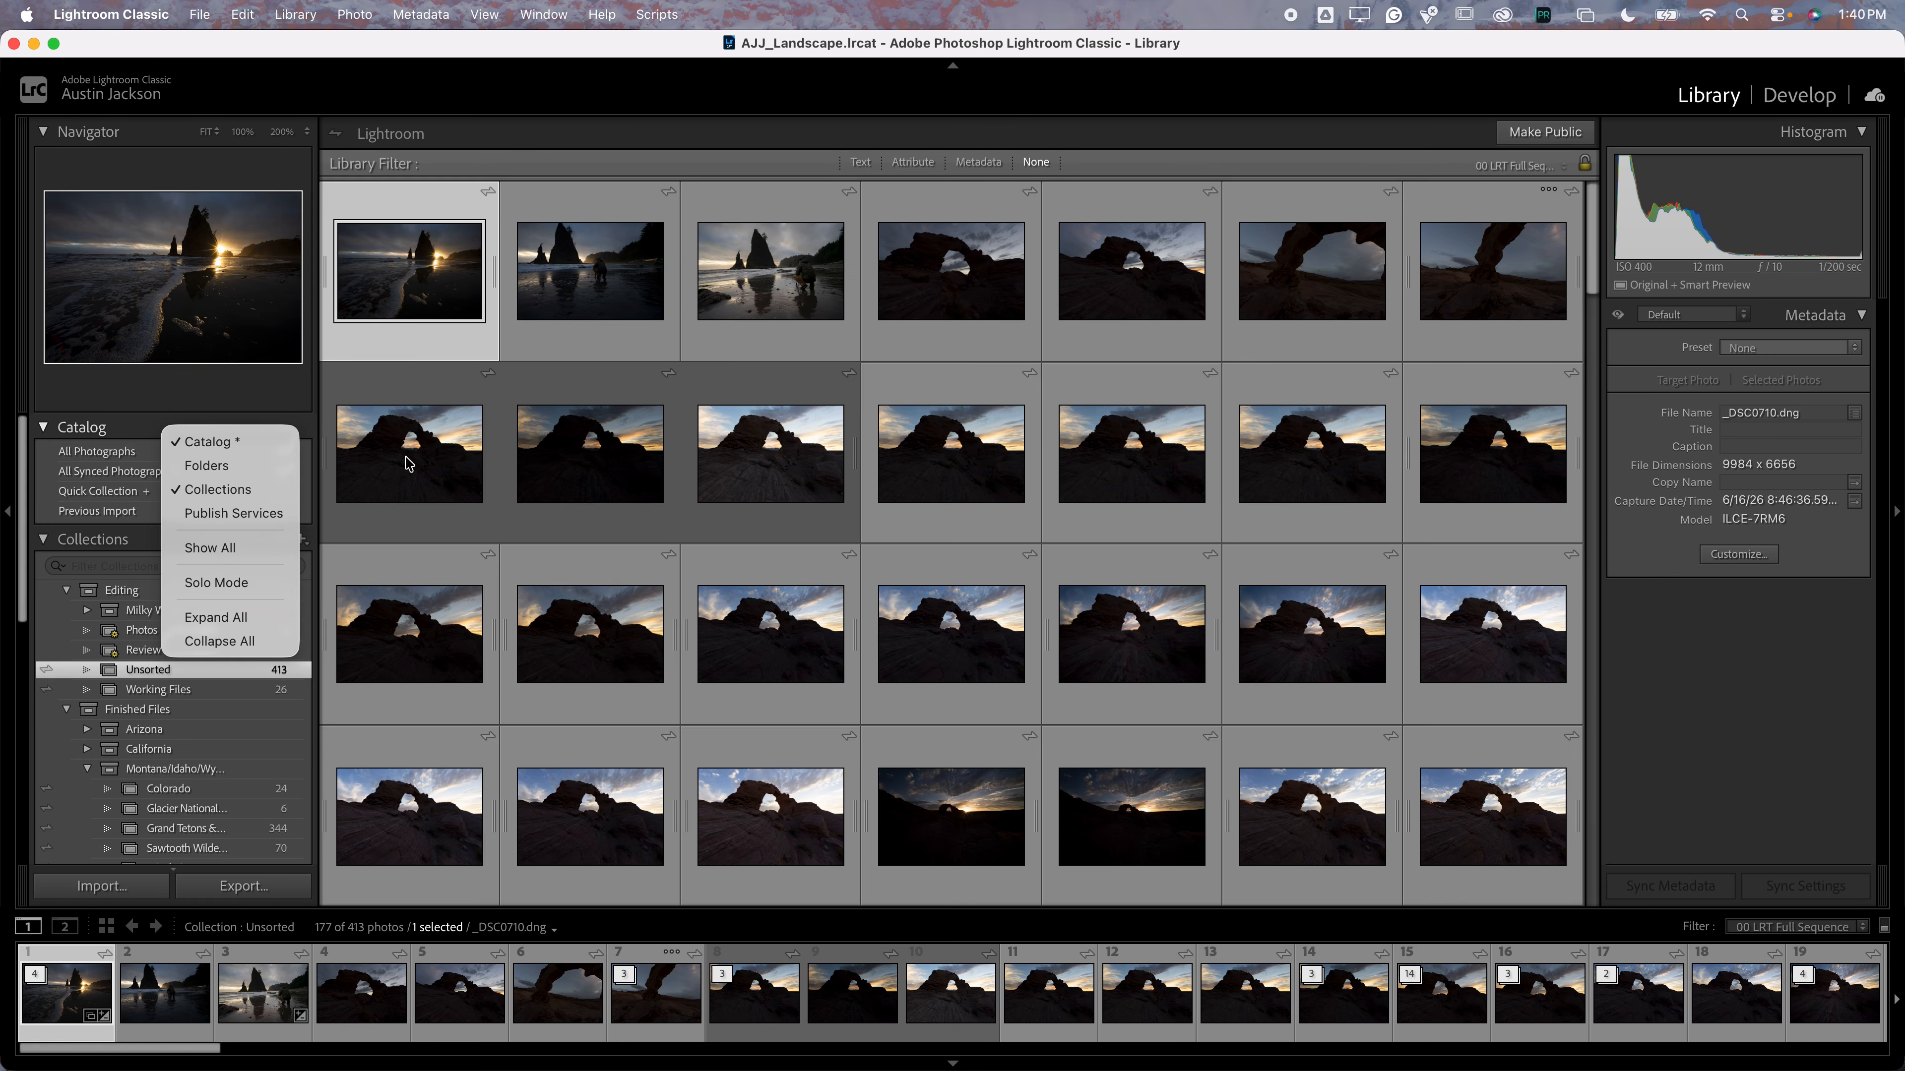
pyautogui.scroll(-10, 225, 600)
pyautogui.scroll(10, 225, 600)
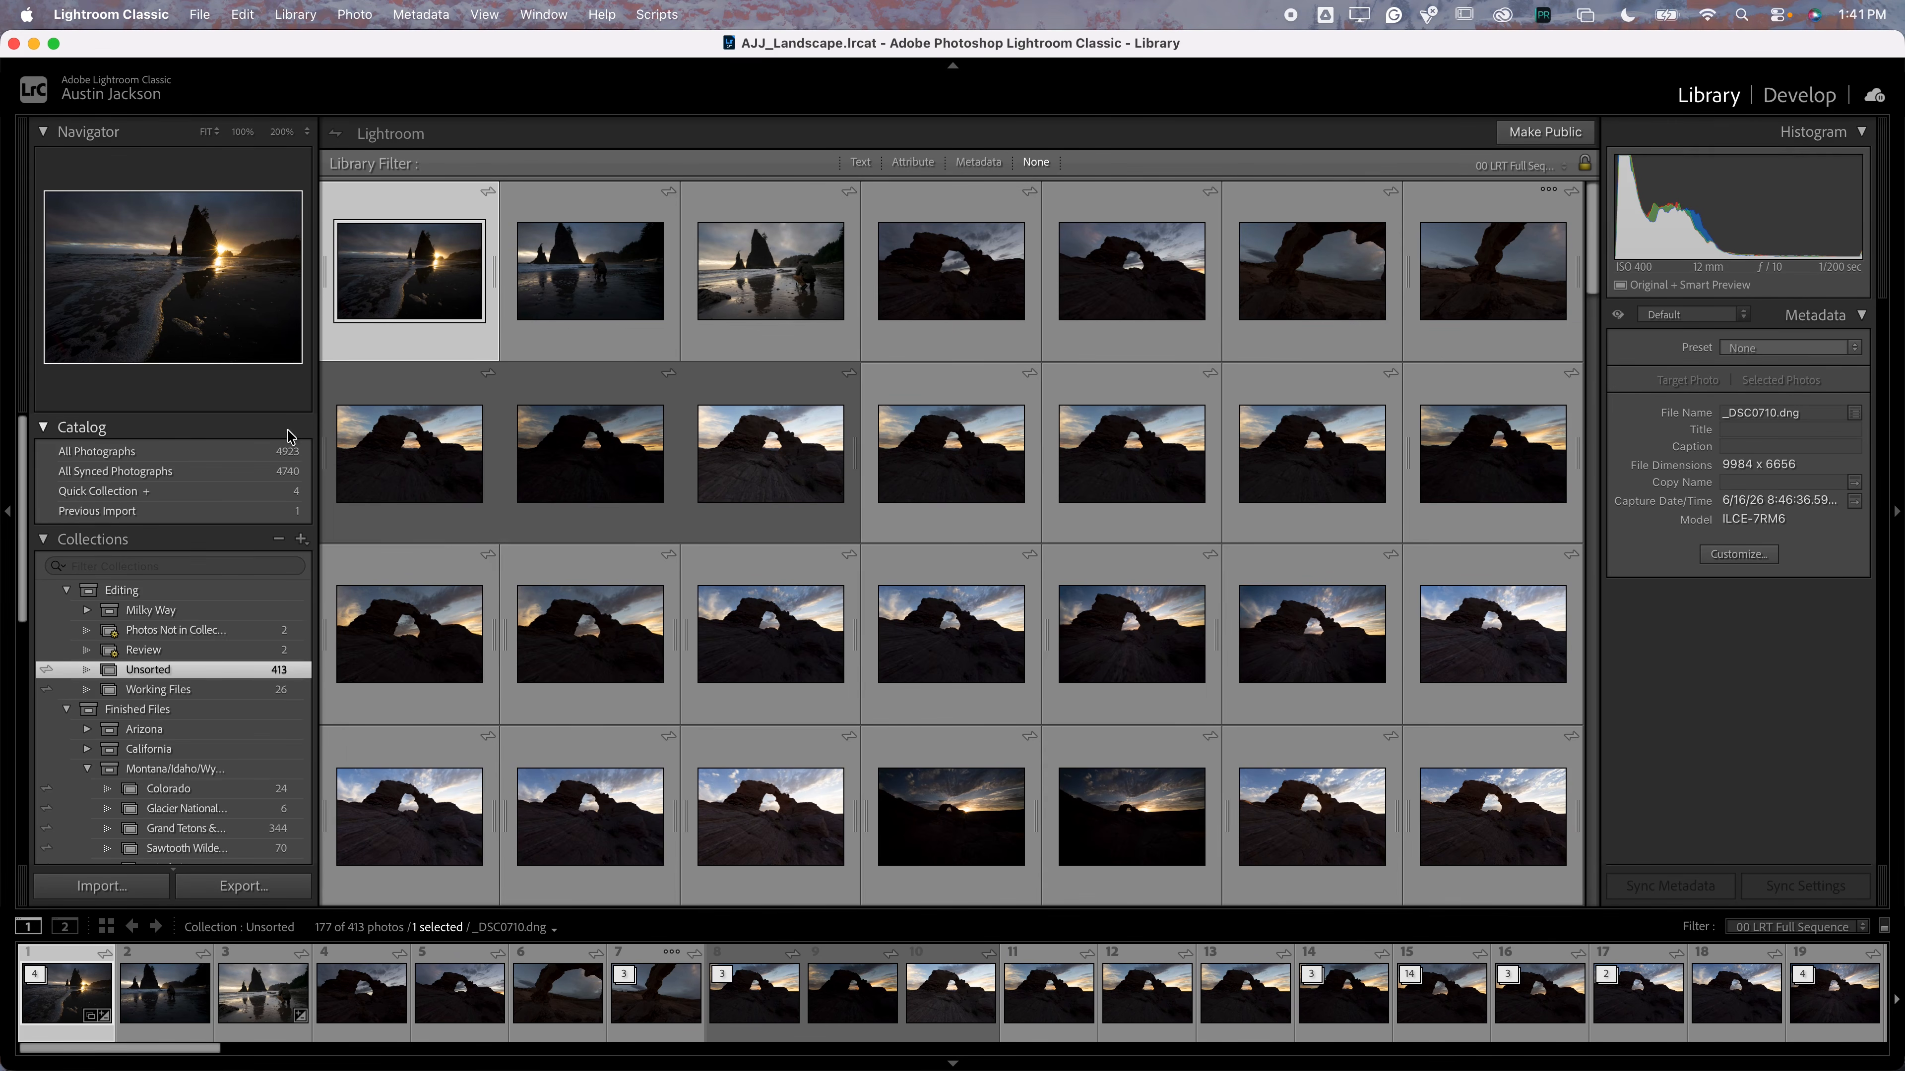
# Show All Photographs and view the Metadata, Text and Attribute options of the Library Filter
pyautogui.click(281, 451)
pyautogui.scroll(3, 919, 445)
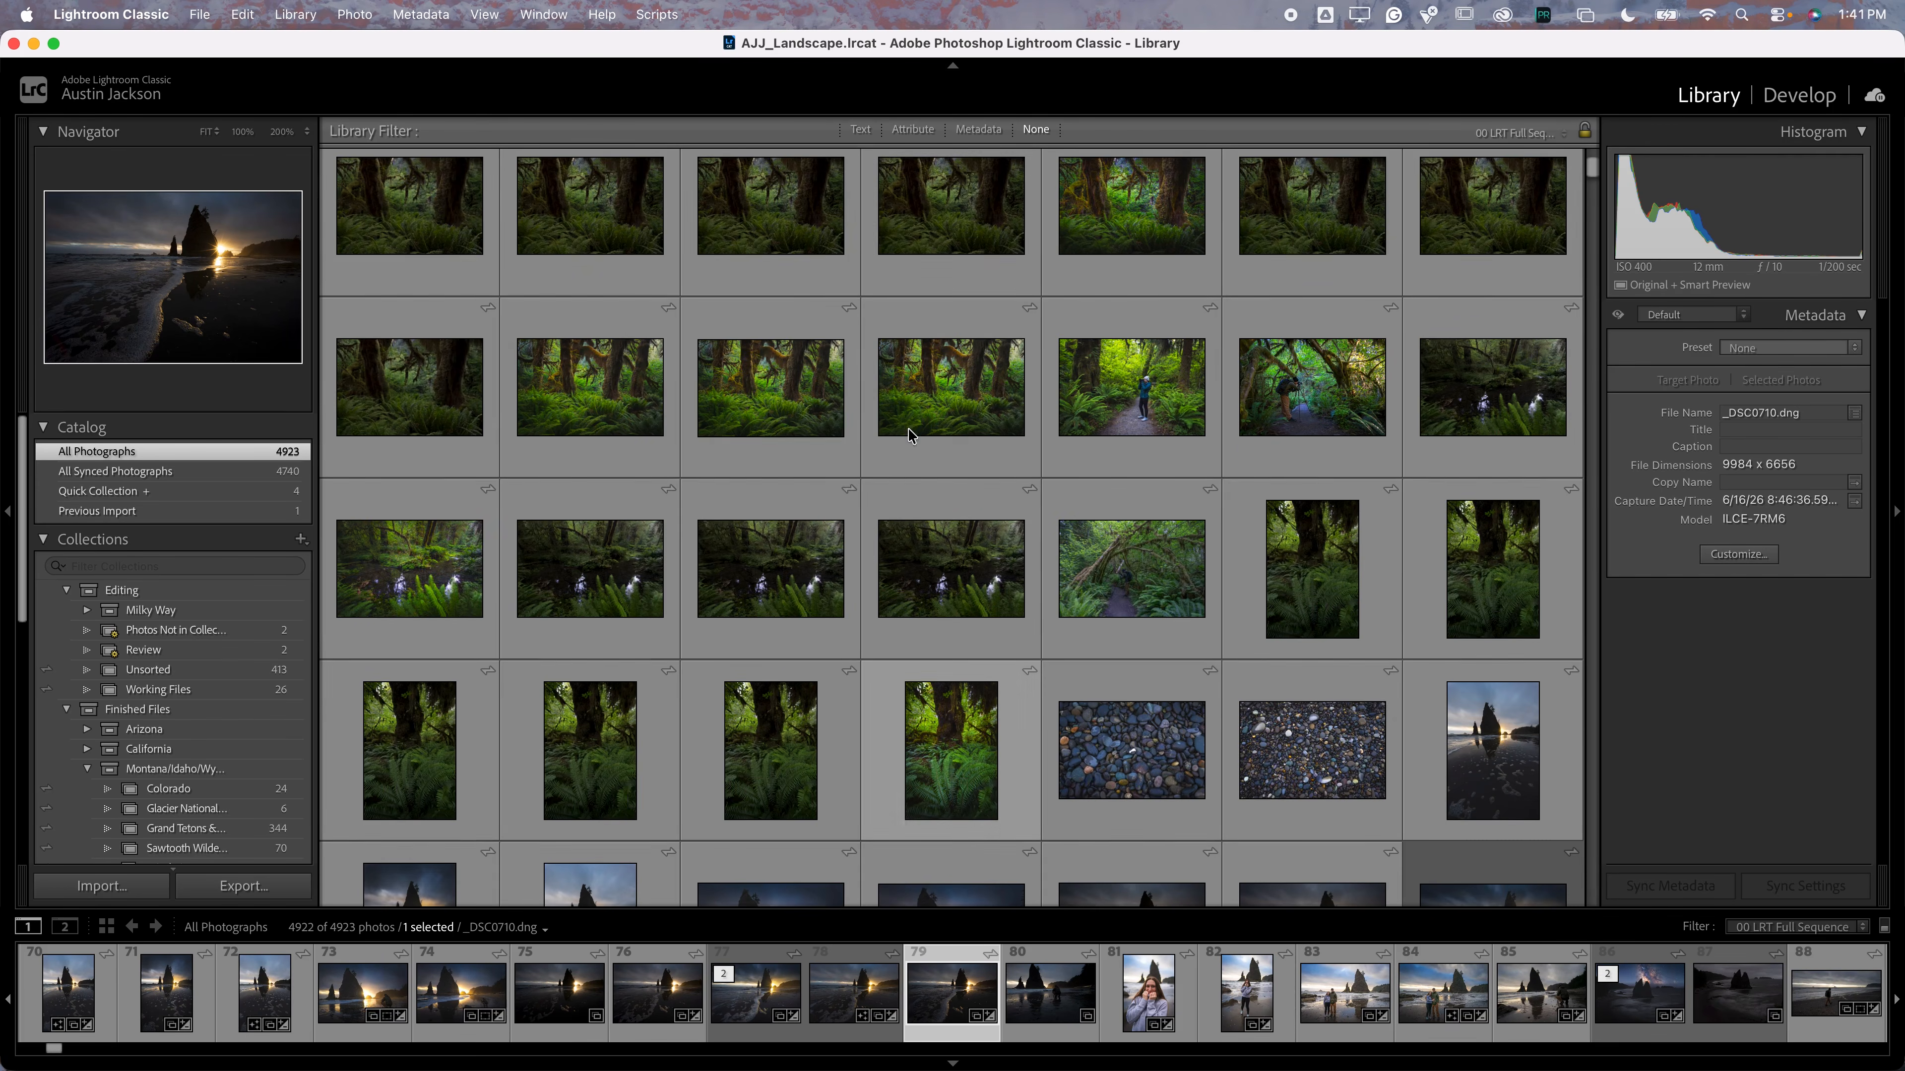
pyautogui.click(980, 130)
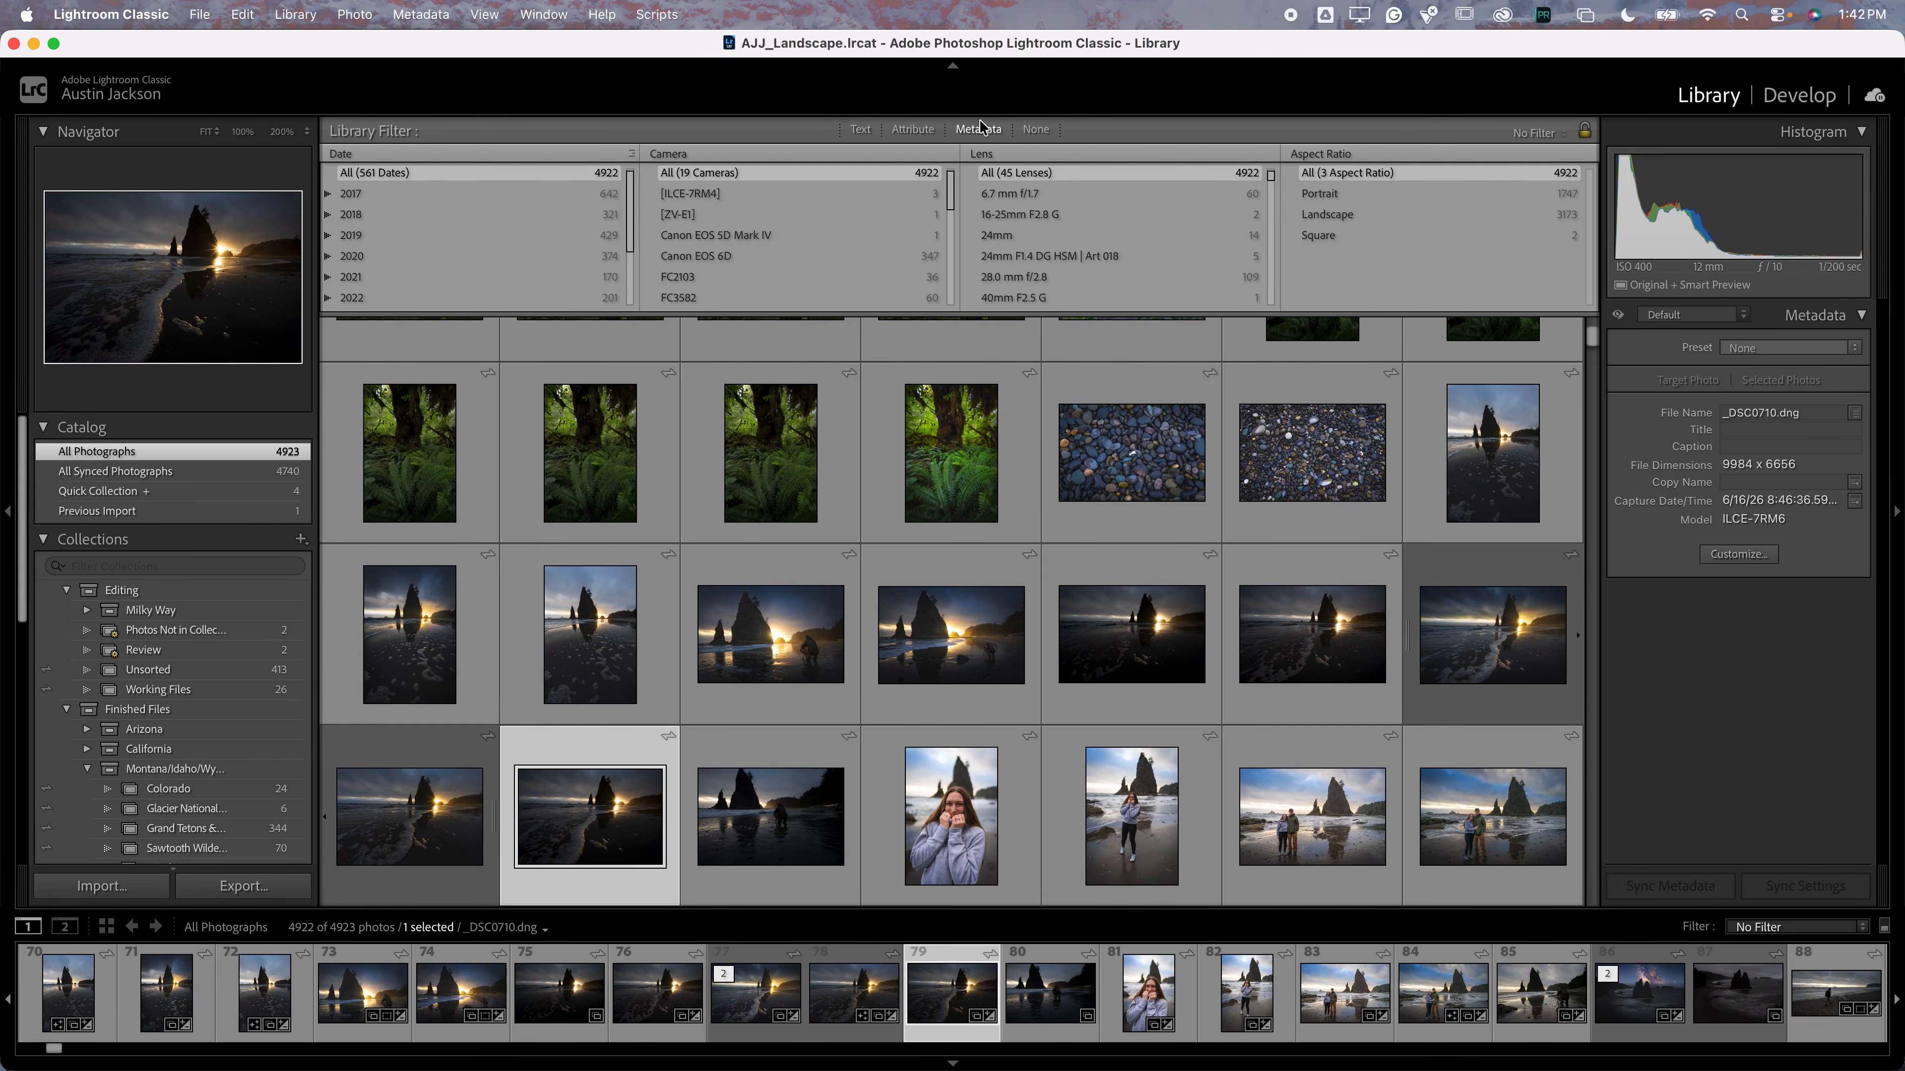
pyautogui.click(860, 130)
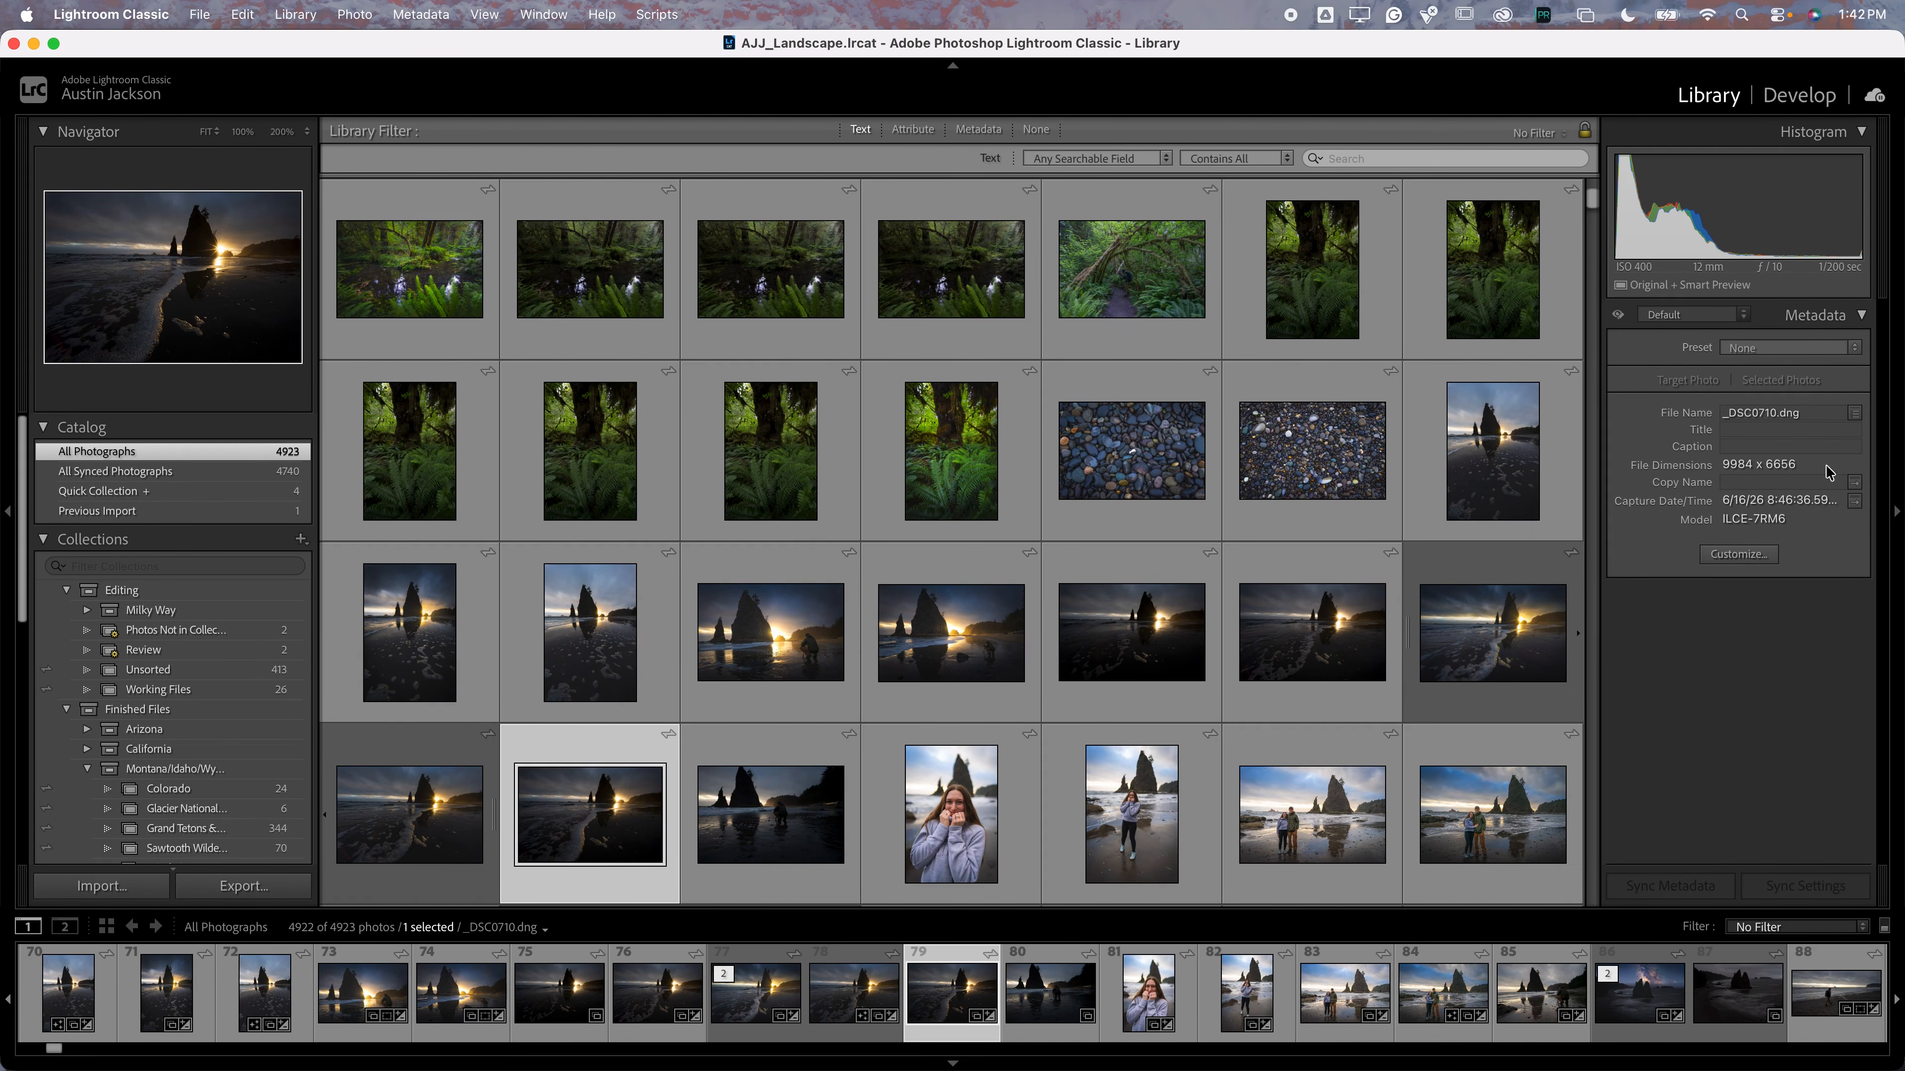
pyautogui.click(903, 132)
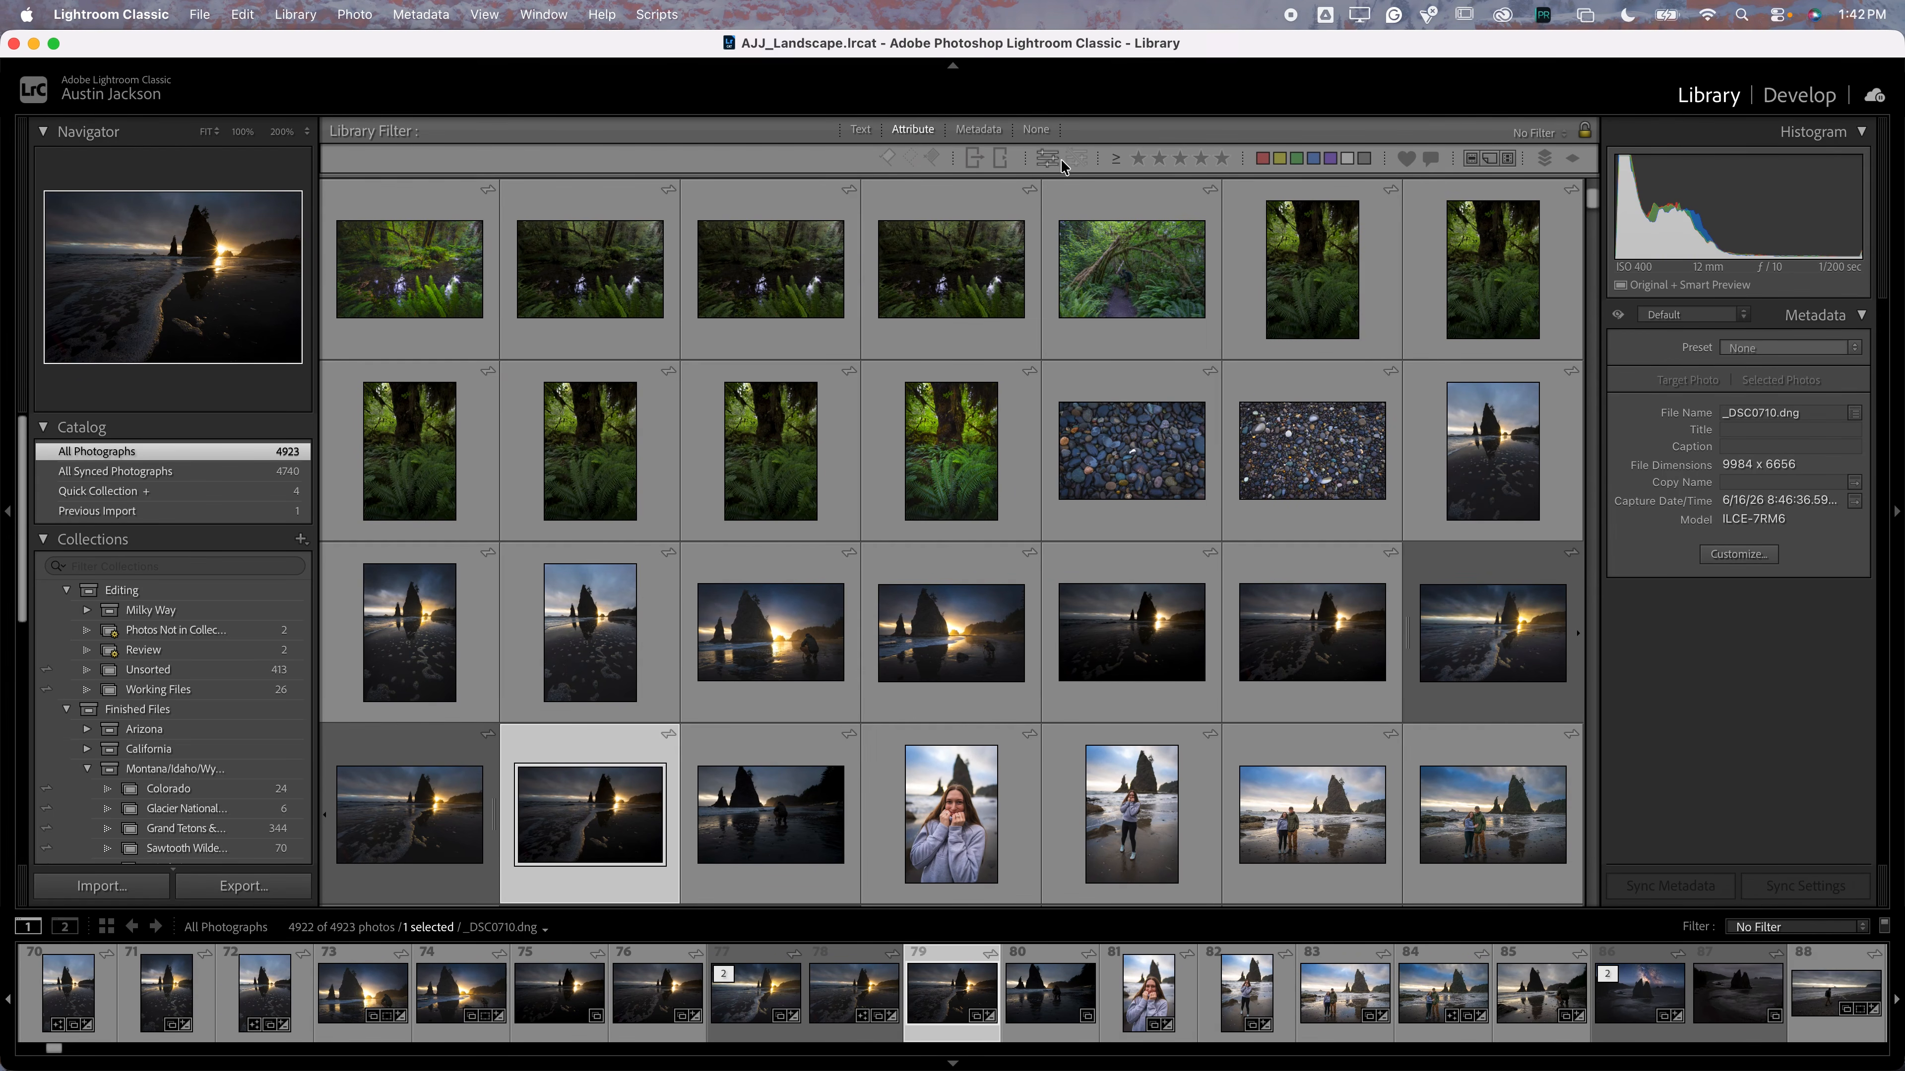
# Filter the whole catalog by metadata to the FE 70-300mm F4.5-5.6 G OSS lens and look through the matching photos
pyautogui.click(976, 132)
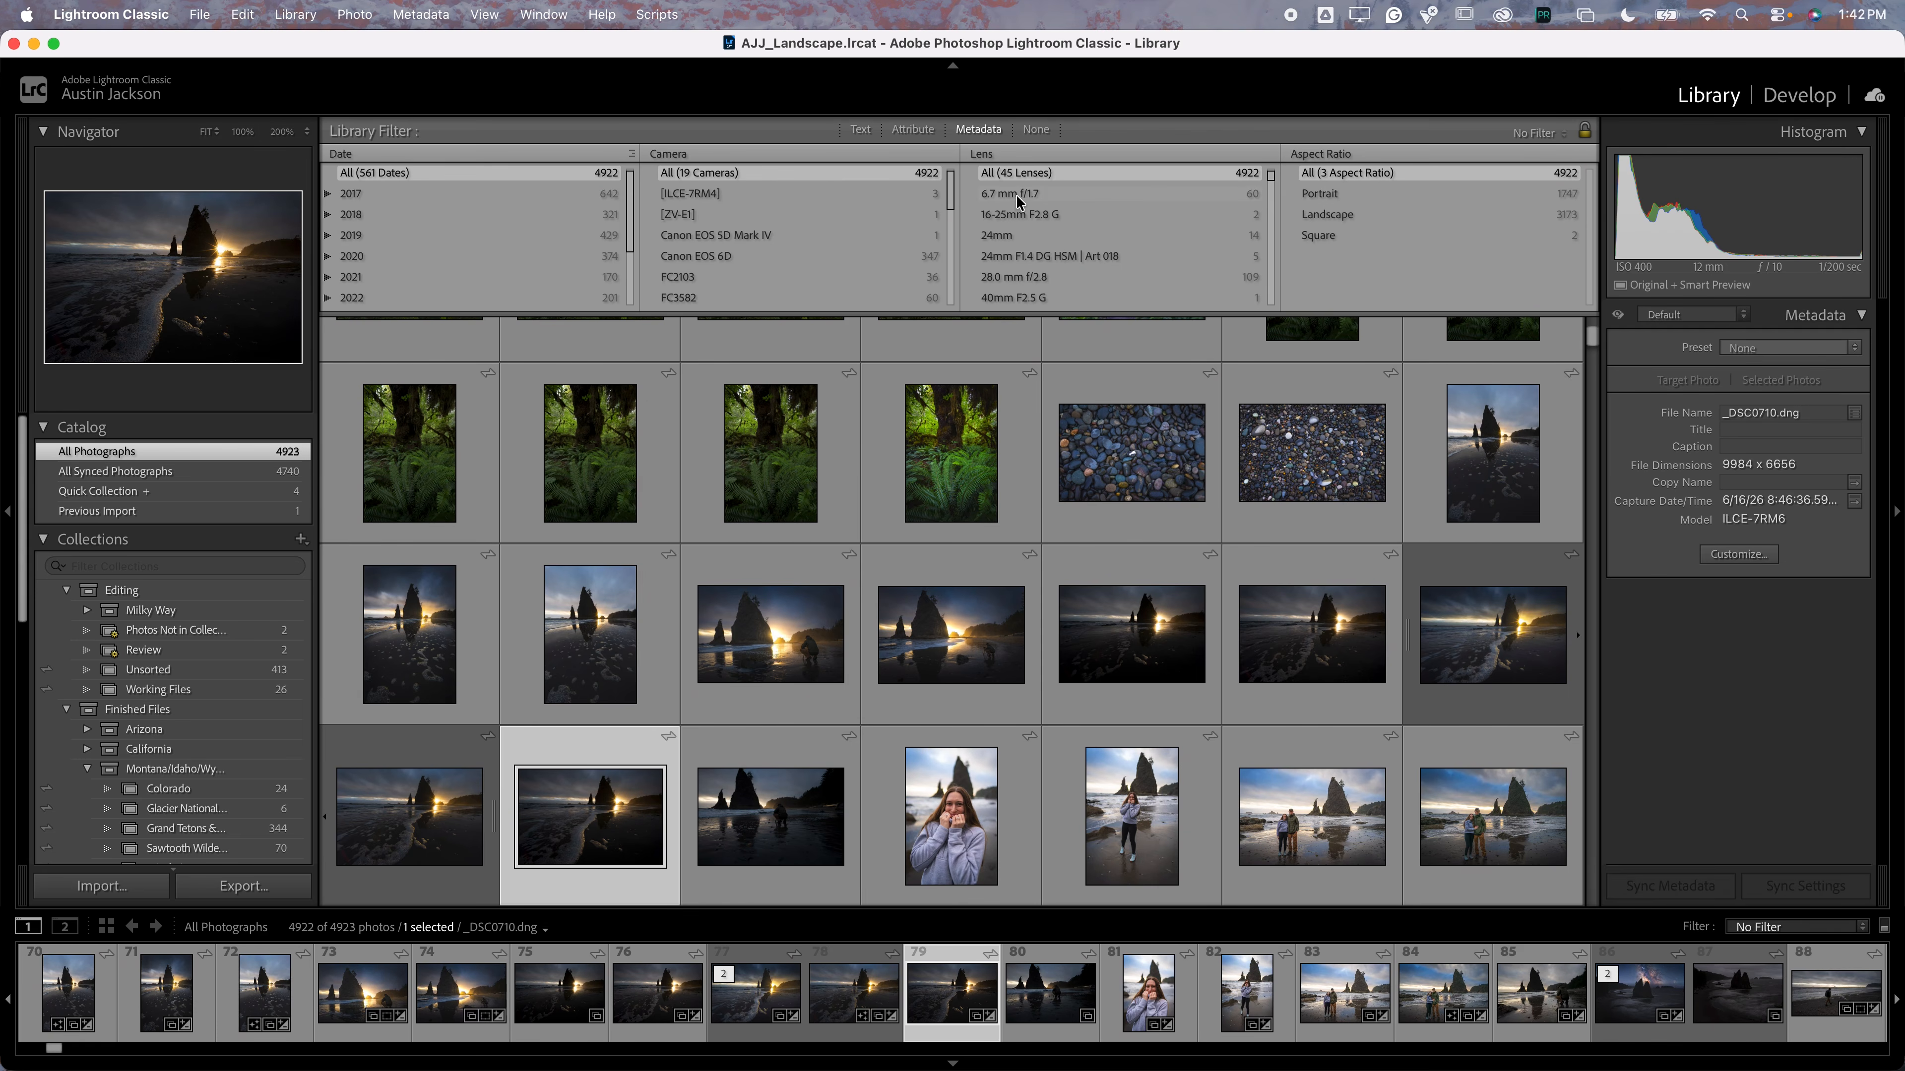
pyautogui.scroll(-10, 1040, 244)
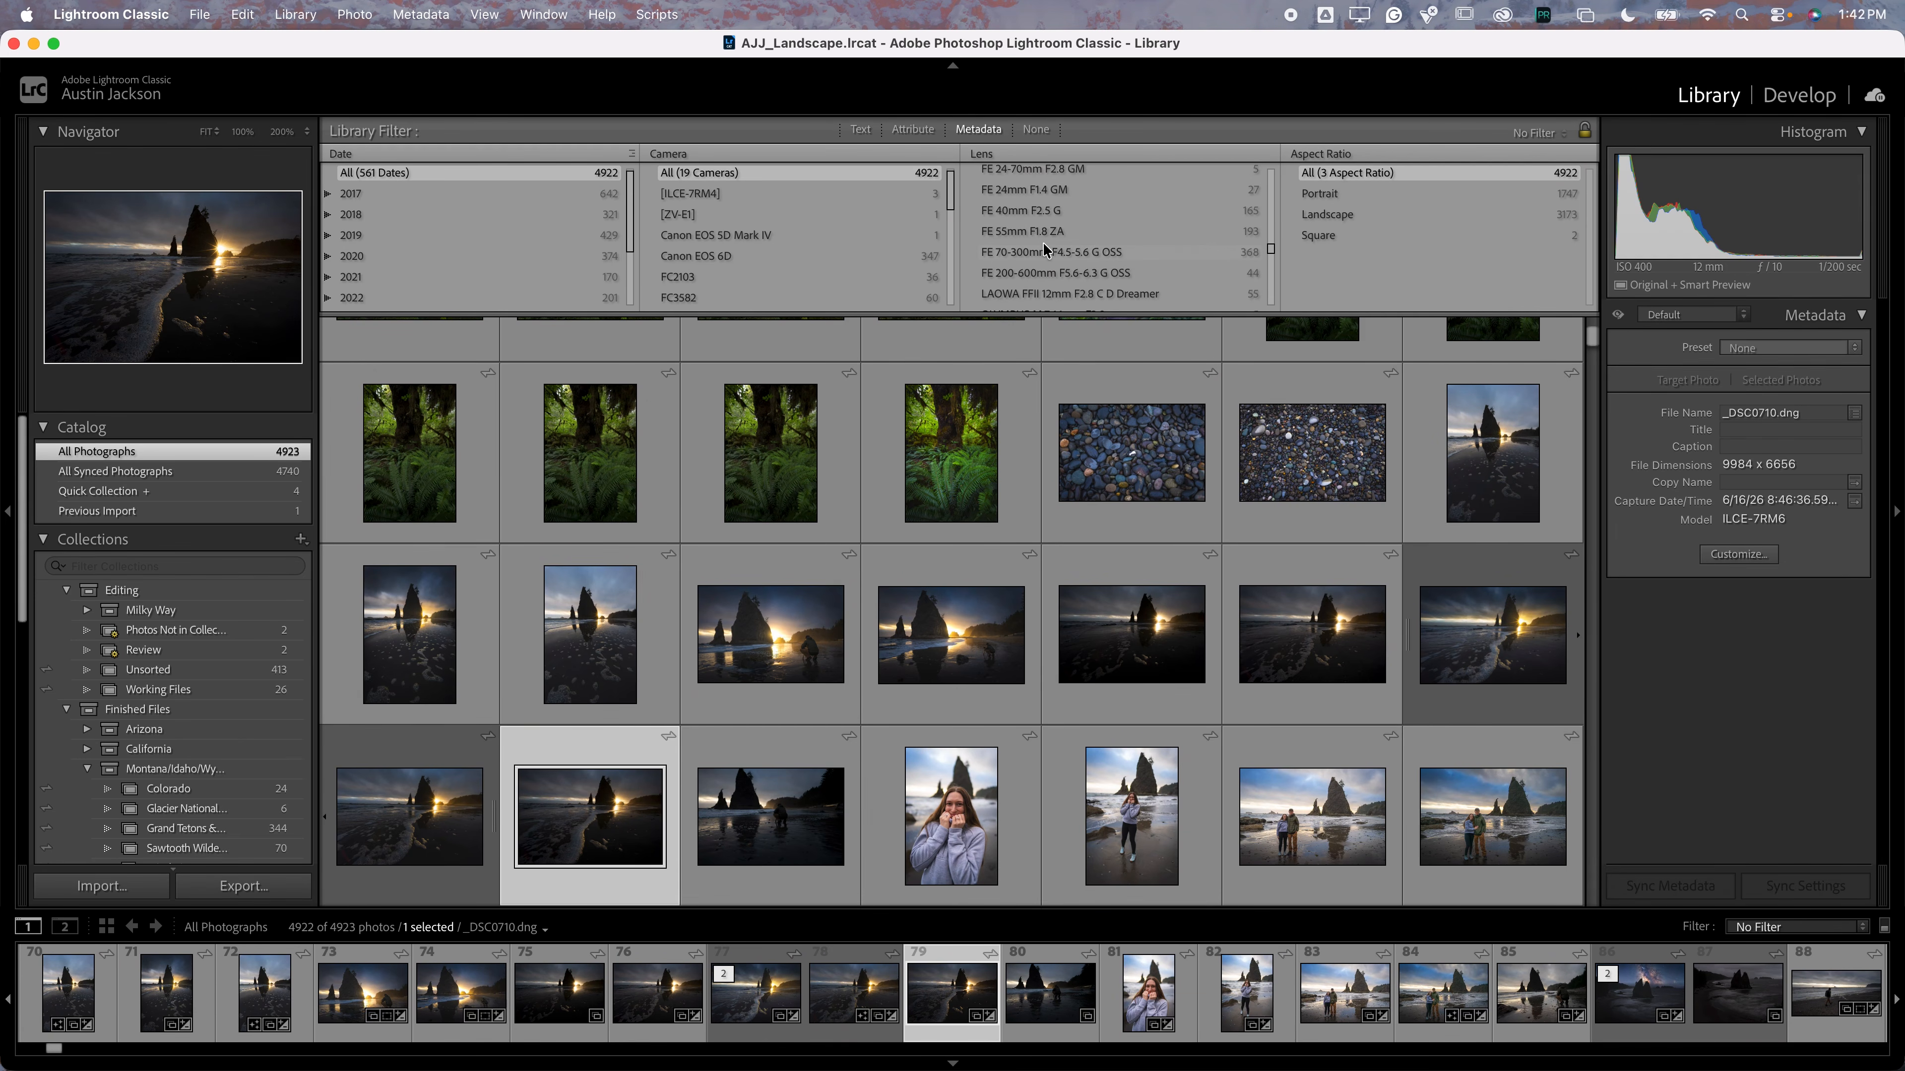
pyautogui.click(1043, 246)
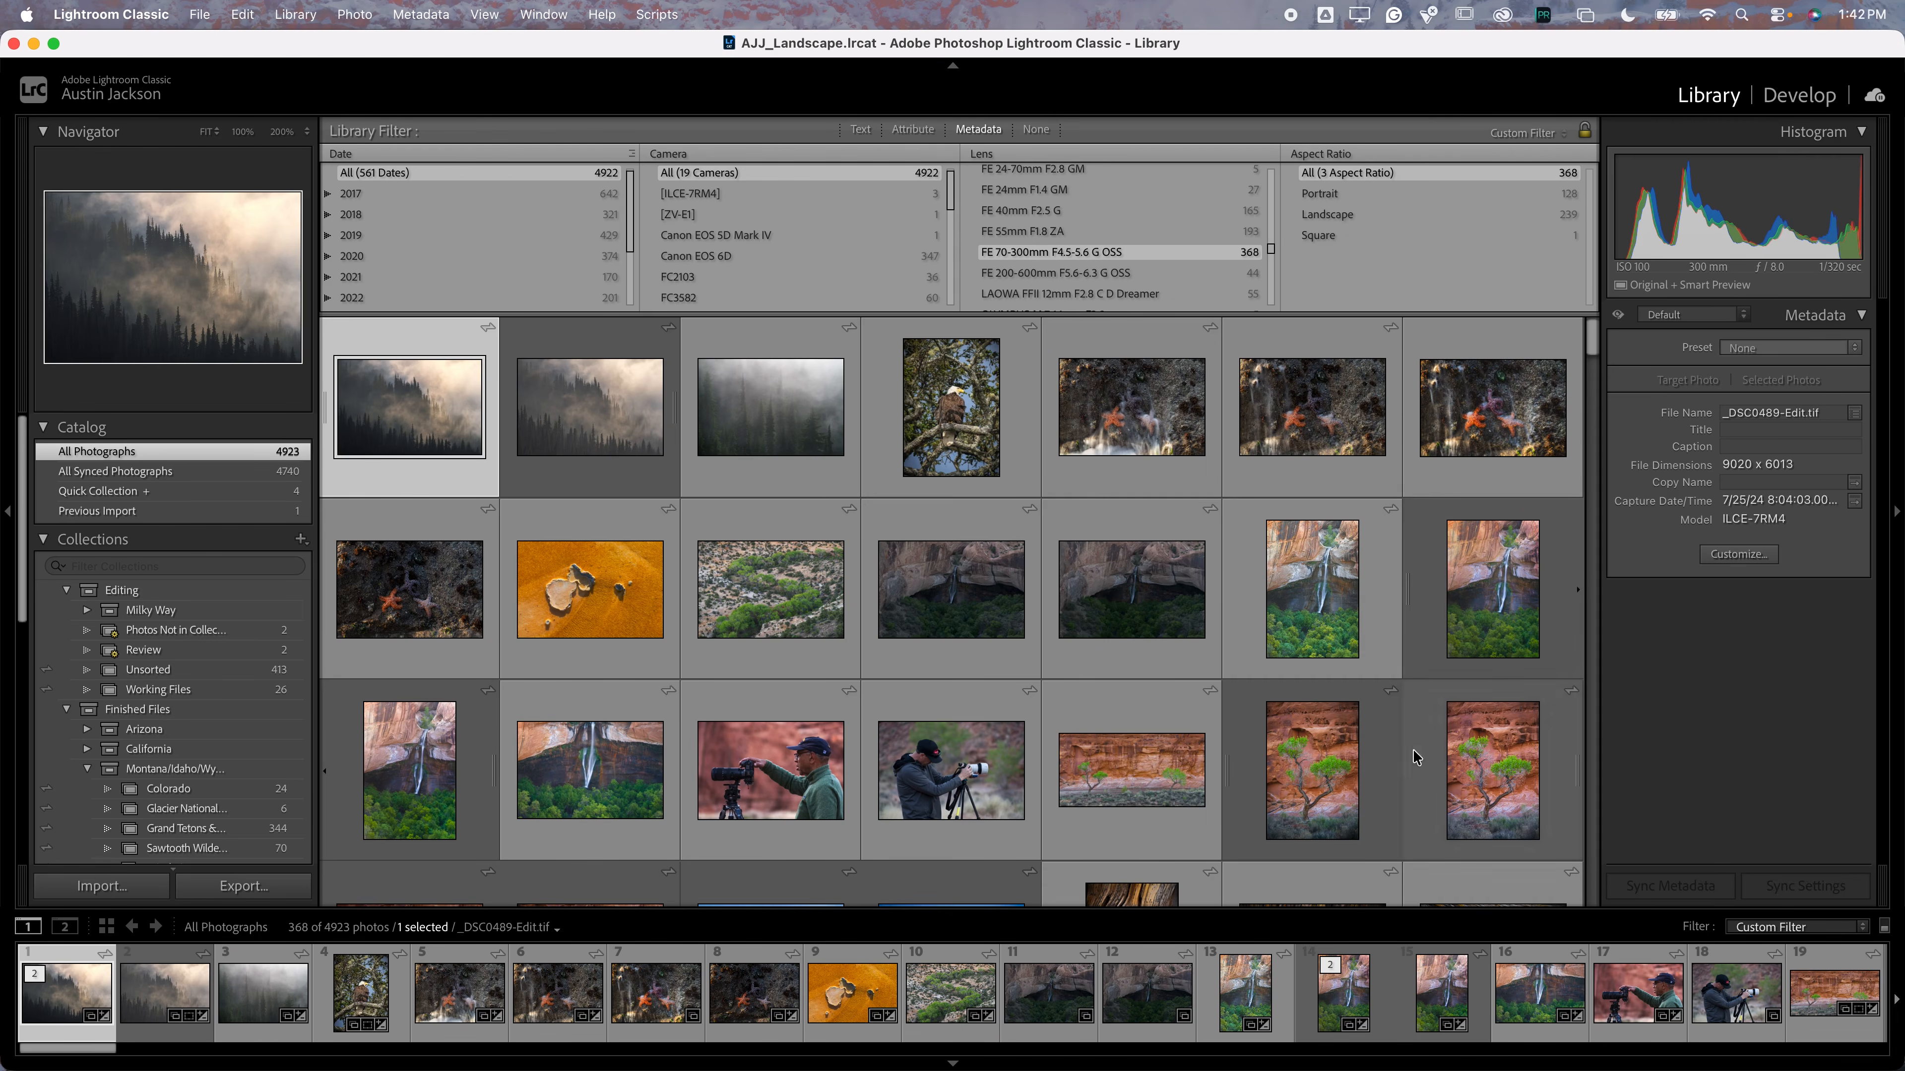
pyautogui.scroll(-5, 1035, 597)
pyautogui.scroll(6, 1036, 599)
# Filter the catalog to photos from 2026 taken with the ILCE-7RM6 camera and the FE 16-25mm F2.8 G lens
pyautogui.scroll(-2, 357, 283)
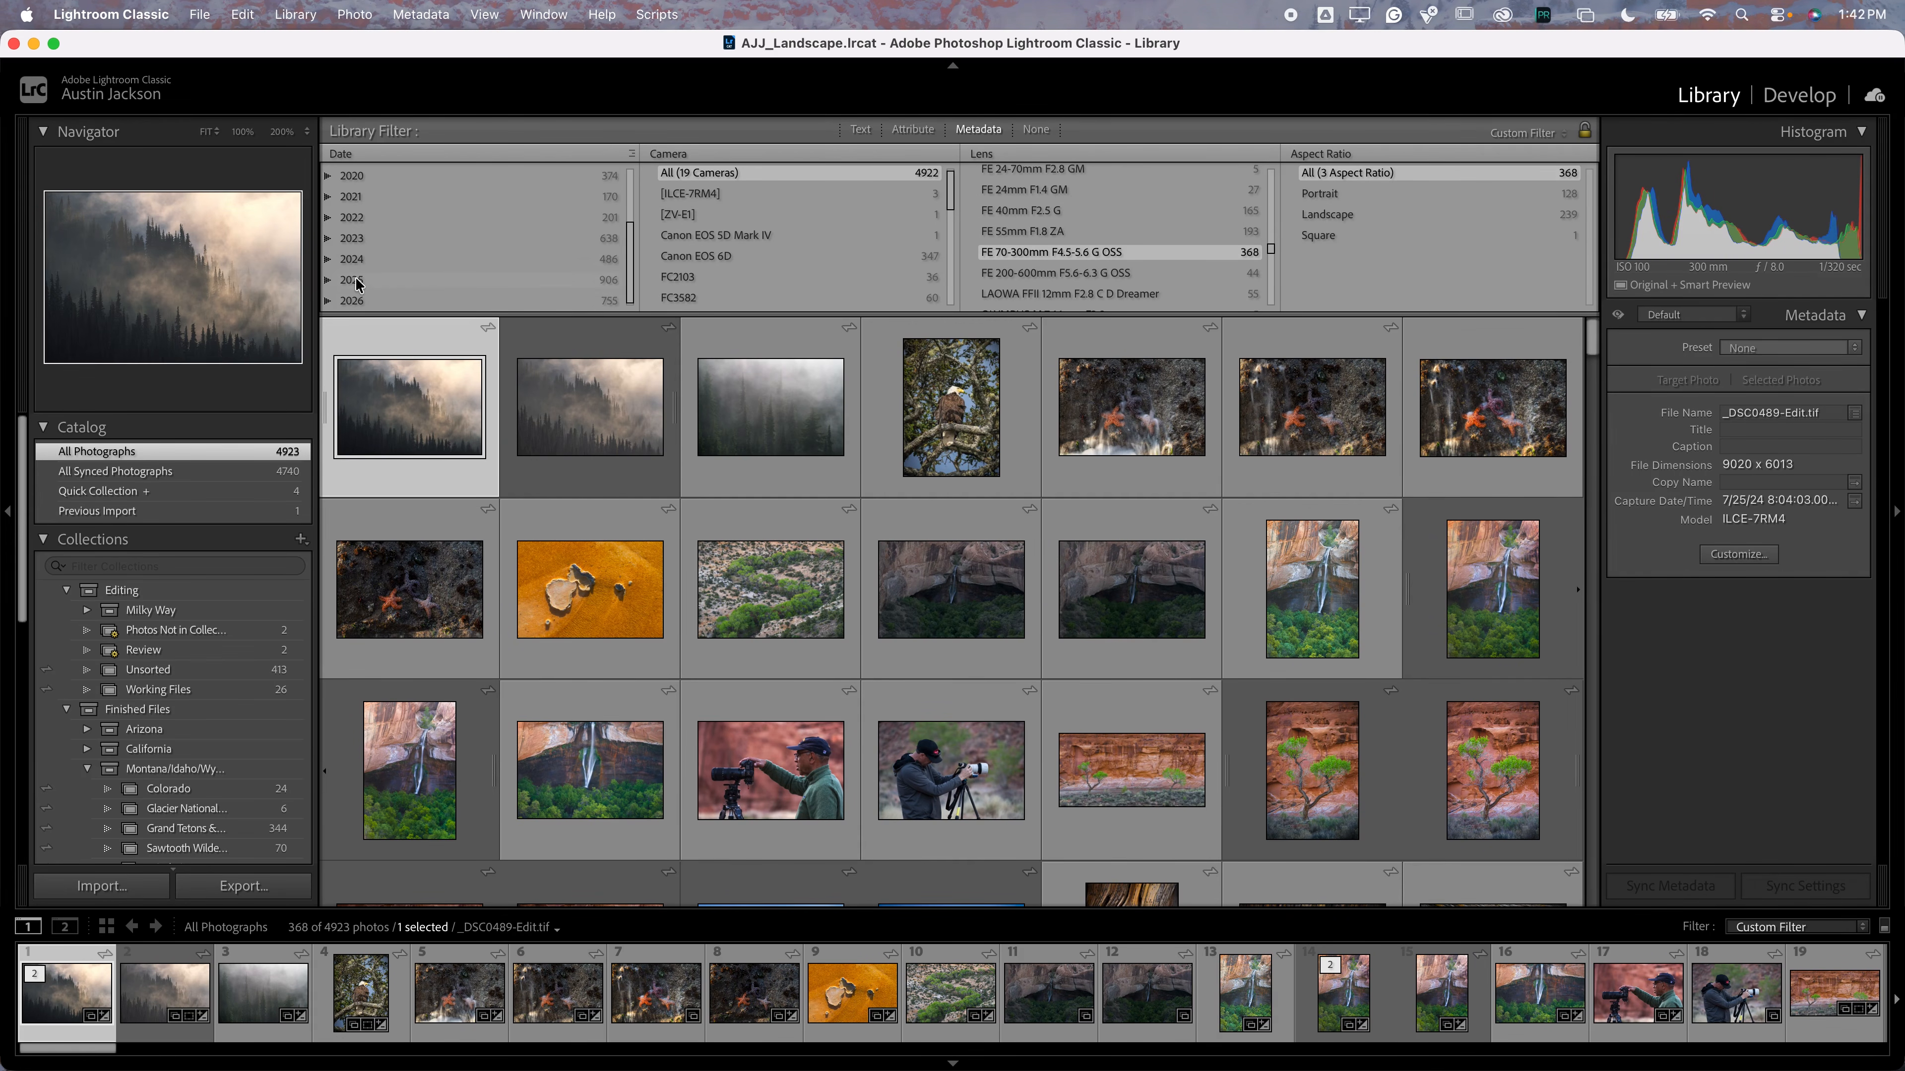
pyautogui.click(374, 298)
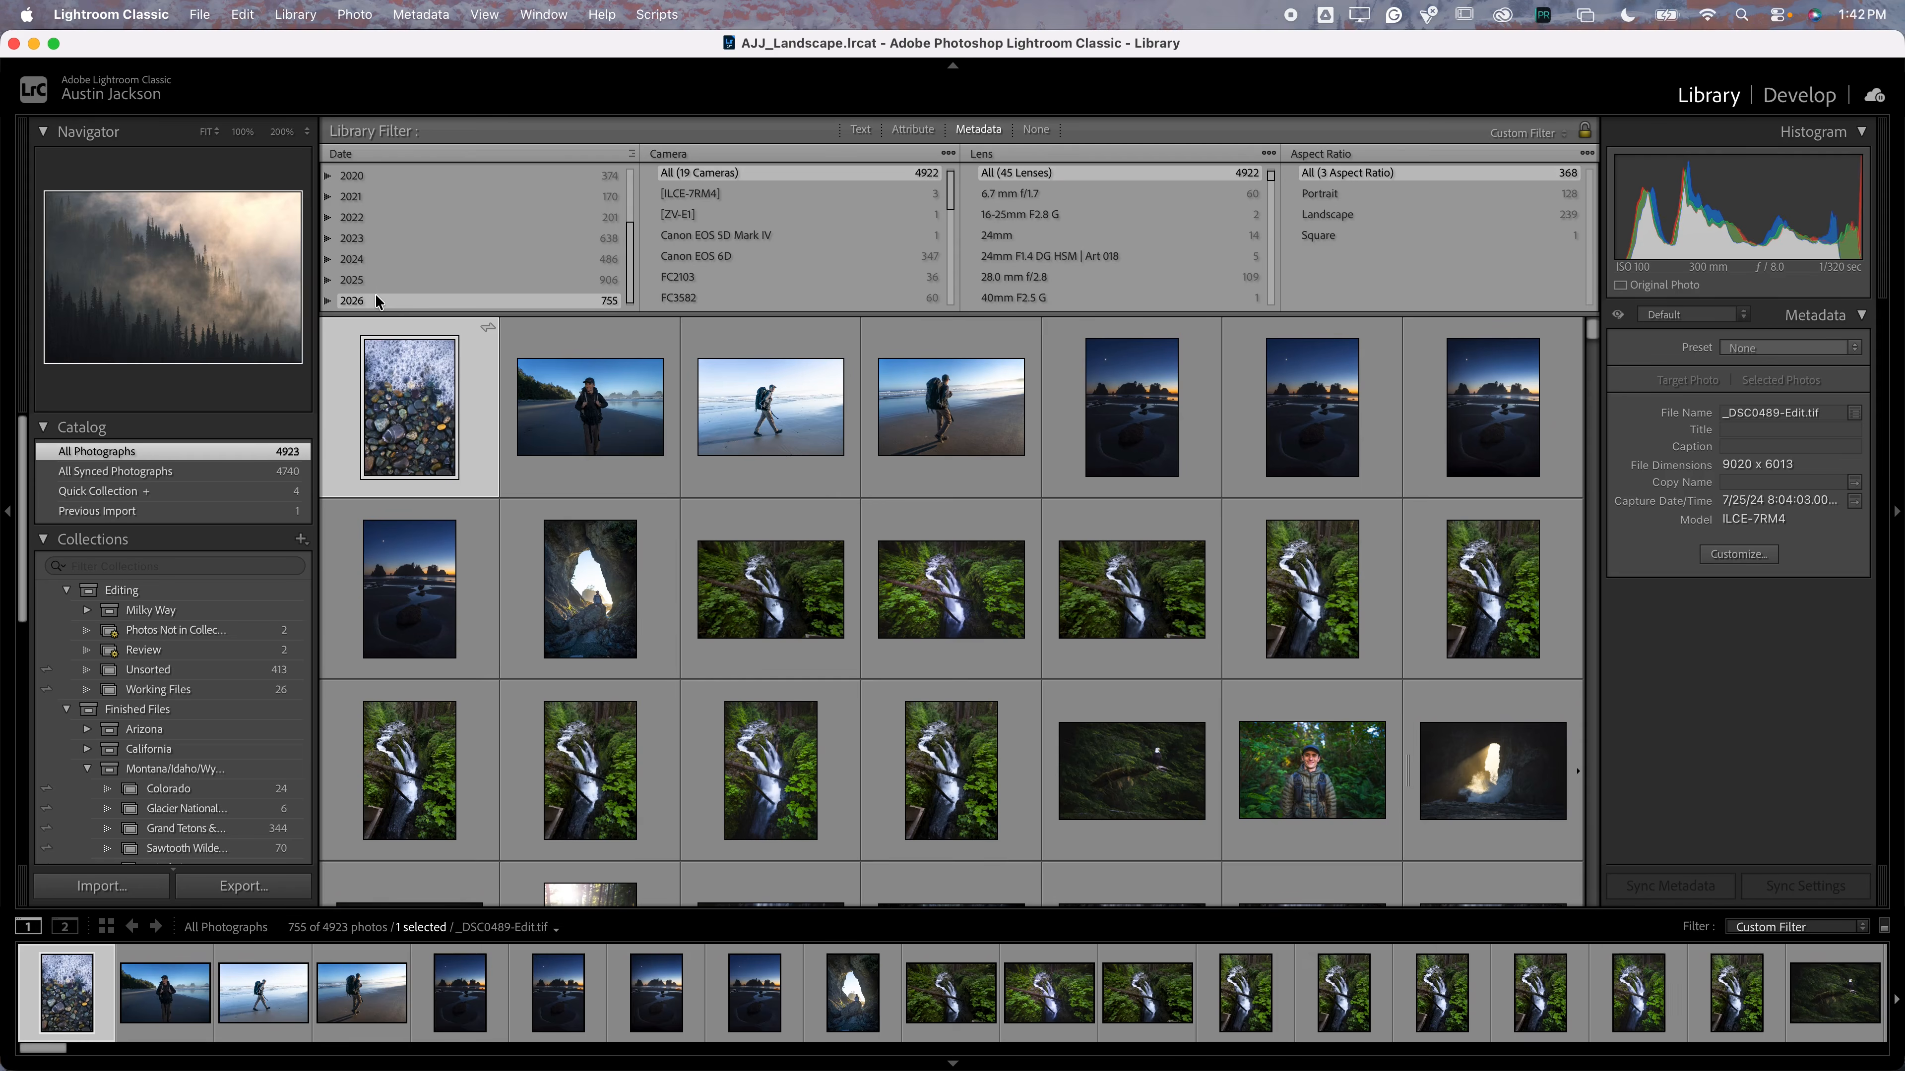
pyautogui.scroll(-1, 772, 234)
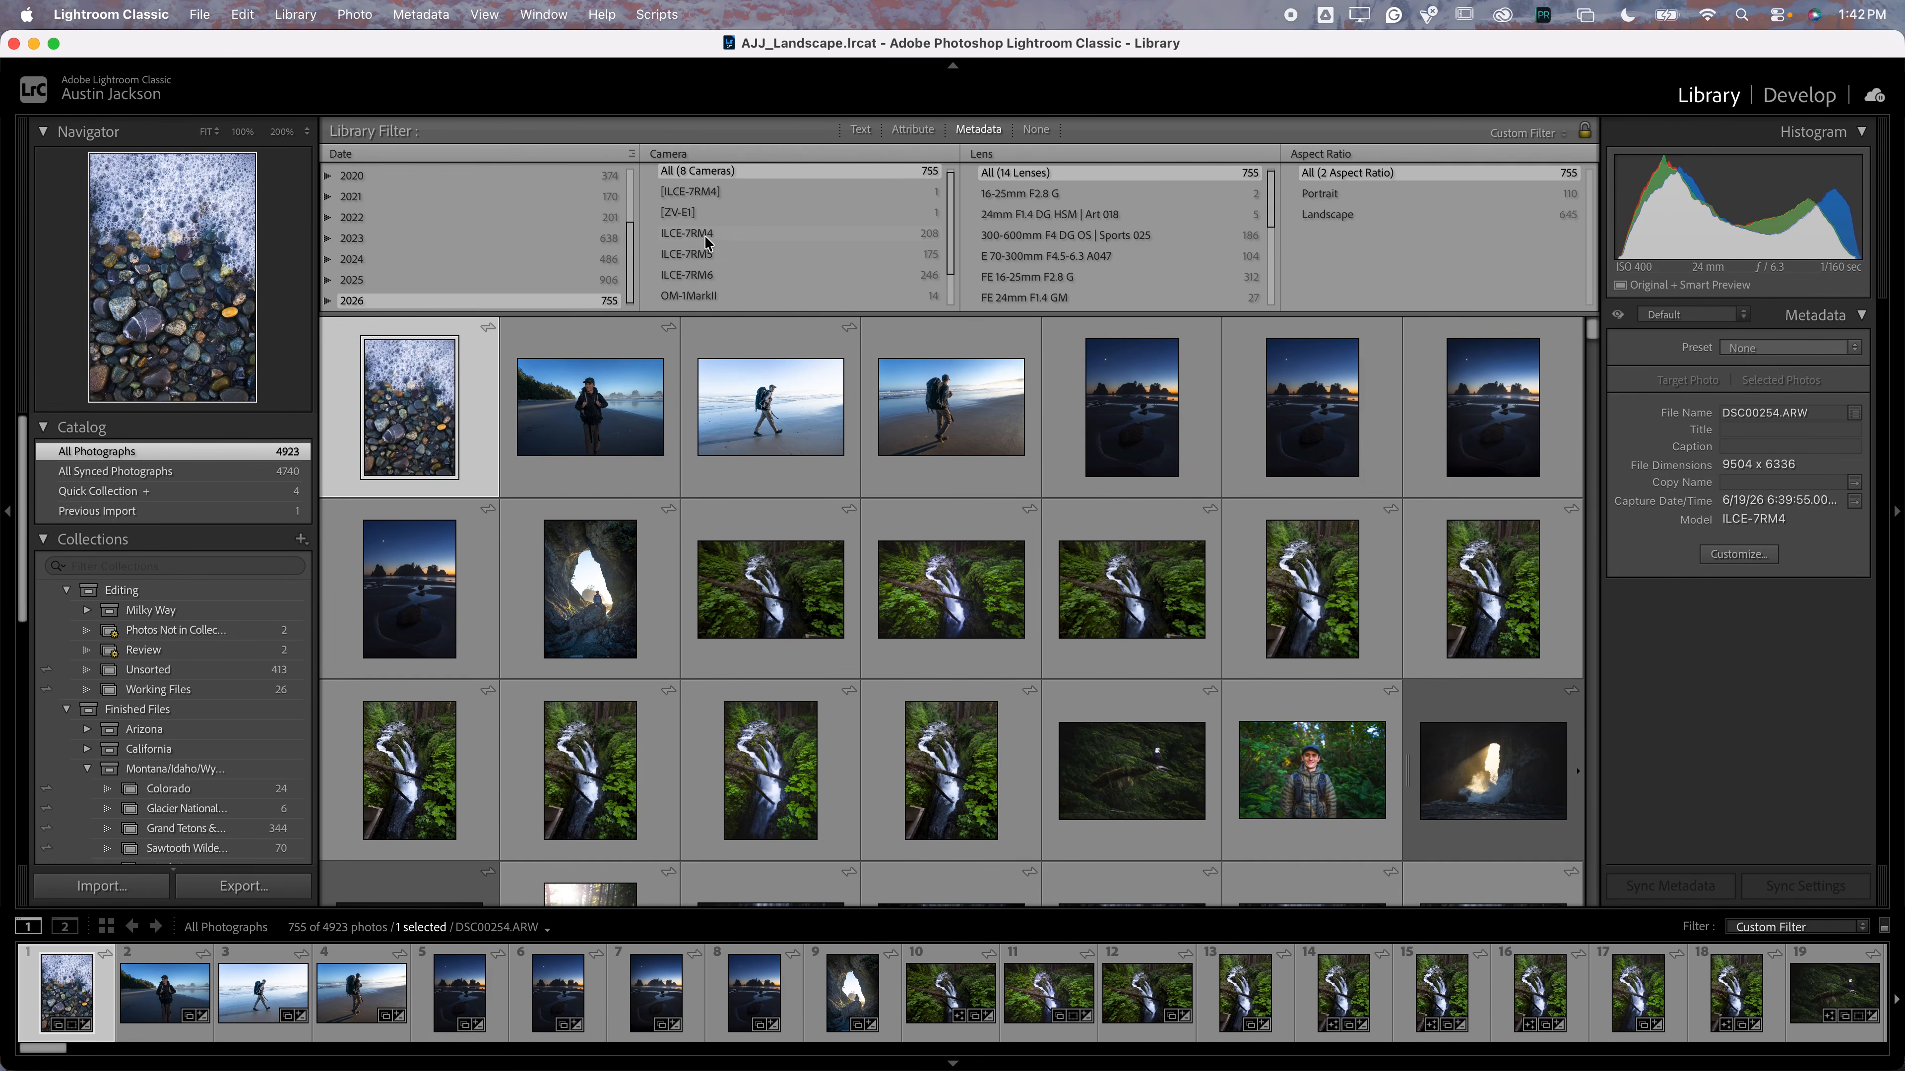
pyautogui.click(684, 270)
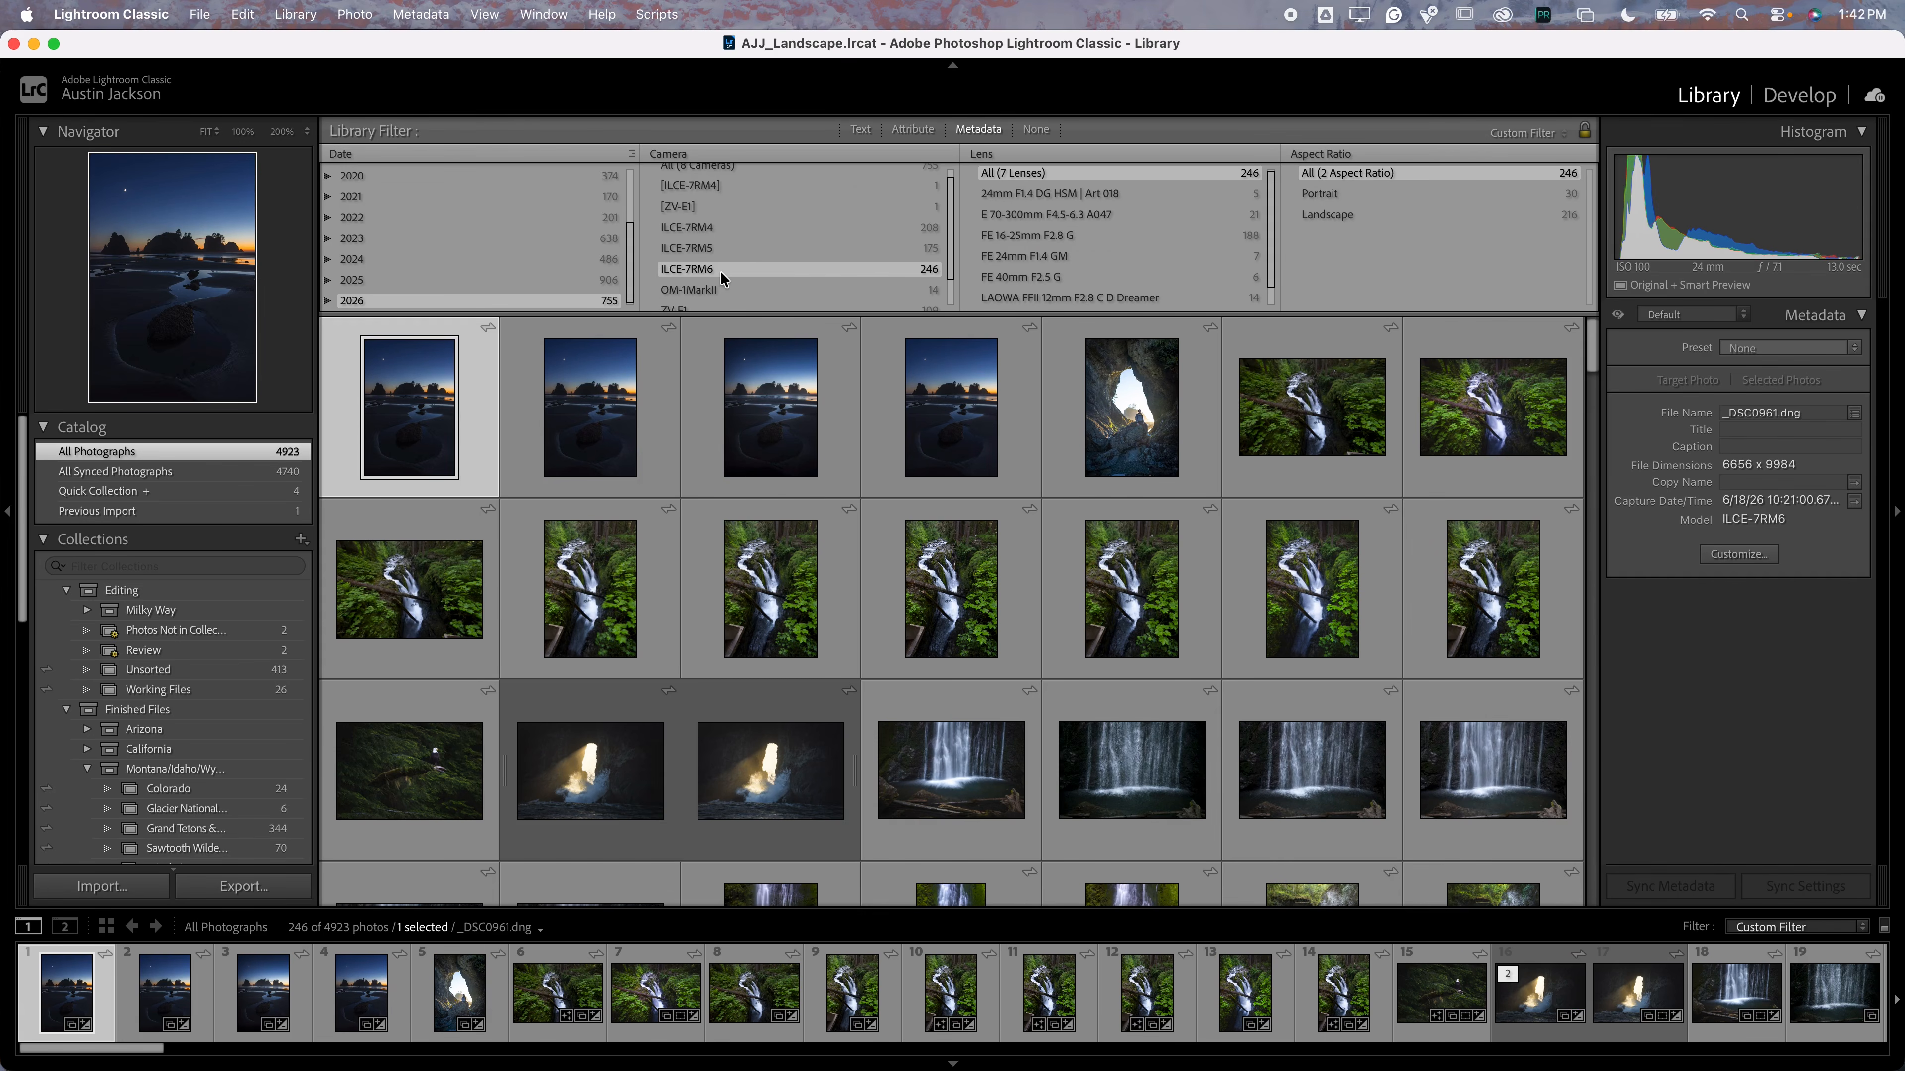
pyautogui.click(1040, 242)
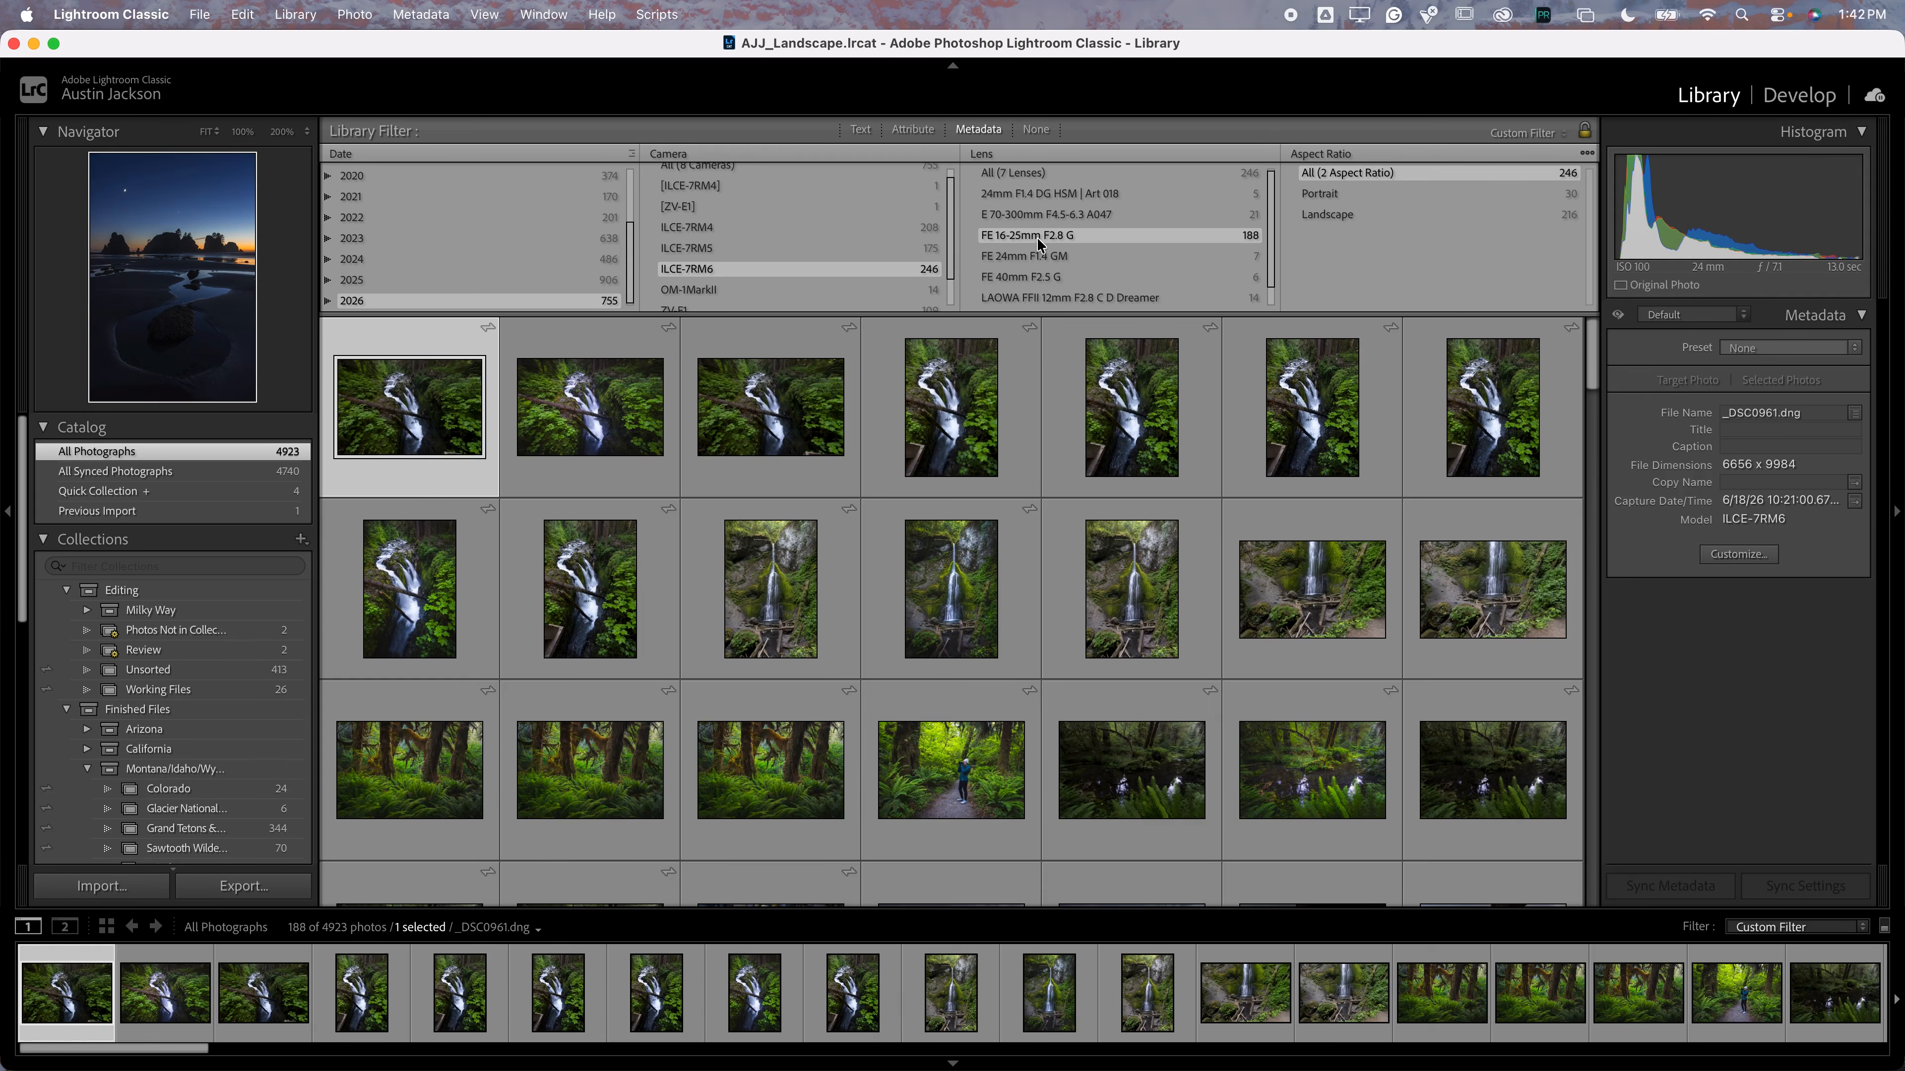
# Restrict the filtered photos to the Landscape aspect ratio, look through them, and switch the restriction to Portrait
pyautogui.click(1363, 216)
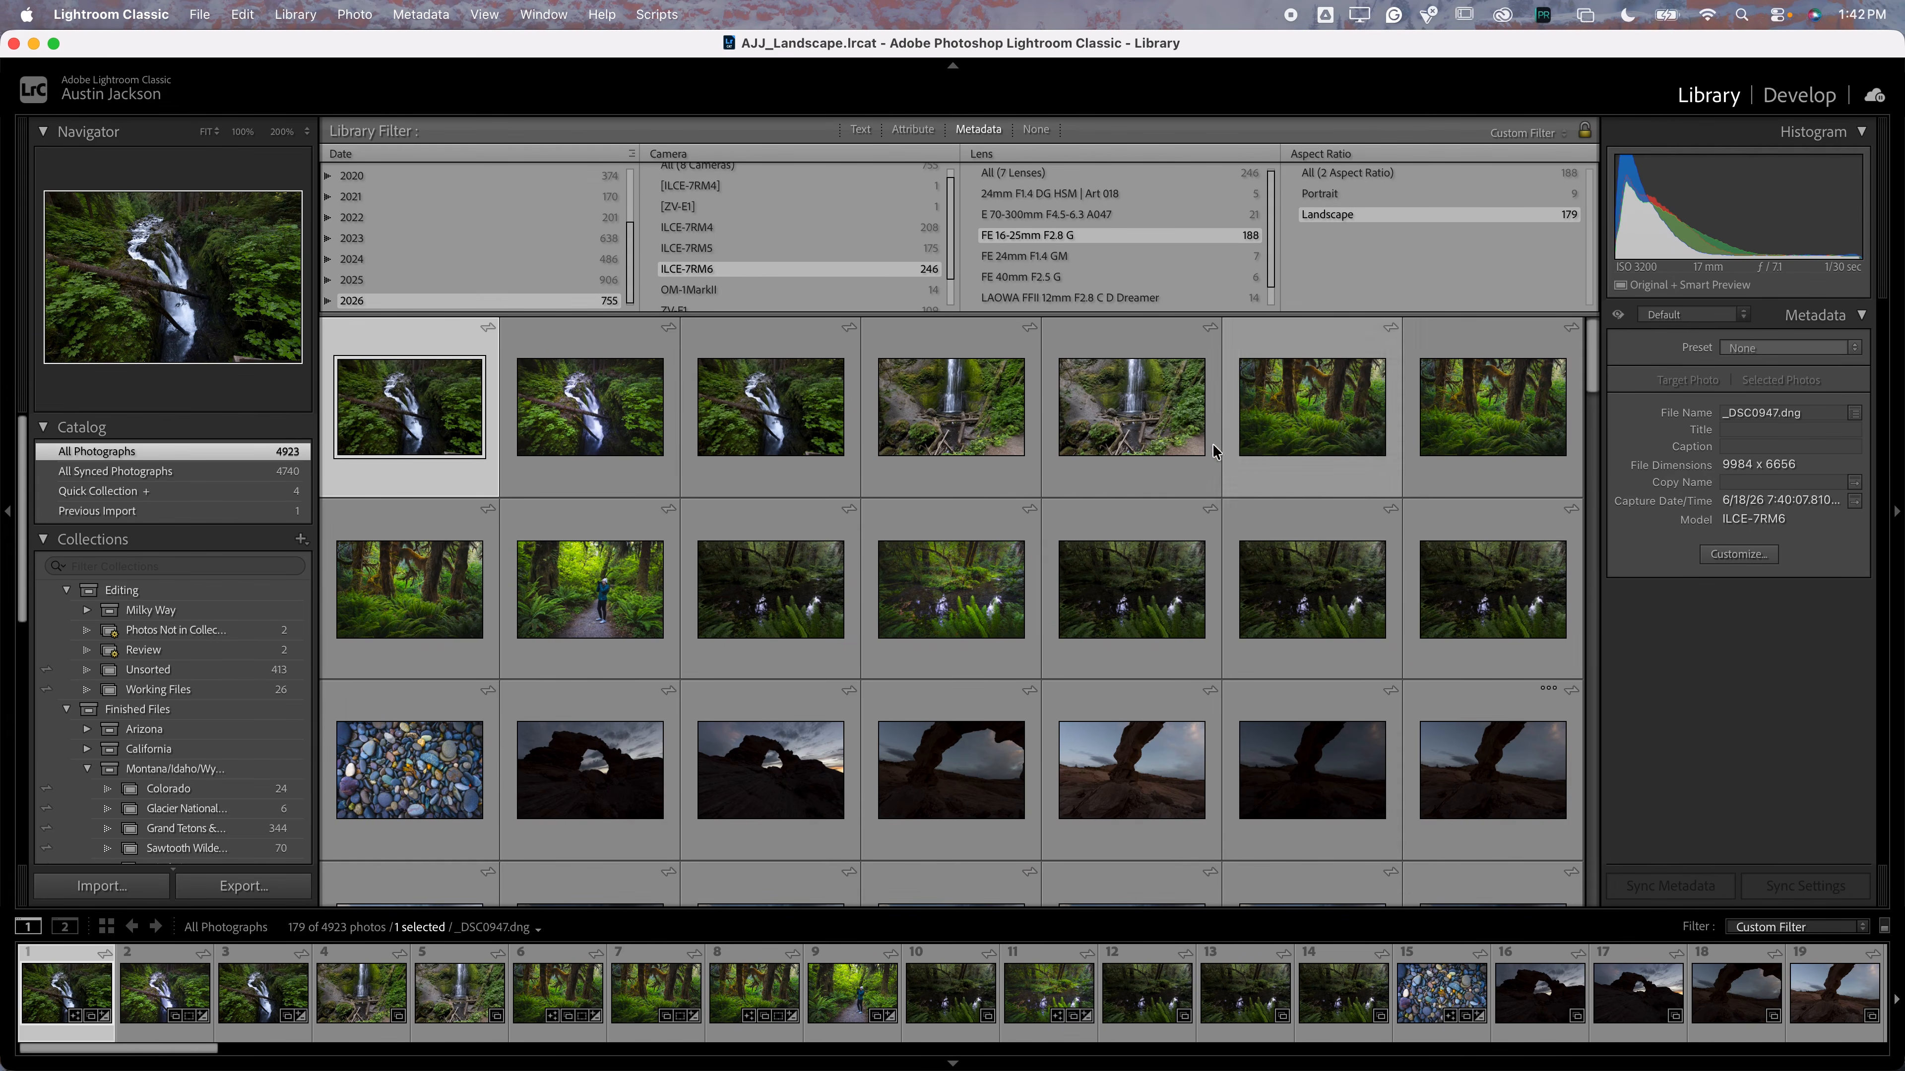
pyautogui.scroll(-10, 1147, 570)
pyautogui.scroll(10, 1119, 573)
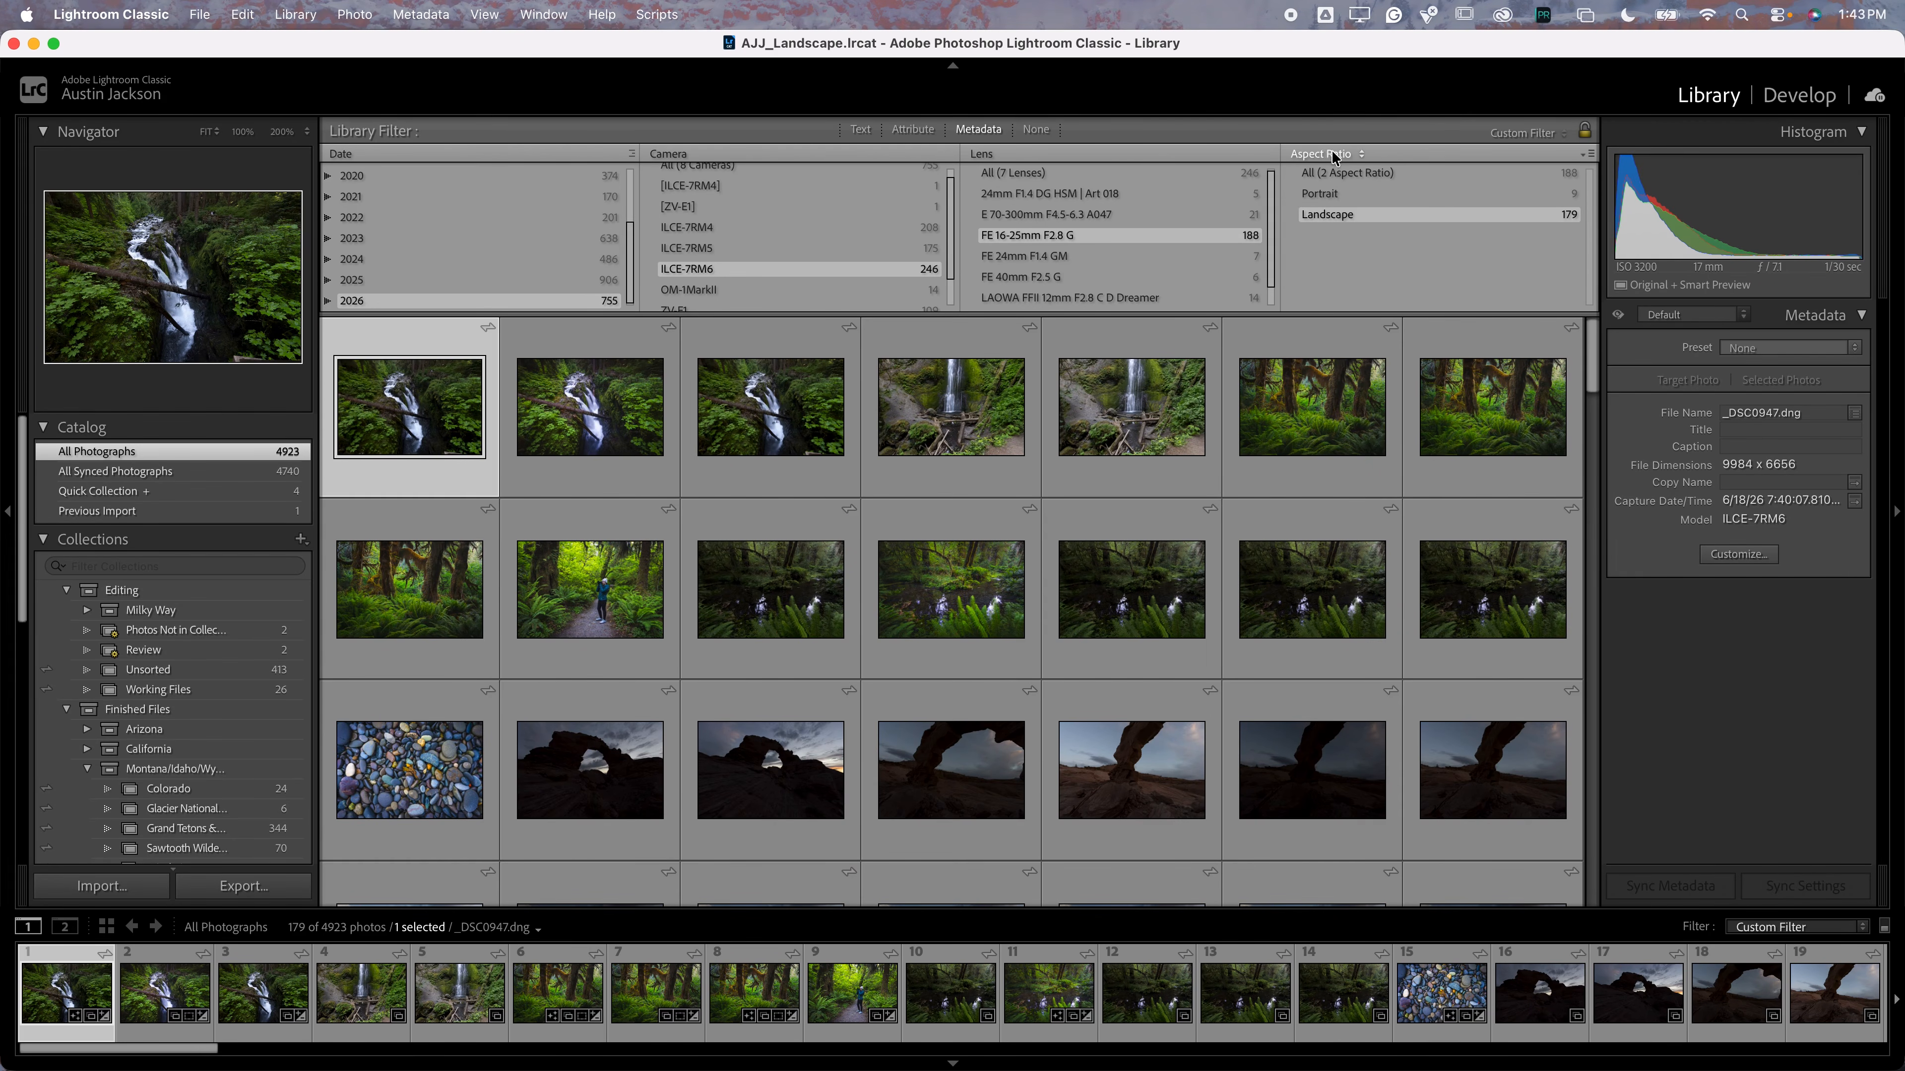
pyautogui.click(1332, 193)
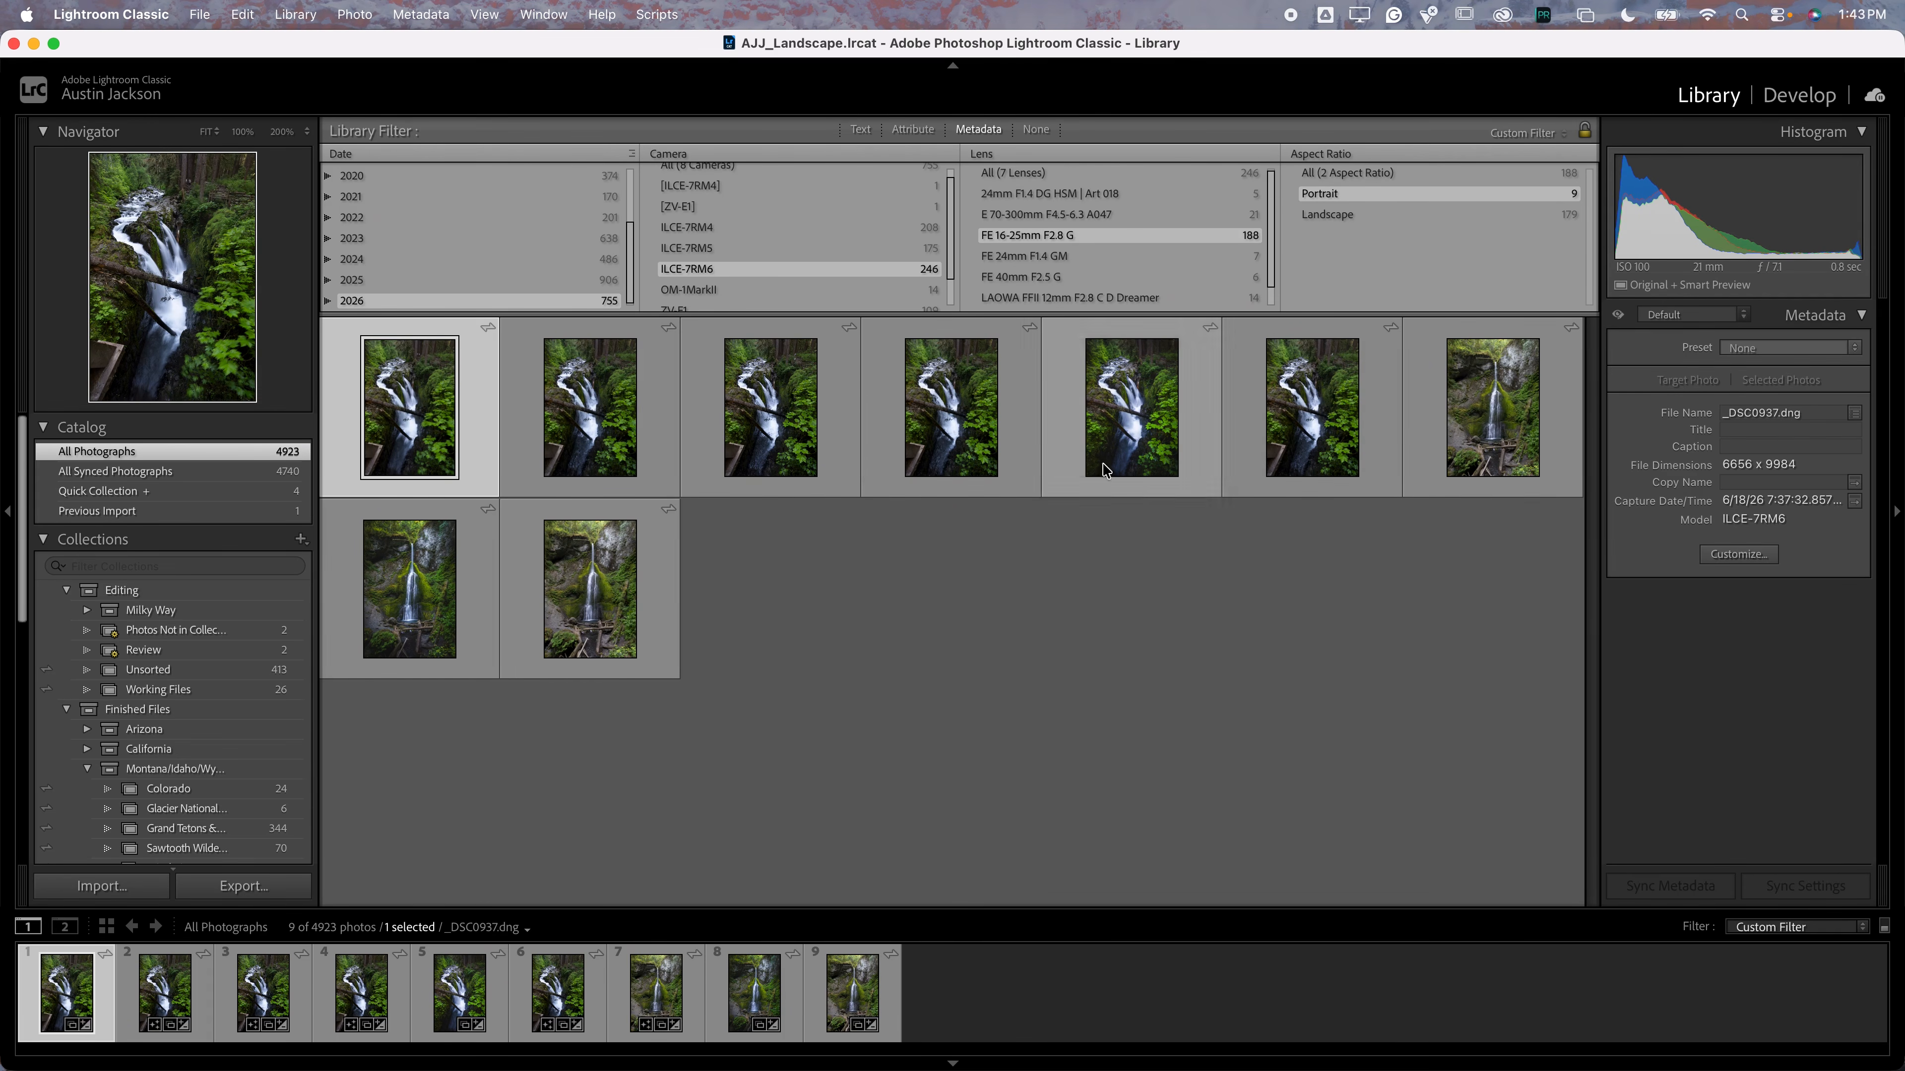
# Examine the criteria available for the Aspect Ratio filter column, including the Develop ones, and turn the Library Filter off
pyautogui.click(1326, 153)
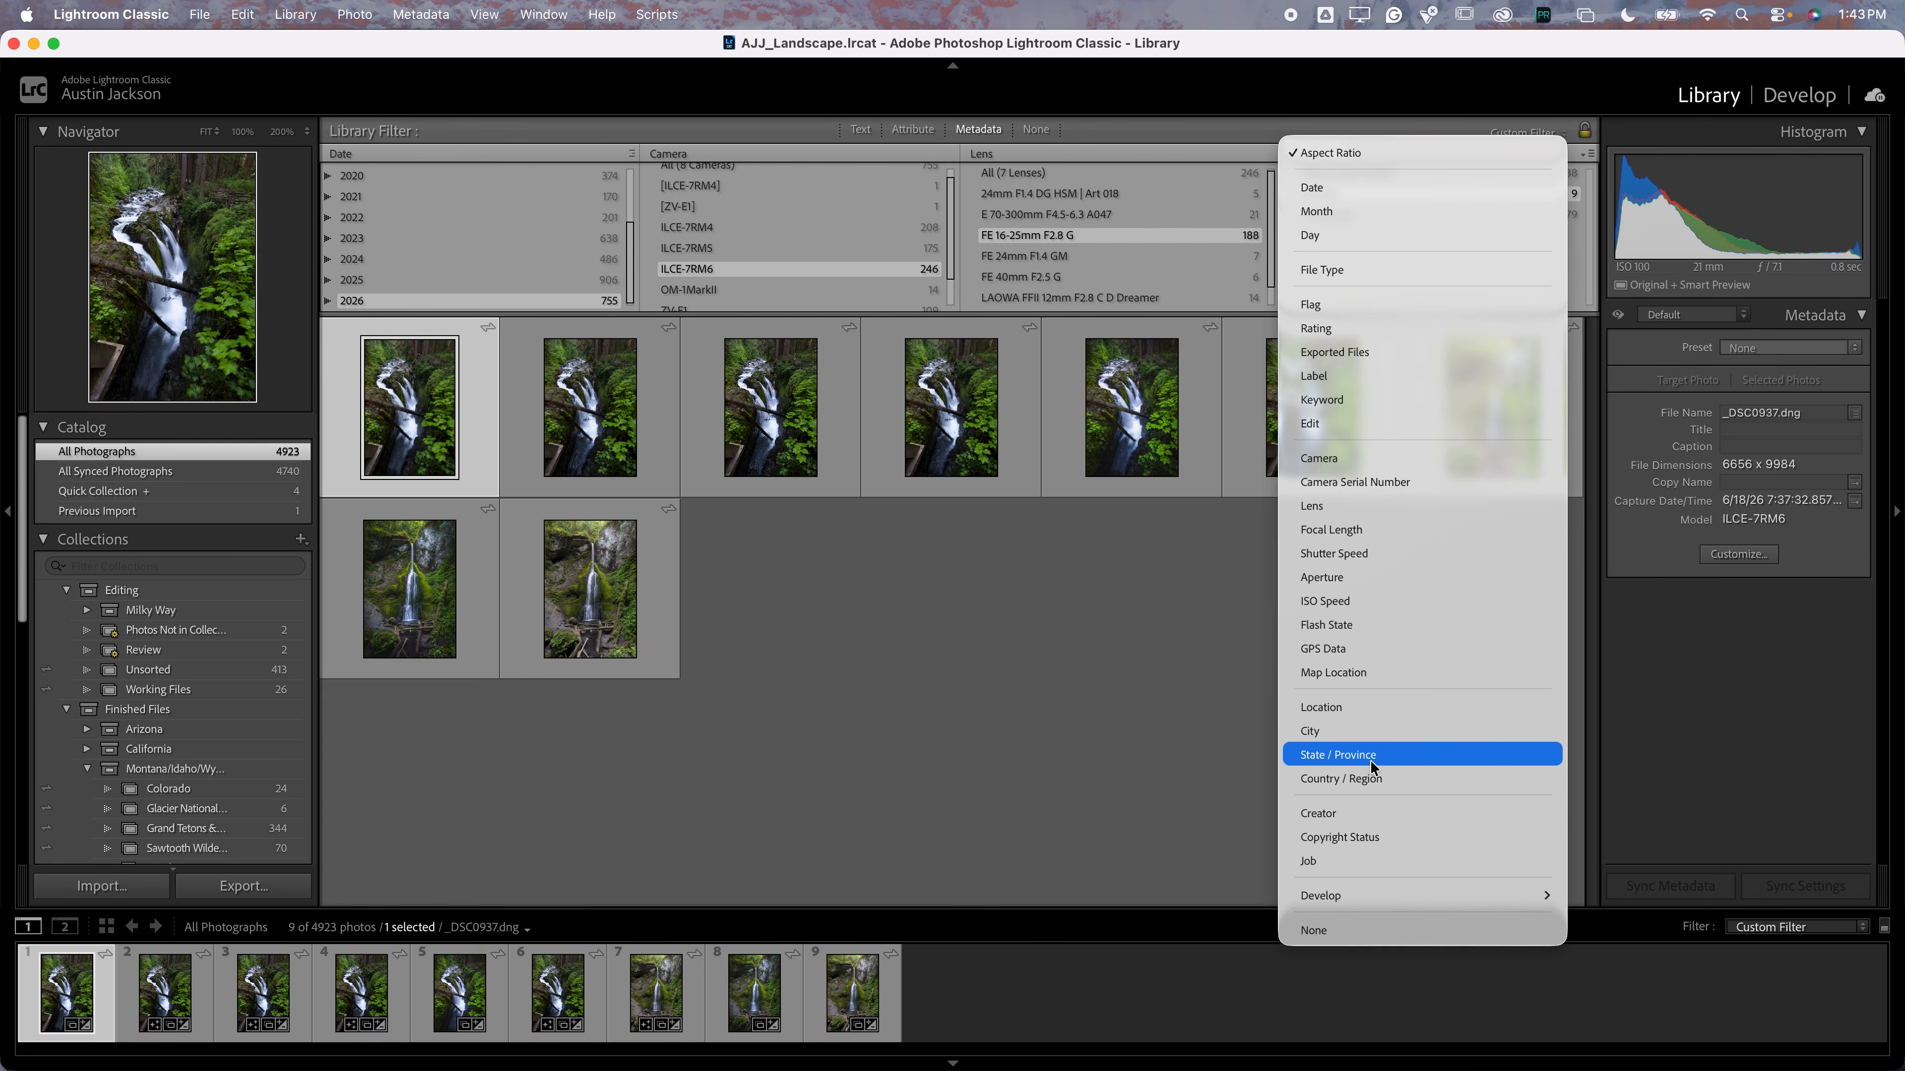
pyautogui.moveTo(1409, 893)
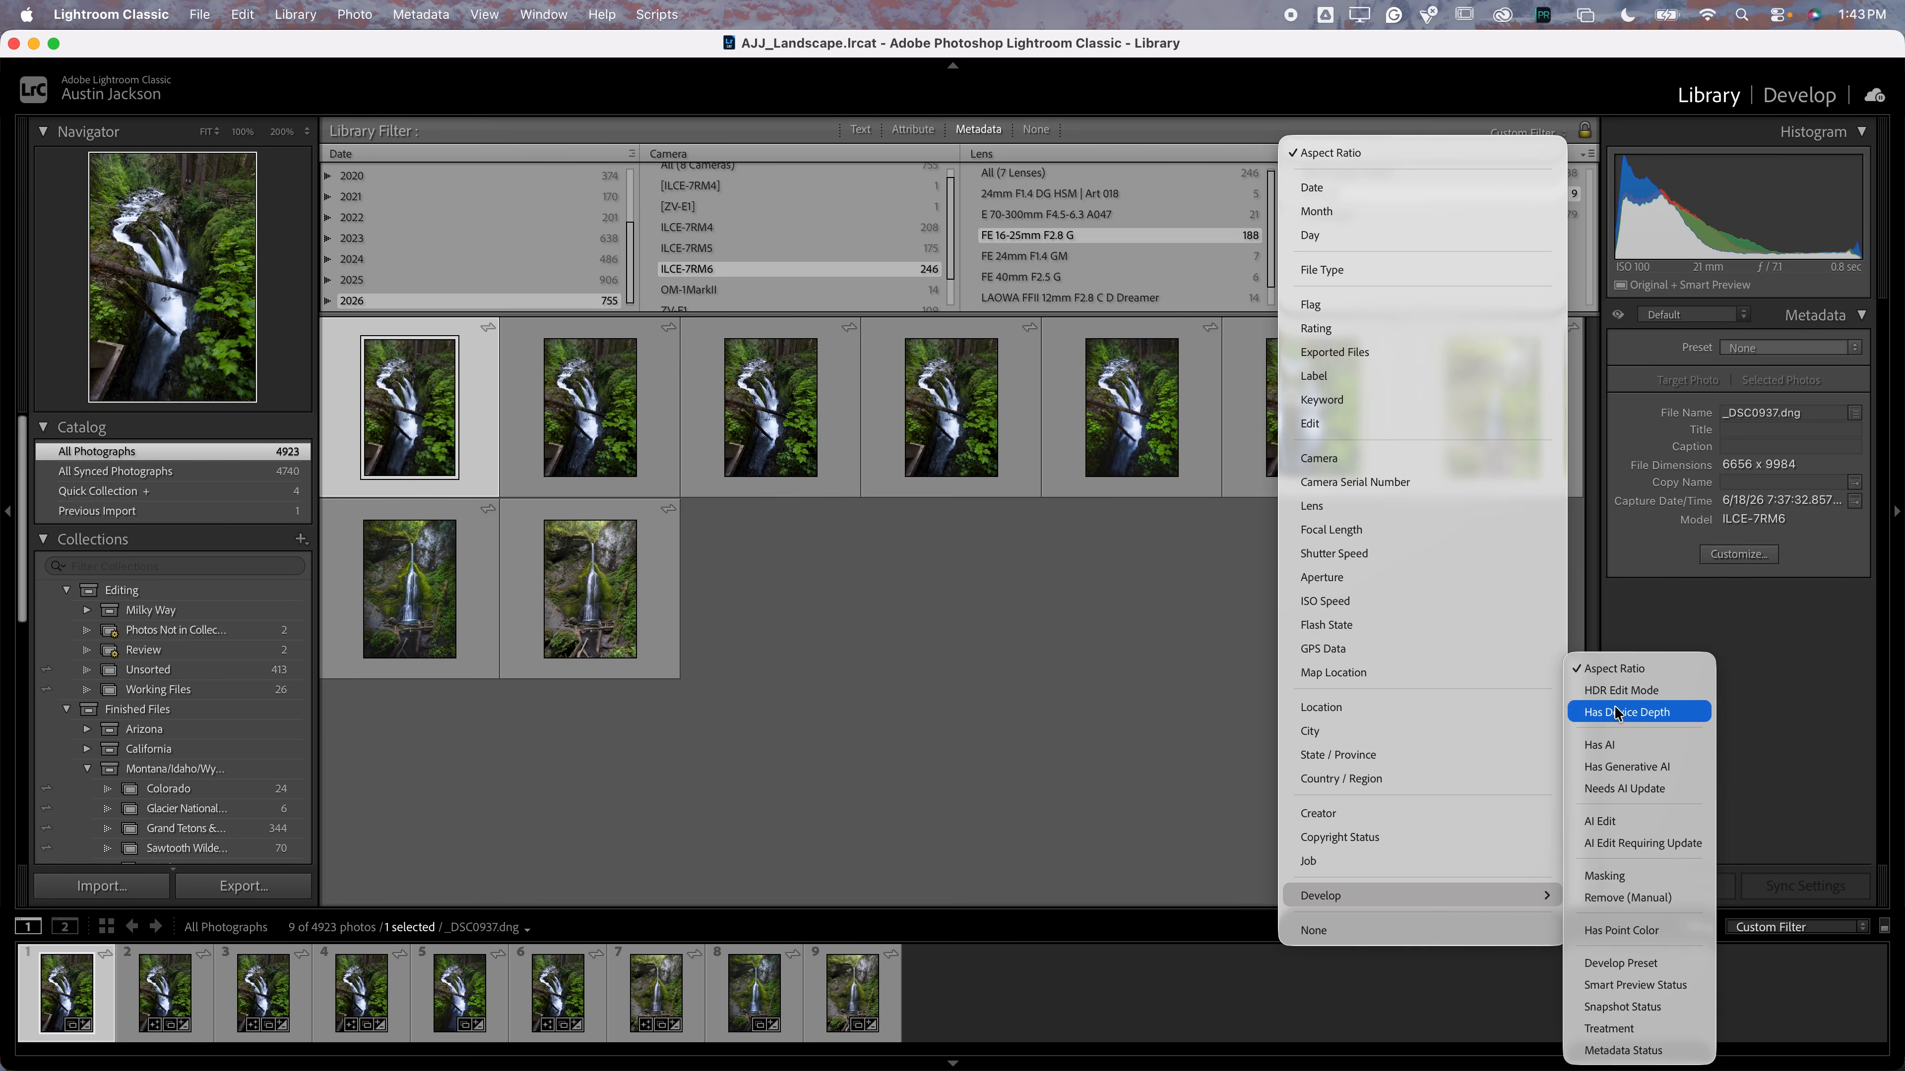
pyautogui.click(1047, 574)
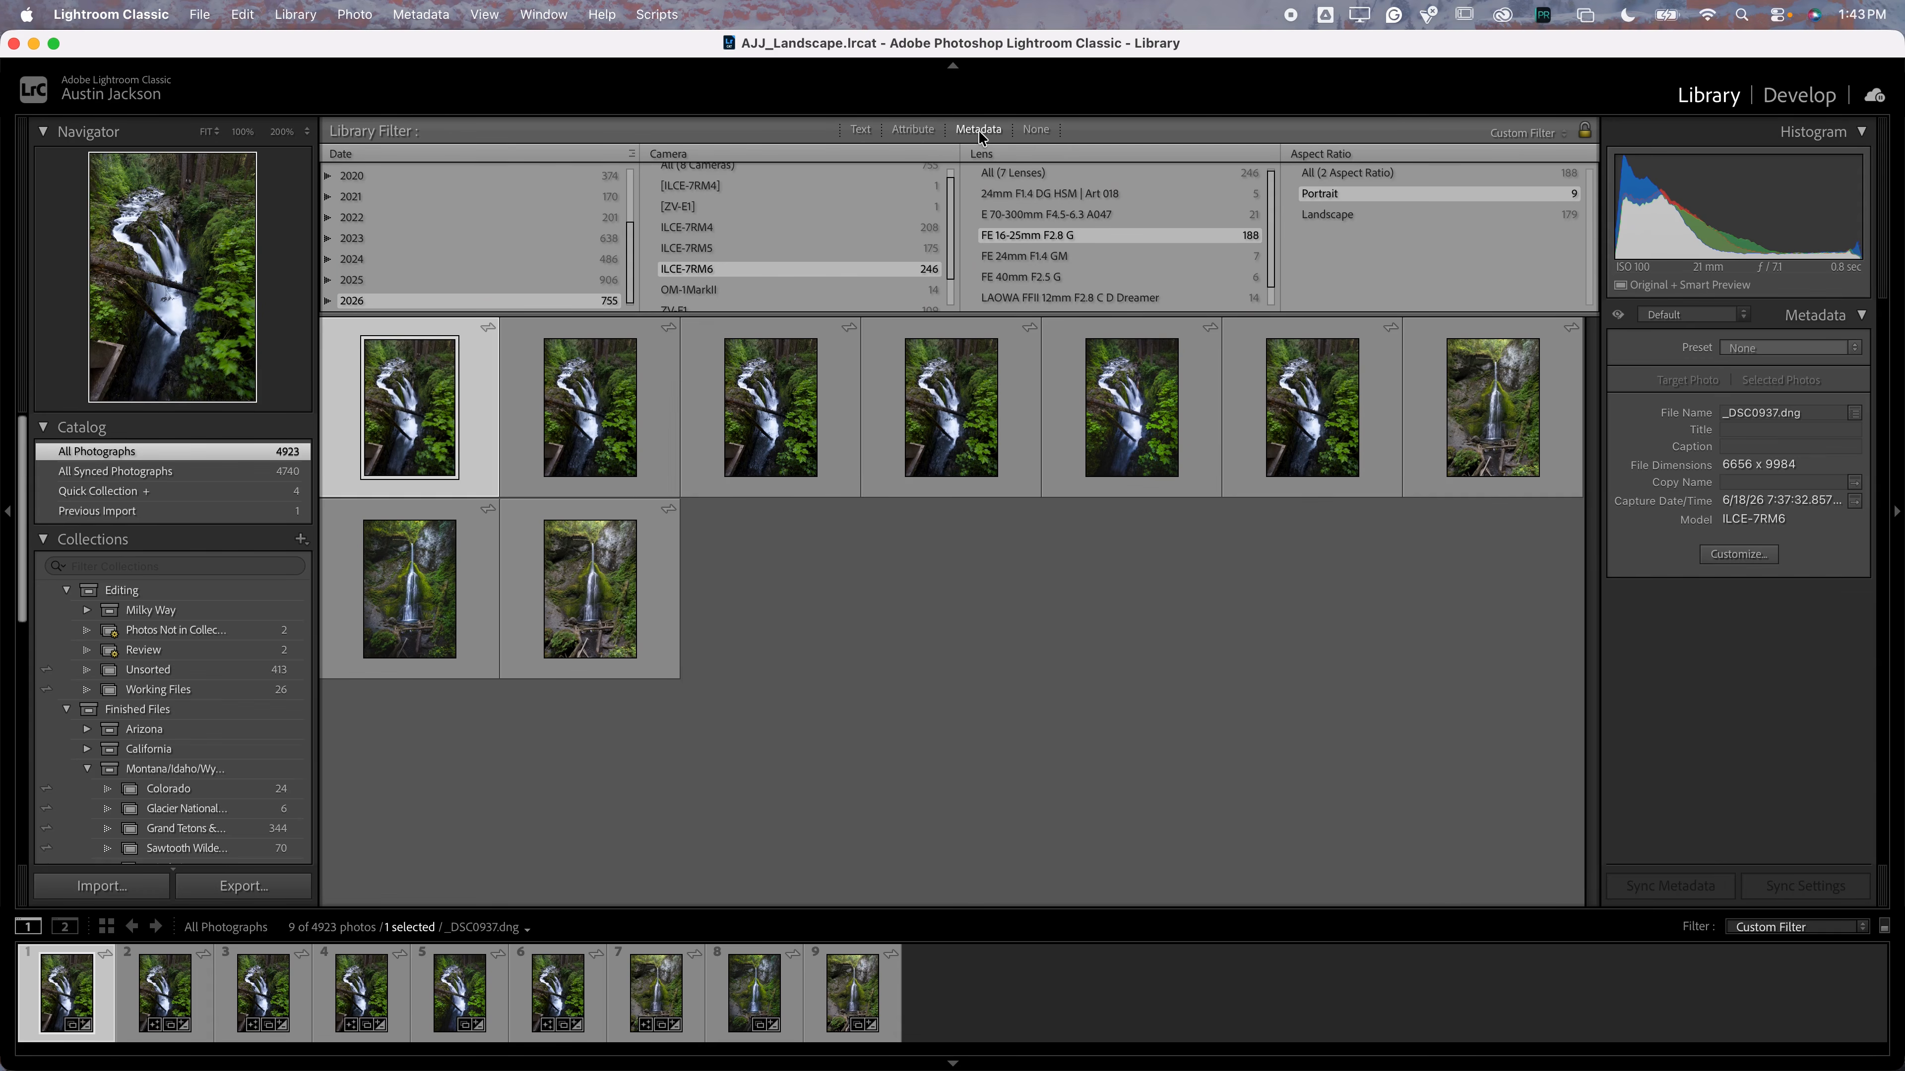
pyautogui.click(1033, 130)
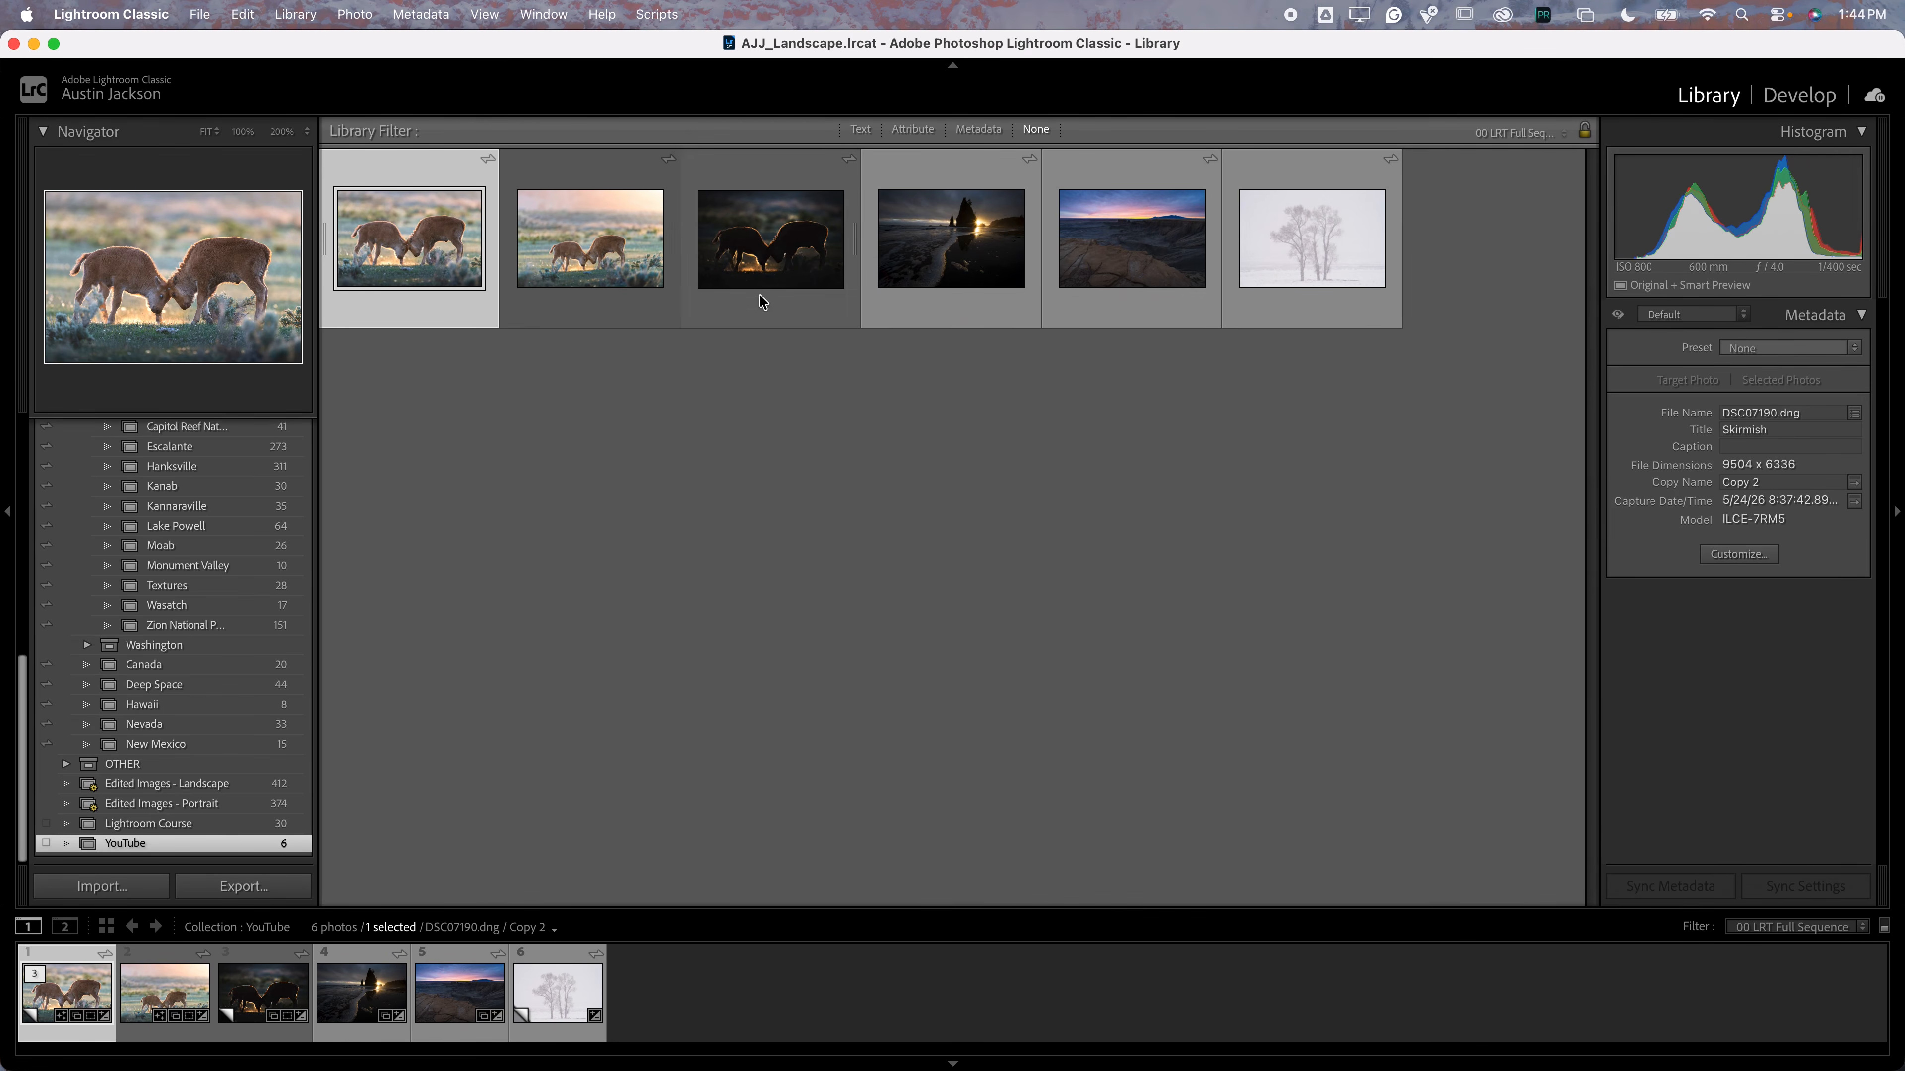
# Compare the bright first and dark third bison calf photos side by side, with the side panels and filmstrip hidden
pyautogui.keyDown('super'); pyautogui.click(763, 261); pyautogui.keyUp('super')
pyautogui.press('c')
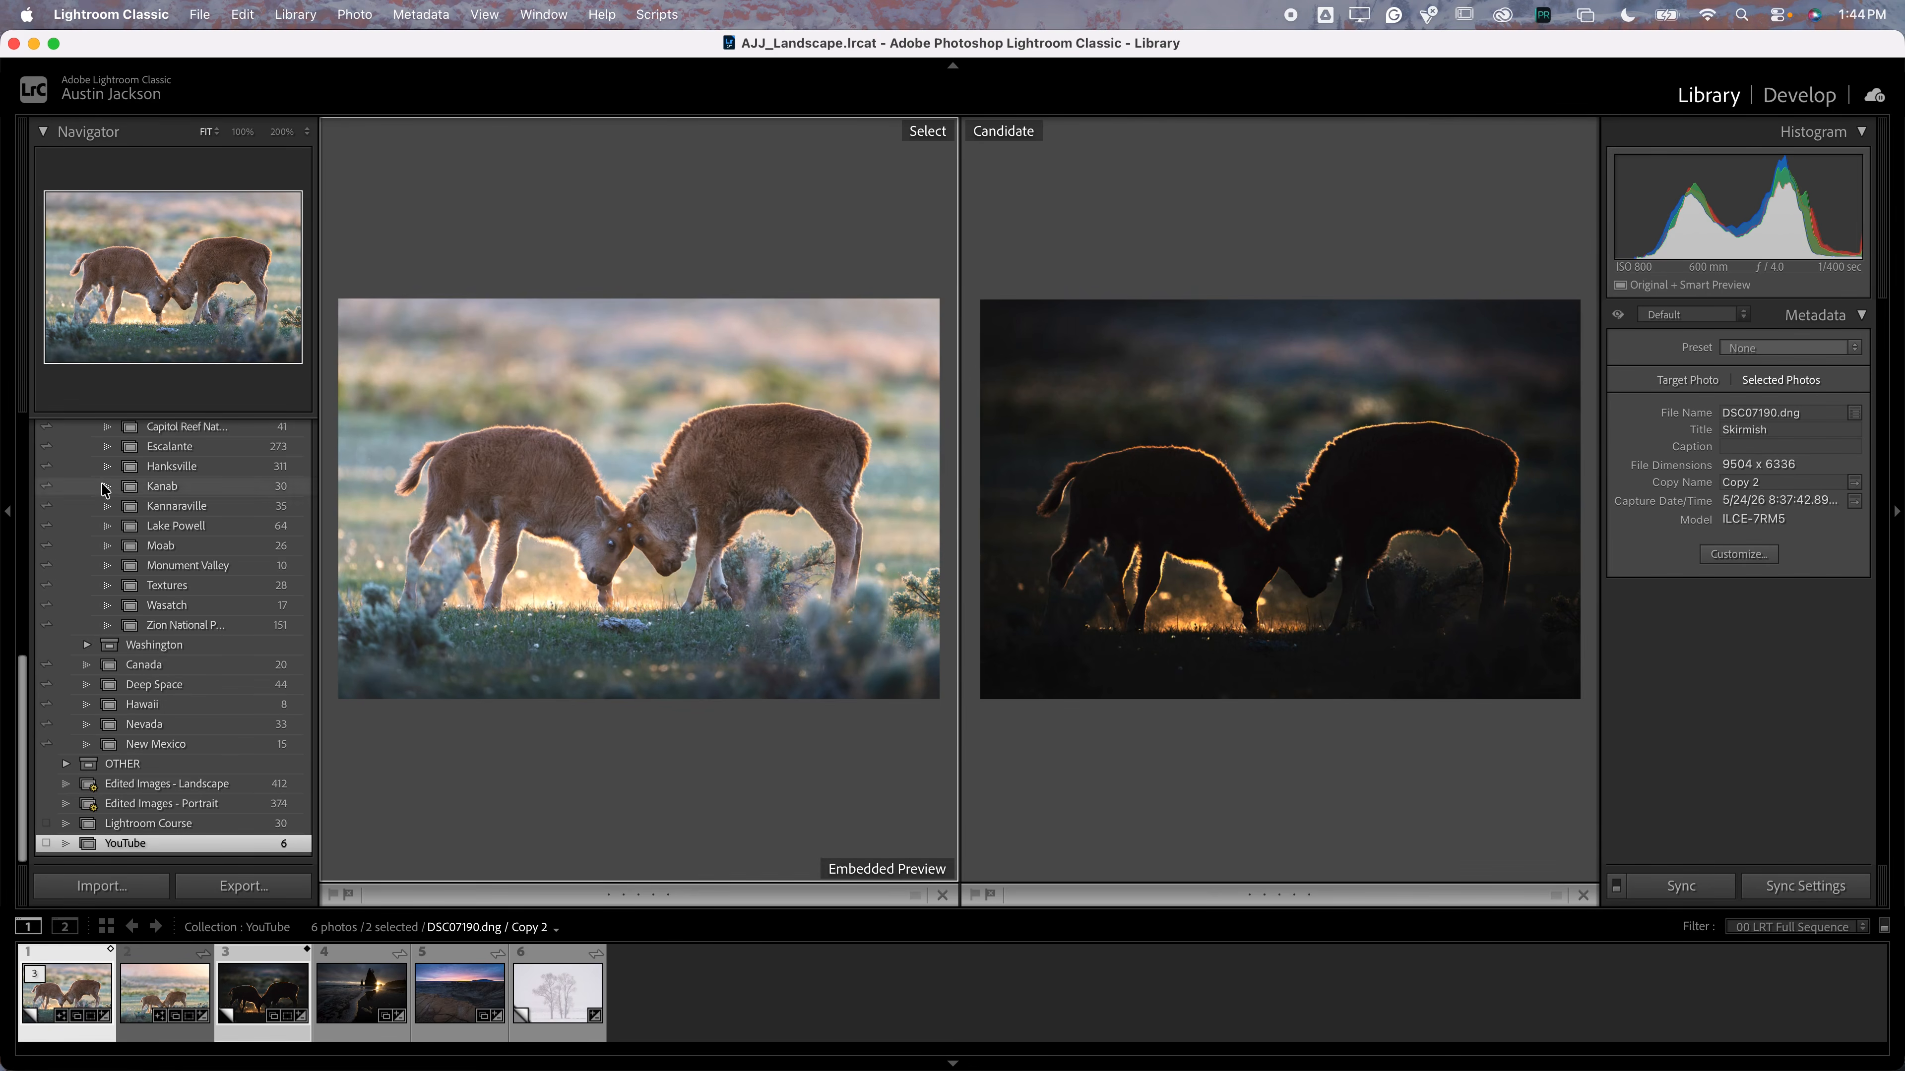
pyautogui.click(9, 508)
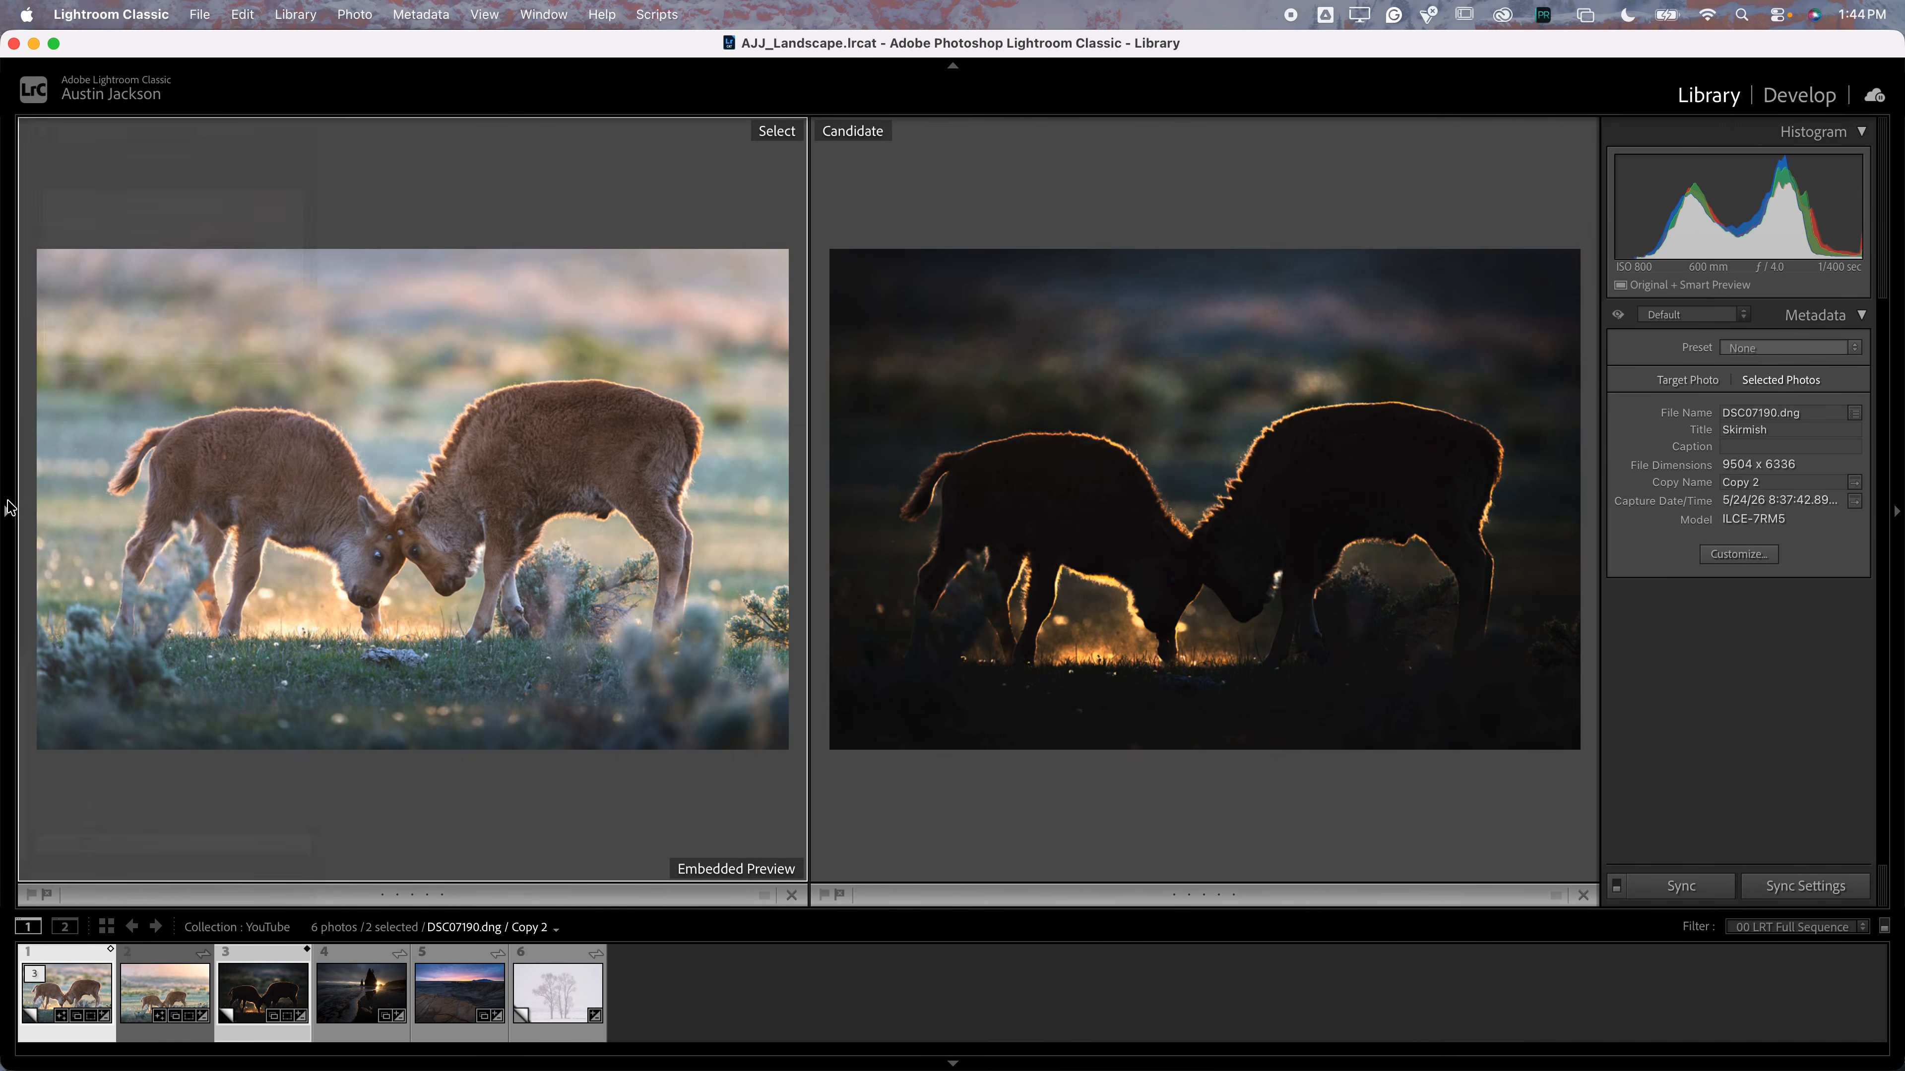
pyautogui.click(1897, 510)
pyautogui.press('F6')
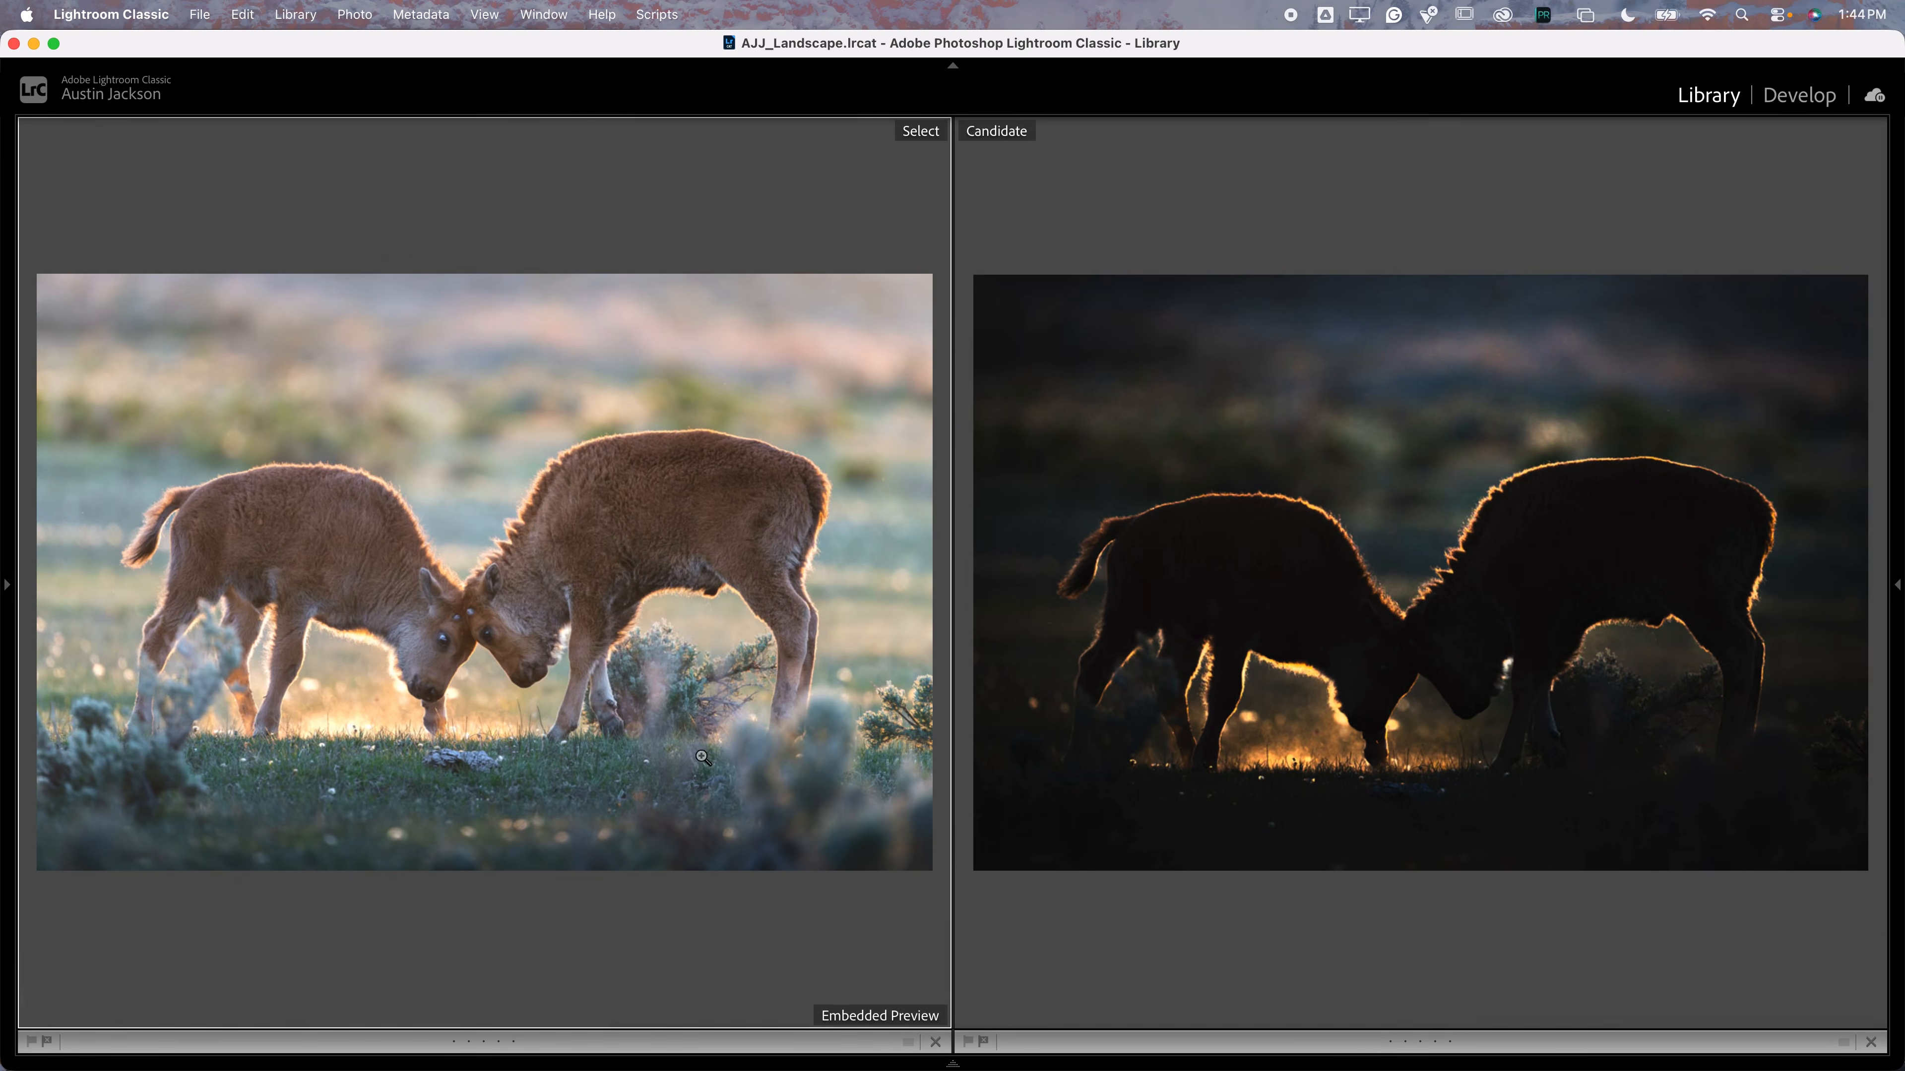
# Inspect the calves' heads up close in both compared photos, and return to the grid of photos
pyautogui.click(445, 633)
pyautogui.moveTo(554, 661); pyautogui.dragTo(529, 546)
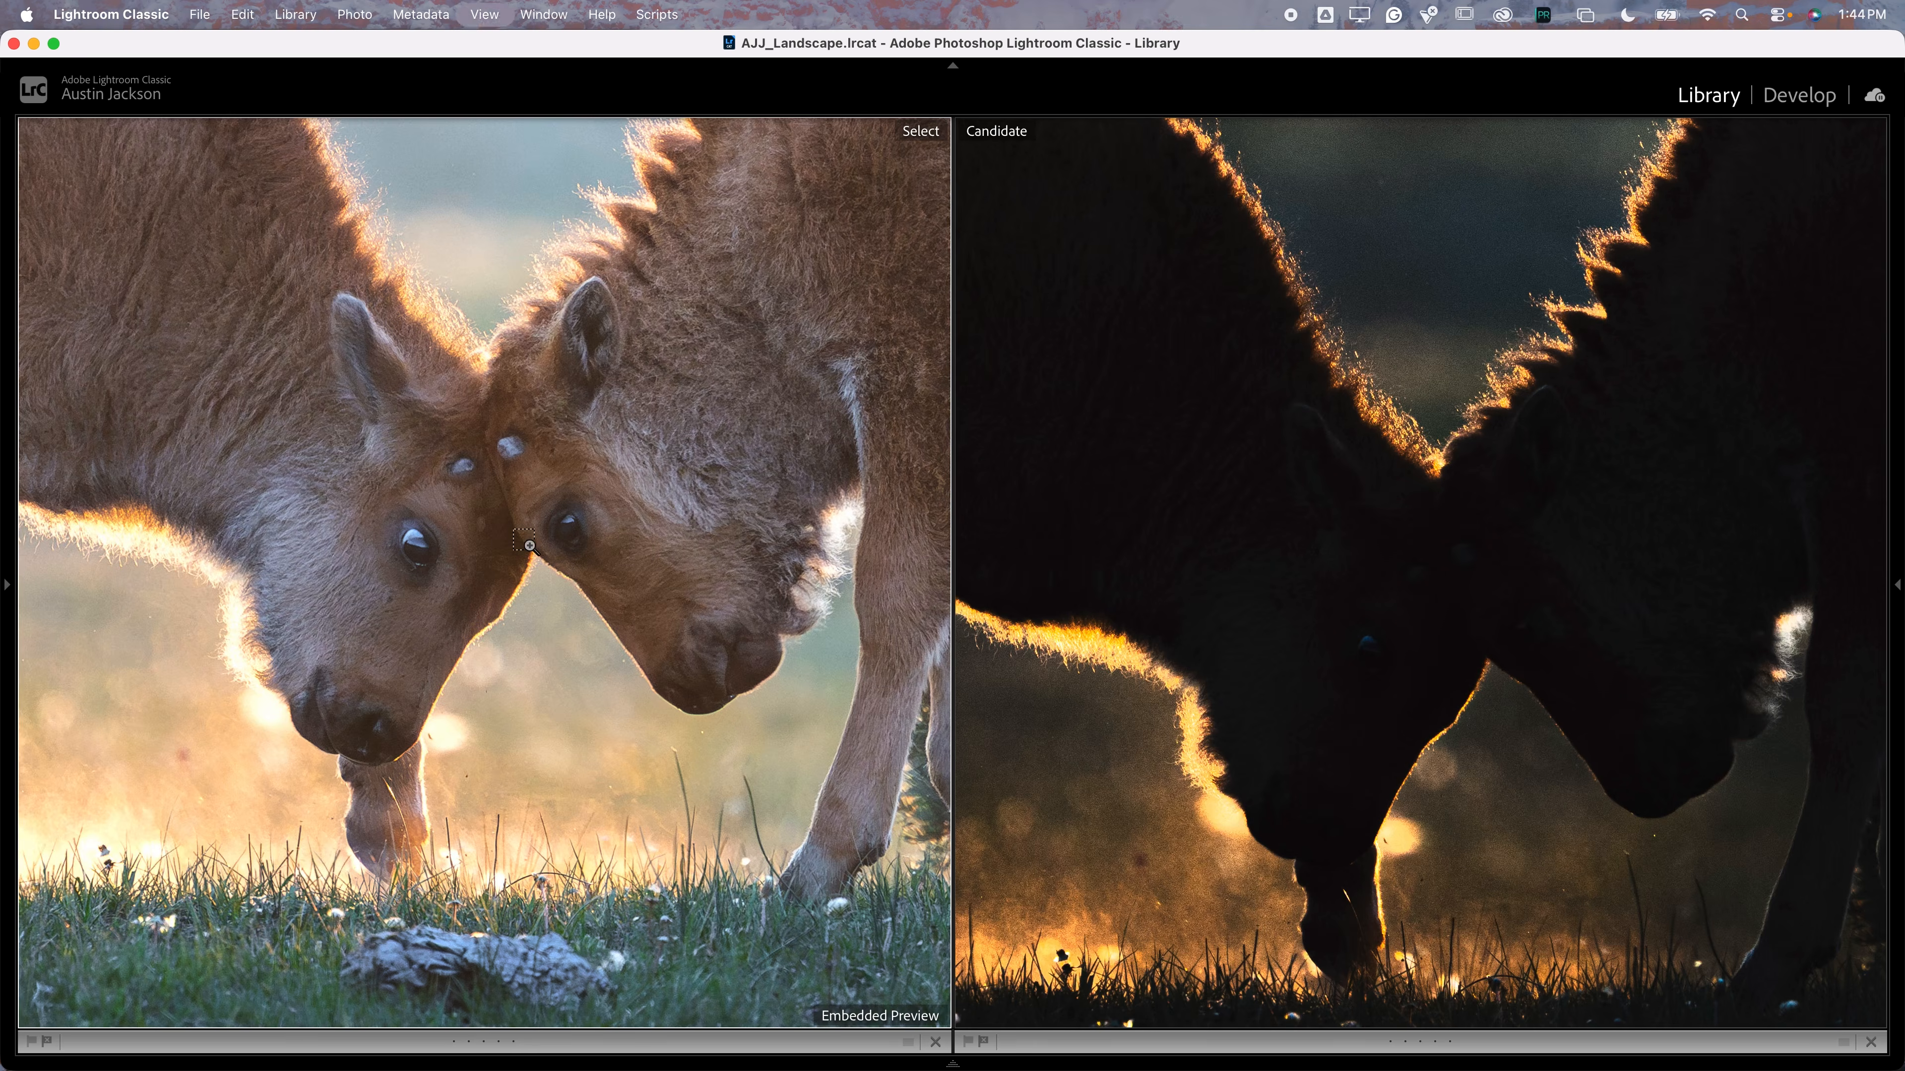
pyautogui.click(529, 545)
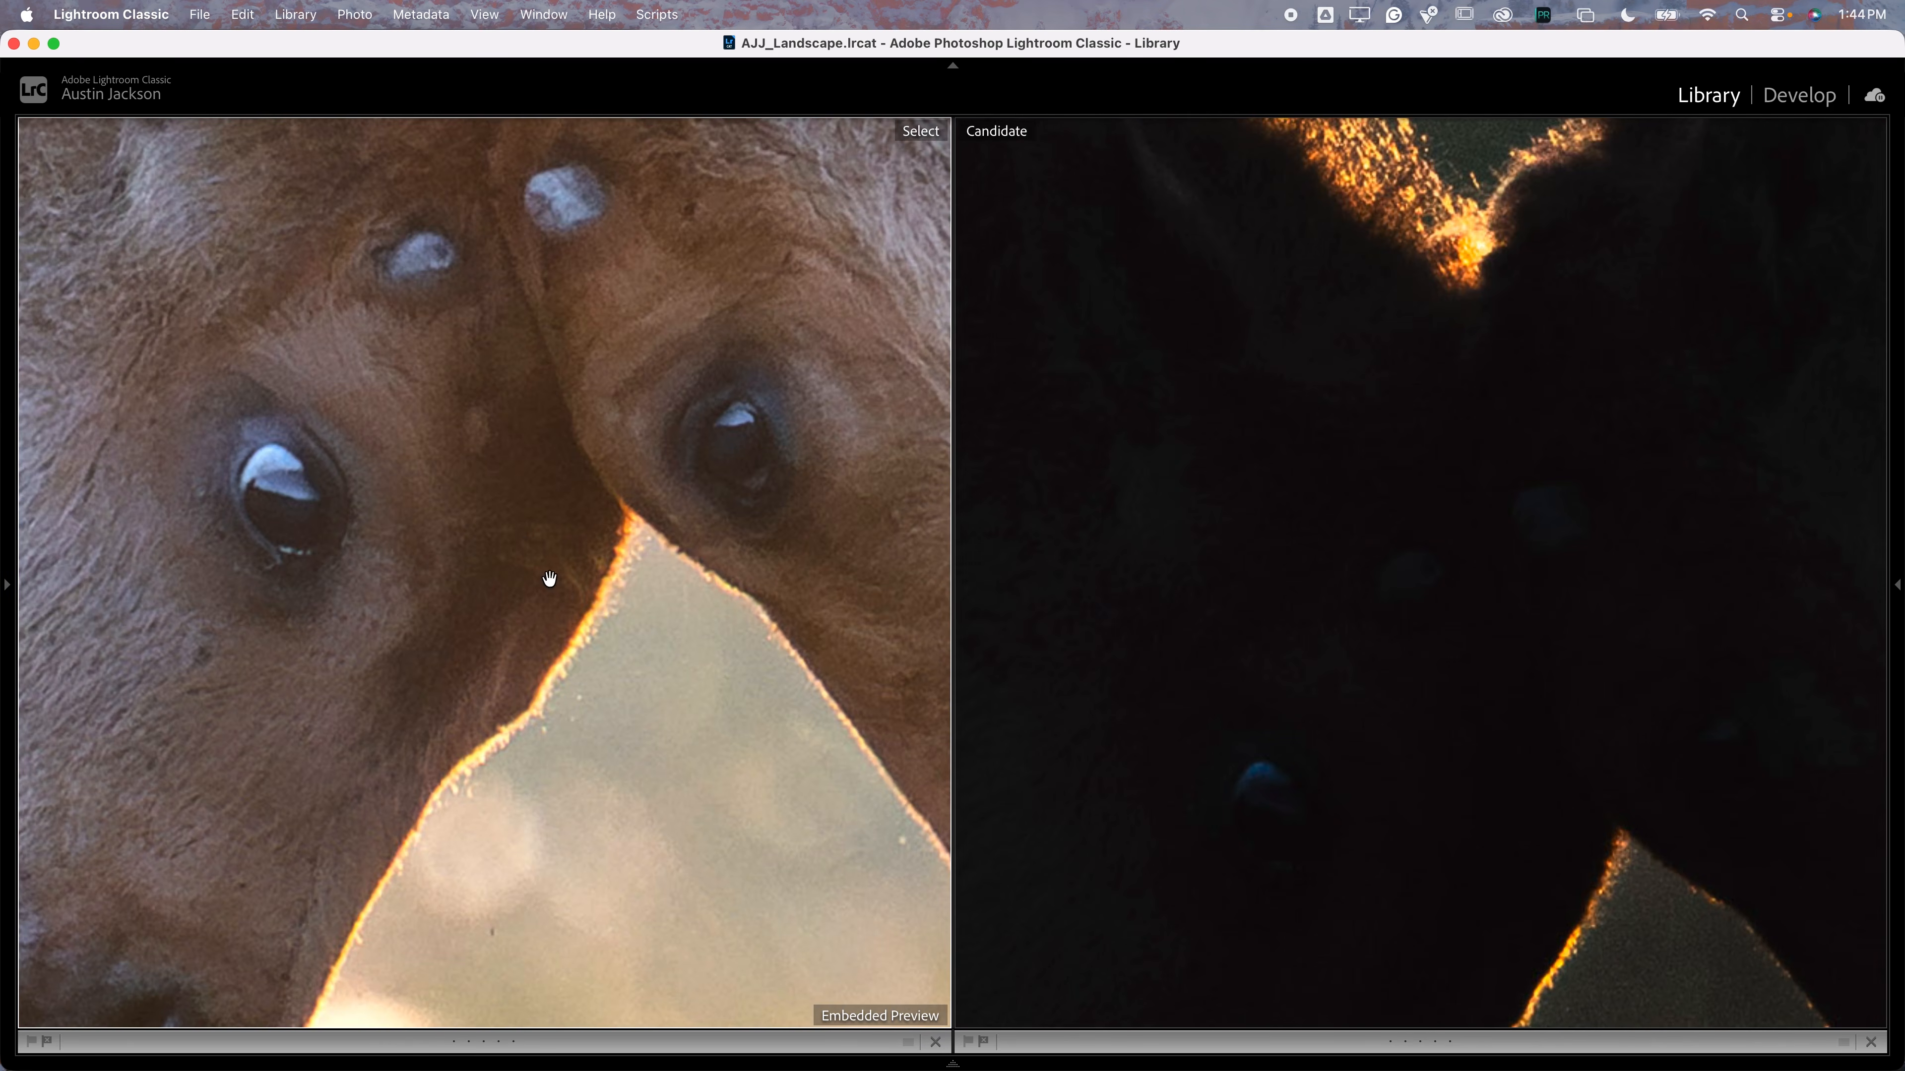
pyautogui.moveTo(548, 578); pyautogui.dragTo(654, 306)
pyautogui.click(654, 306)
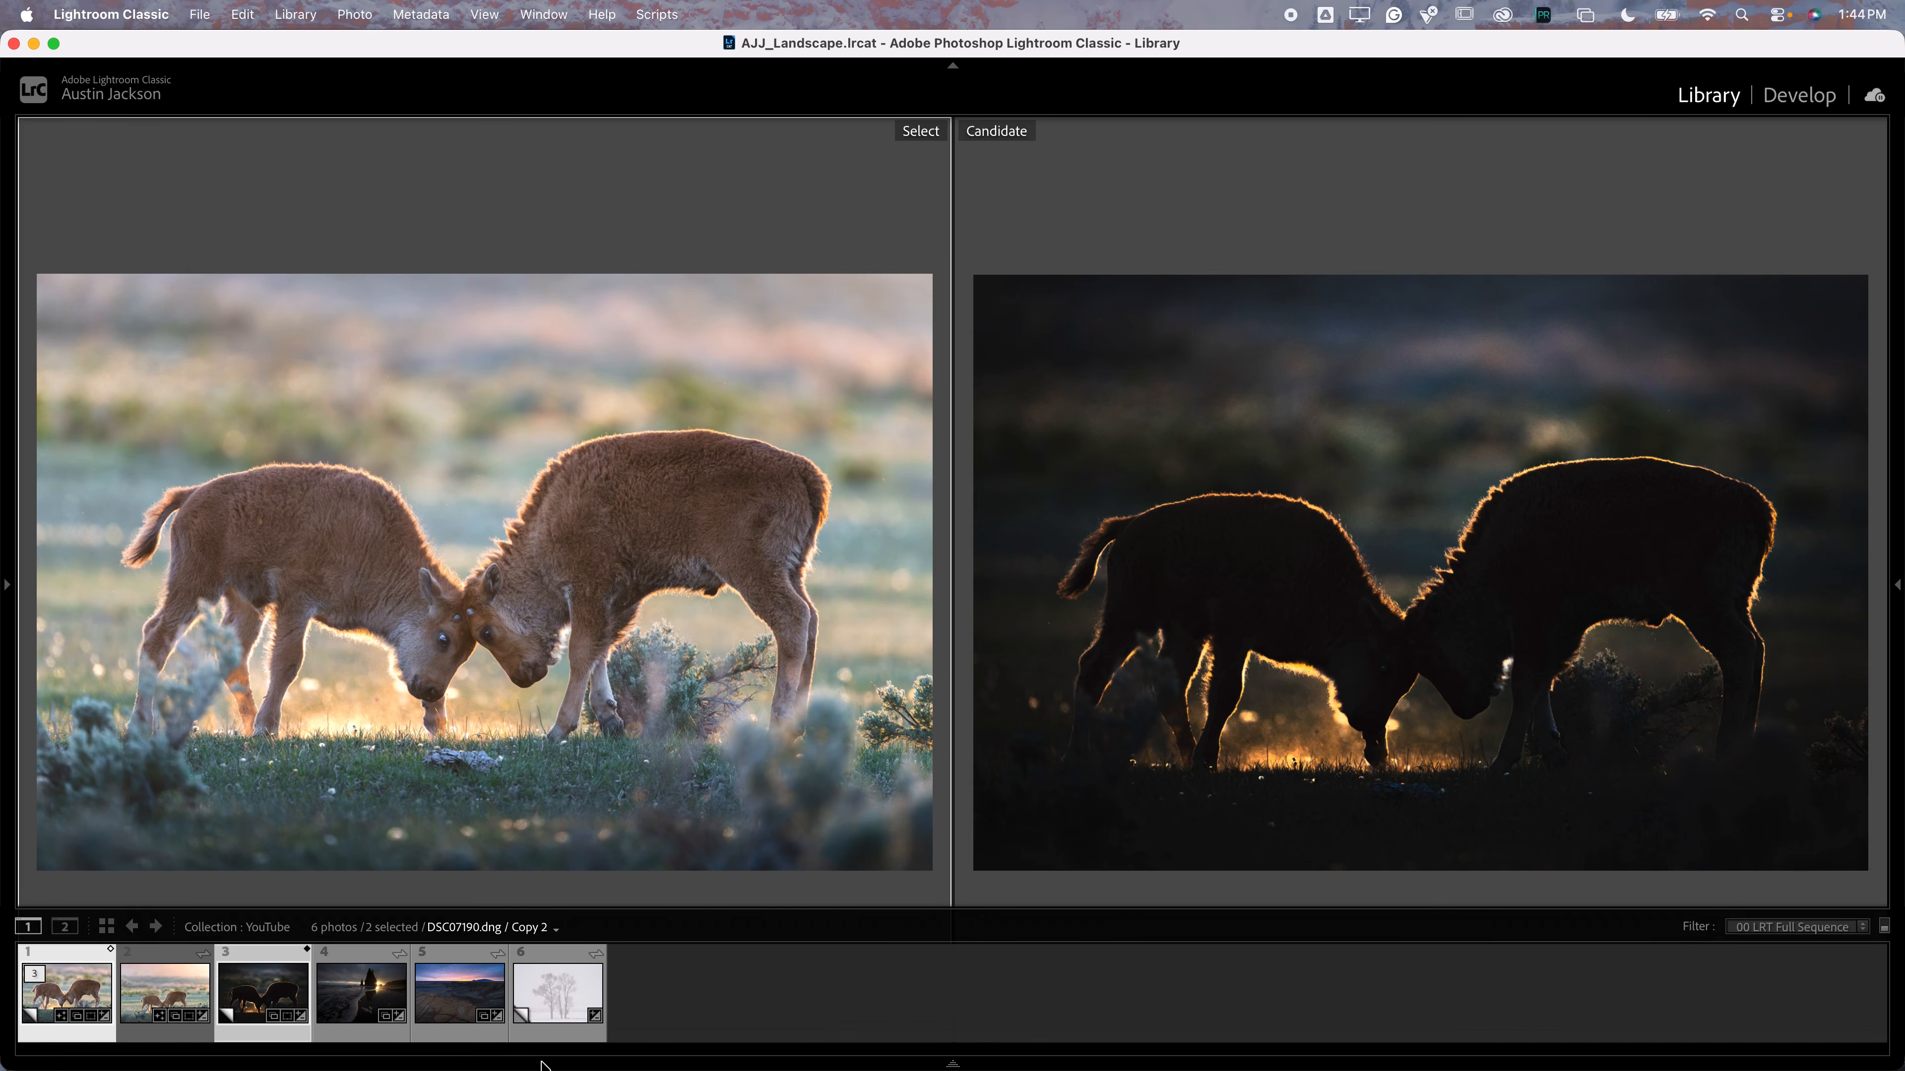
pyautogui.moveTo(546, 1064)
pyautogui.click(106, 927)
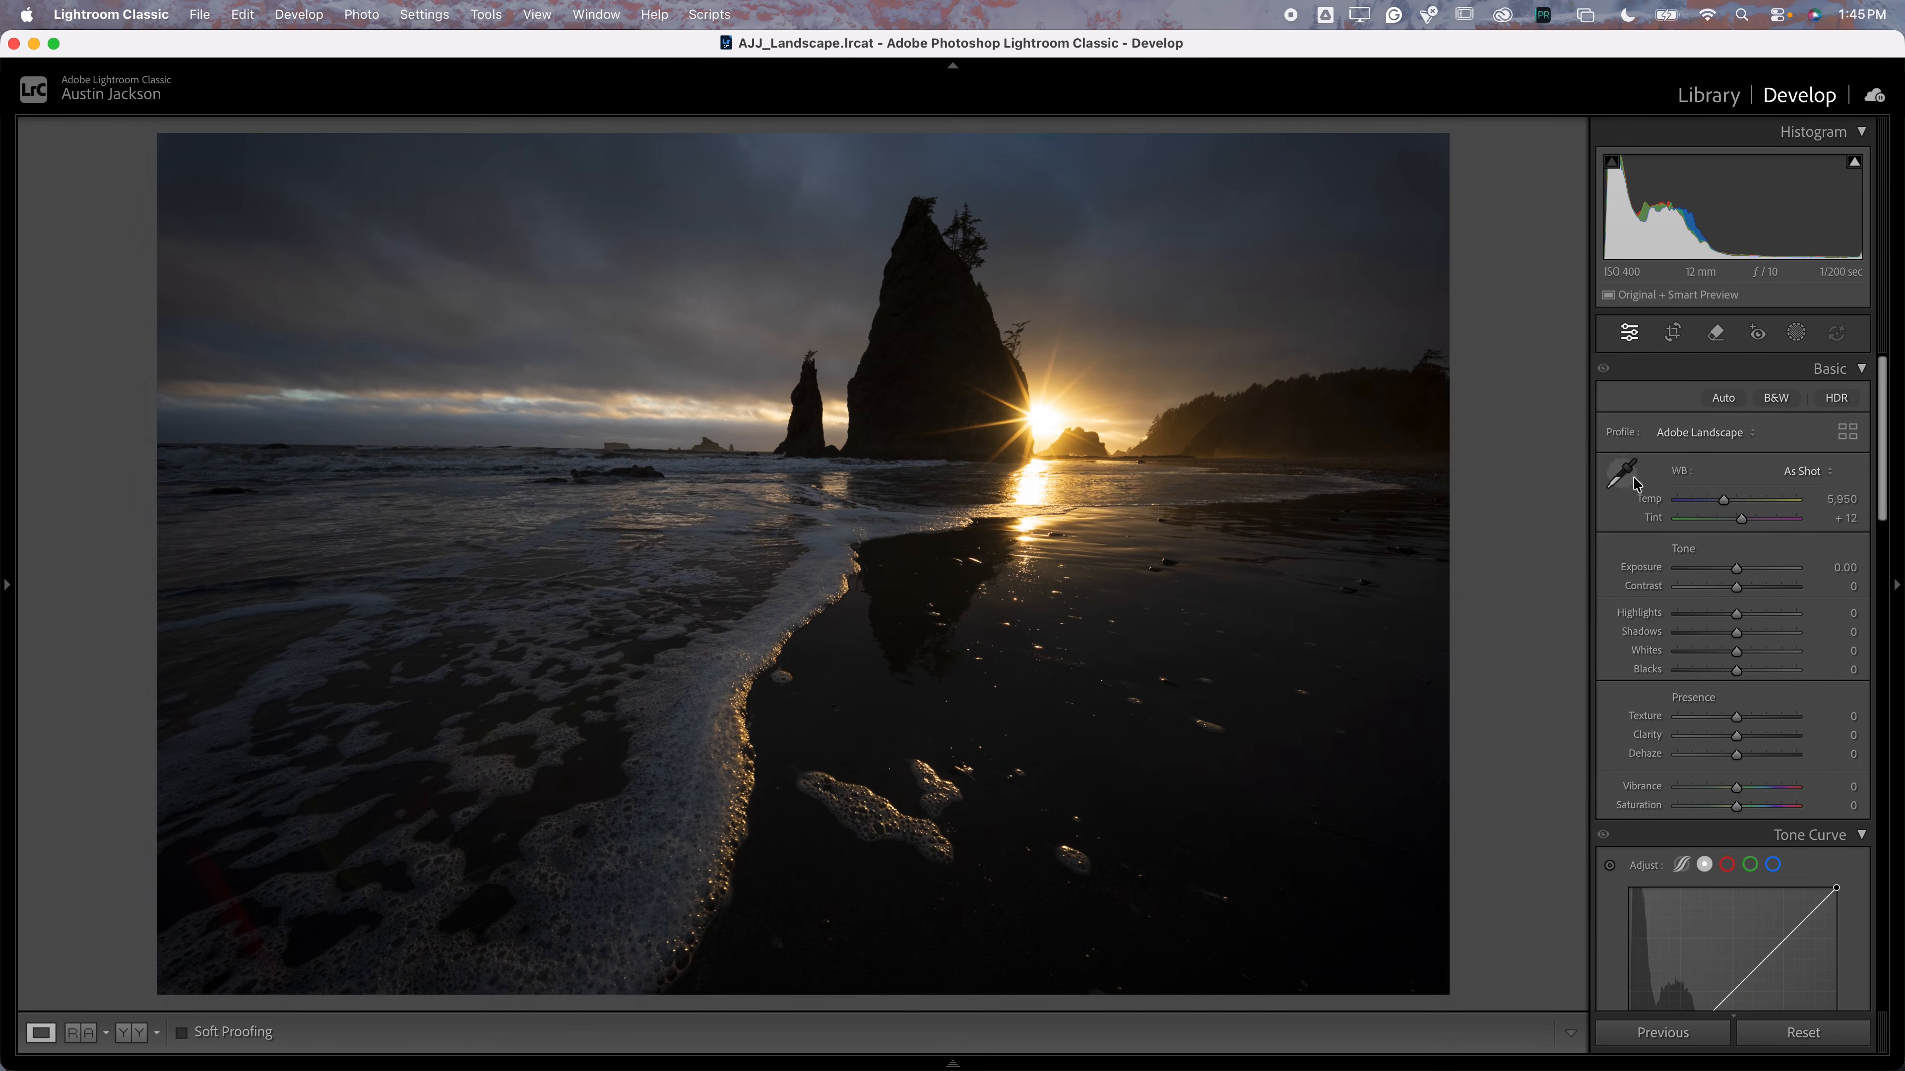
# Try the Adaptive Color, Adobe Landscape and Adobe Color profiles on the sea stack sunset photo
pyautogui.click(1701, 435)
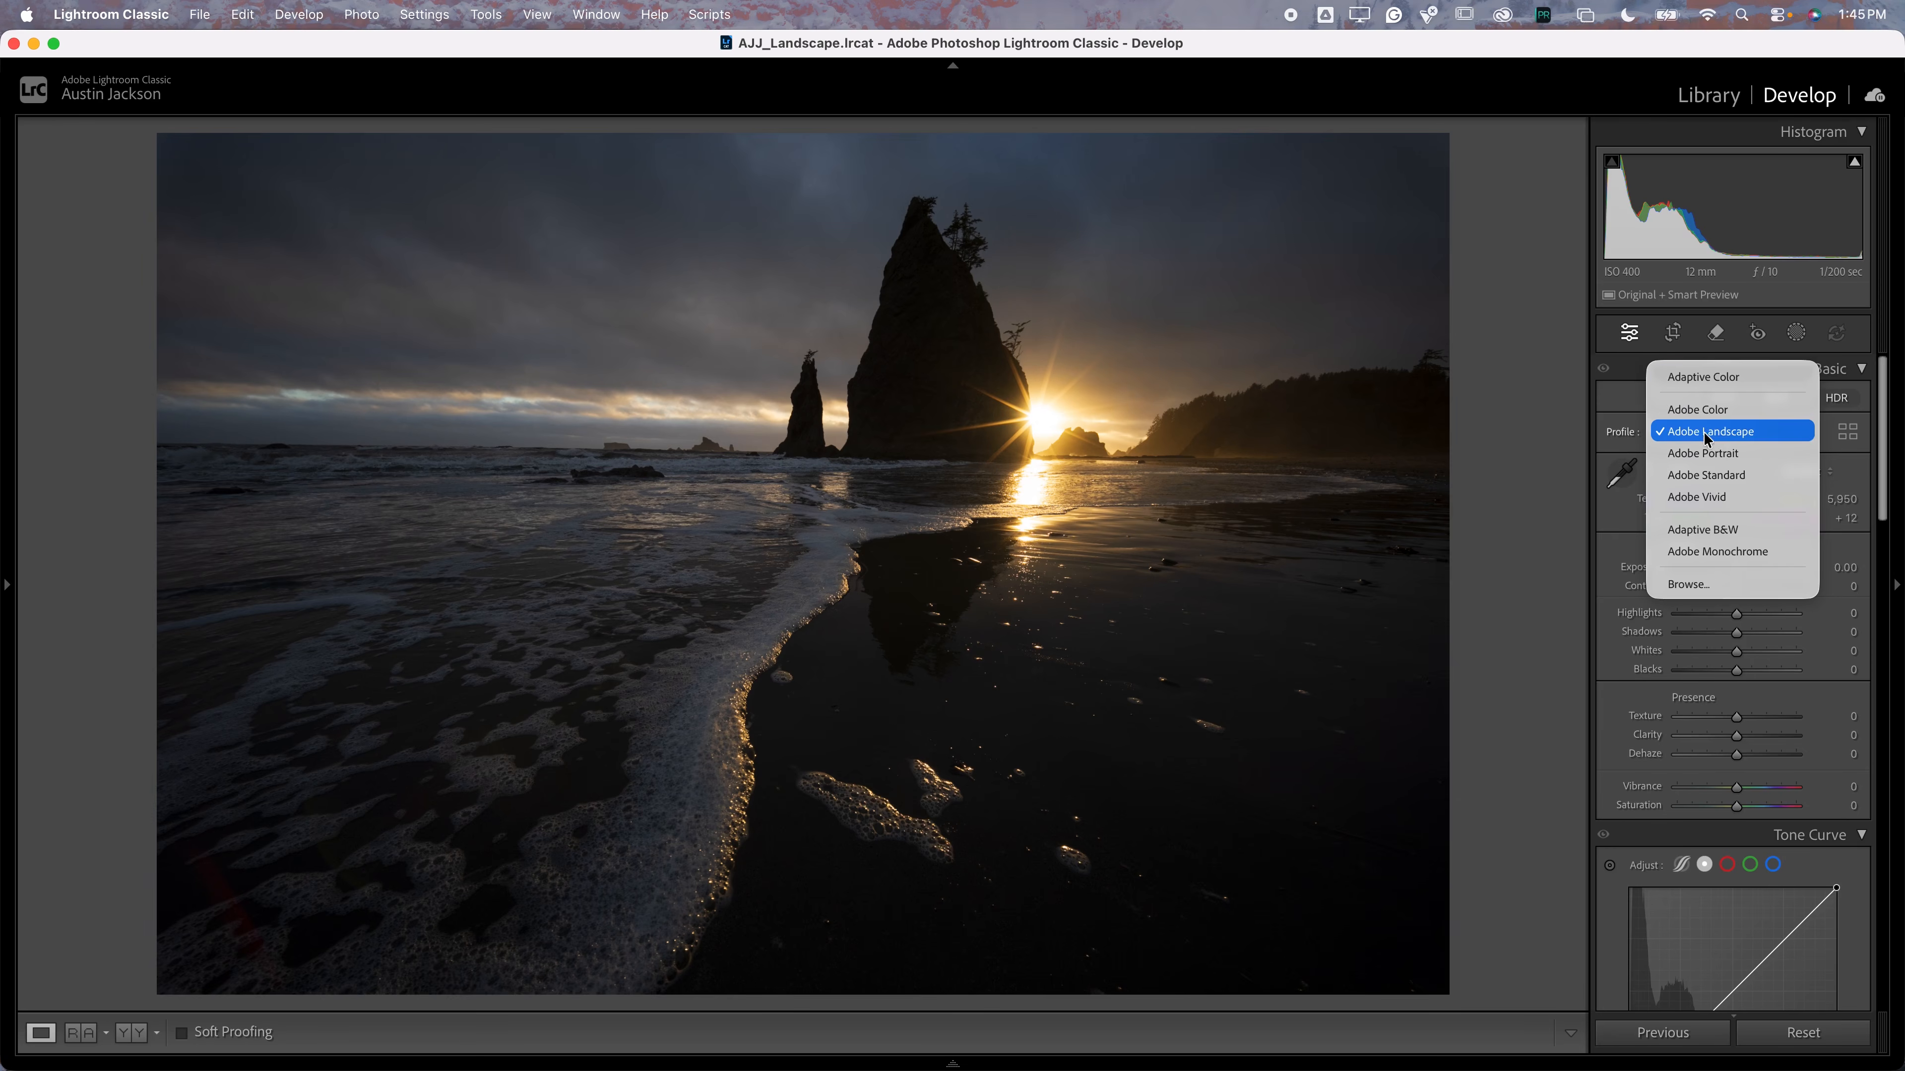
pyautogui.click(1732, 377)
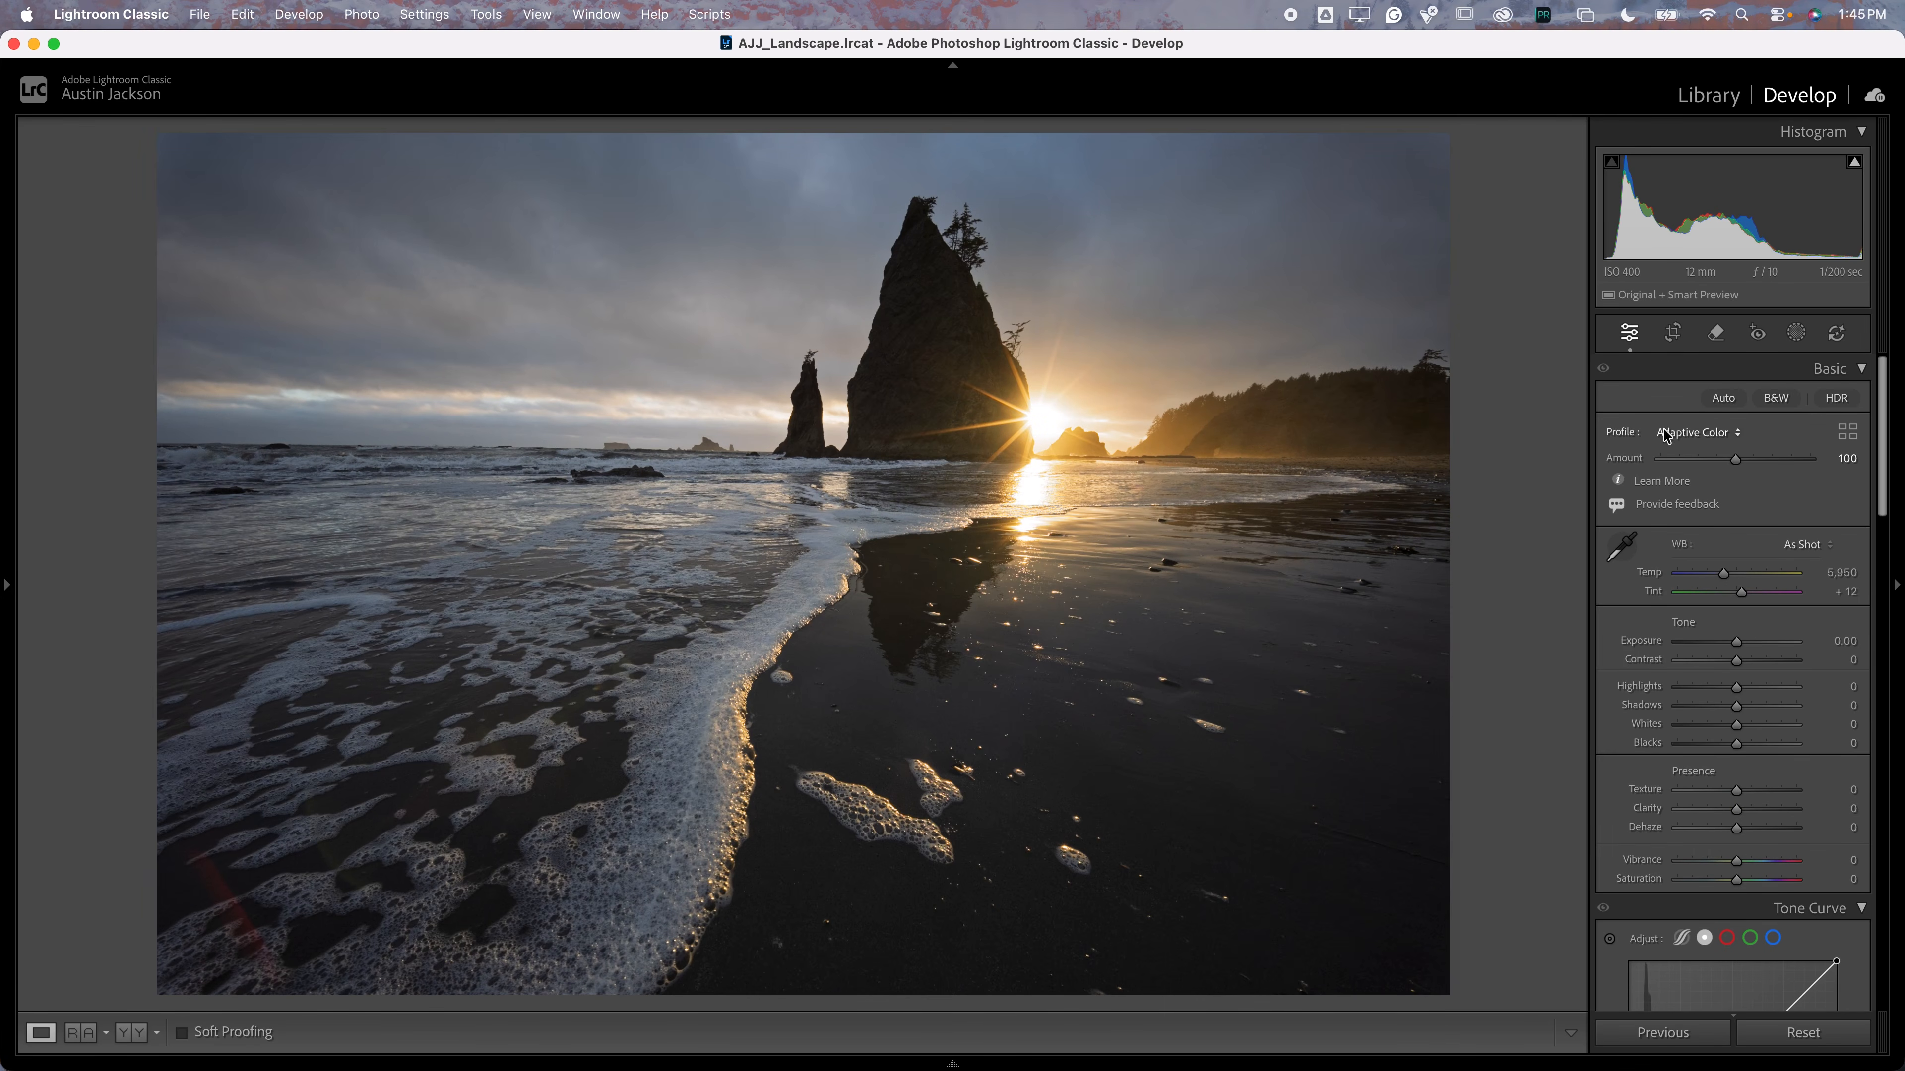
pyautogui.click(1679, 435)
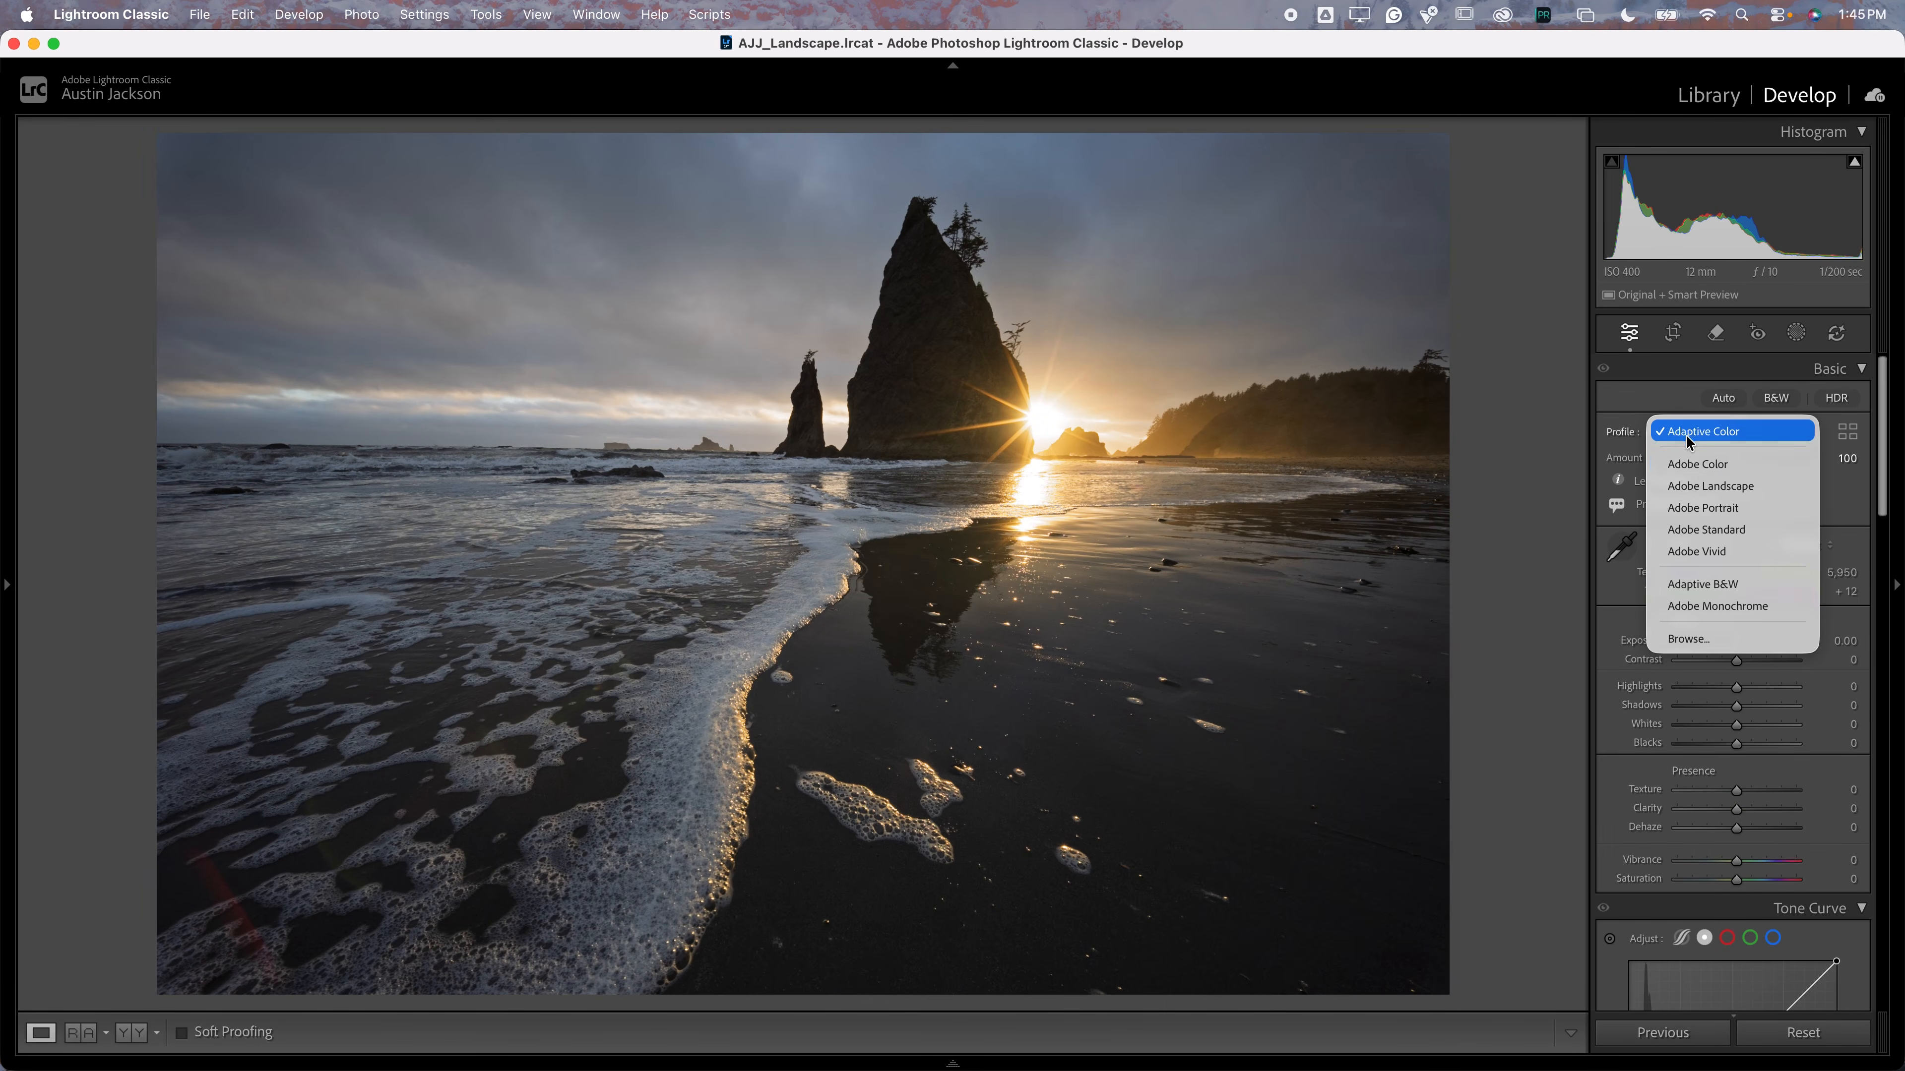
pyautogui.click(1706, 486)
pyautogui.click(1690, 432)
pyautogui.click(1685, 418)
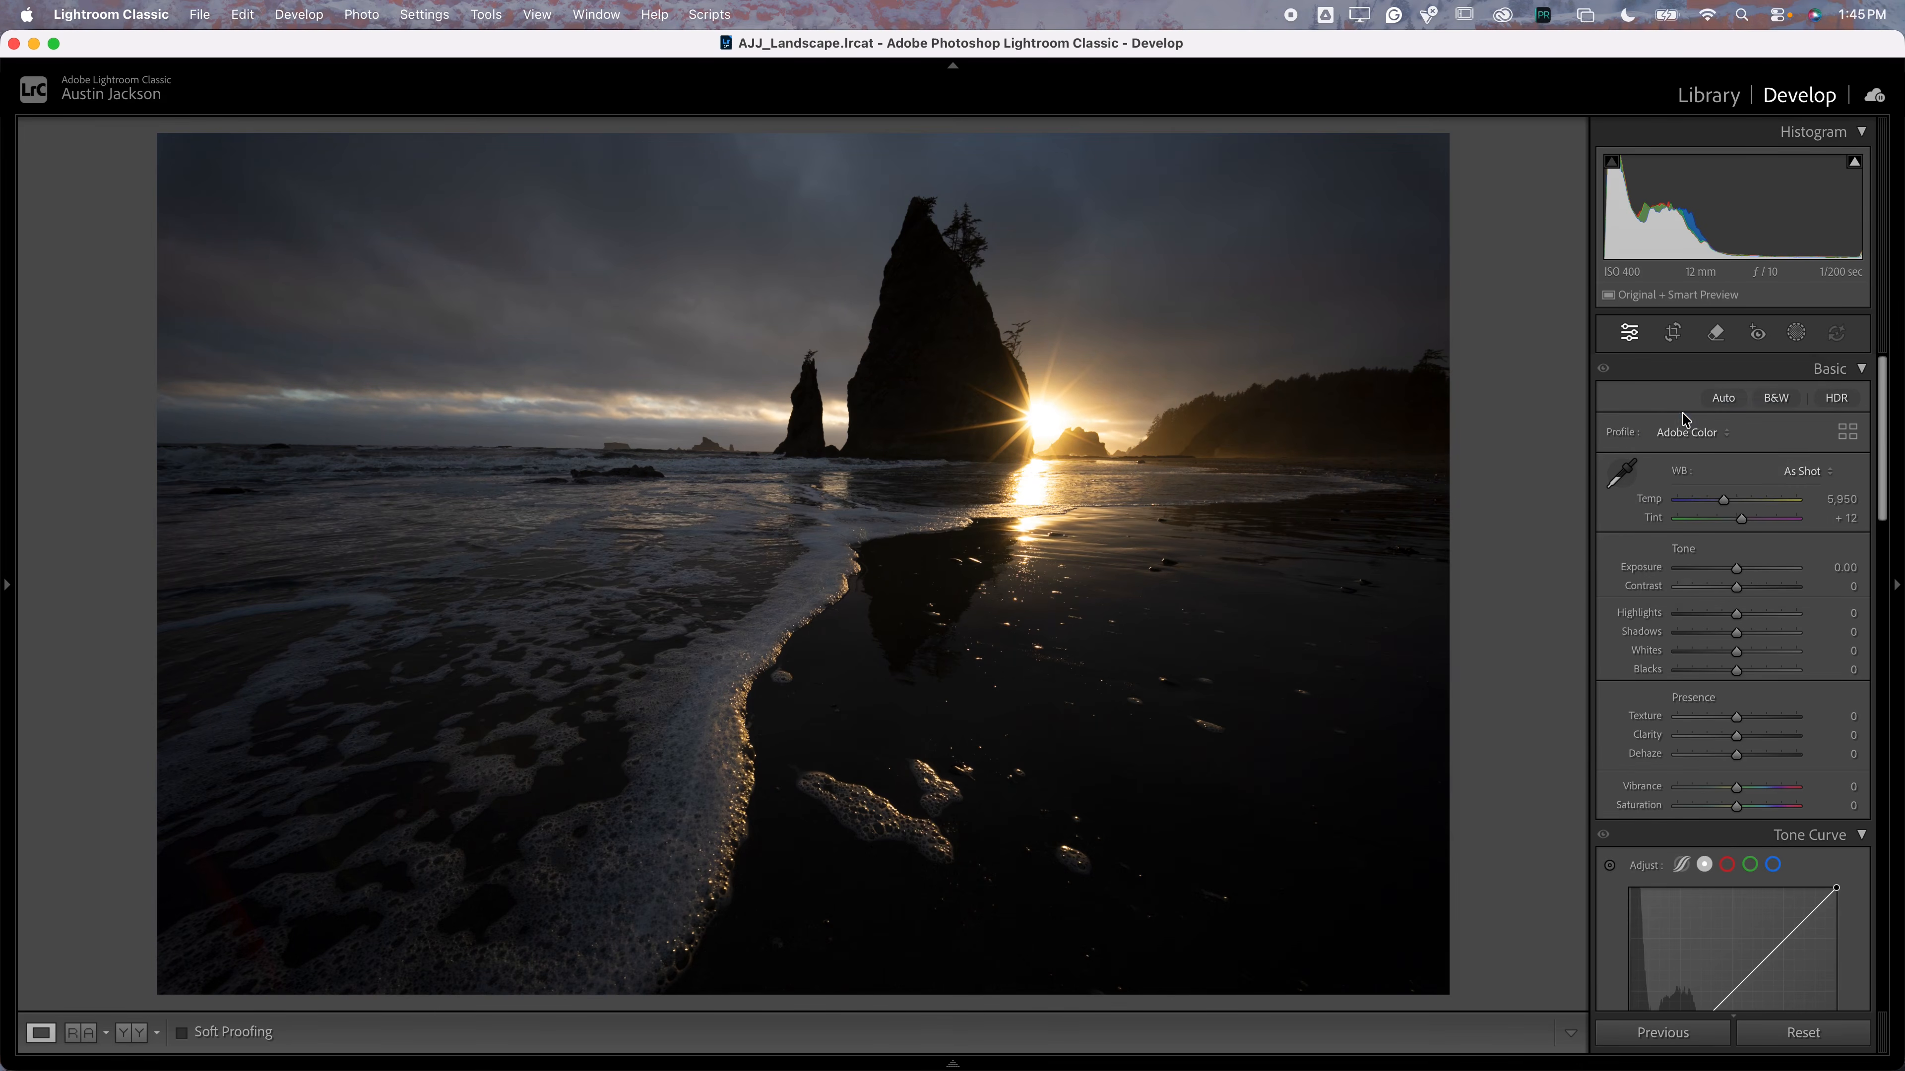
# Apply the Adaptive Color profile at an Amount of 62 and lower Highlights to -61
pyautogui.click(1696, 432)
pyautogui.click(1696, 410)
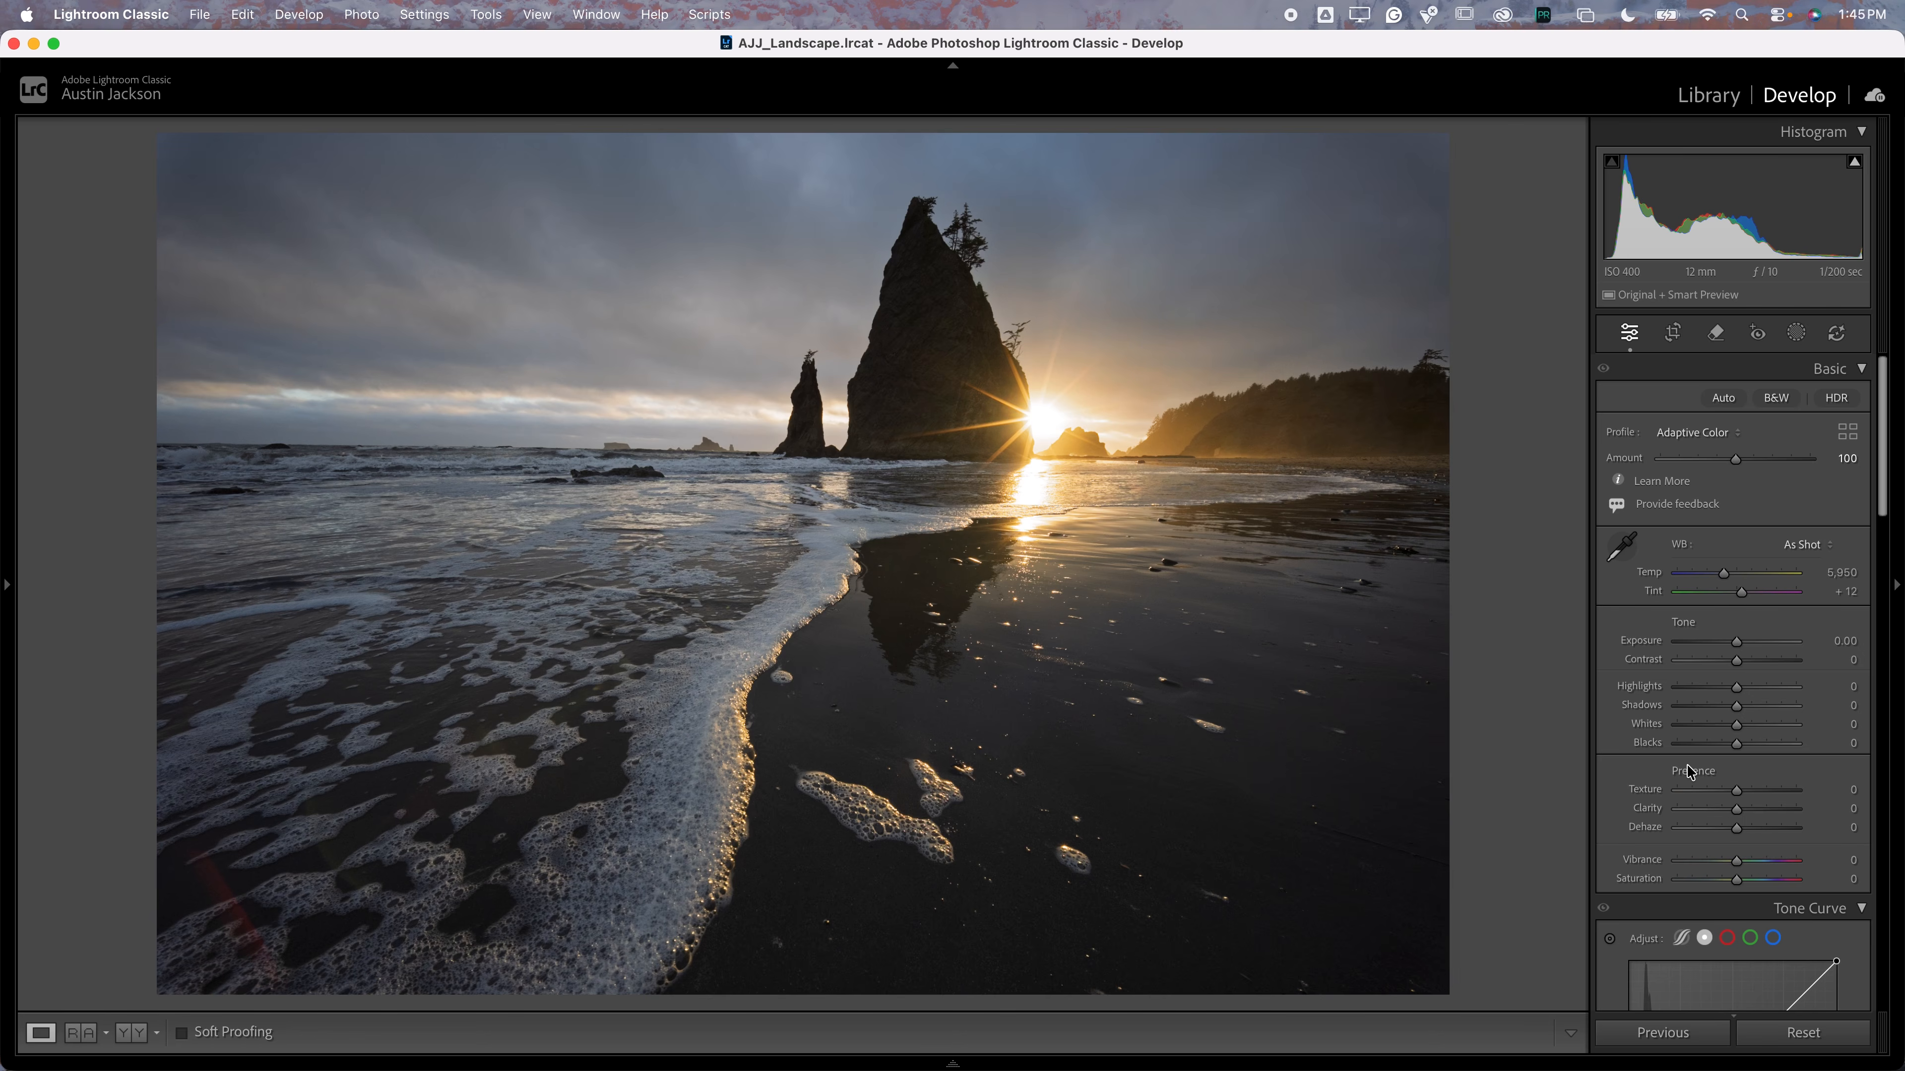
pyautogui.moveTo(1735, 459)
pyautogui.mouseDown()
pyautogui.moveTo(1677, 464)
pyautogui.moveTo(1799, 465)
pyautogui.moveTo(1675, 469)
pyautogui.moveTo(1700, 468)
pyautogui.mouseUp()
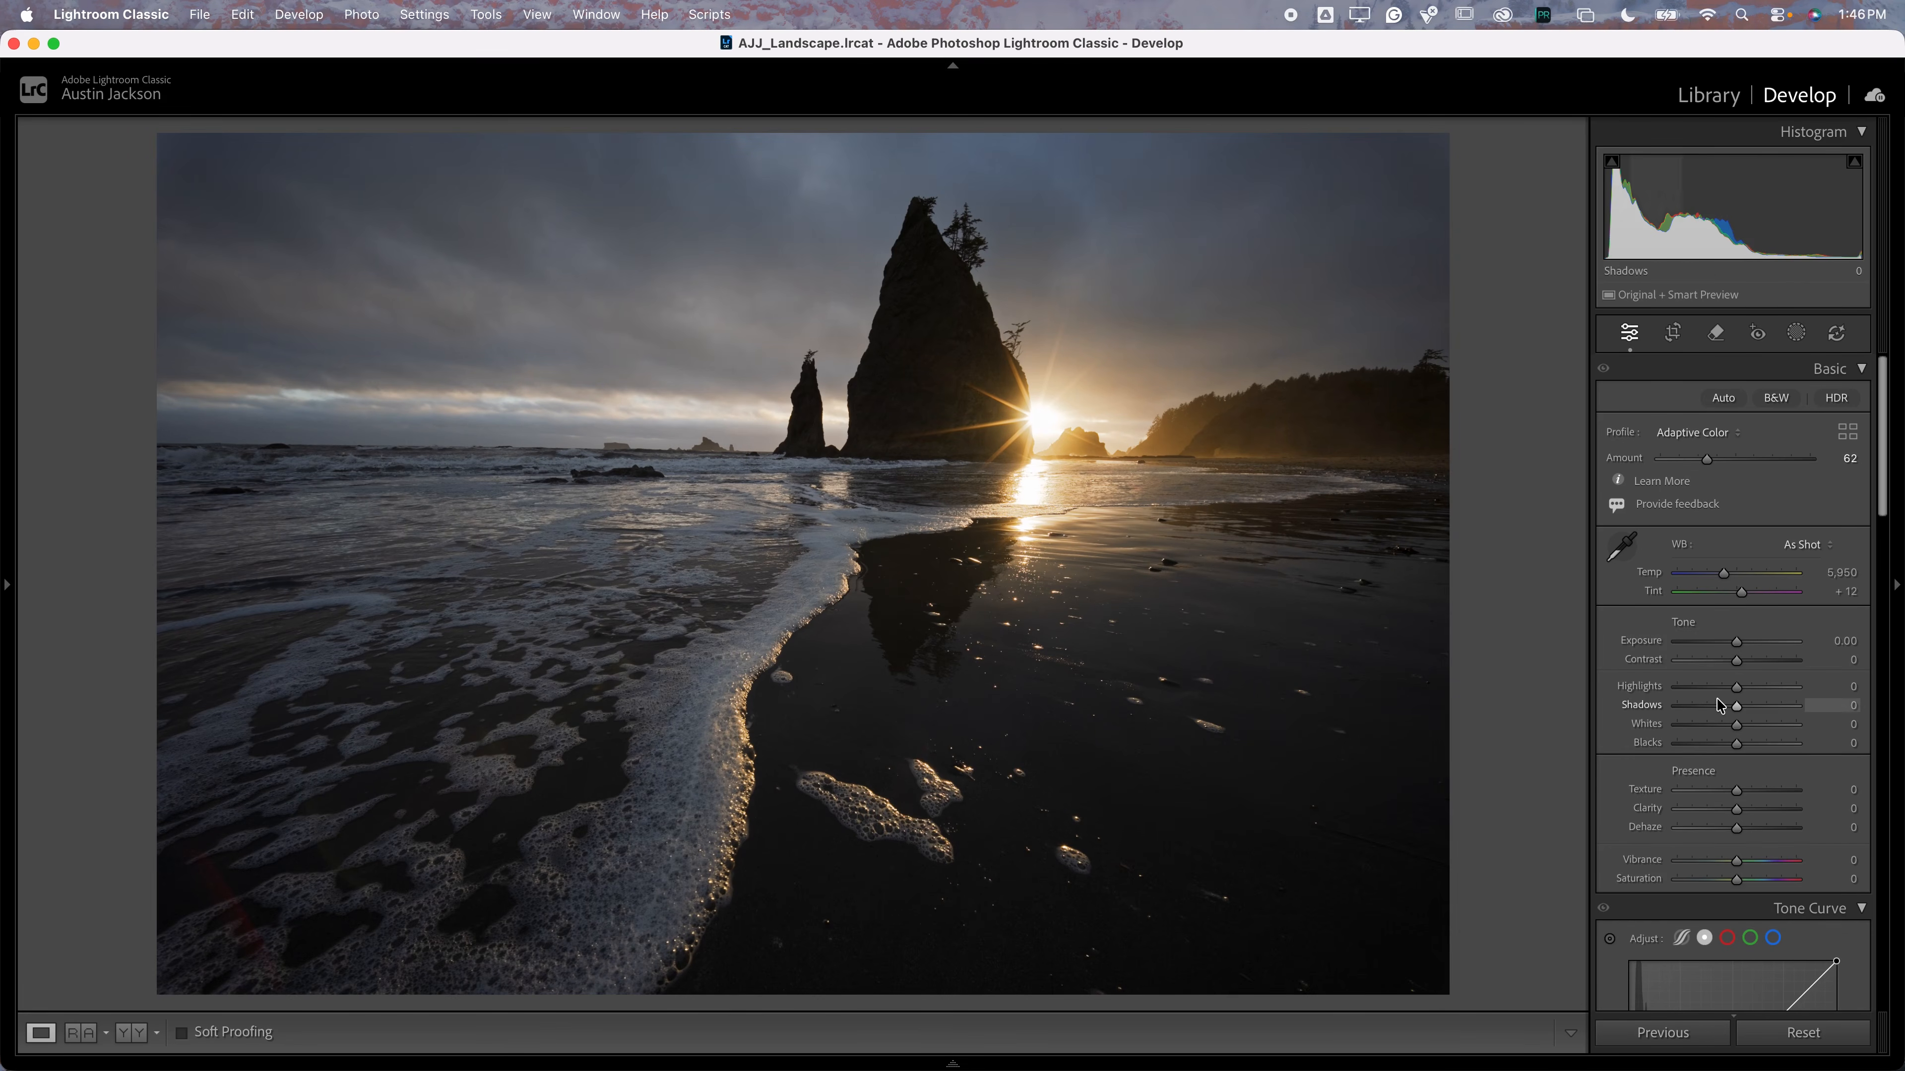
pyautogui.moveTo(1723, 696)
pyautogui.mouseDown()
pyautogui.moveTo(1676, 695)
pyautogui.moveTo(1702, 694)
pyautogui.mouseUp()
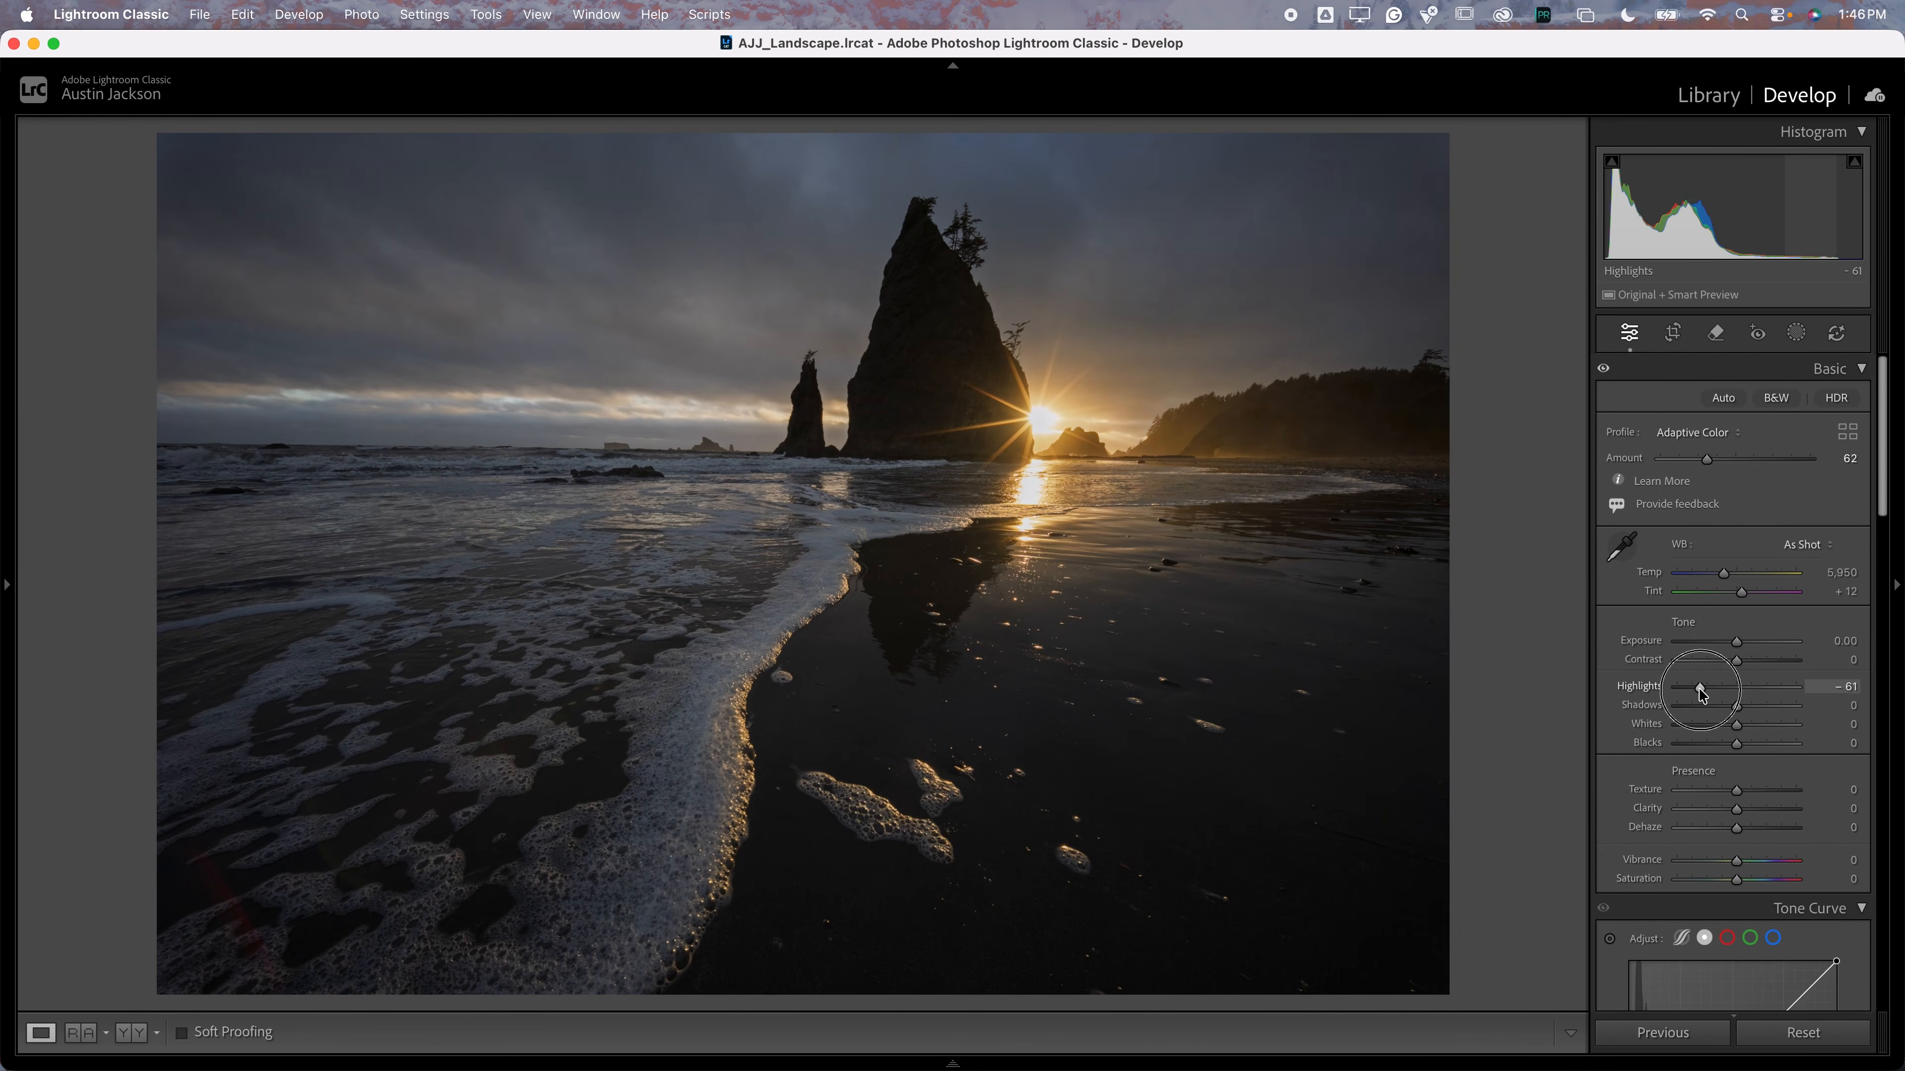
# Switch the profile to Adobe Landscape and reset Highlights to 0
pyautogui.click(1685, 439)
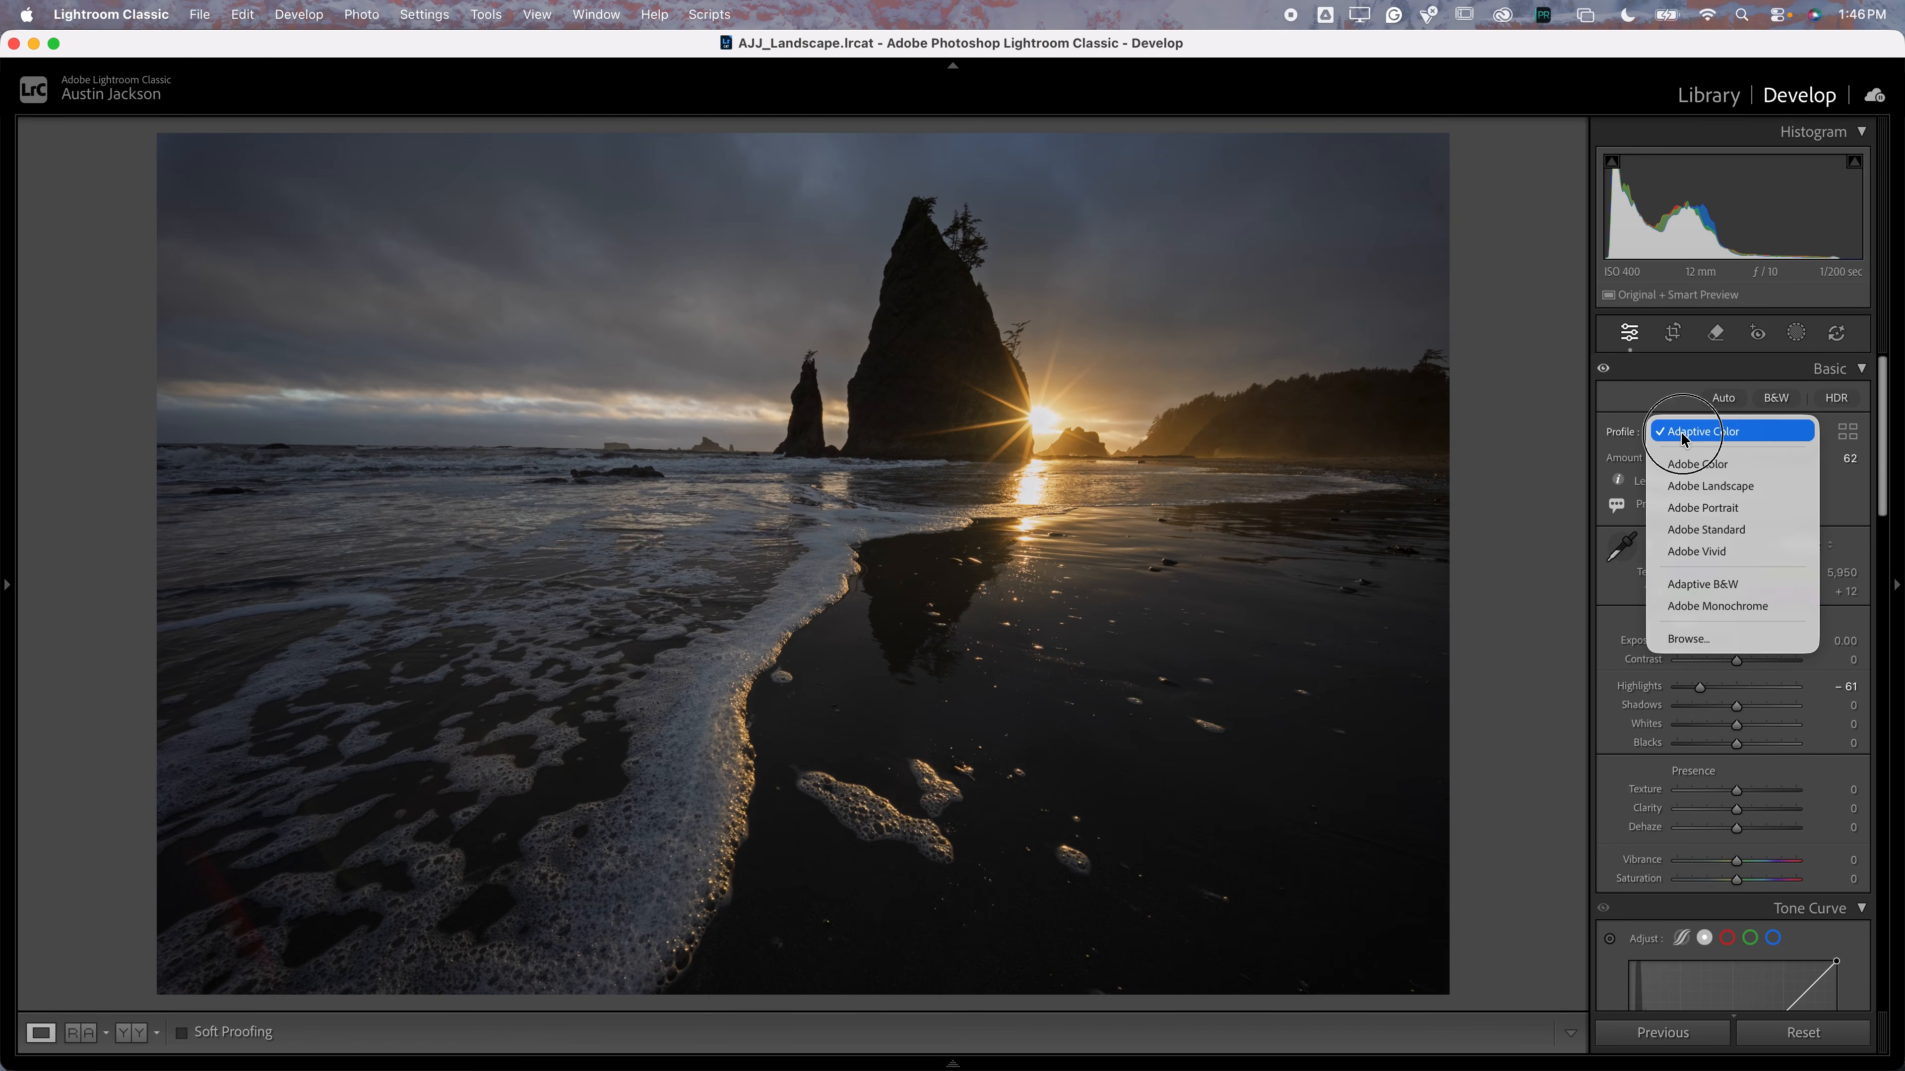
pyautogui.click(1713, 488)
pyautogui.click(1688, 439)
pyautogui.click(1695, 434)
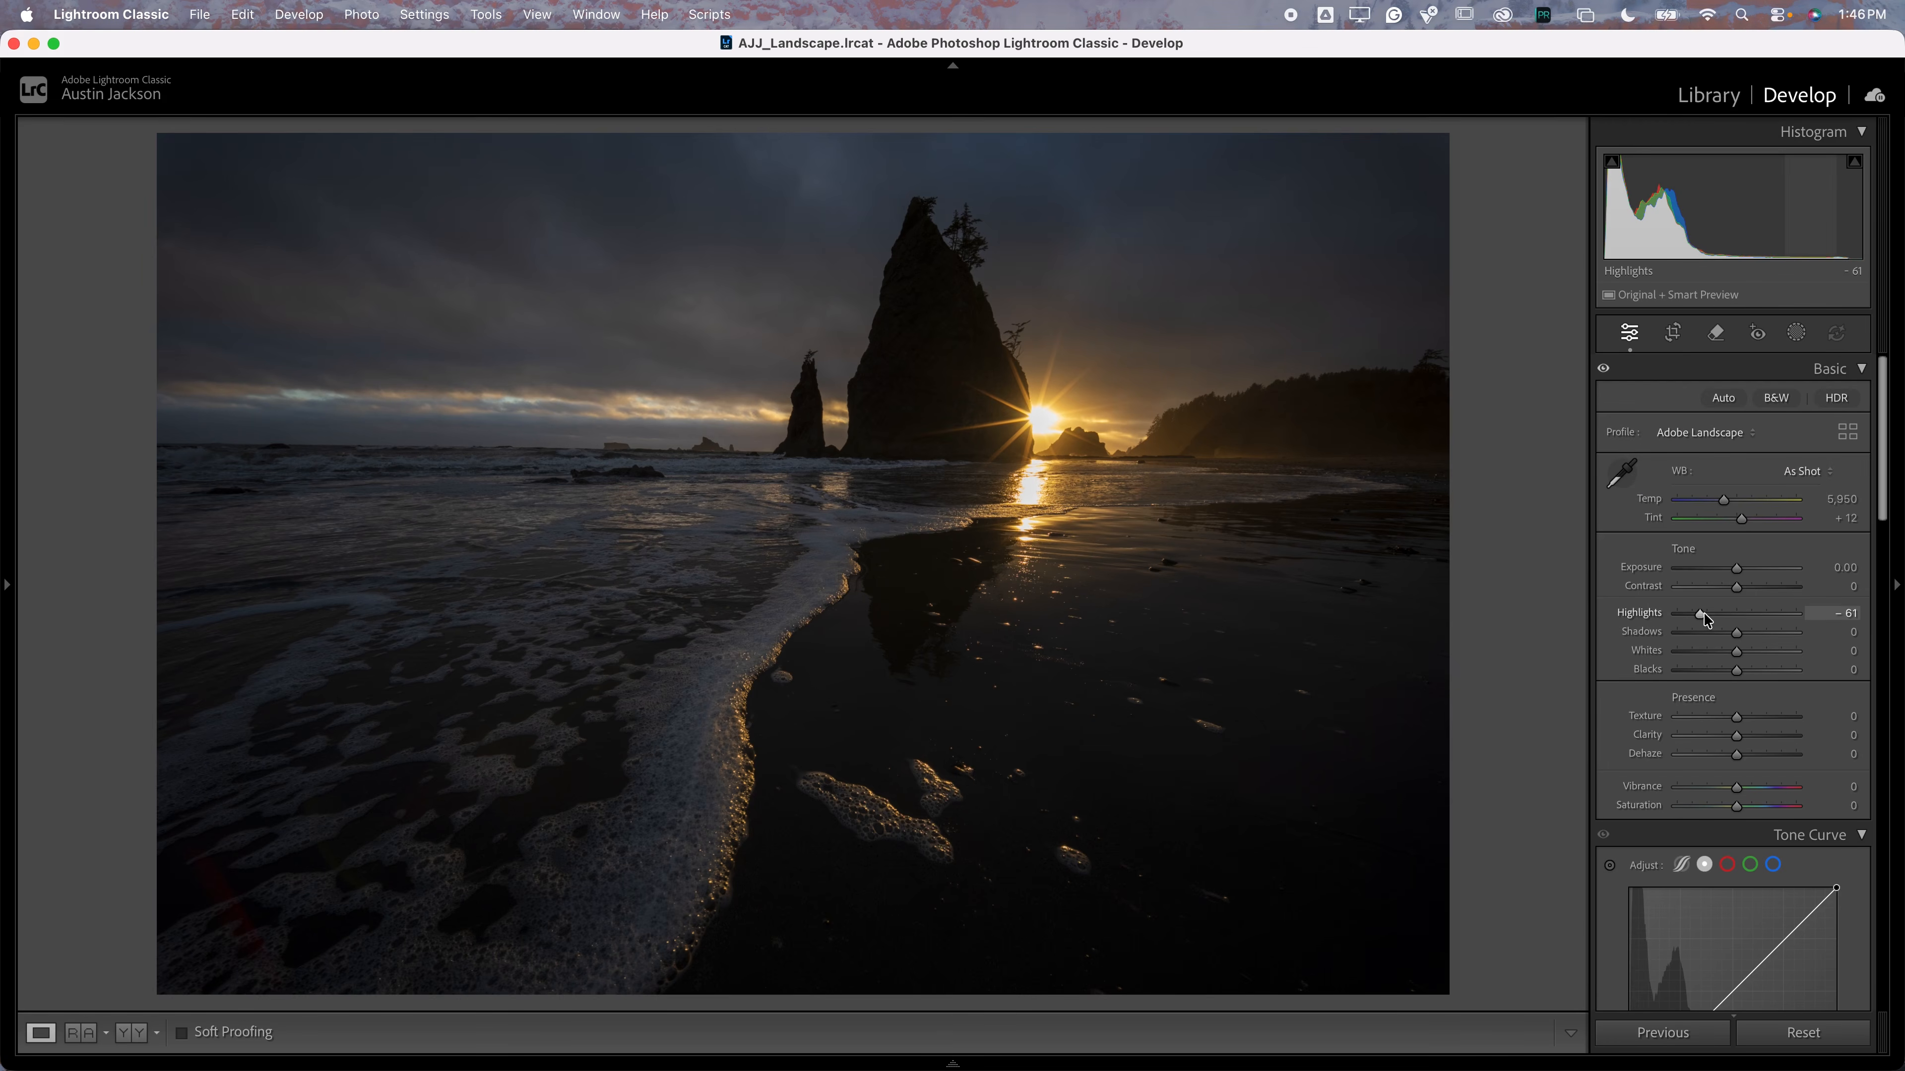
pyautogui.doubleClick(1707, 619)
# Try the Adobe Color and Adobe Standard profiles, and set the photo's profile to Adobe Vivid
pyautogui.click(1694, 435)
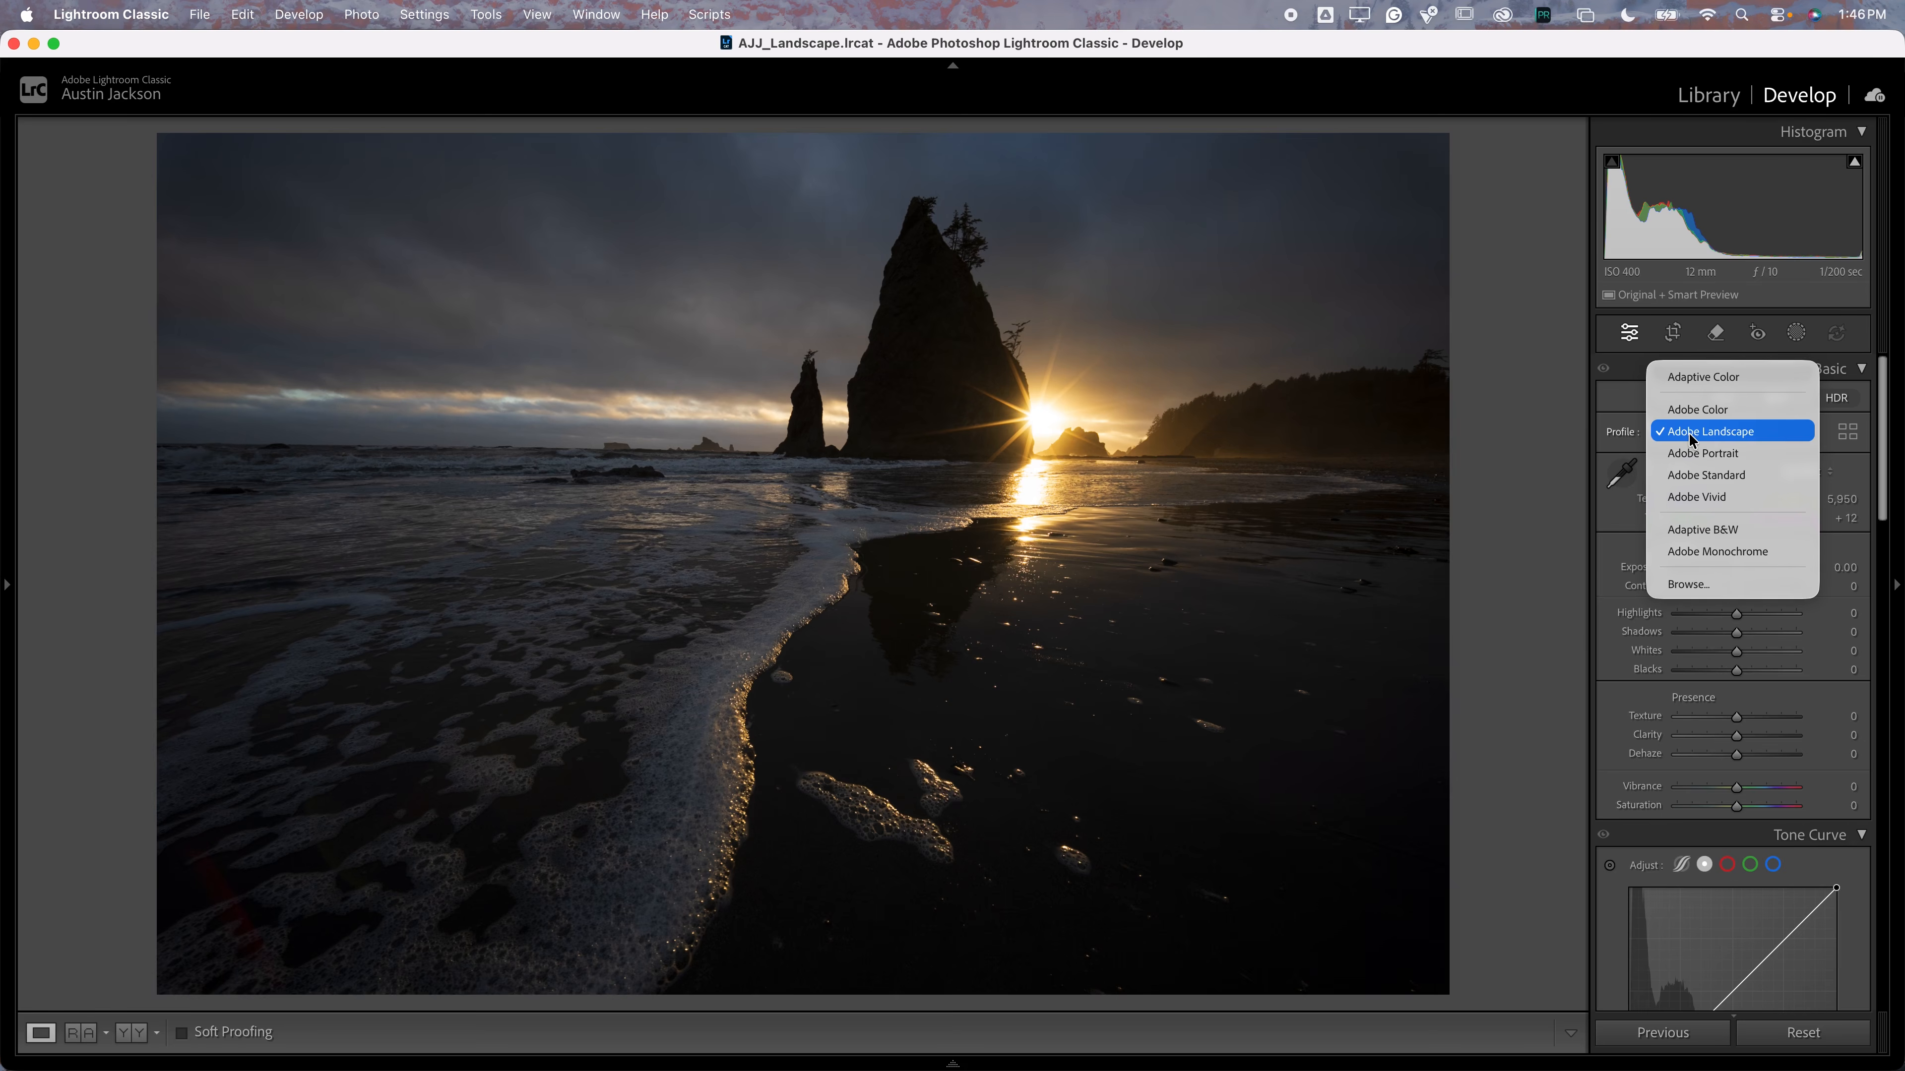
pyautogui.click(1700, 409)
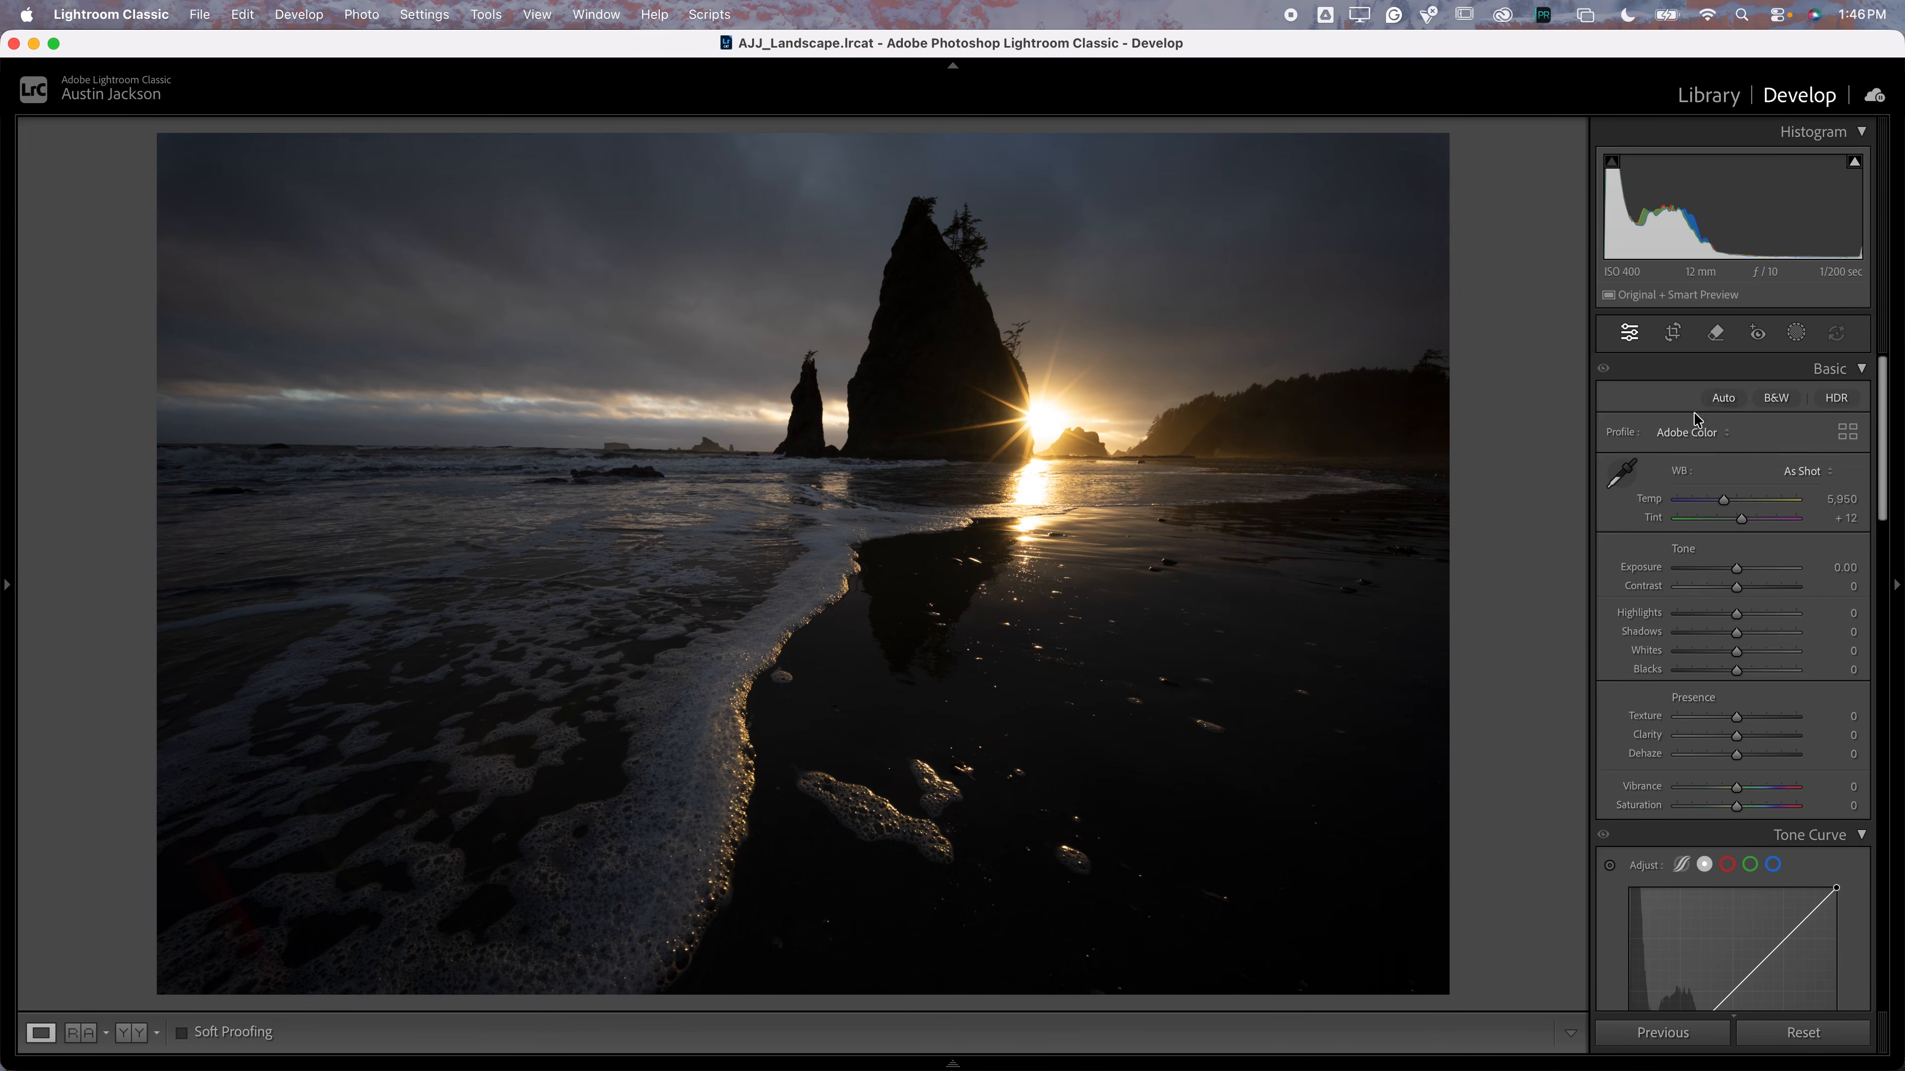
pyautogui.click(1676, 433)
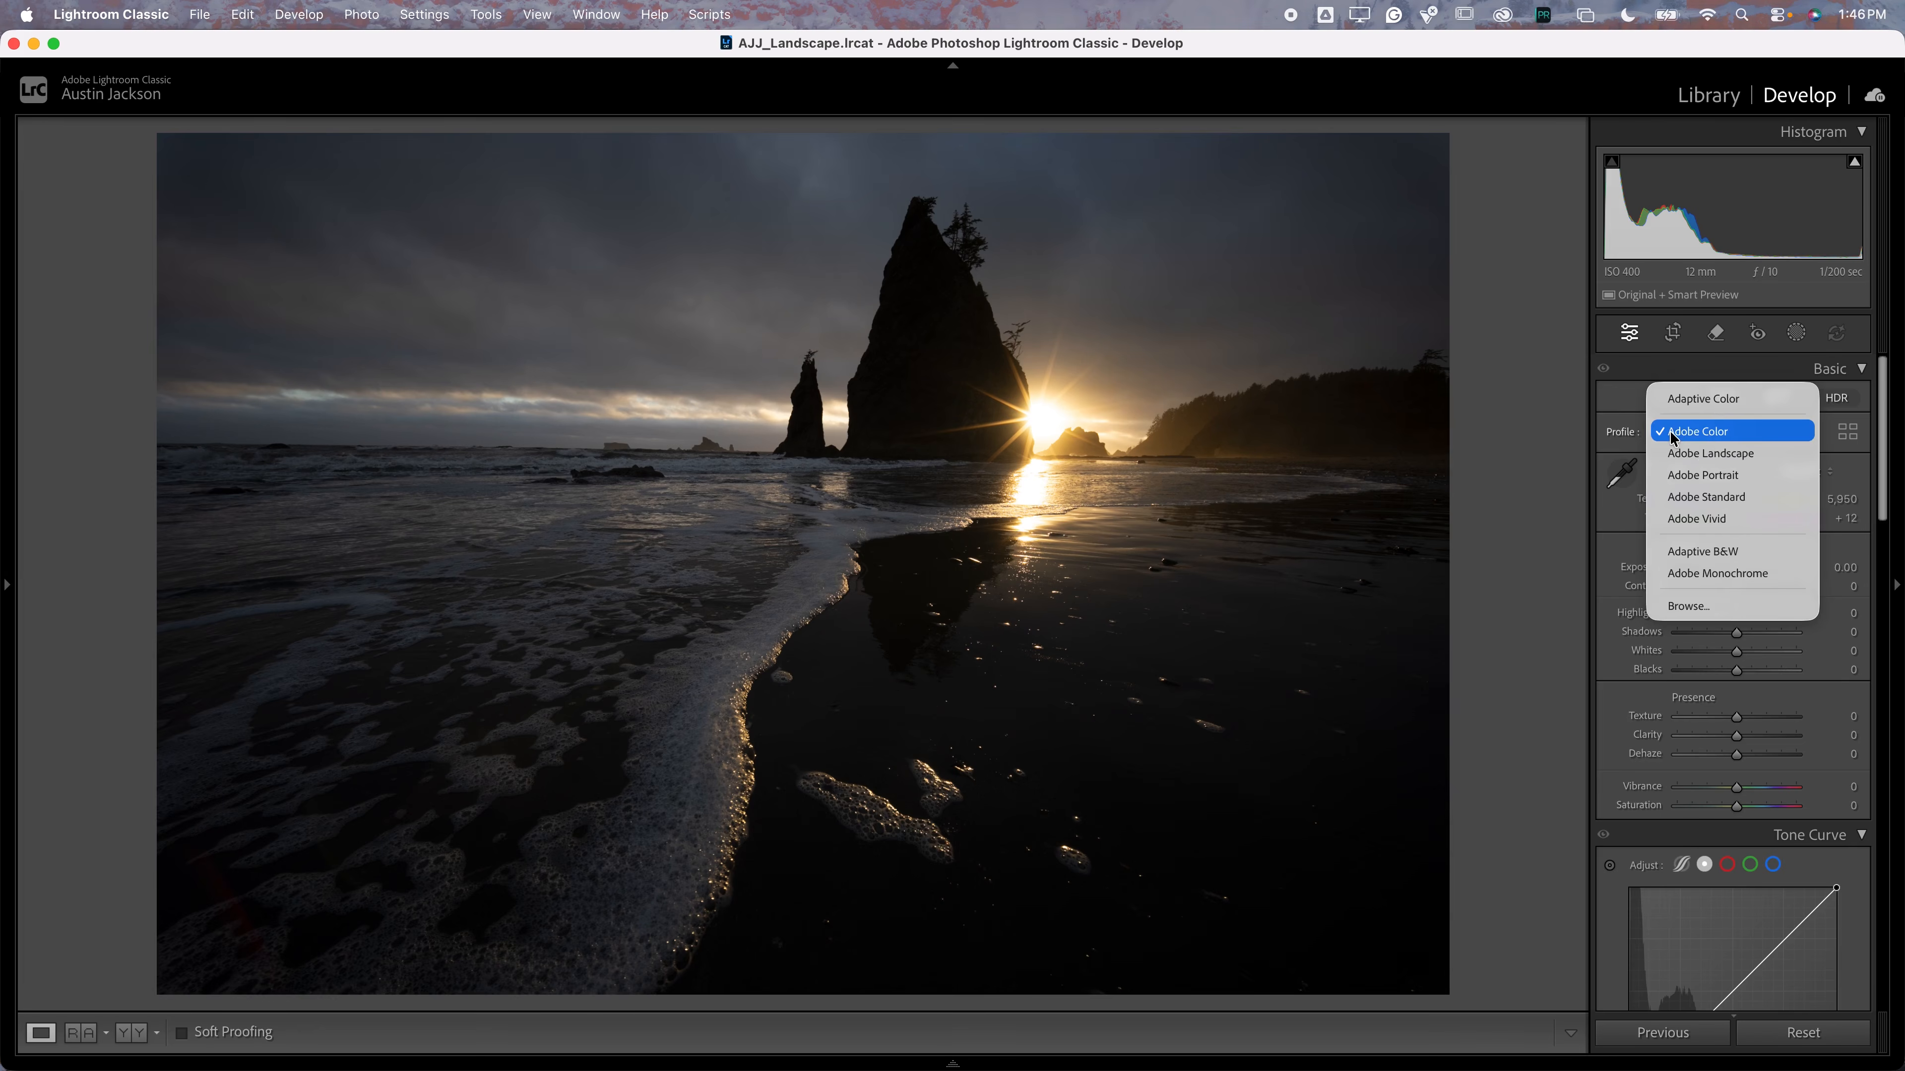
pyautogui.click(1726, 497)
pyautogui.click(1722, 442)
pyautogui.click(1722, 453)
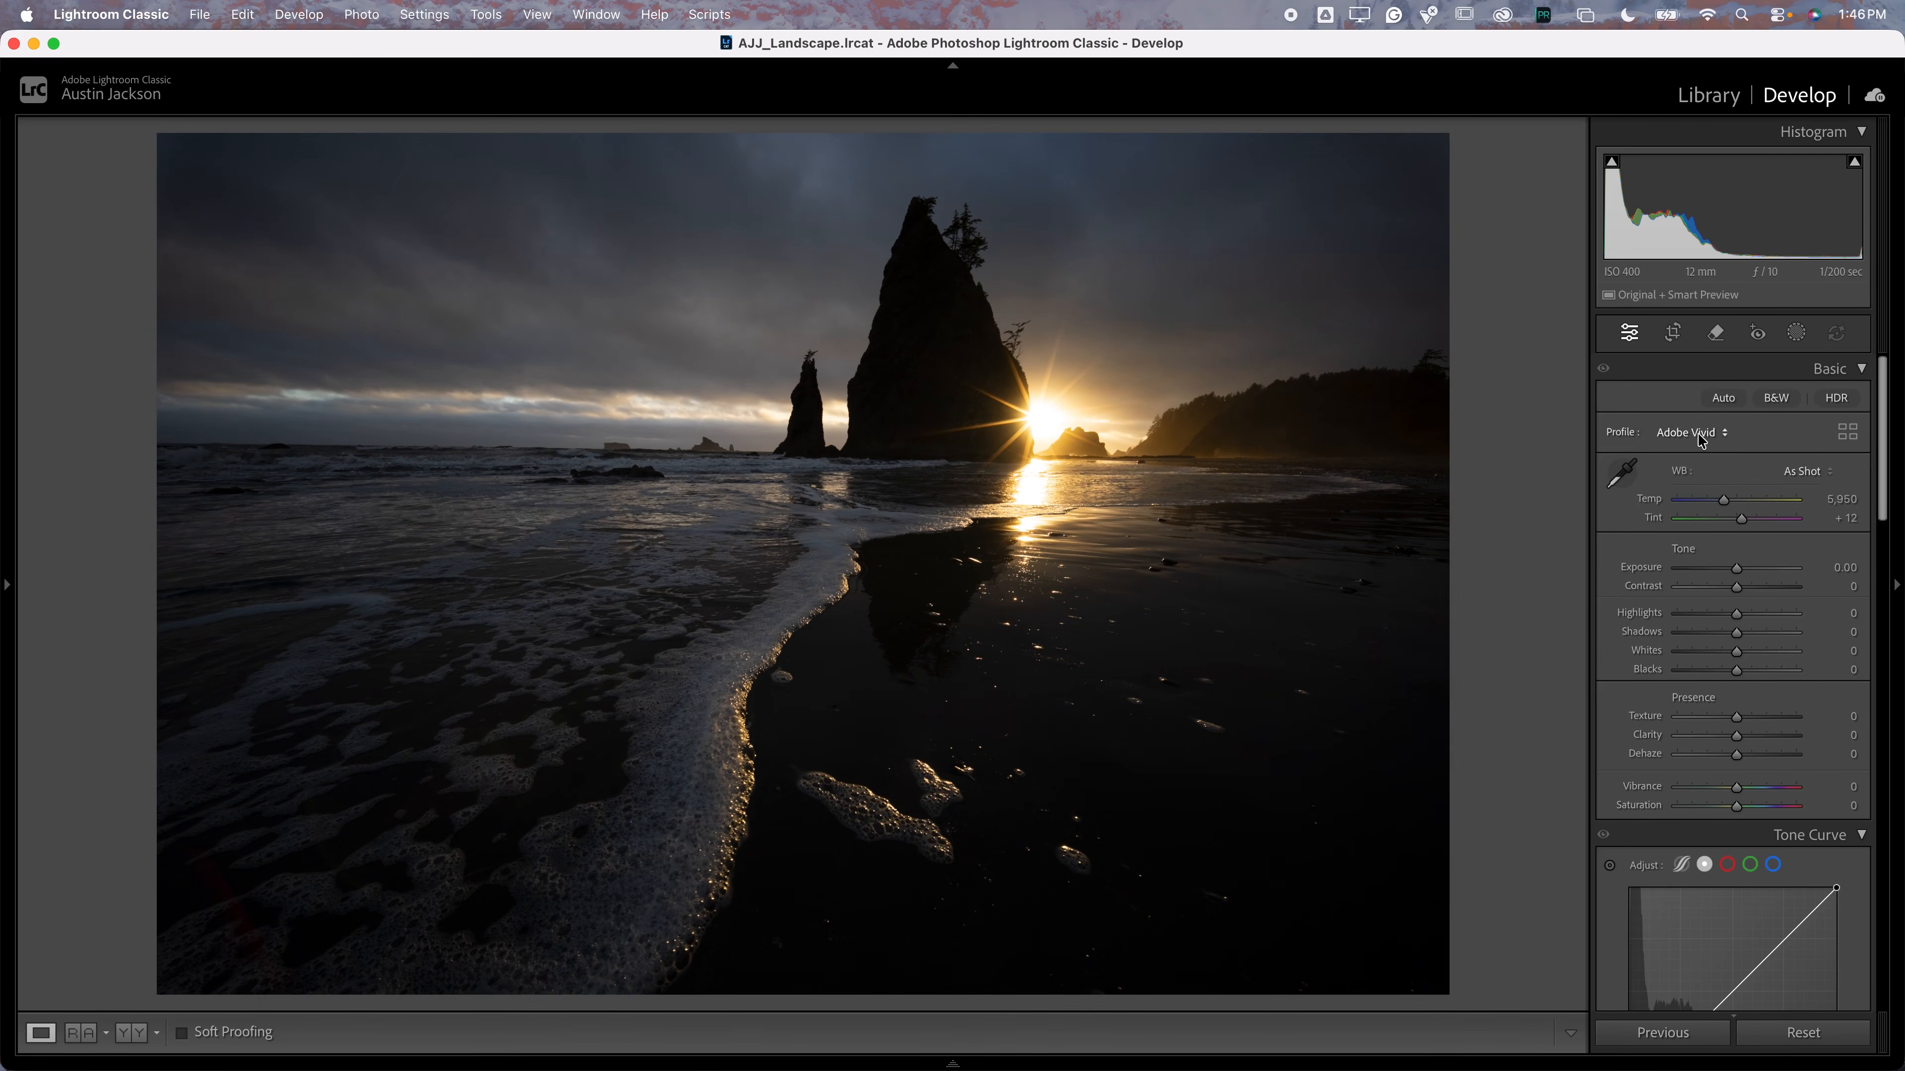
# Apply the Adobe Portrait profile to the sea stack sunset photo, and pick one more profile to compare
pyautogui.click(1703, 433)
pyautogui.click(1699, 399)
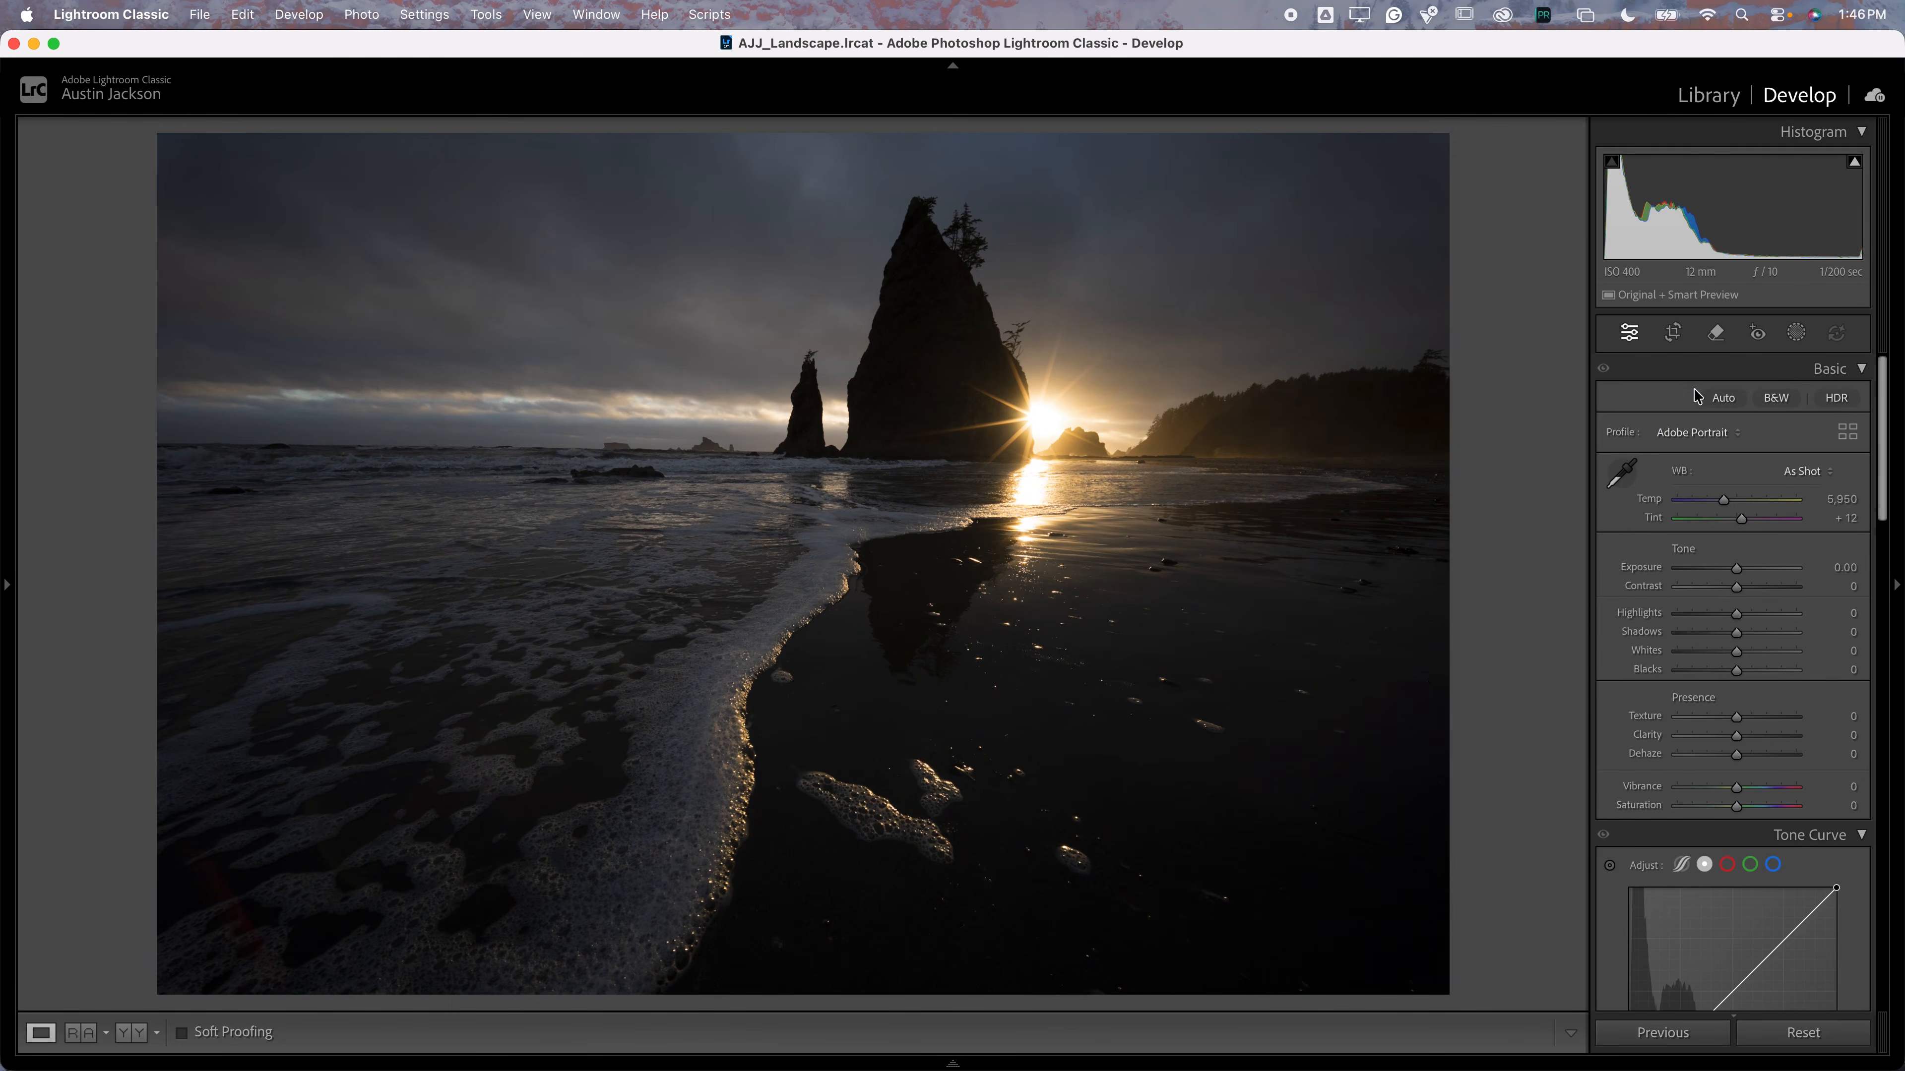
pyautogui.click(1696, 434)
pyautogui.click(1680, 425)
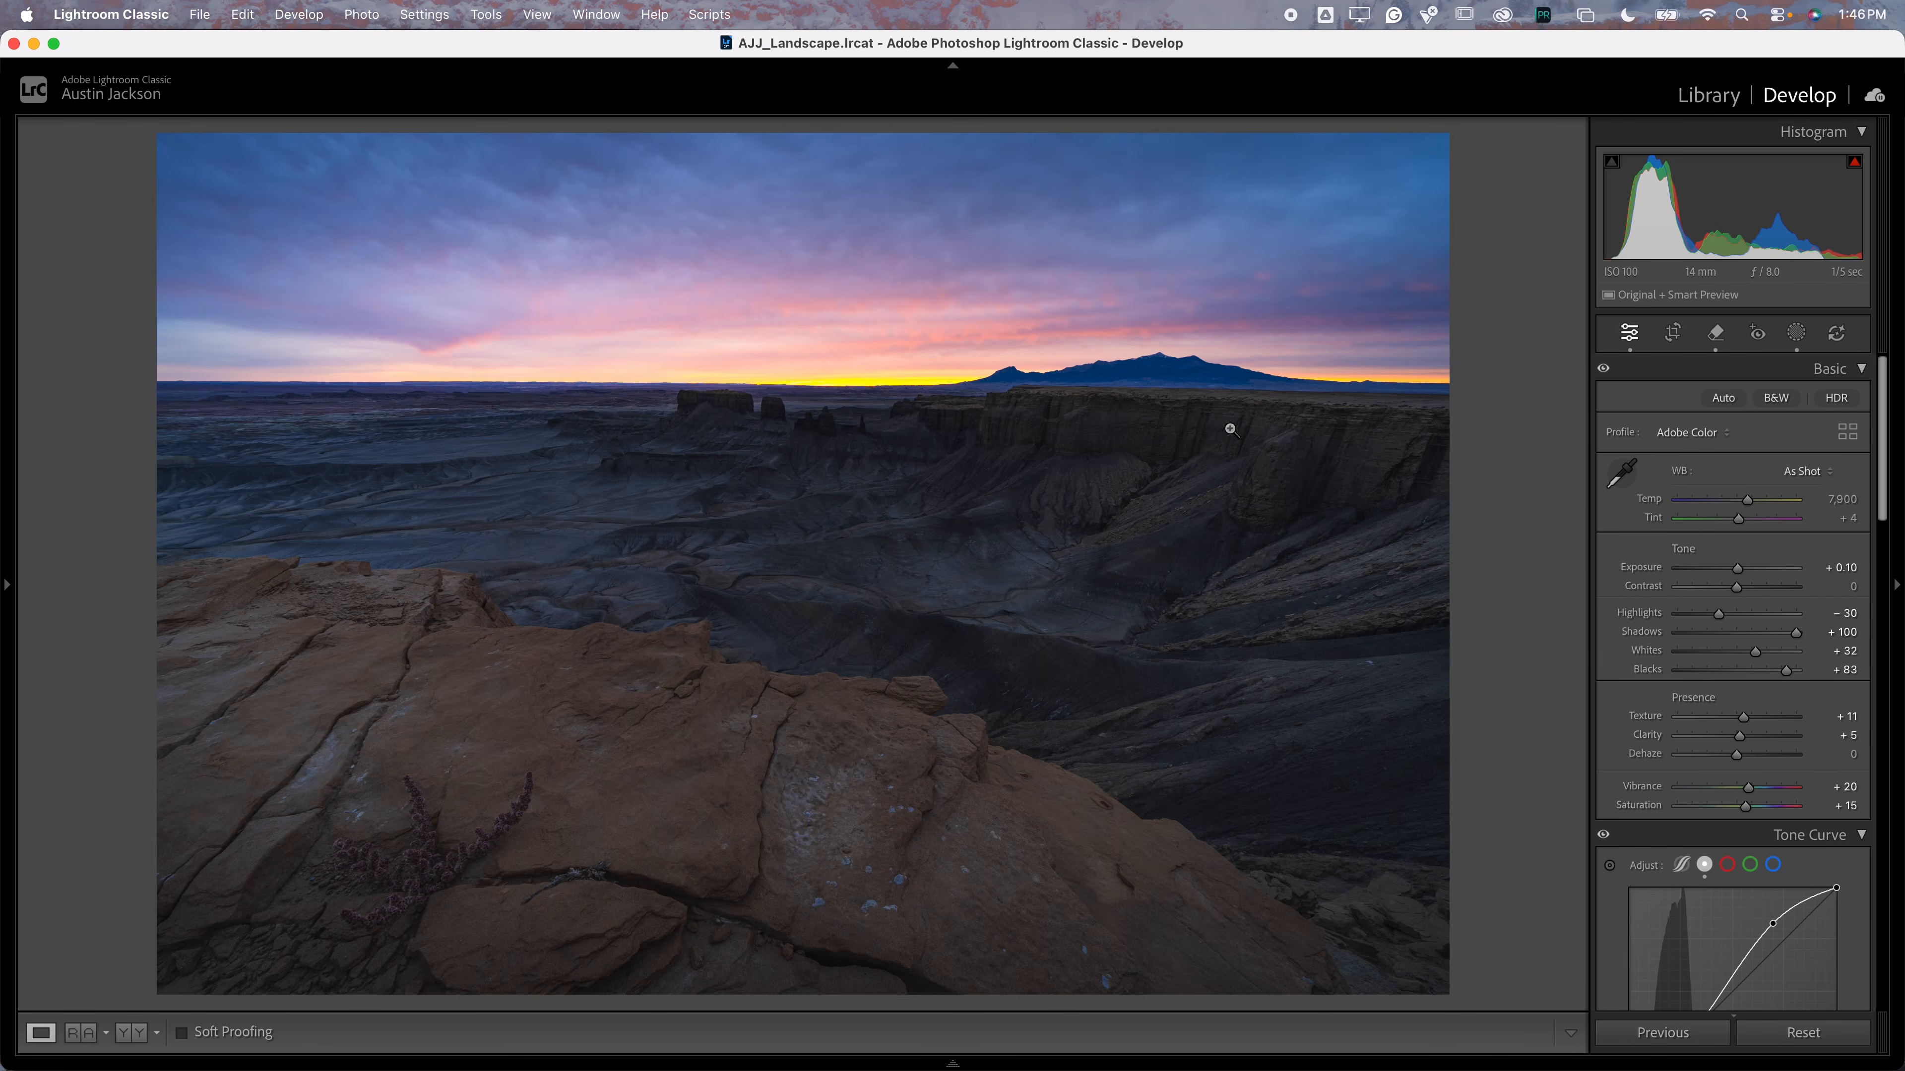
# Select Mask 1 on the desert sunset photo, compare the sky with and without it, and leave it hidden
pyautogui.click(1797, 332)
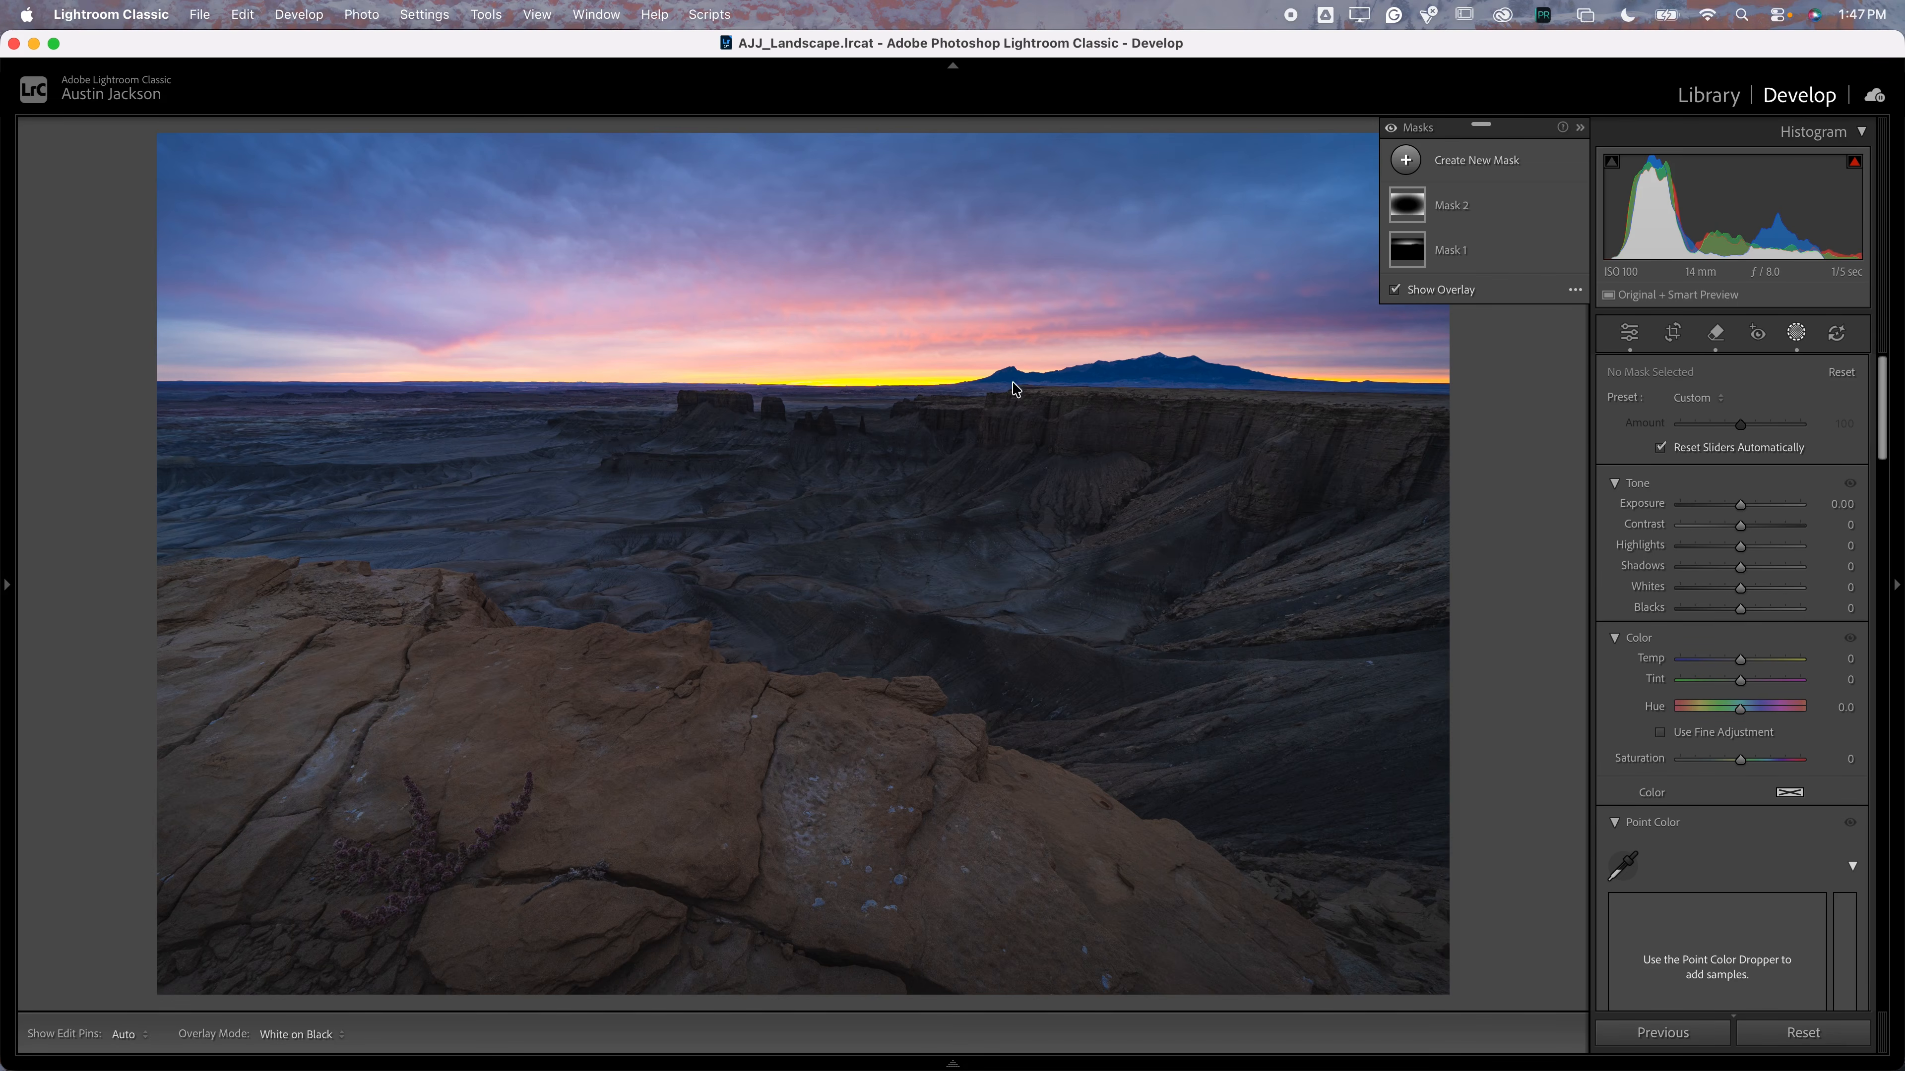
pyautogui.click(1492, 257)
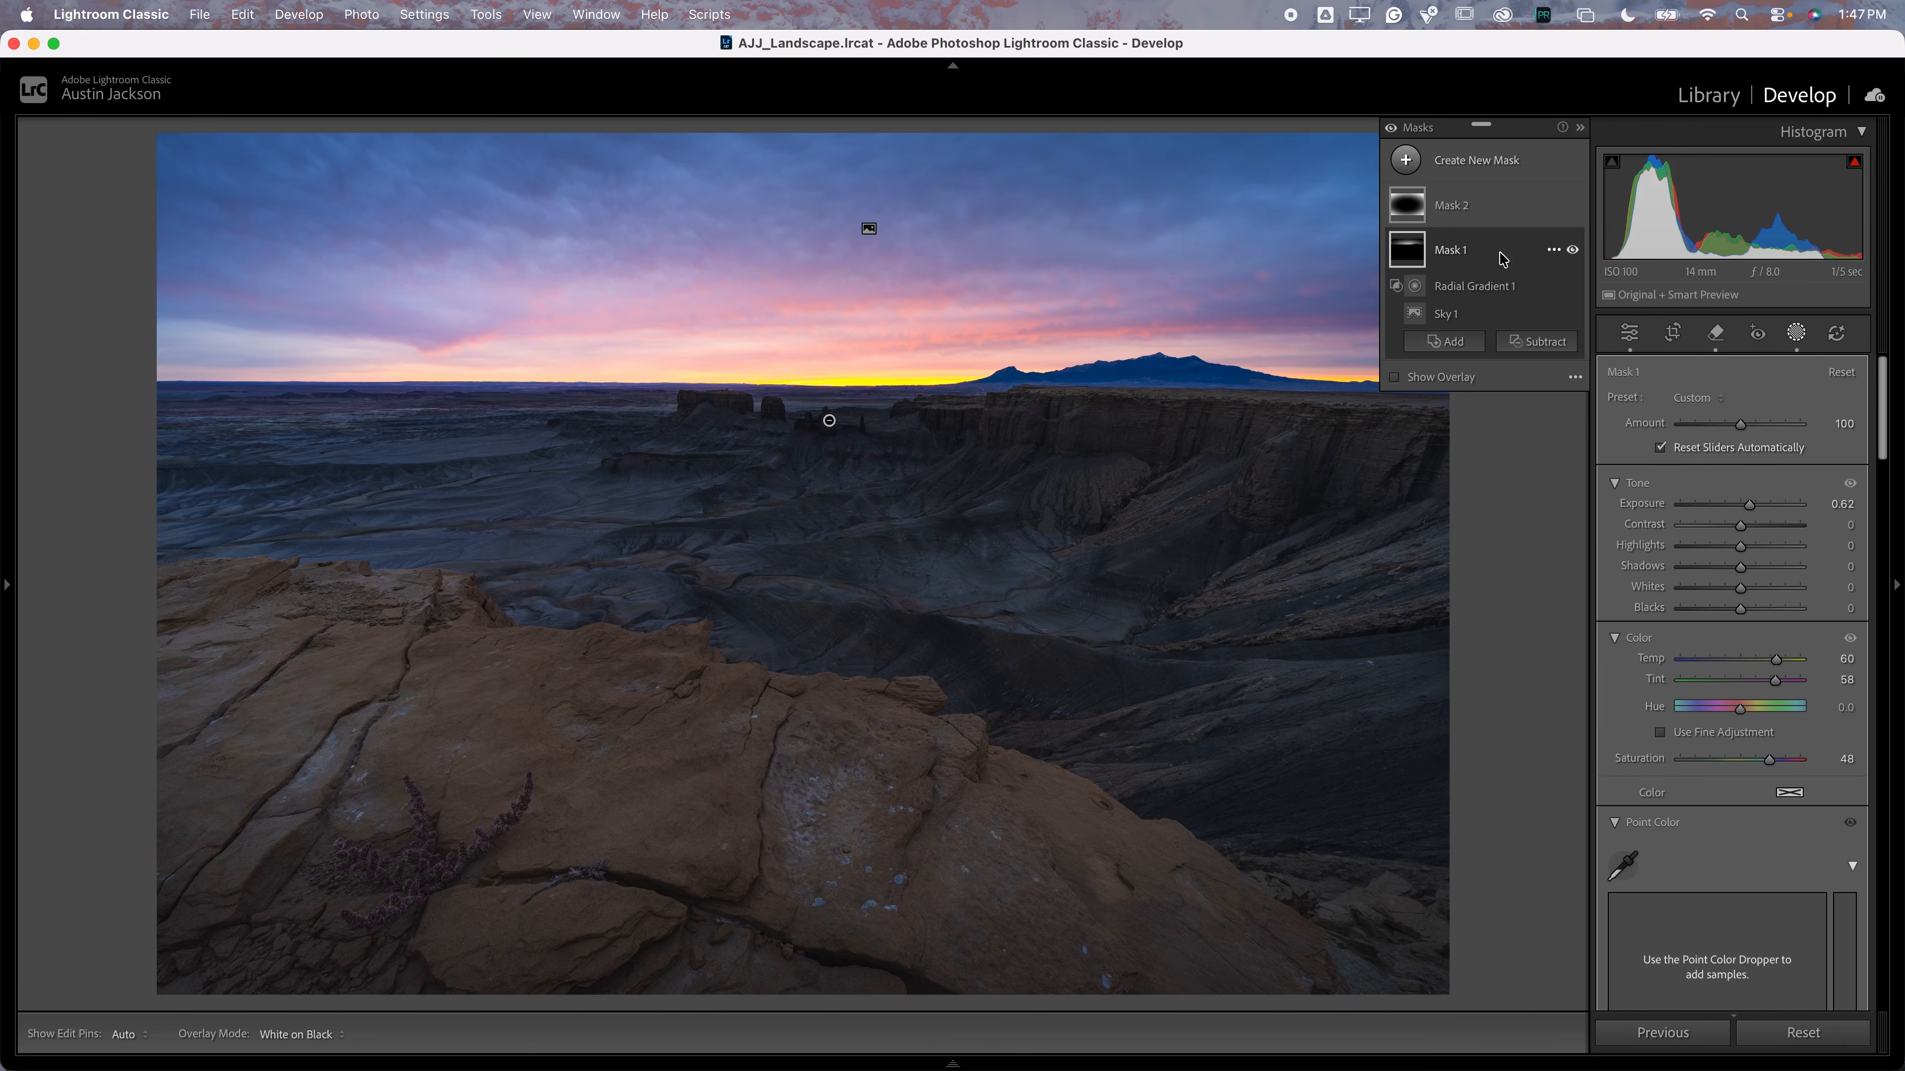
pyautogui.click(1573, 252)
pyautogui.click(1575, 253)
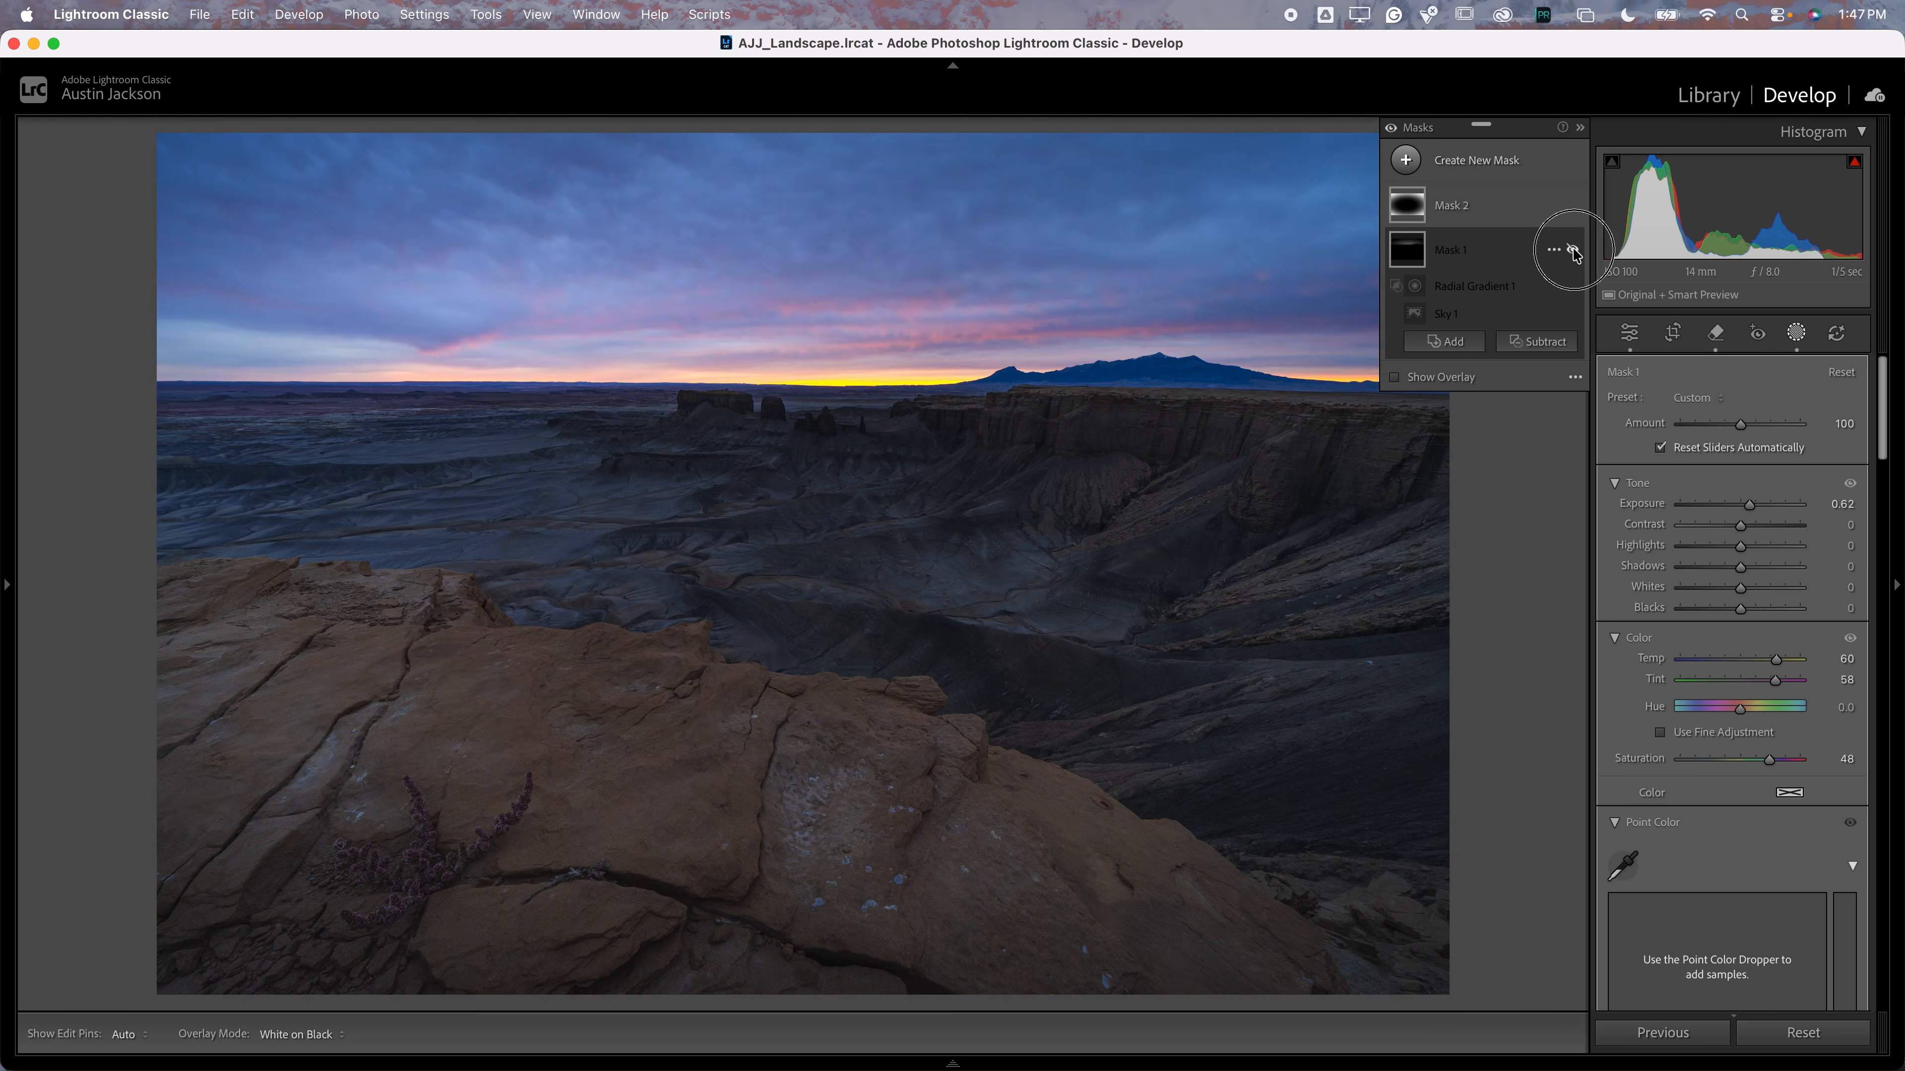
pyautogui.click(1573, 249)
pyautogui.click(1574, 252)
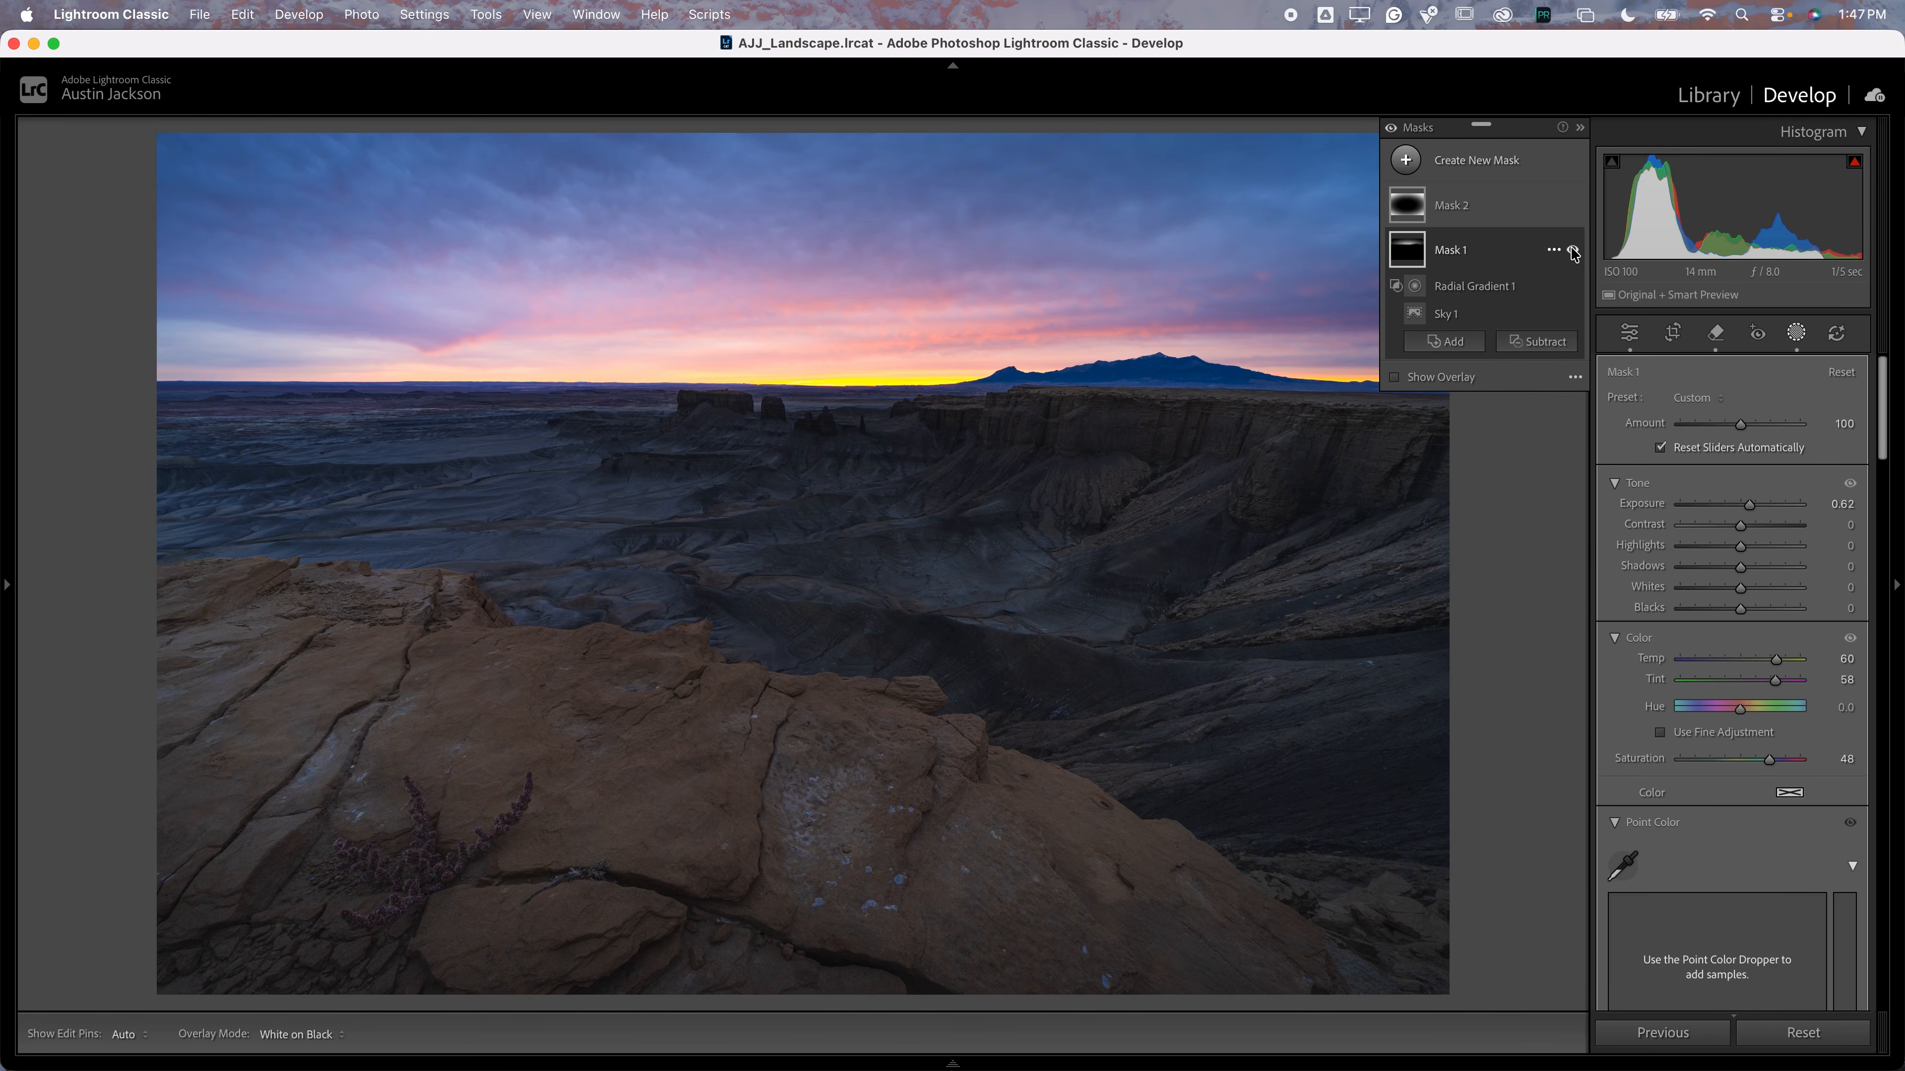
pyautogui.click(1574, 252)
pyautogui.click(1572, 252)
pyautogui.click(1572, 250)
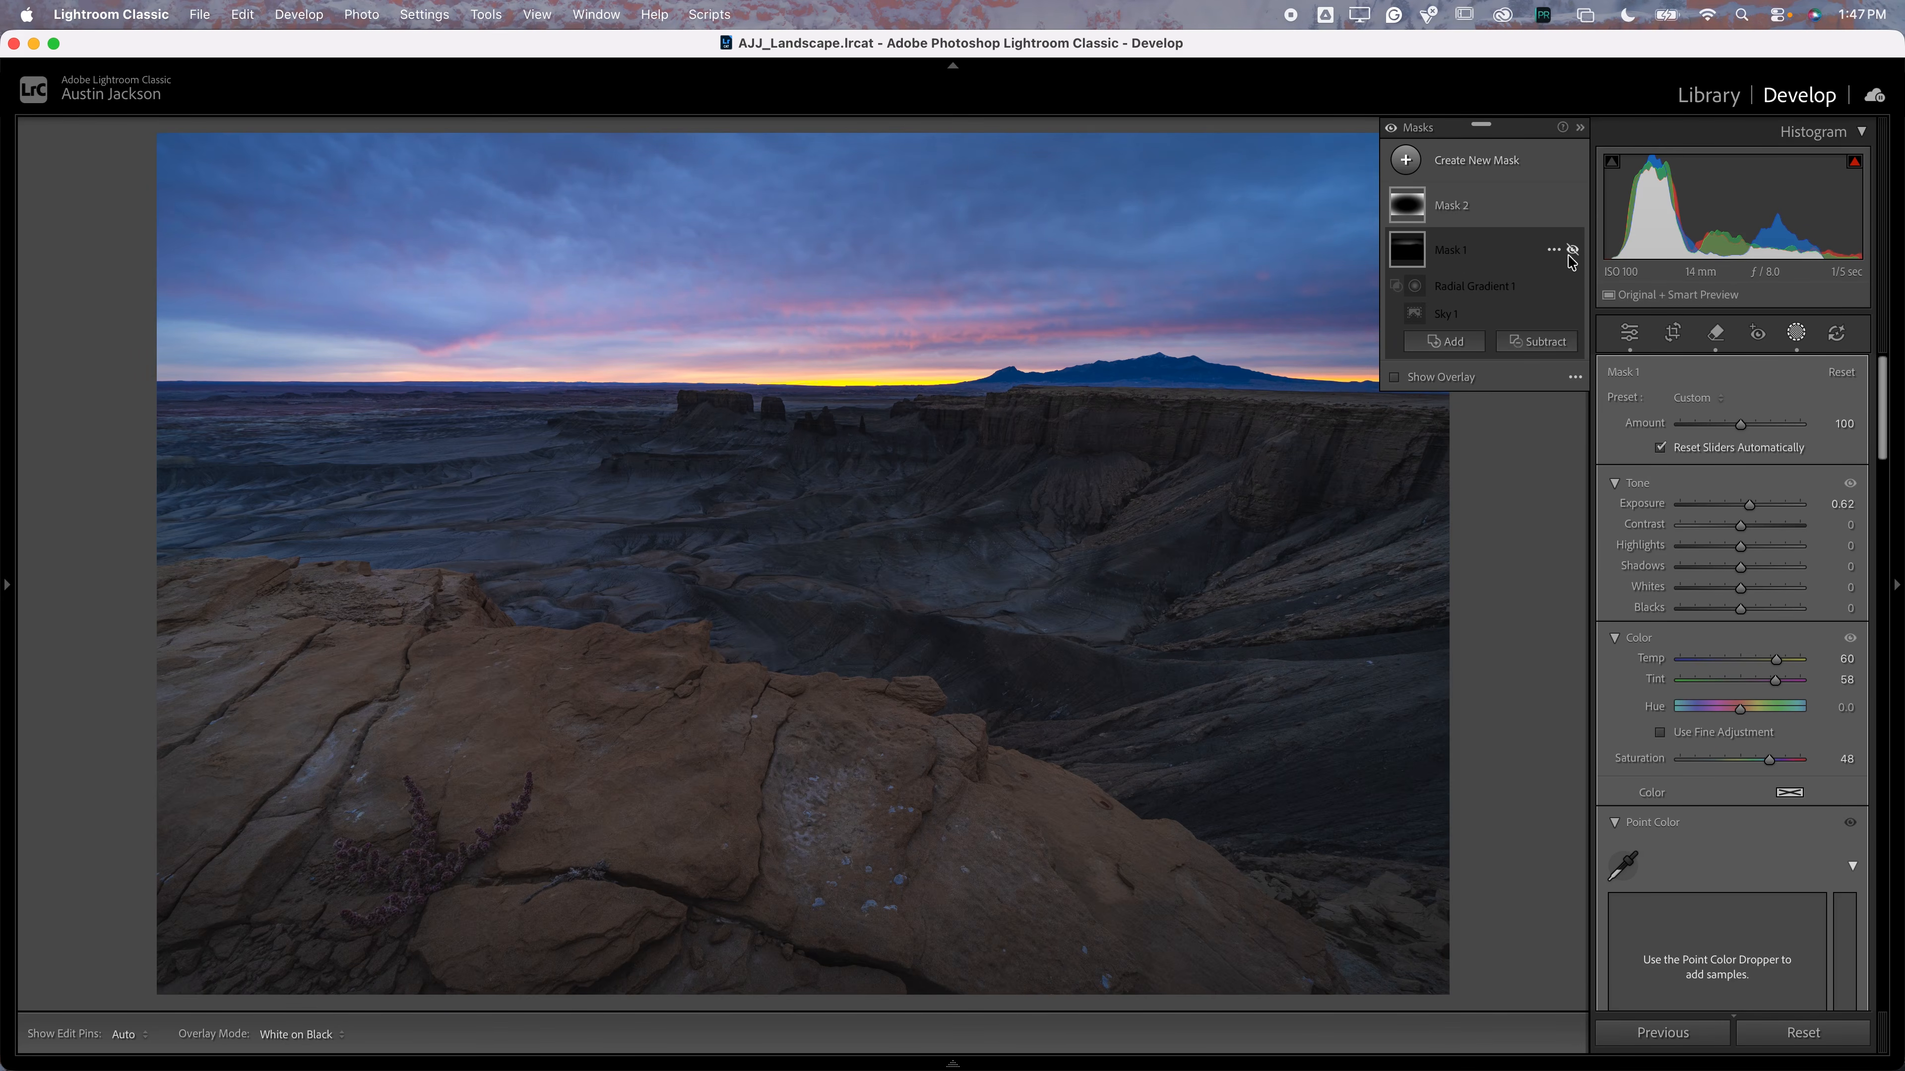
# Create a new sky mask and intersect it with a wide radial gradient centred on the glowing horizon
pyautogui.click(1464, 169)
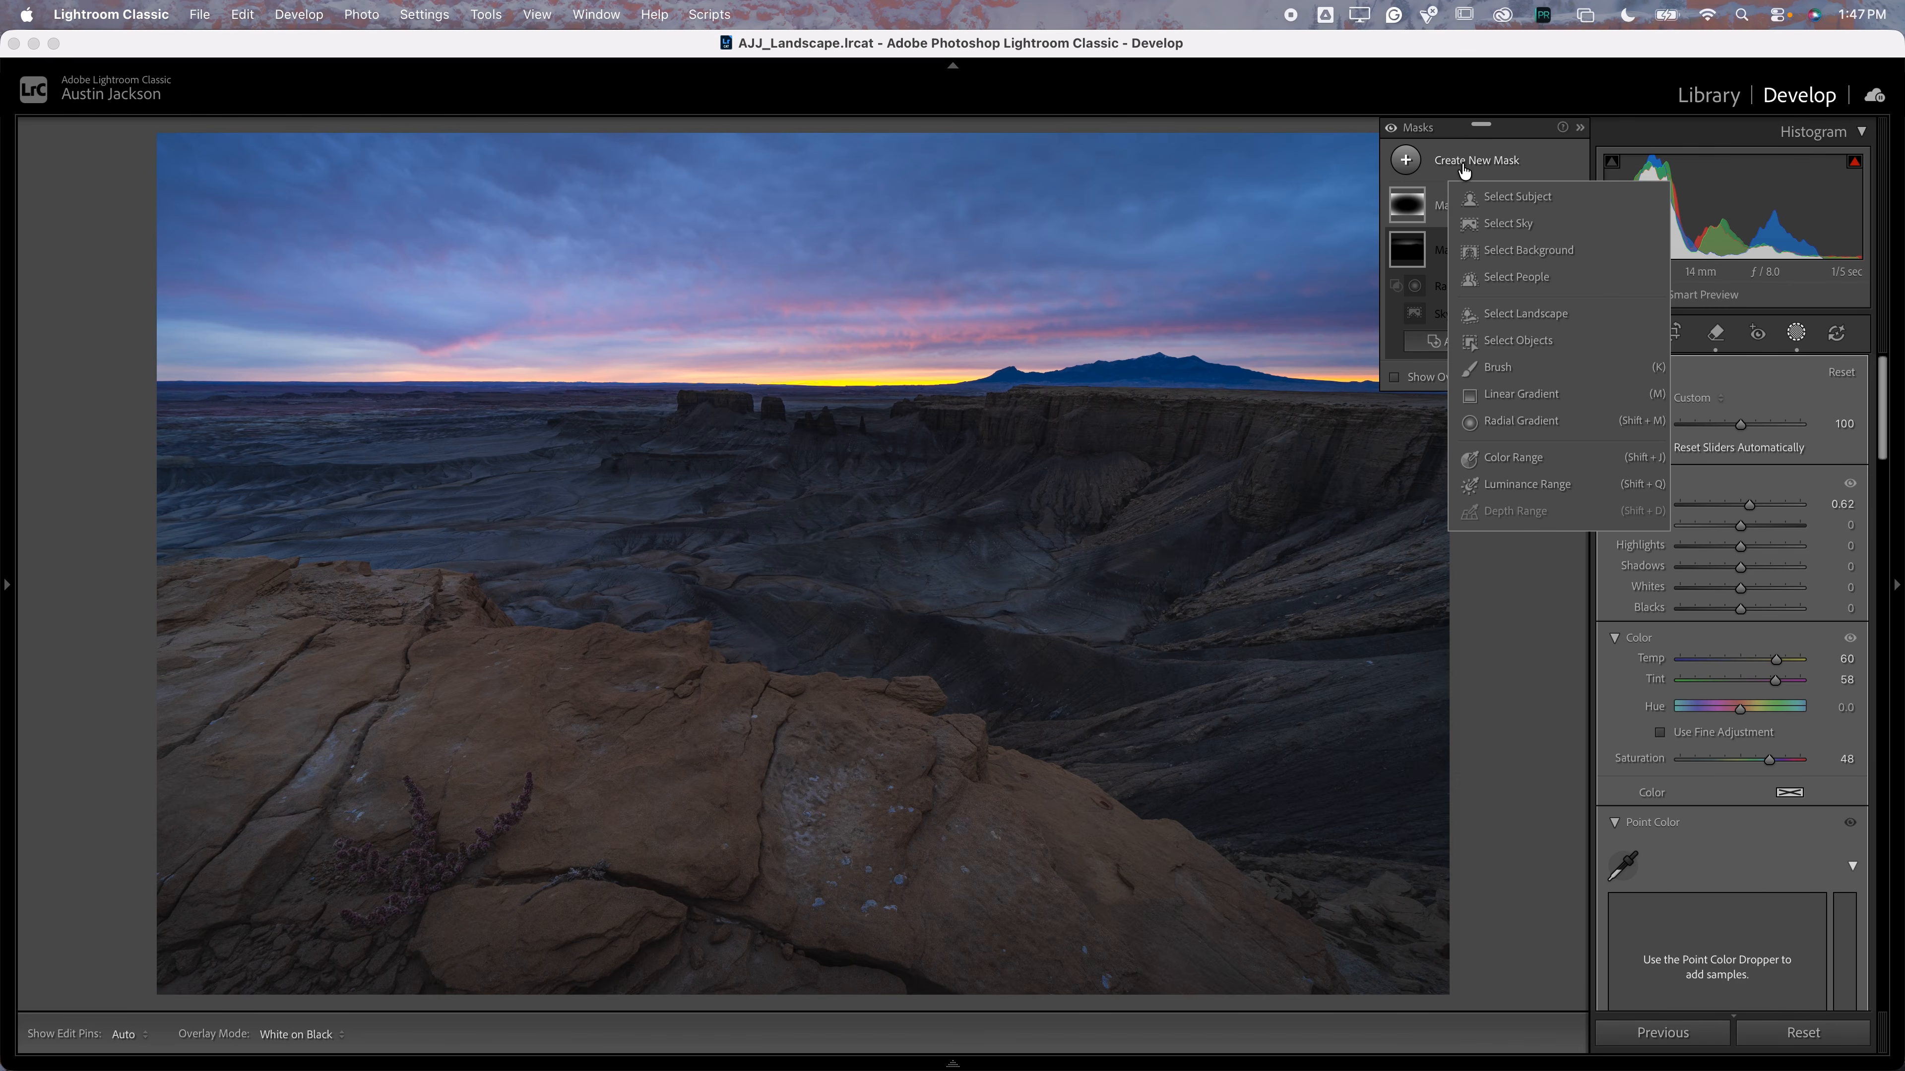
pyautogui.click(1515, 225)
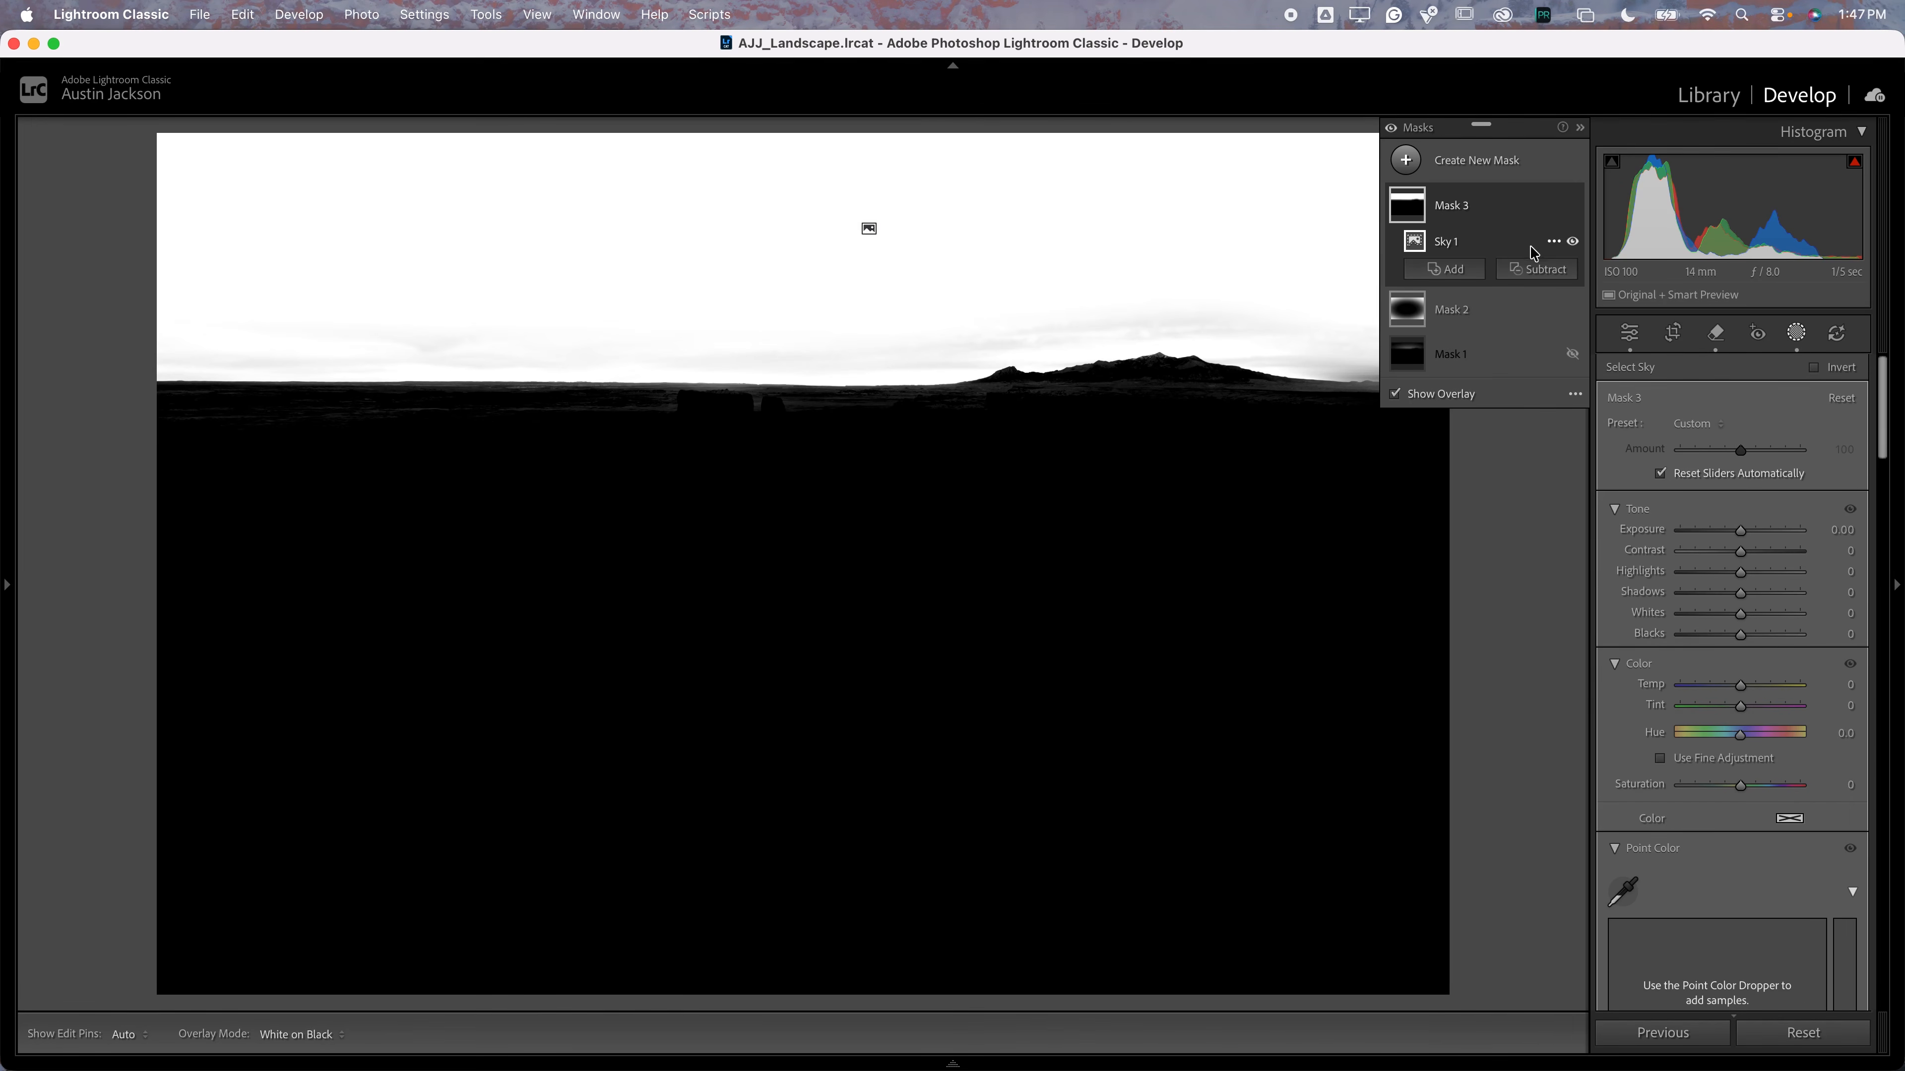
pyautogui.click(1552, 241)
pyautogui.moveTo(1601, 361)
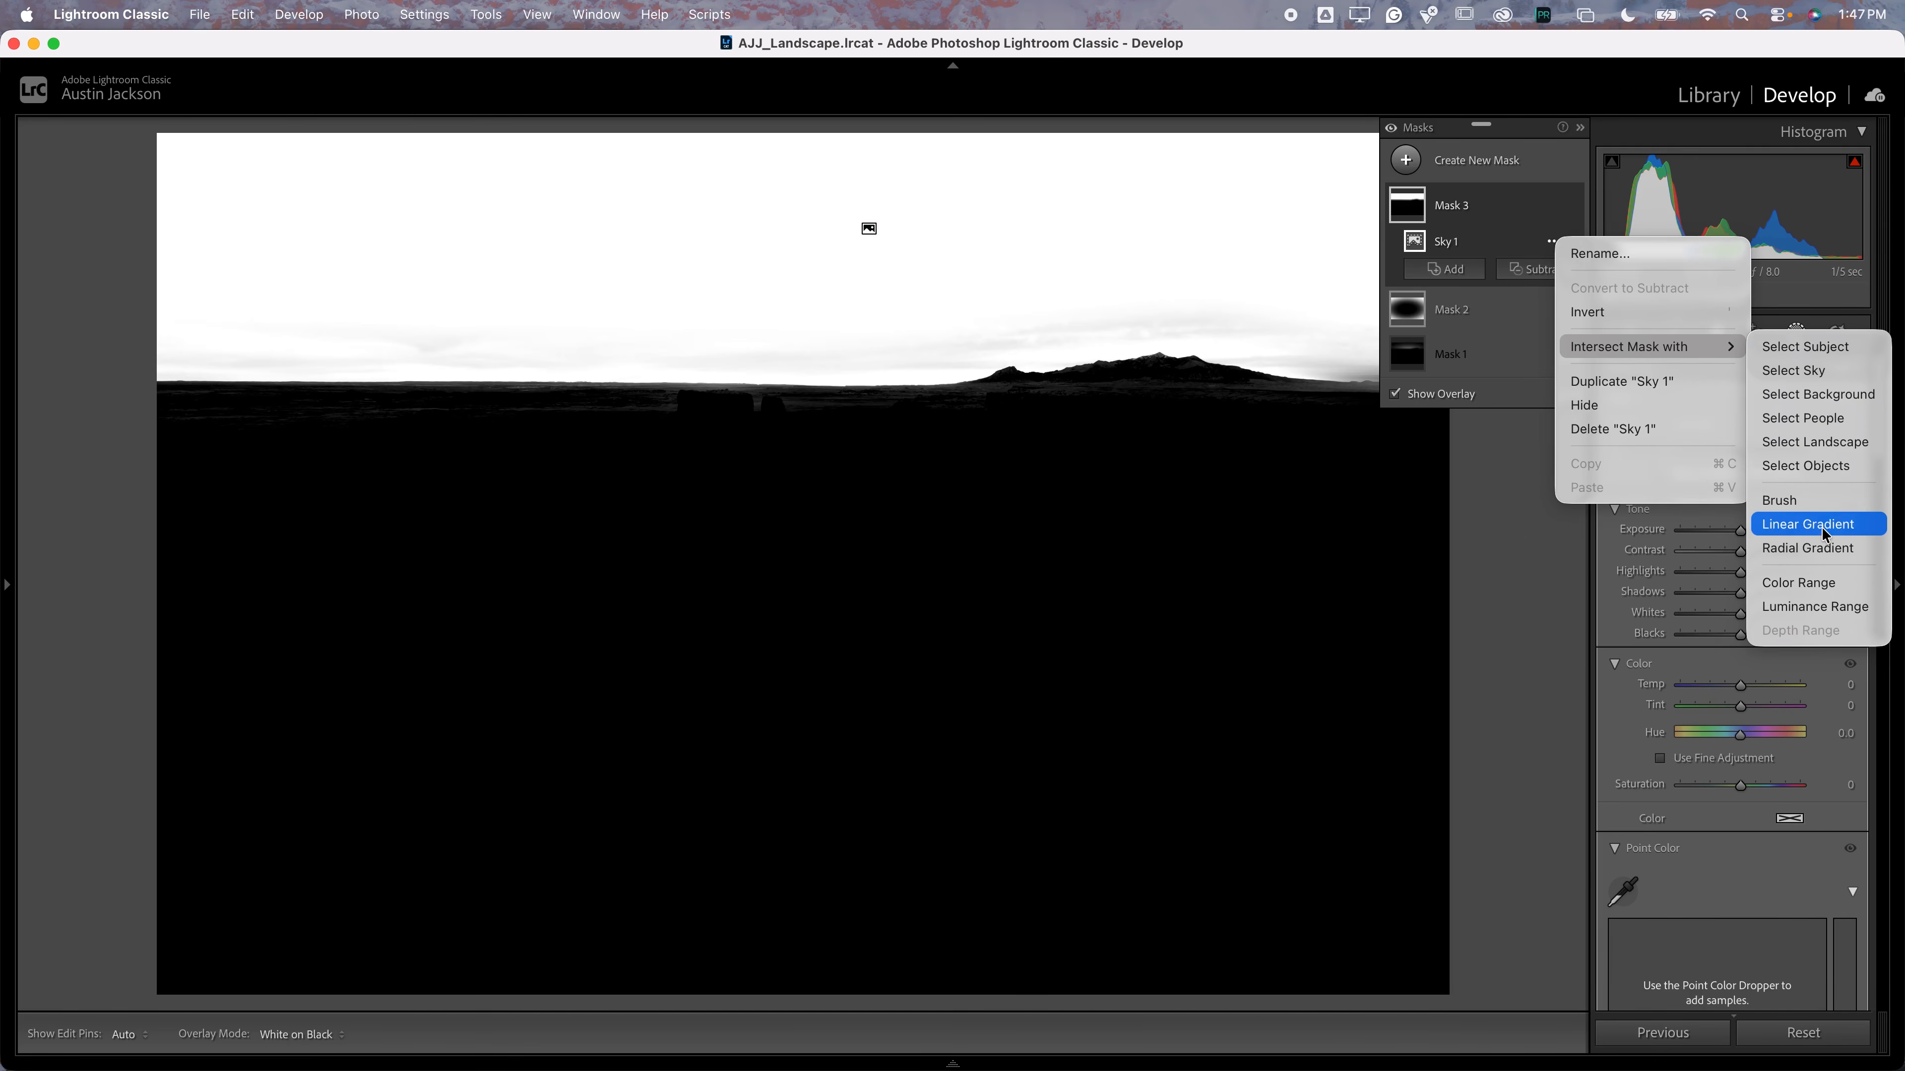
pyautogui.click(1827, 549)
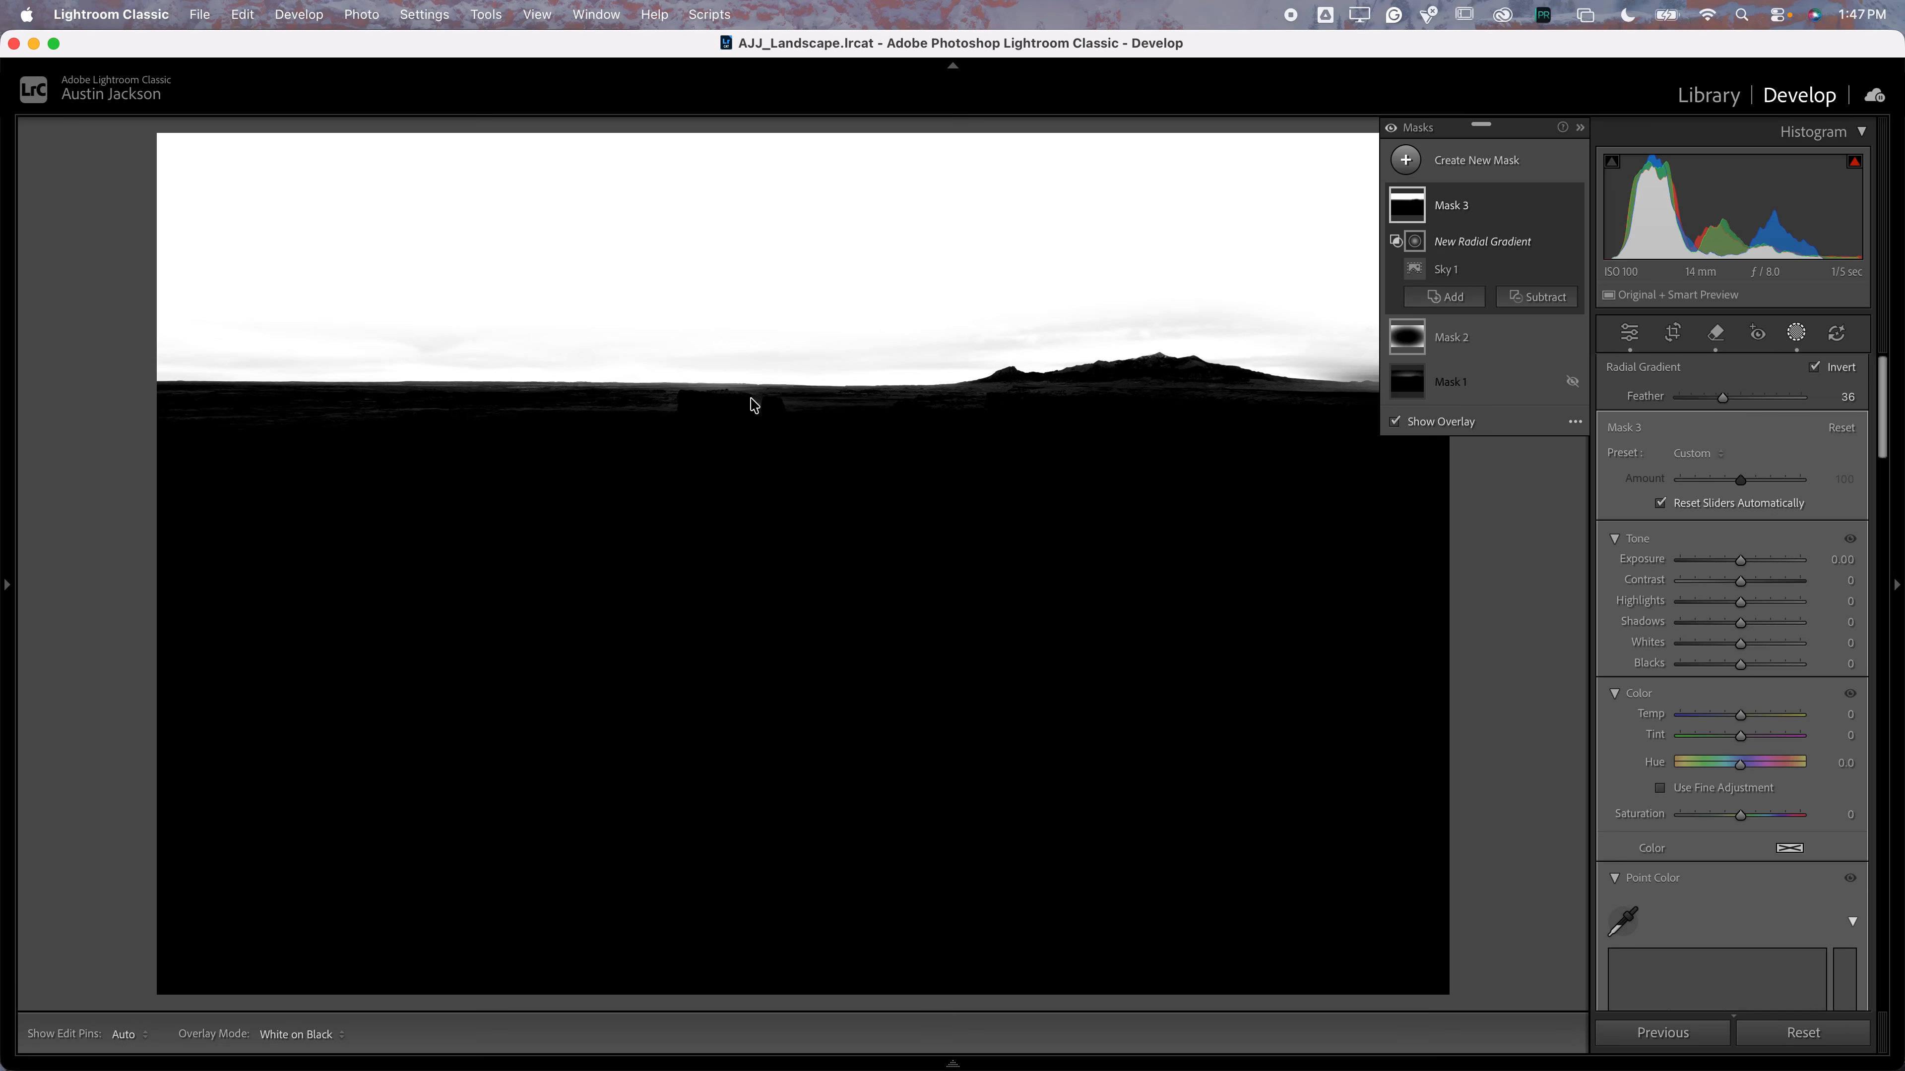
pyautogui.moveTo(784, 389); pyautogui.dragTo(1221, 268)
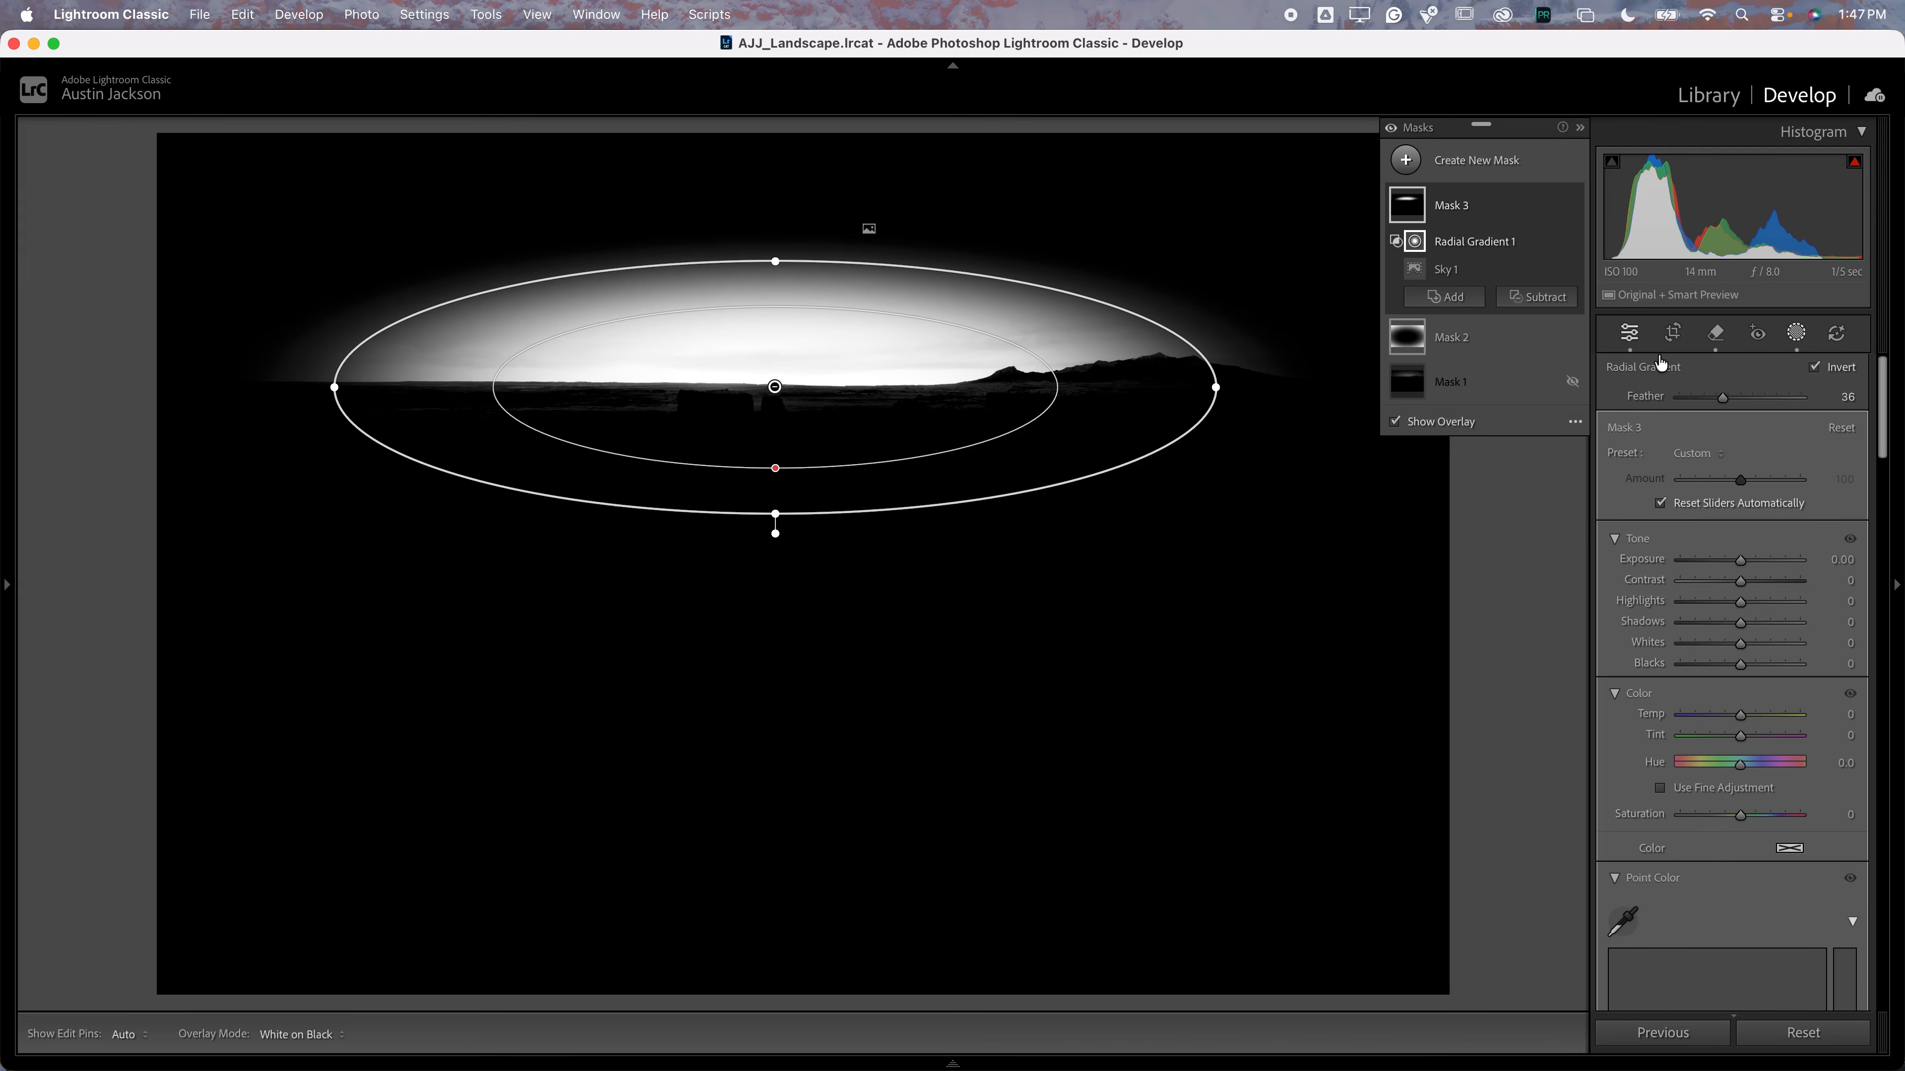
# Set the radial gradient's Feather to 100 and enlarge it to nearly the photo's full width, centred just below the sunset horizon
pyautogui.moveTo(1722, 397); pyautogui.dragTo(1814, 398)
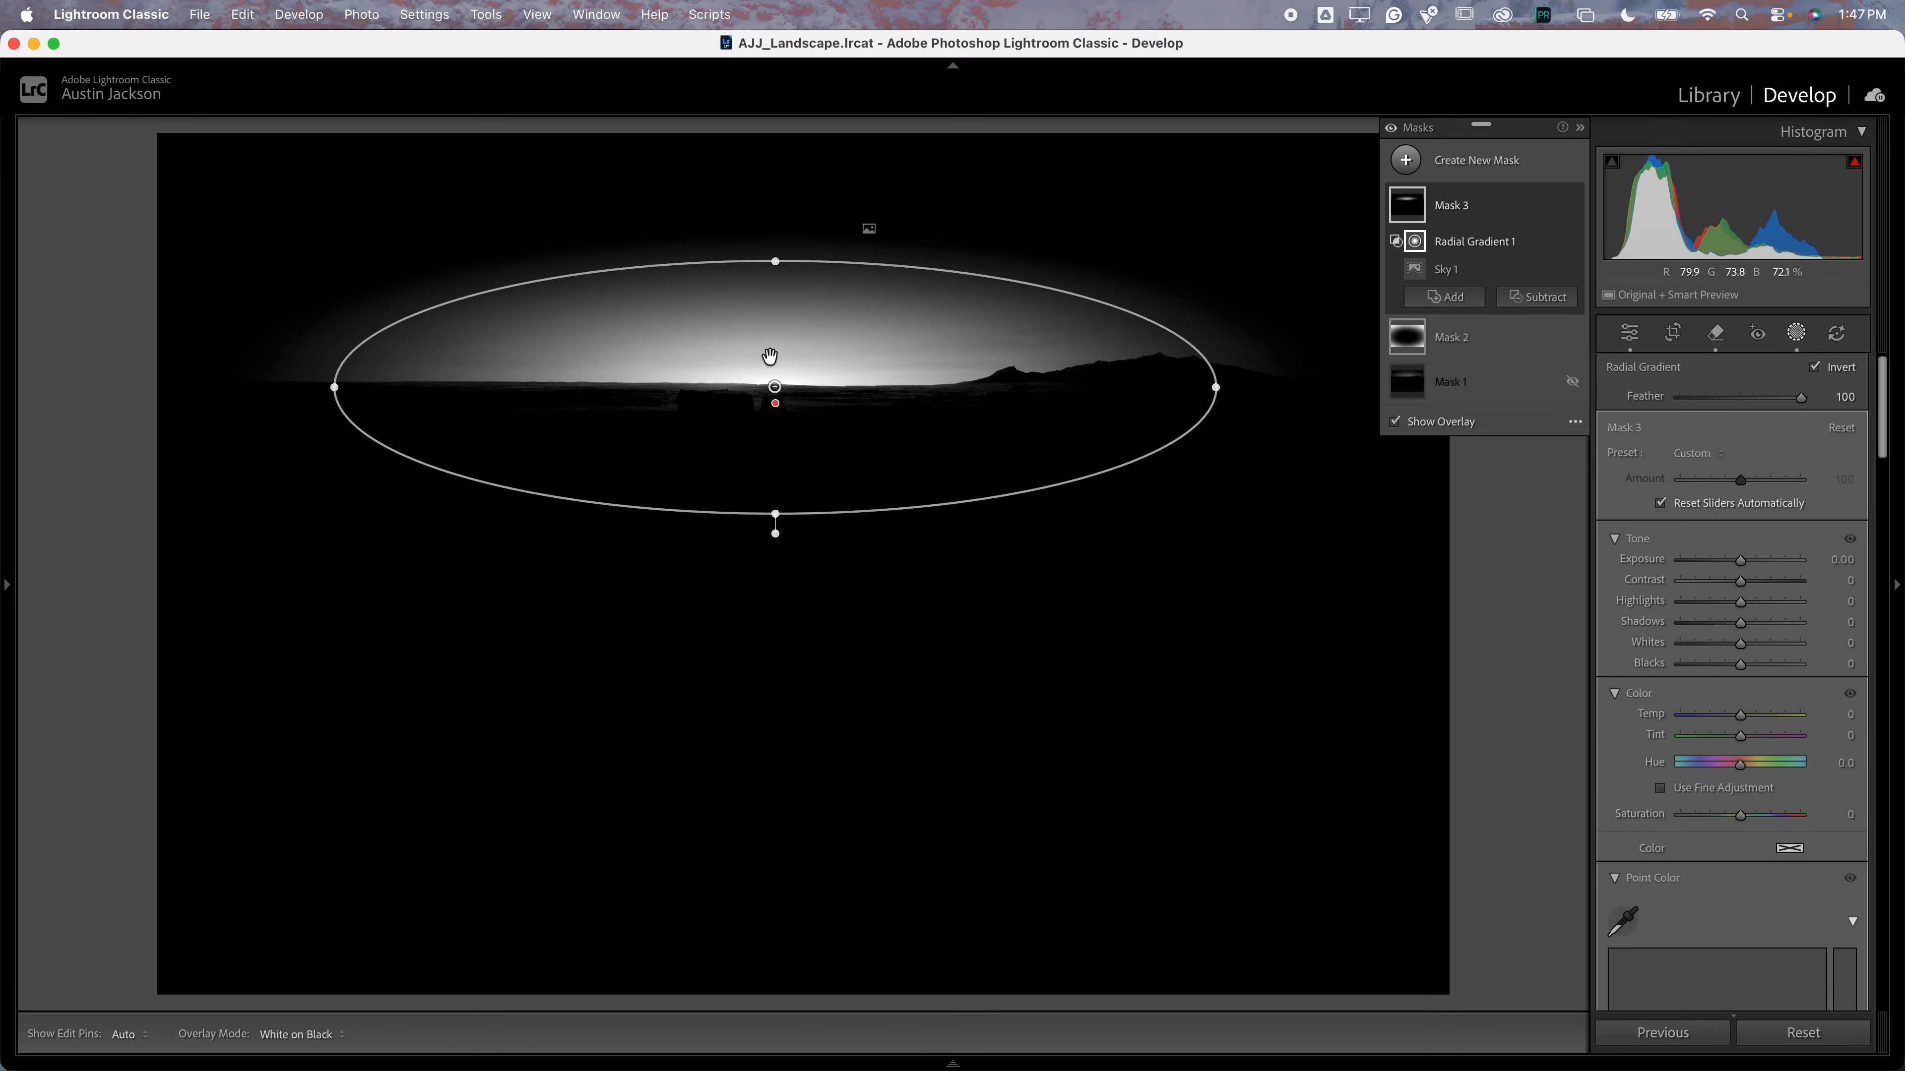
pyautogui.moveTo(775, 386); pyautogui.dragTo(806, 370)
pyautogui.moveTo(1246, 370); pyautogui.dragTo(1437, 371)
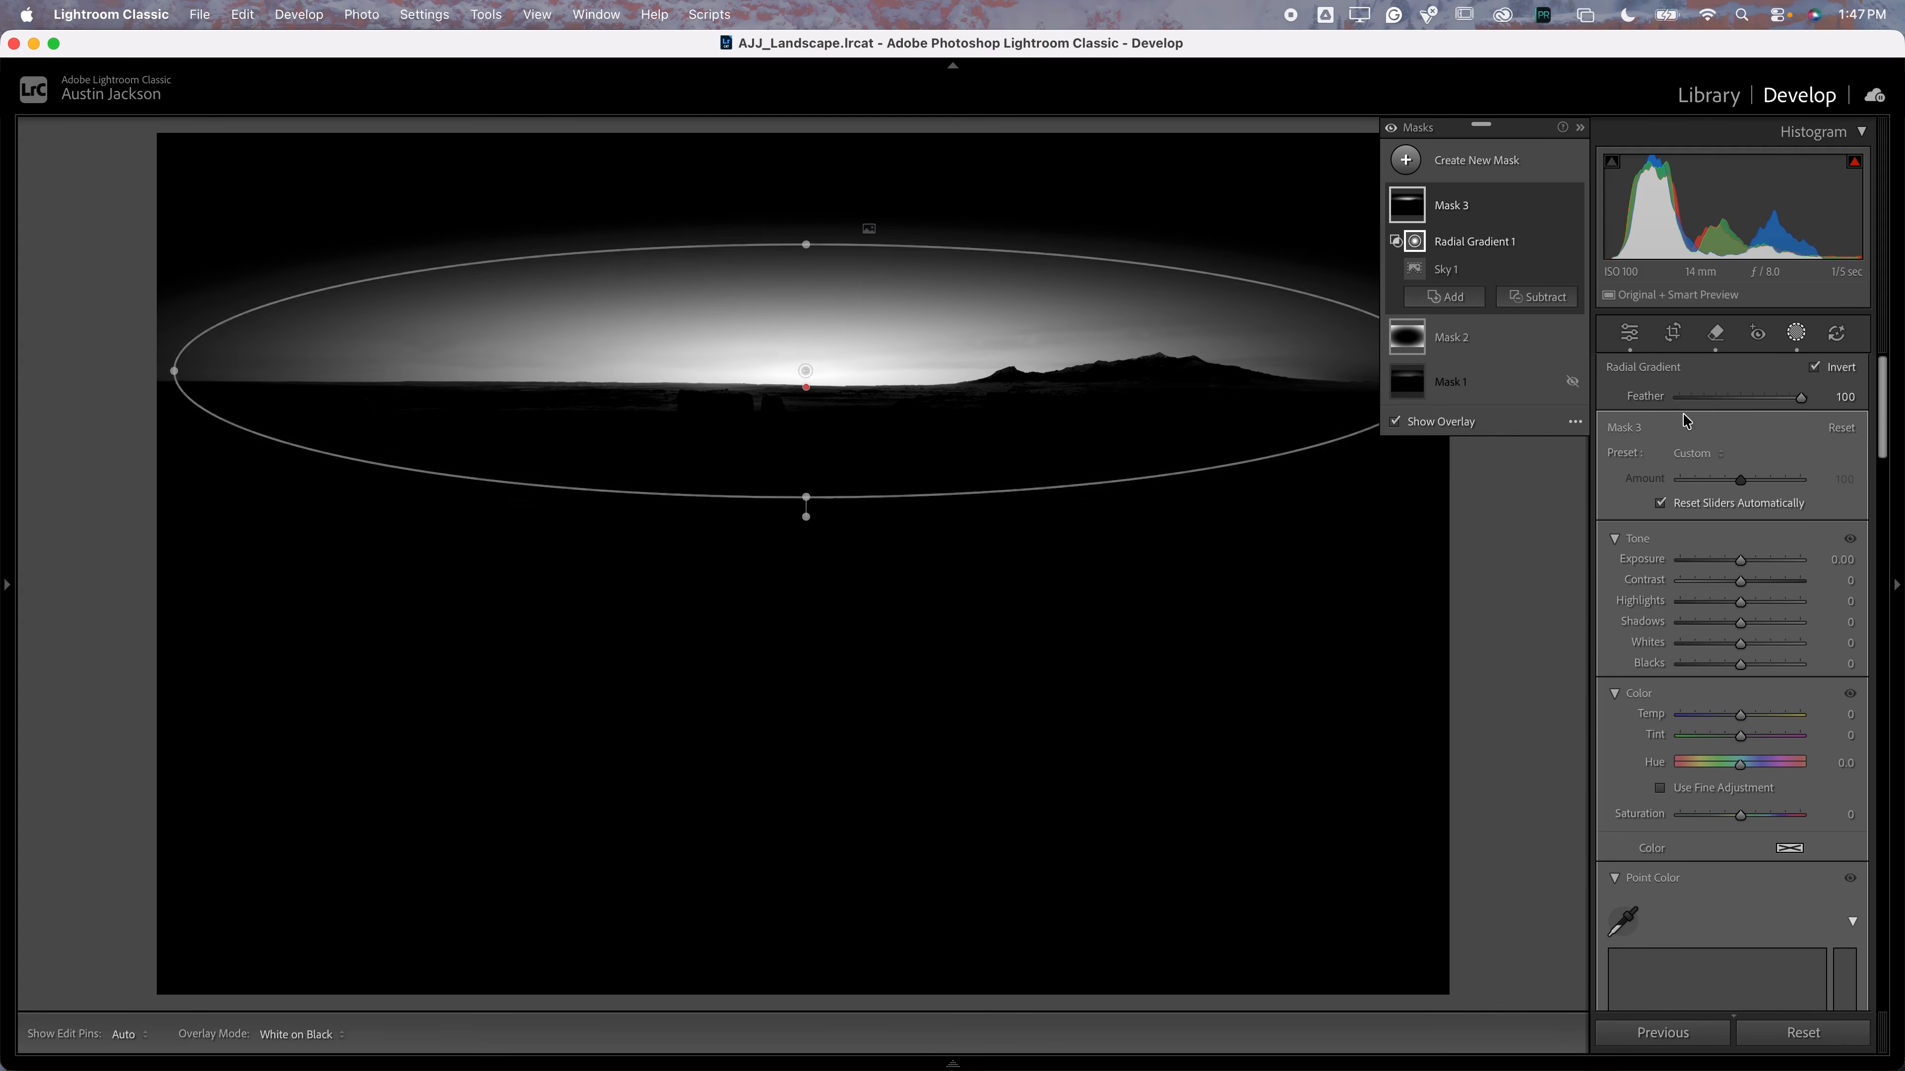
pyautogui.moveTo(806, 244); pyautogui.dragTo(801, 194)
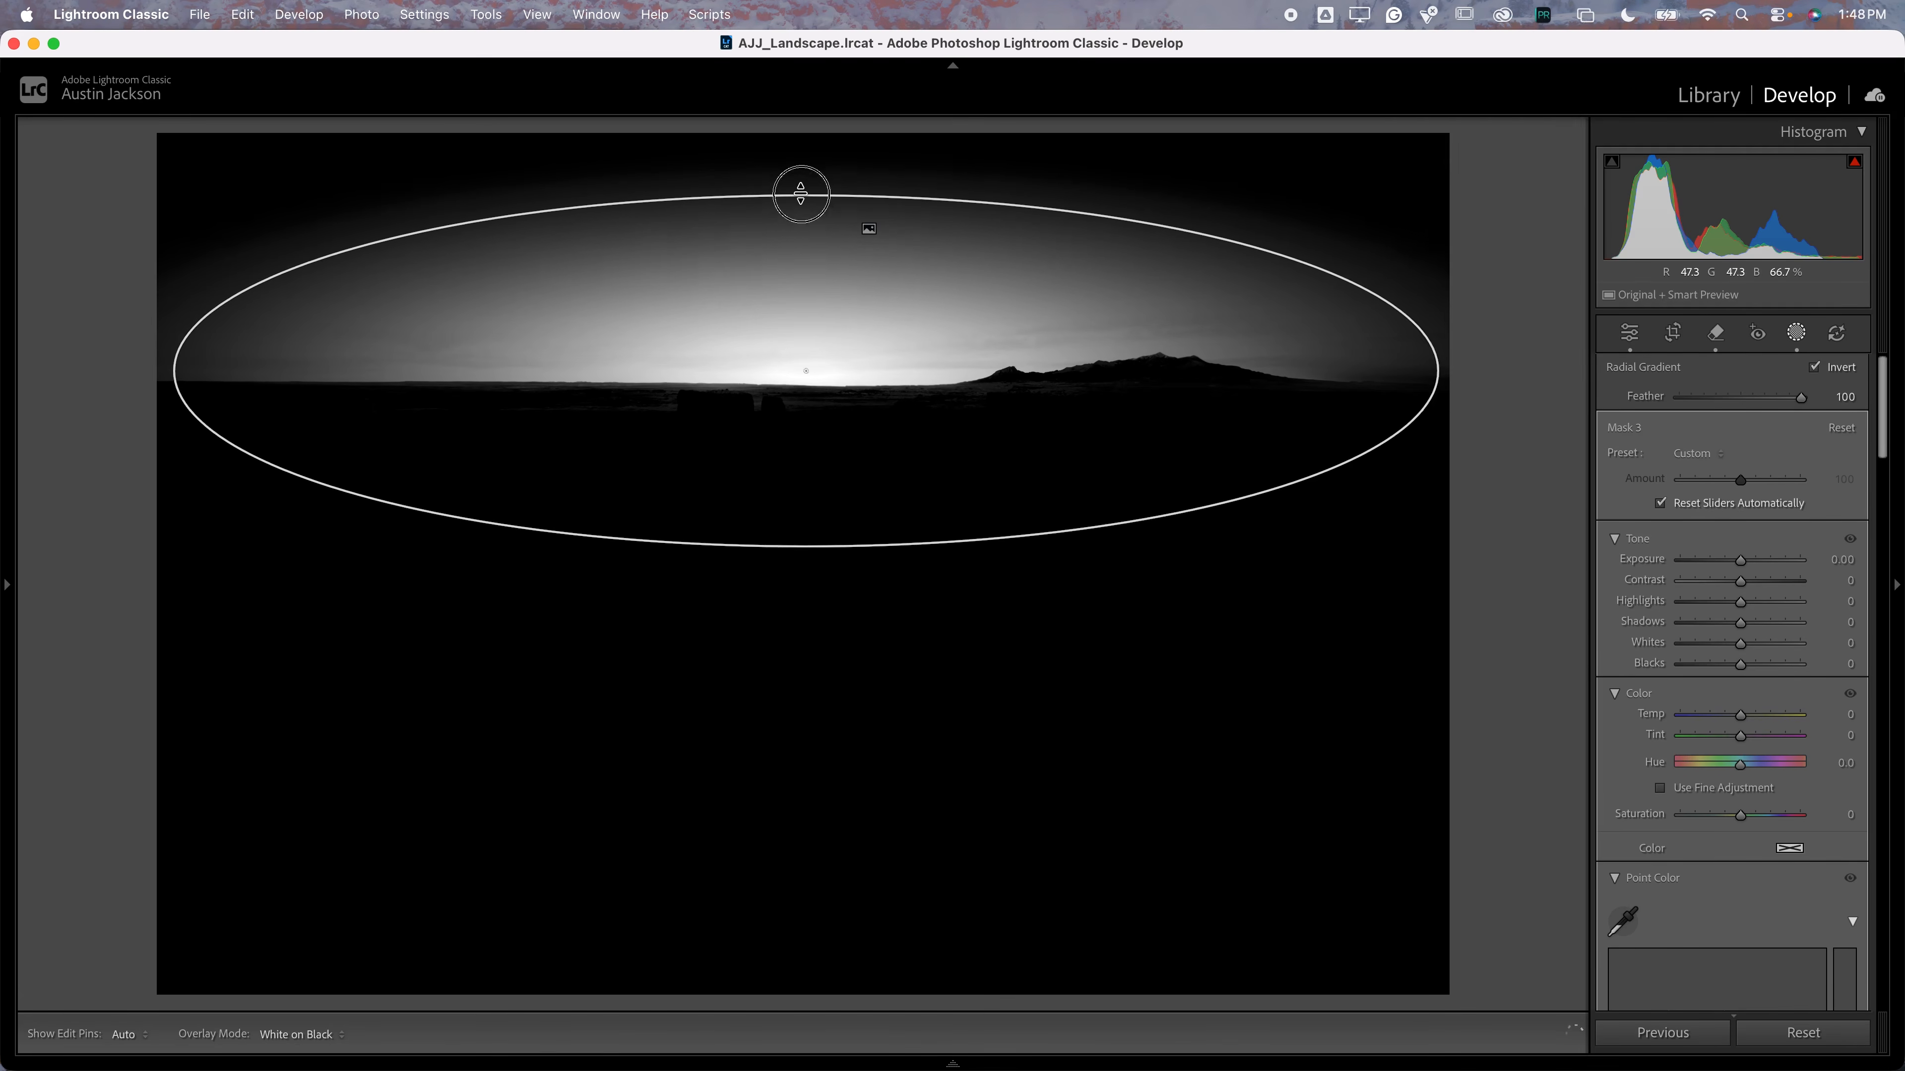
pyautogui.moveTo(804, 372); pyautogui.dragTo(825, 412)
# Give the intersected sky mask a Temp of 19, Exposure of 0.39 and Dehaze of -20
pyautogui.moveTo(1741, 719); pyautogui.dragTo(1752, 718)
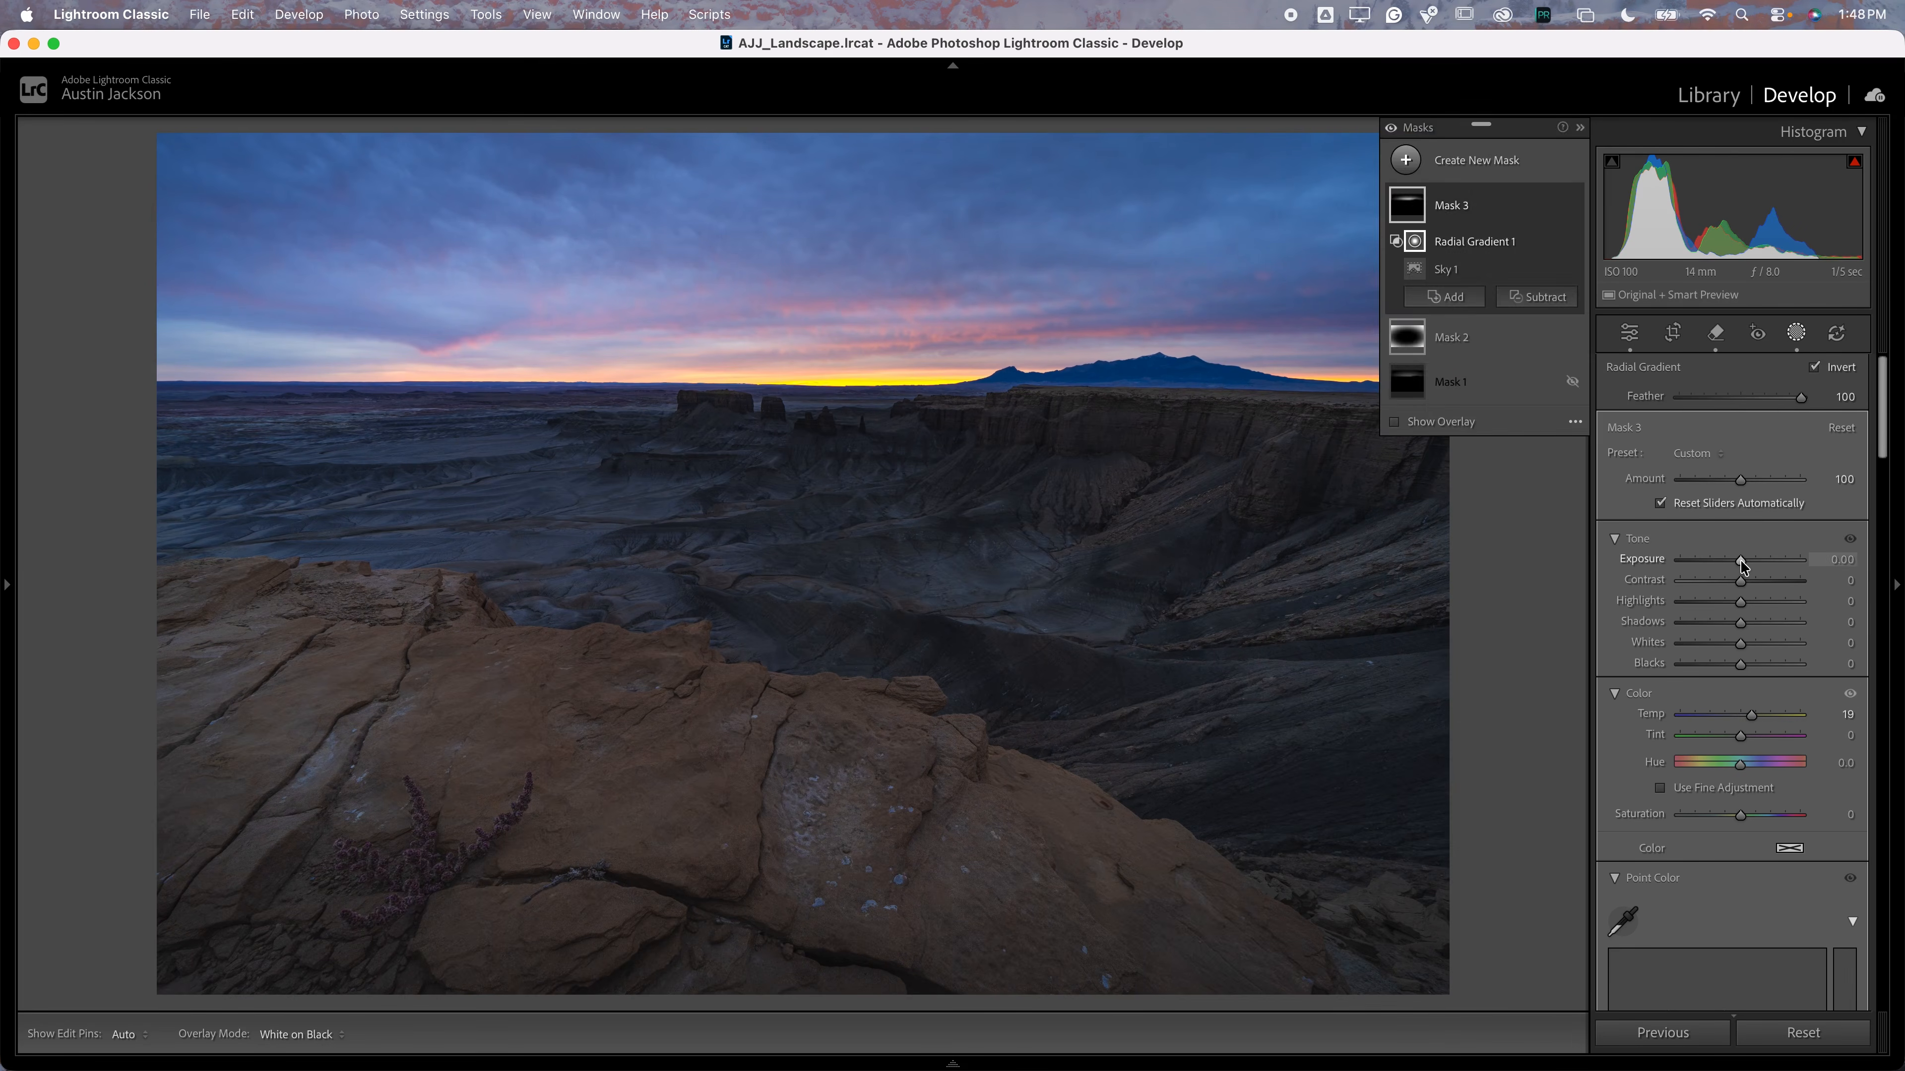
pyautogui.scroll(-3, 1747, 660)
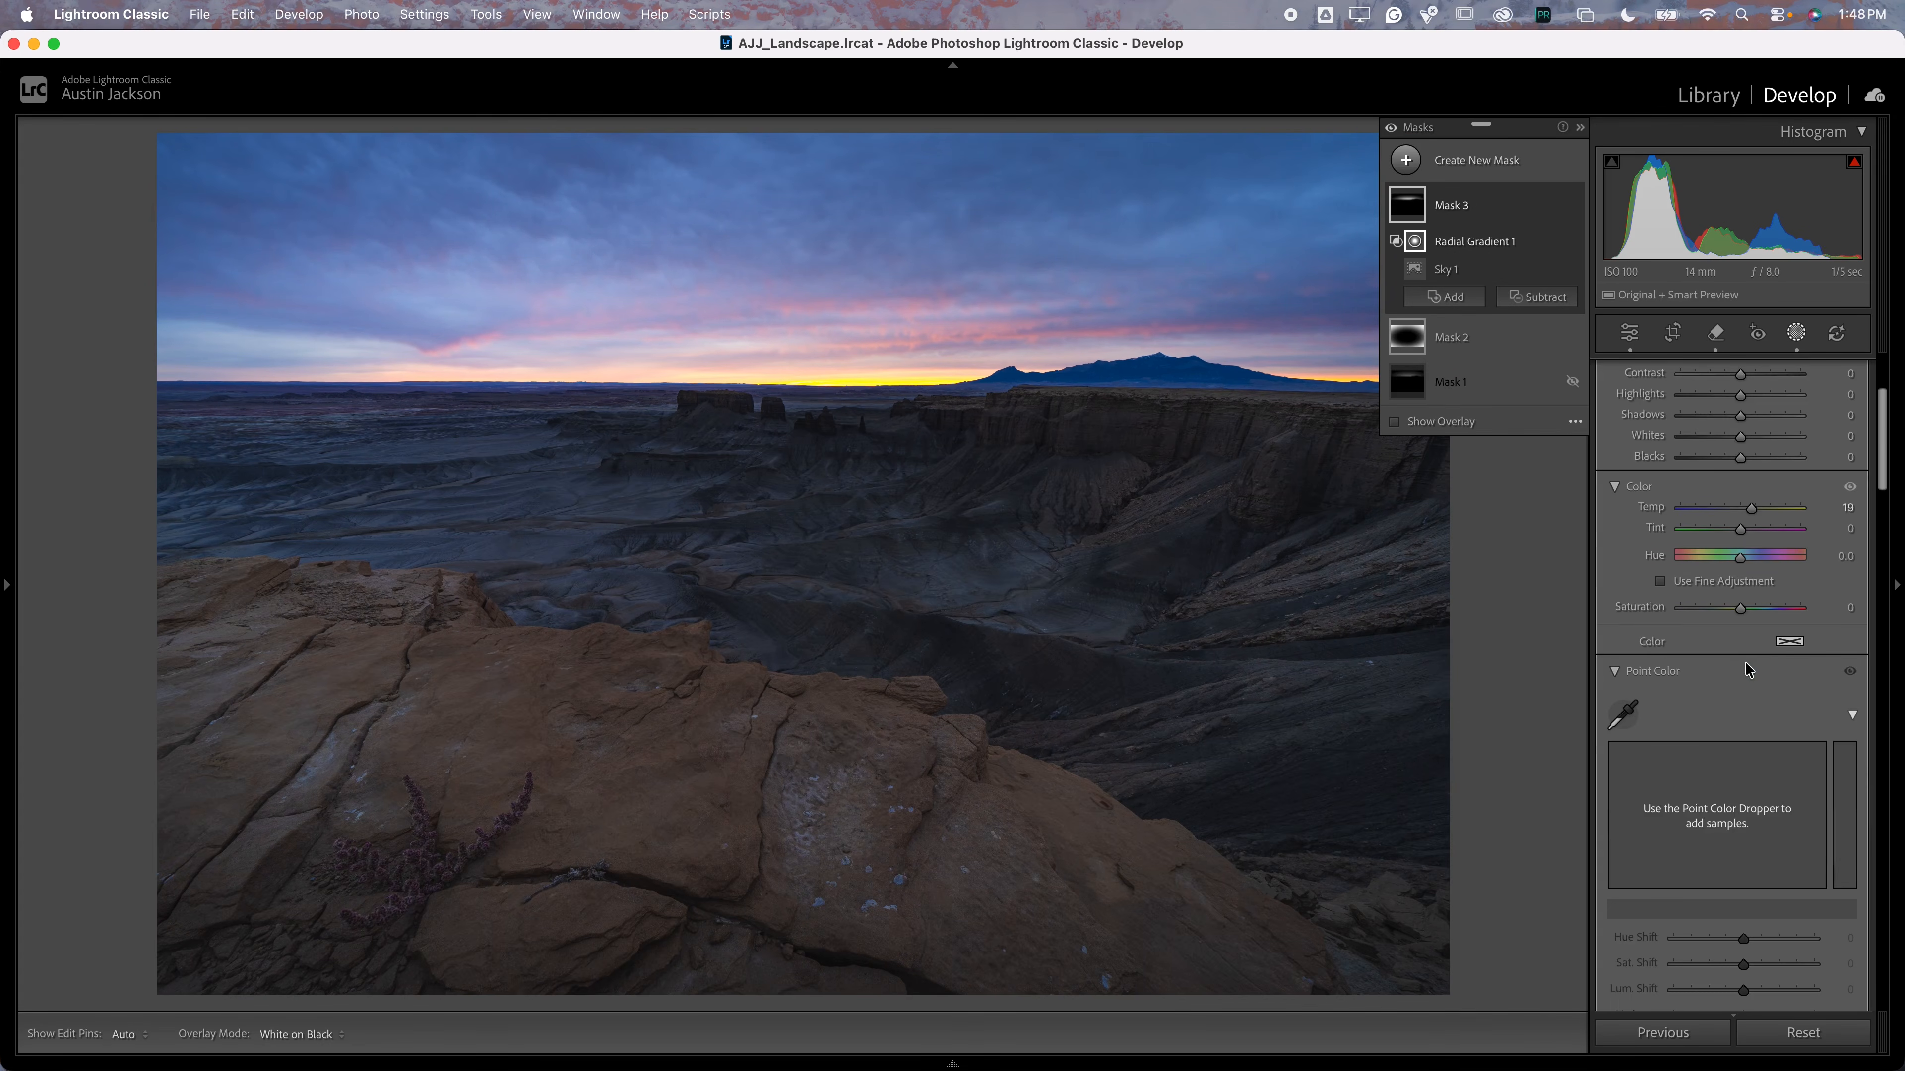
pyautogui.click(1613, 671)
pyautogui.moveTo(1741, 801); pyautogui.dragTo(1729, 801)
pyautogui.scroll(2, 1710, 688)
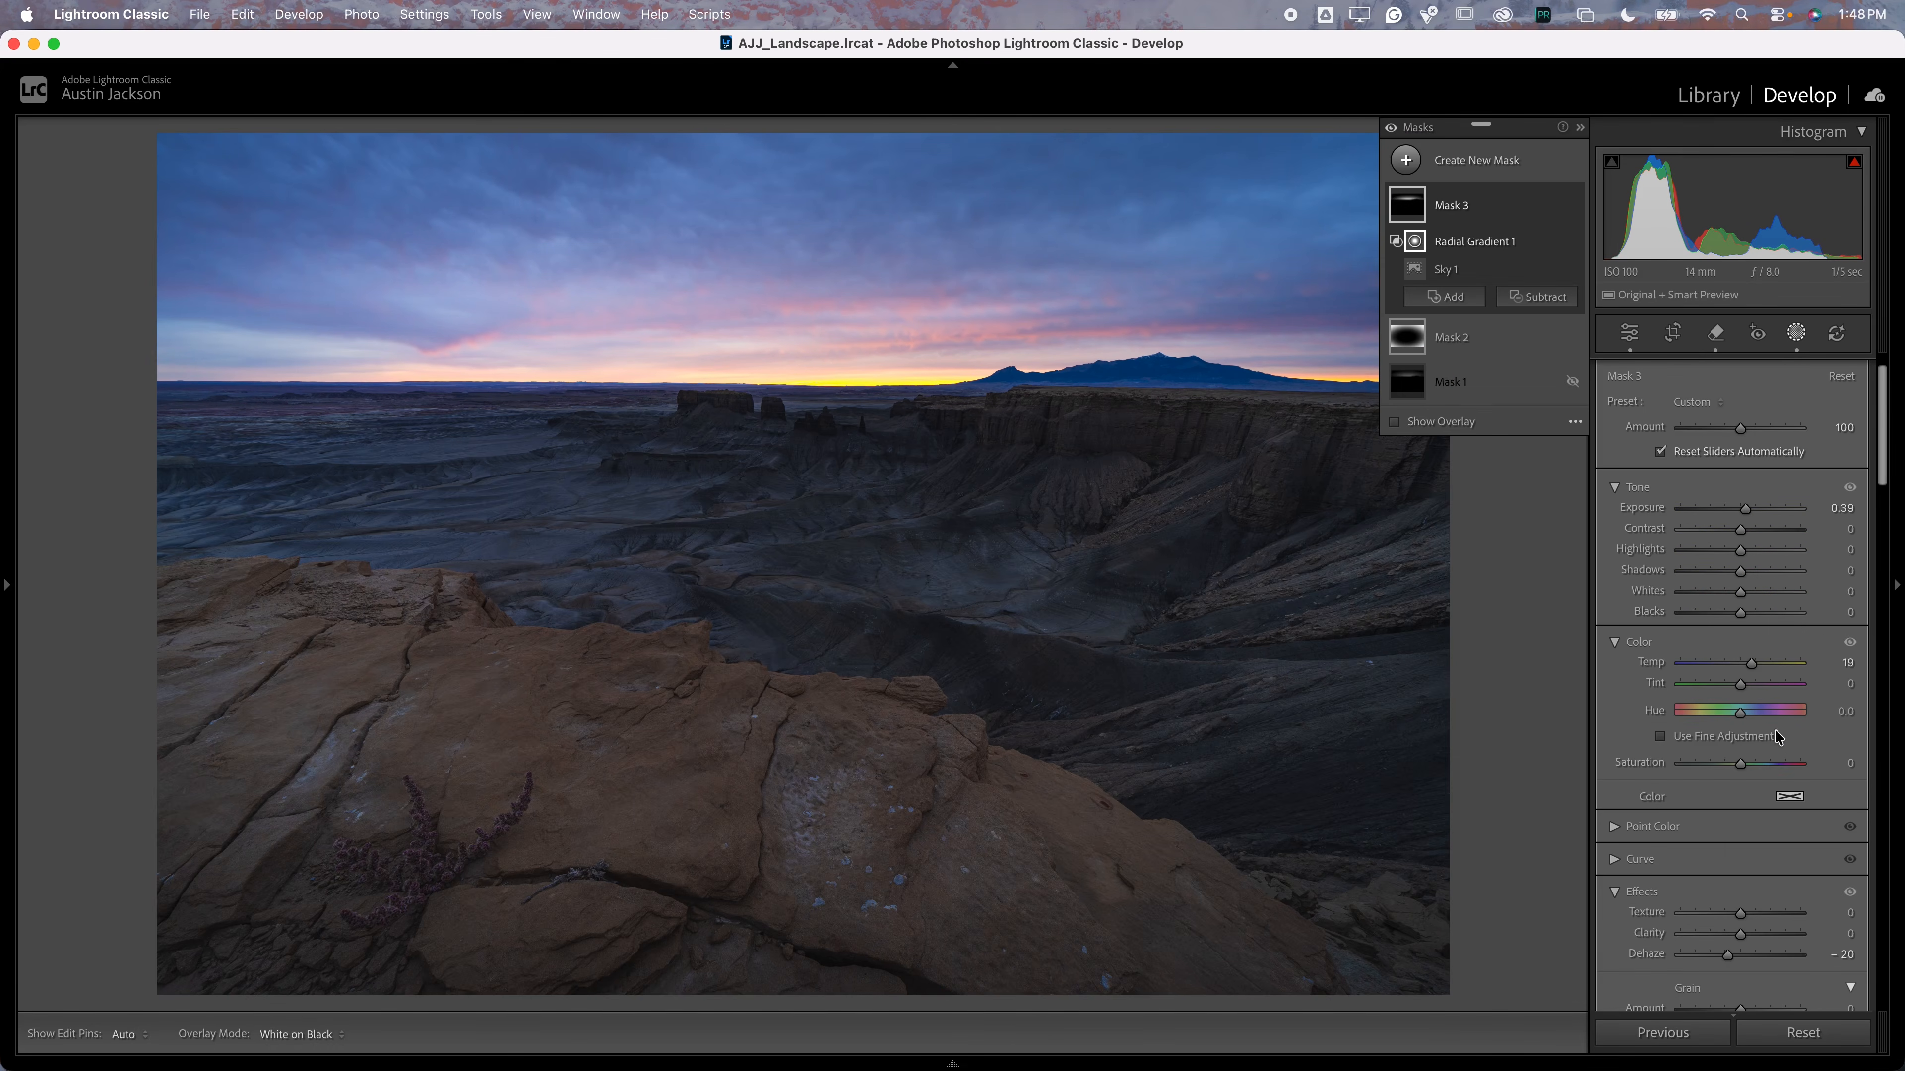
# Set the sky mask's Saturation to 54, Contrast to 45, Temp to 49 and Tint to 38, and nudge its radial gradient sideways
pyautogui.scroll(1, 1758, 720)
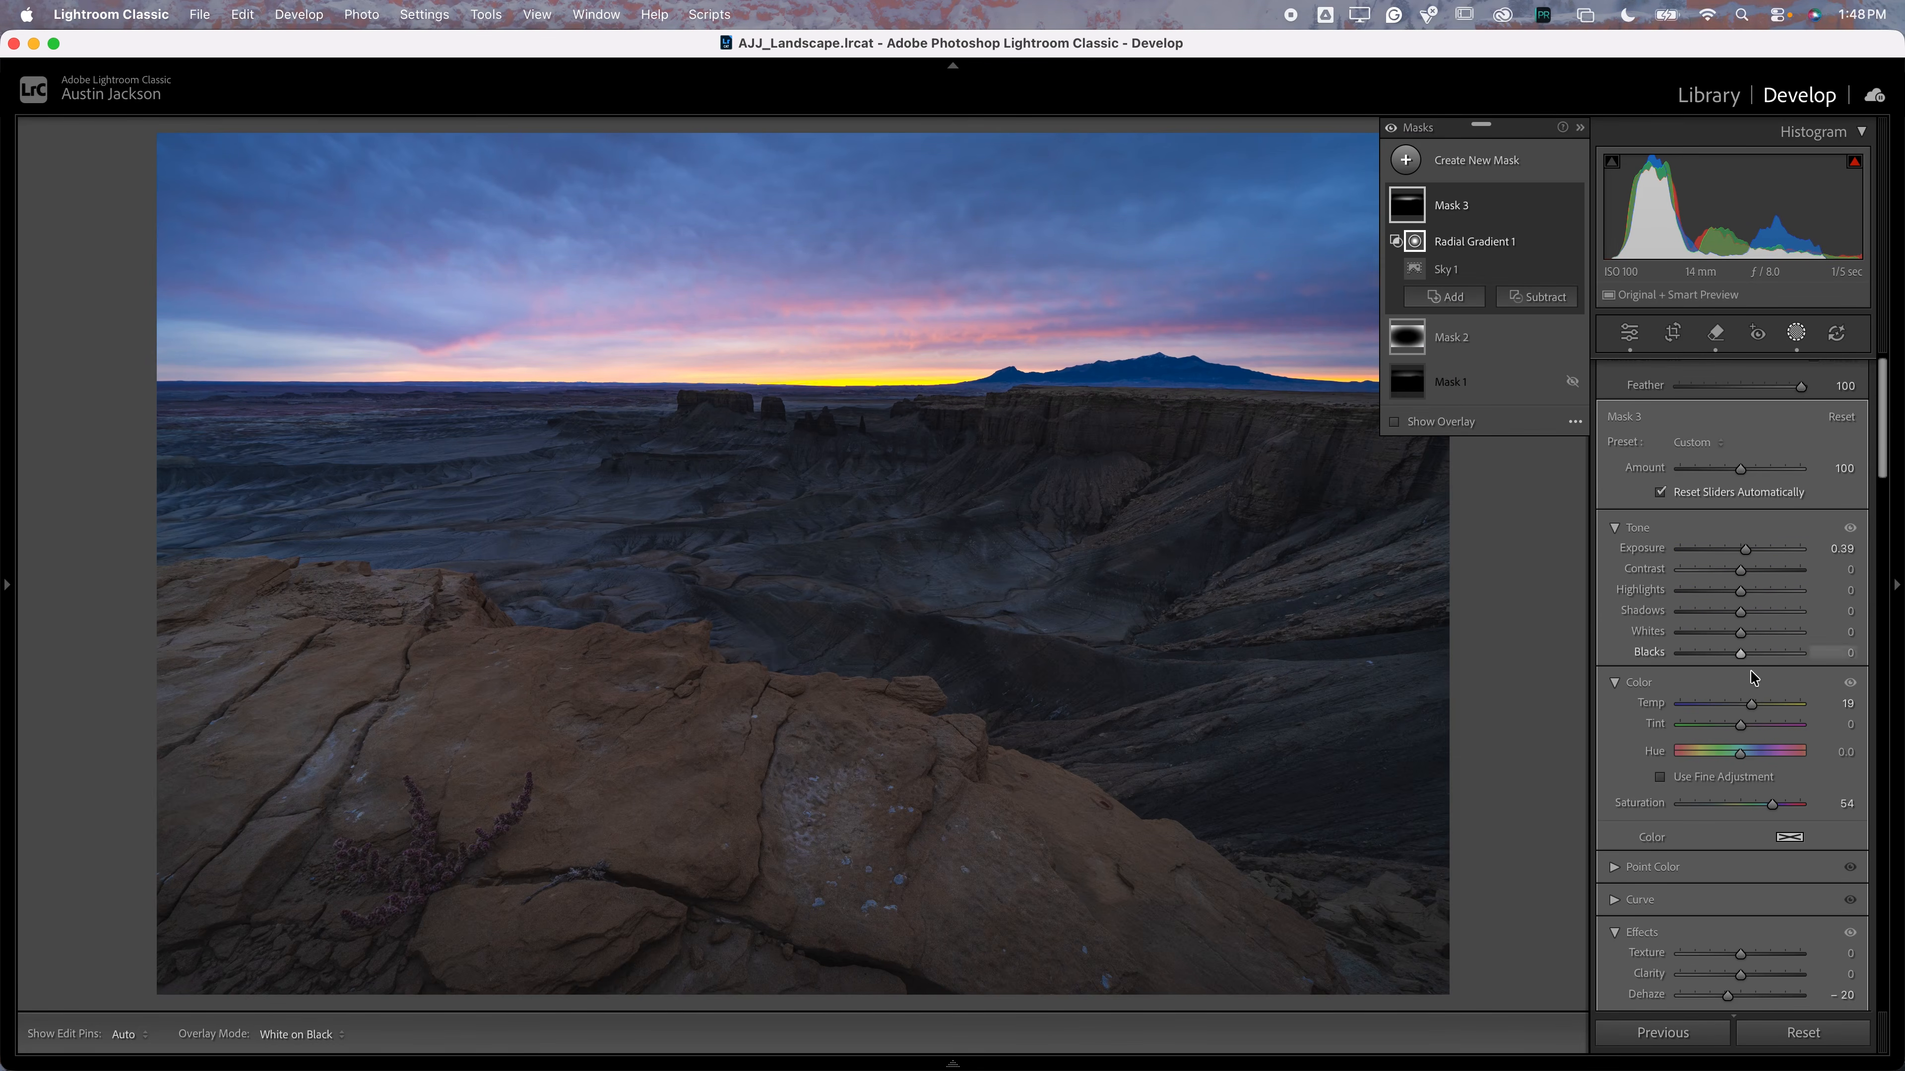
pyautogui.moveTo(1753, 704); pyautogui.dragTo(1751, 724)
pyautogui.moveTo(1745, 549)
pyautogui.mouseDown()
pyautogui.moveTo(1743, 572)
pyautogui.moveTo(1767, 572)
pyautogui.mouseUp()
pyautogui.moveTo(1761, 704); pyautogui.dragTo(1763, 726)
pyautogui.moveTo(826, 406); pyautogui.dragTo(820, 406)
# Compare the desert sunset with Mask 3 hidden and shown to examine the mask's effect on the sky
pyautogui.click(1574, 206)
pyautogui.click(1574, 207)
pyautogui.click(1574, 207)
pyautogui.click(1573, 207)
pyautogui.click(1574, 206)
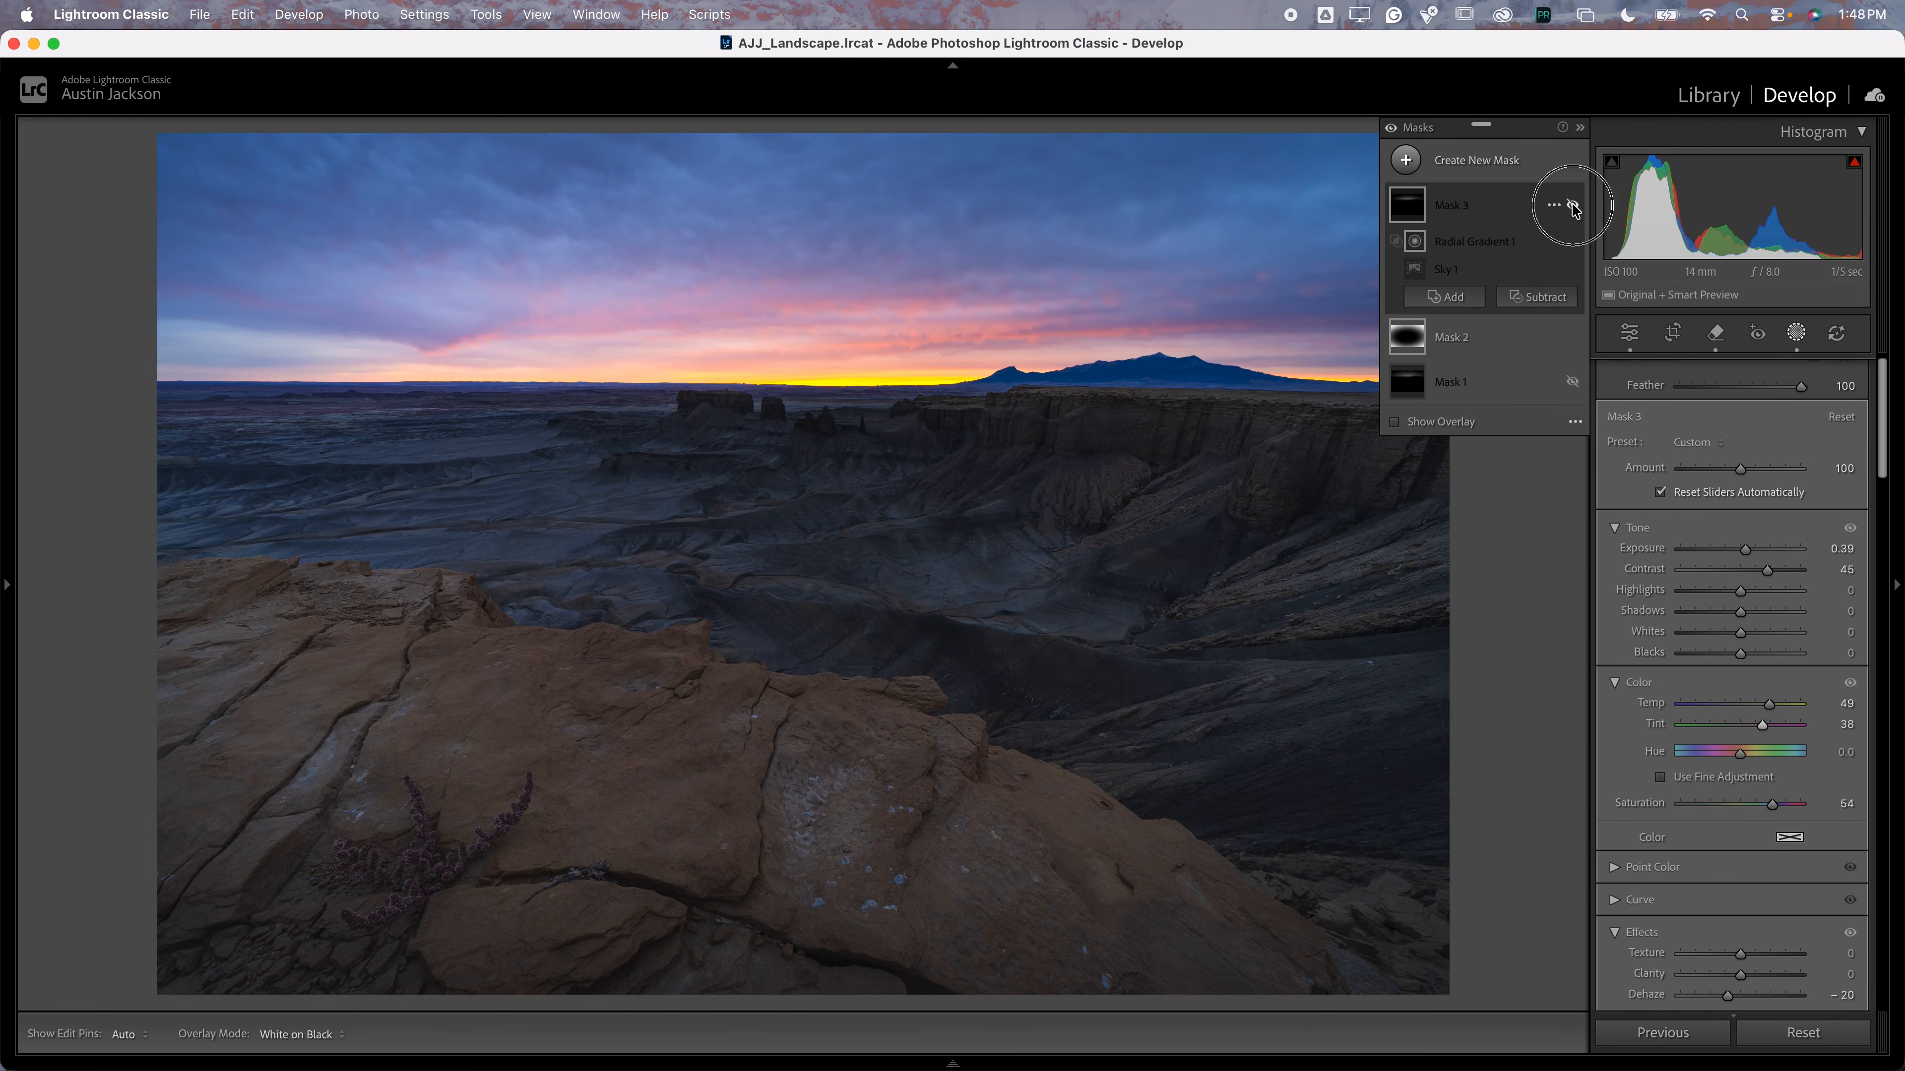
pyautogui.click(1574, 206)
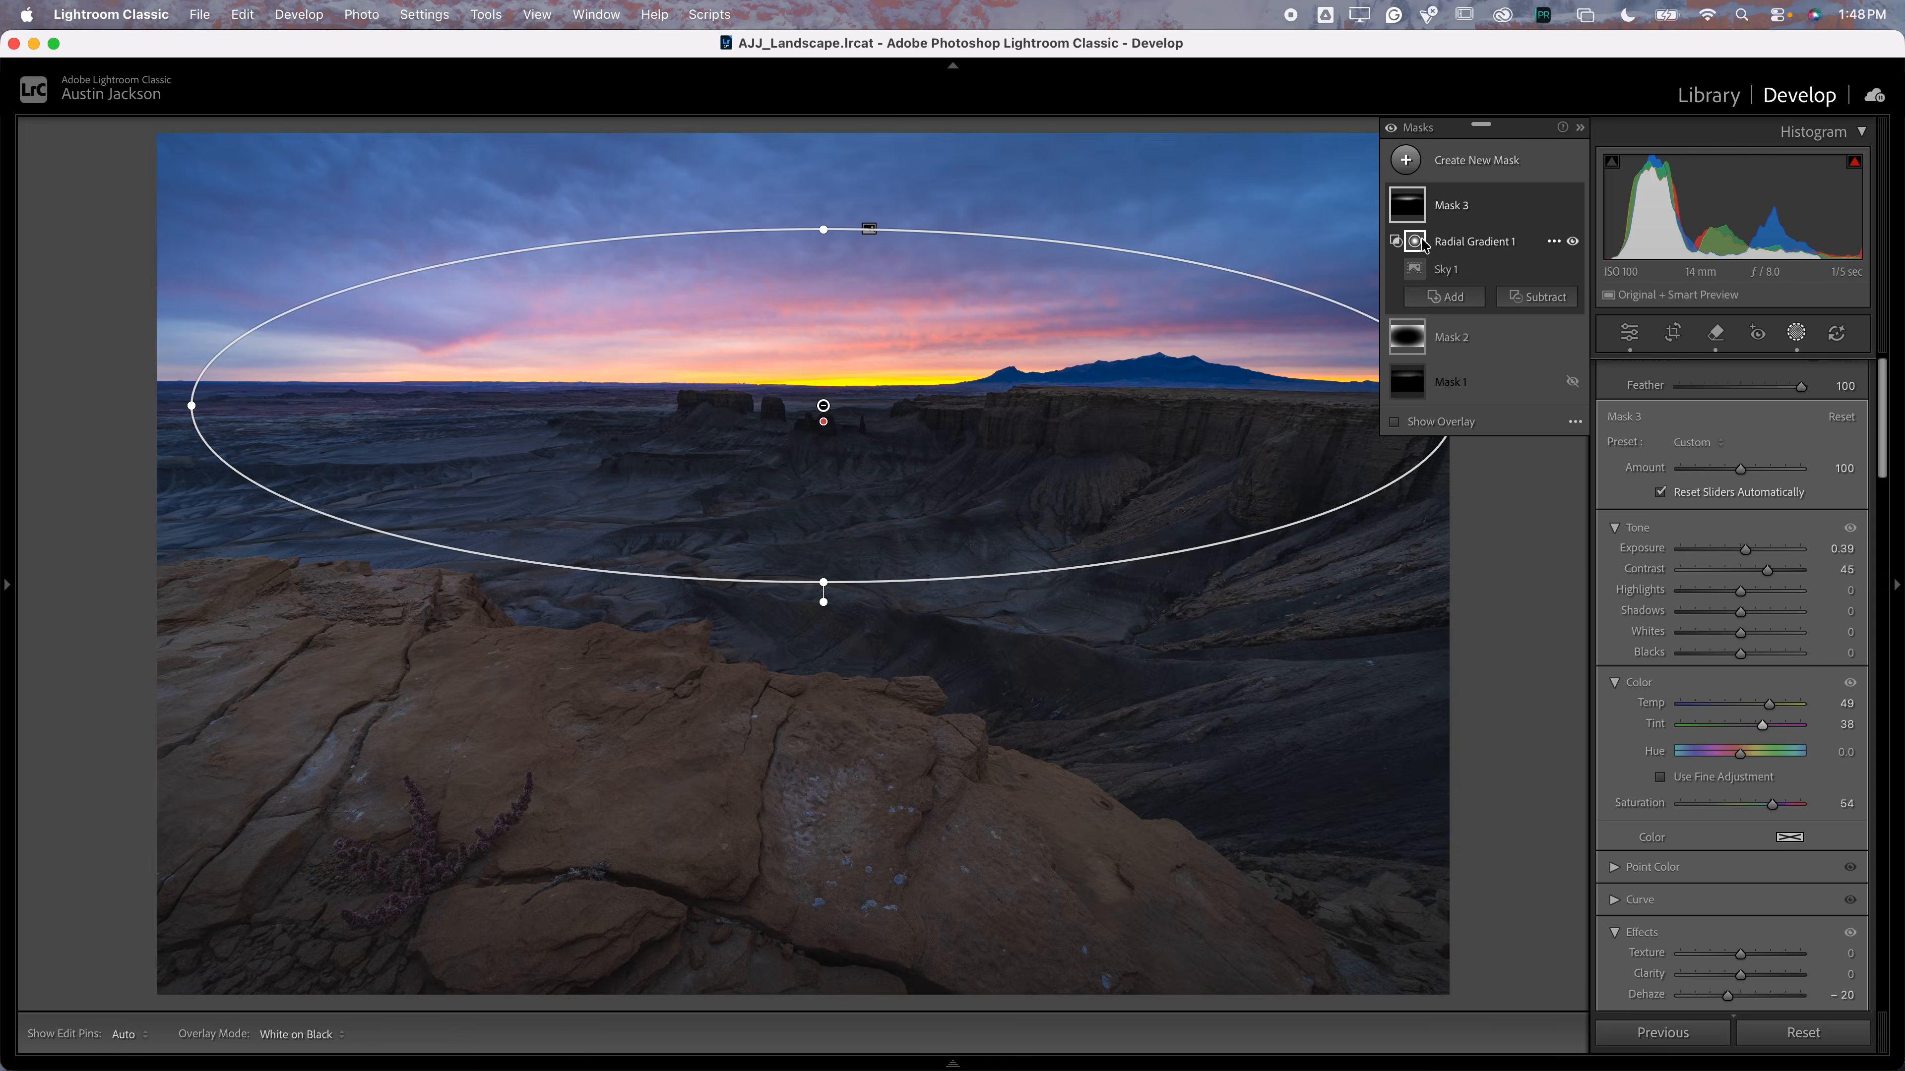
pyautogui.click(1573, 206)
pyautogui.click(1574, 206)
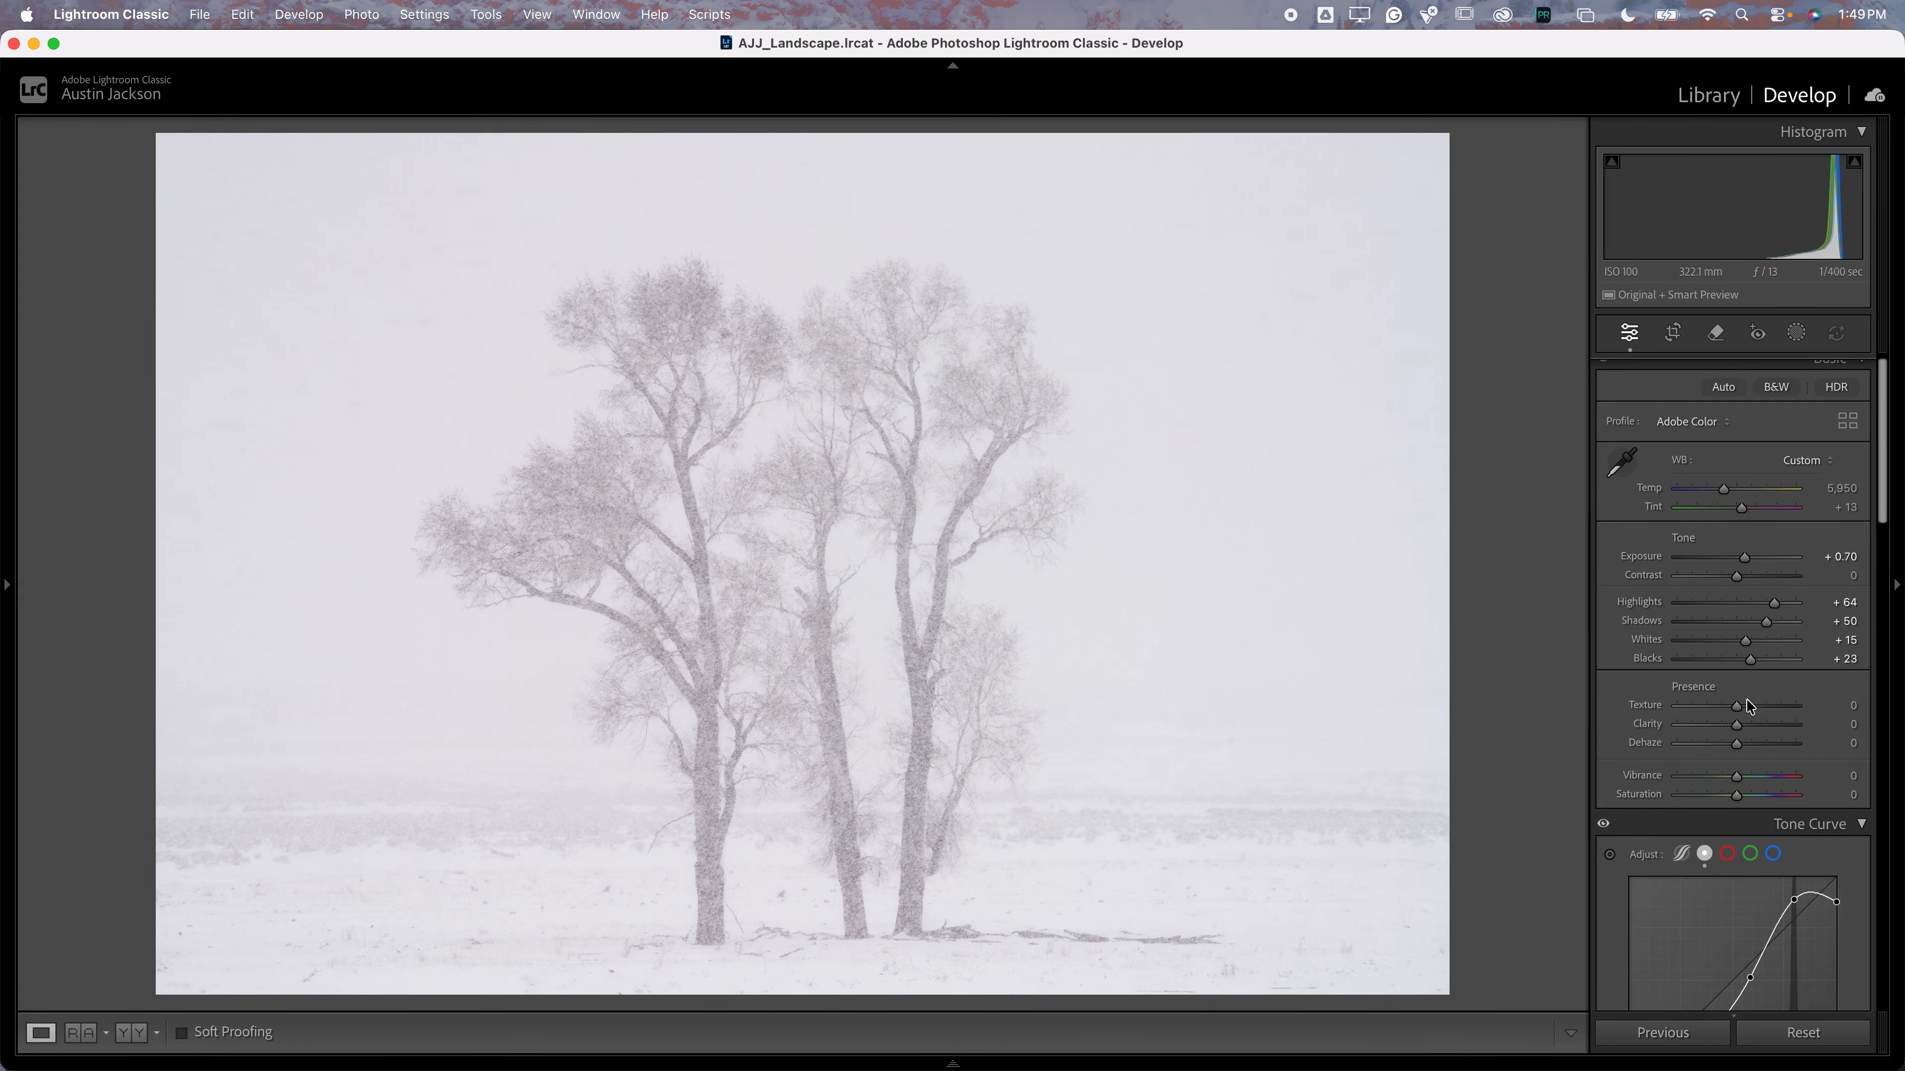
# Raise the snowy trees photo's Vibrance to +80 and Saturation to +79, and inspect the branches up close for colour casts
pyautogui.click(1787, 777)
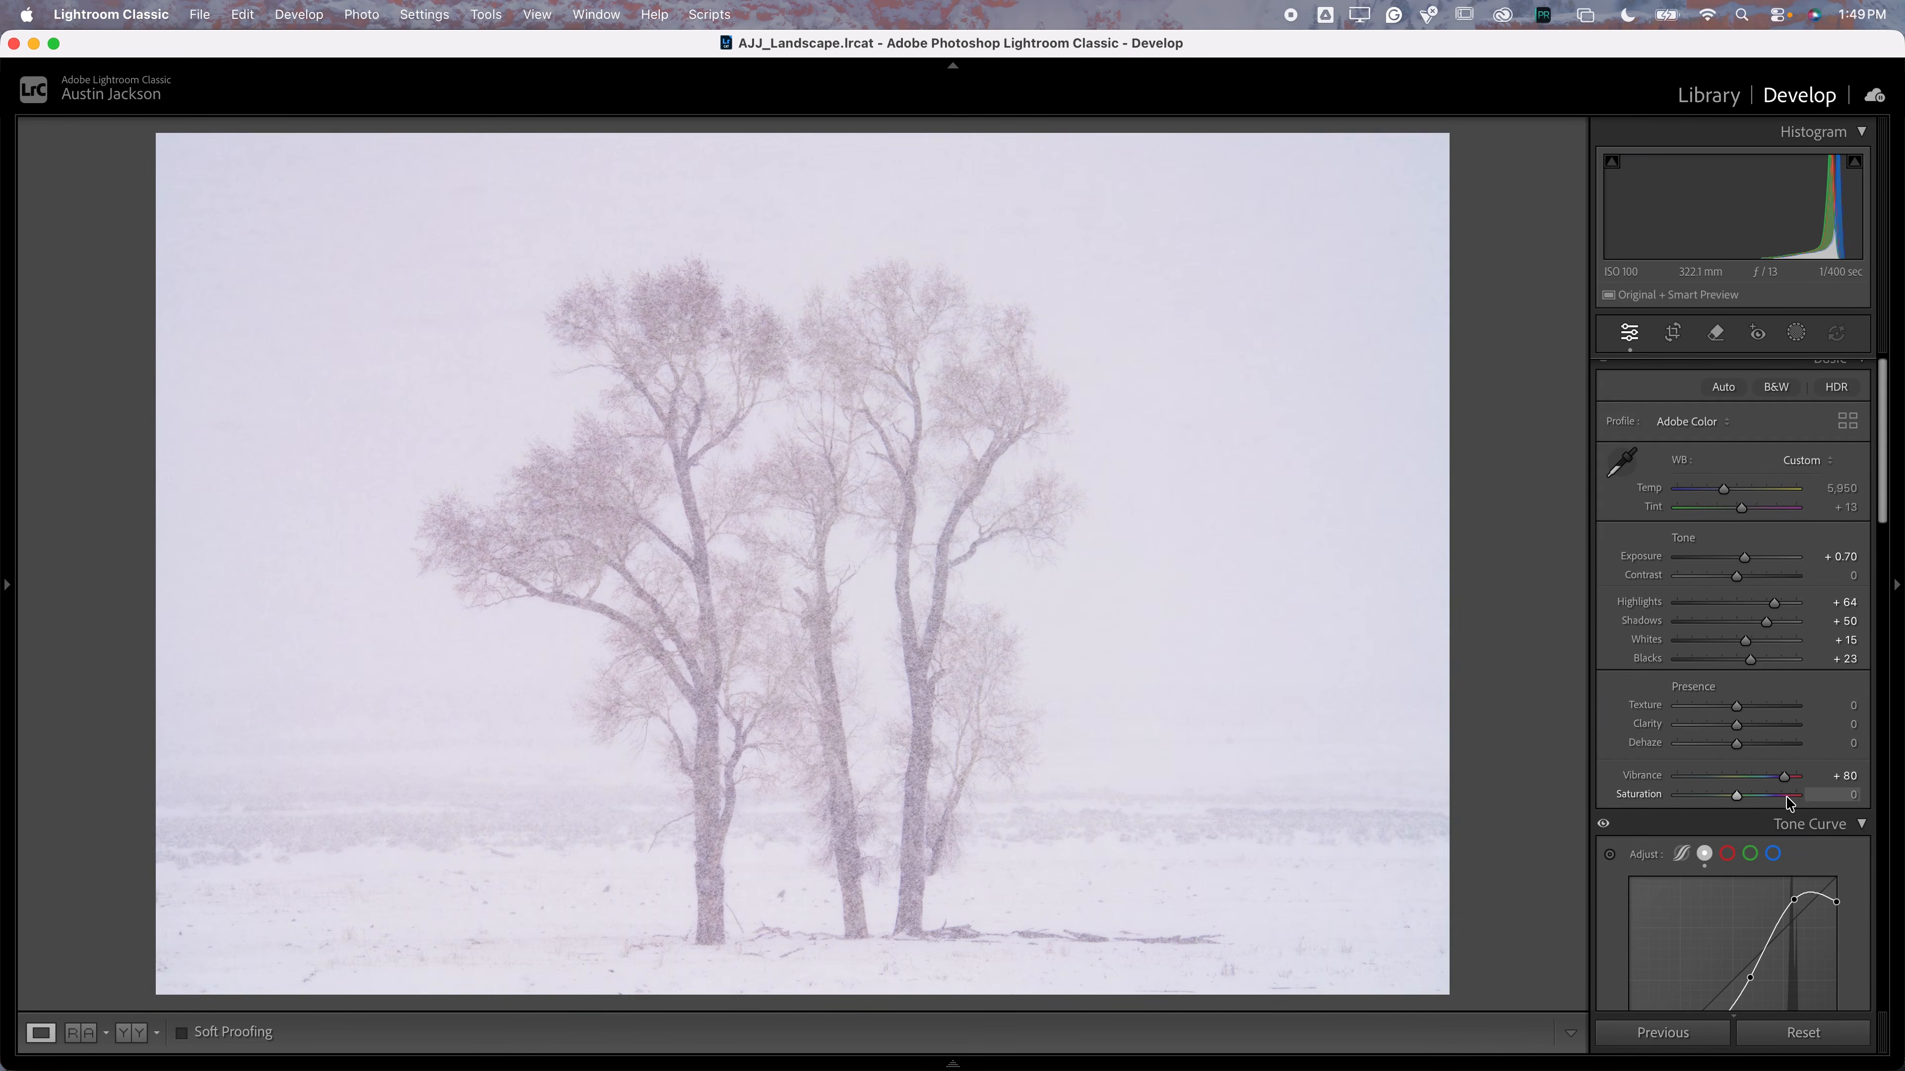
pyautogui.click(1784, 796)
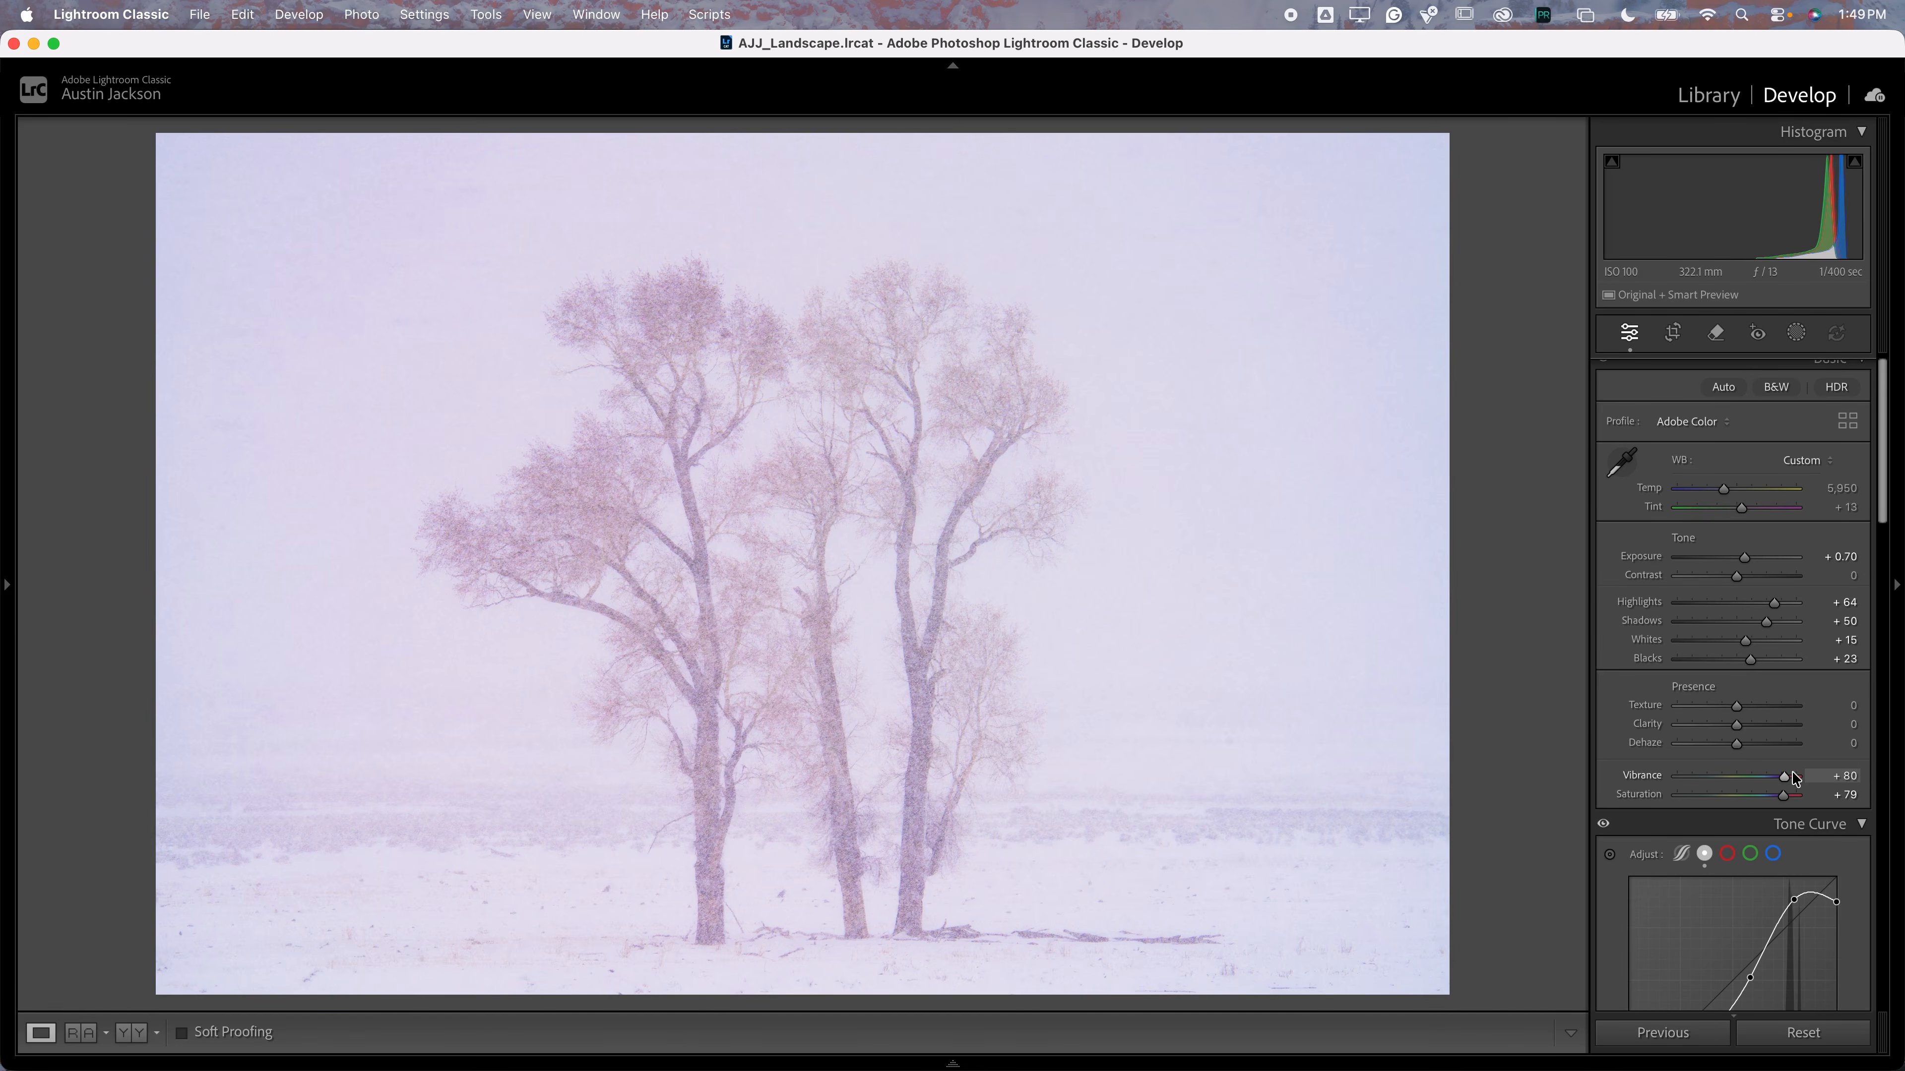
pyautogui.click(577, 488)
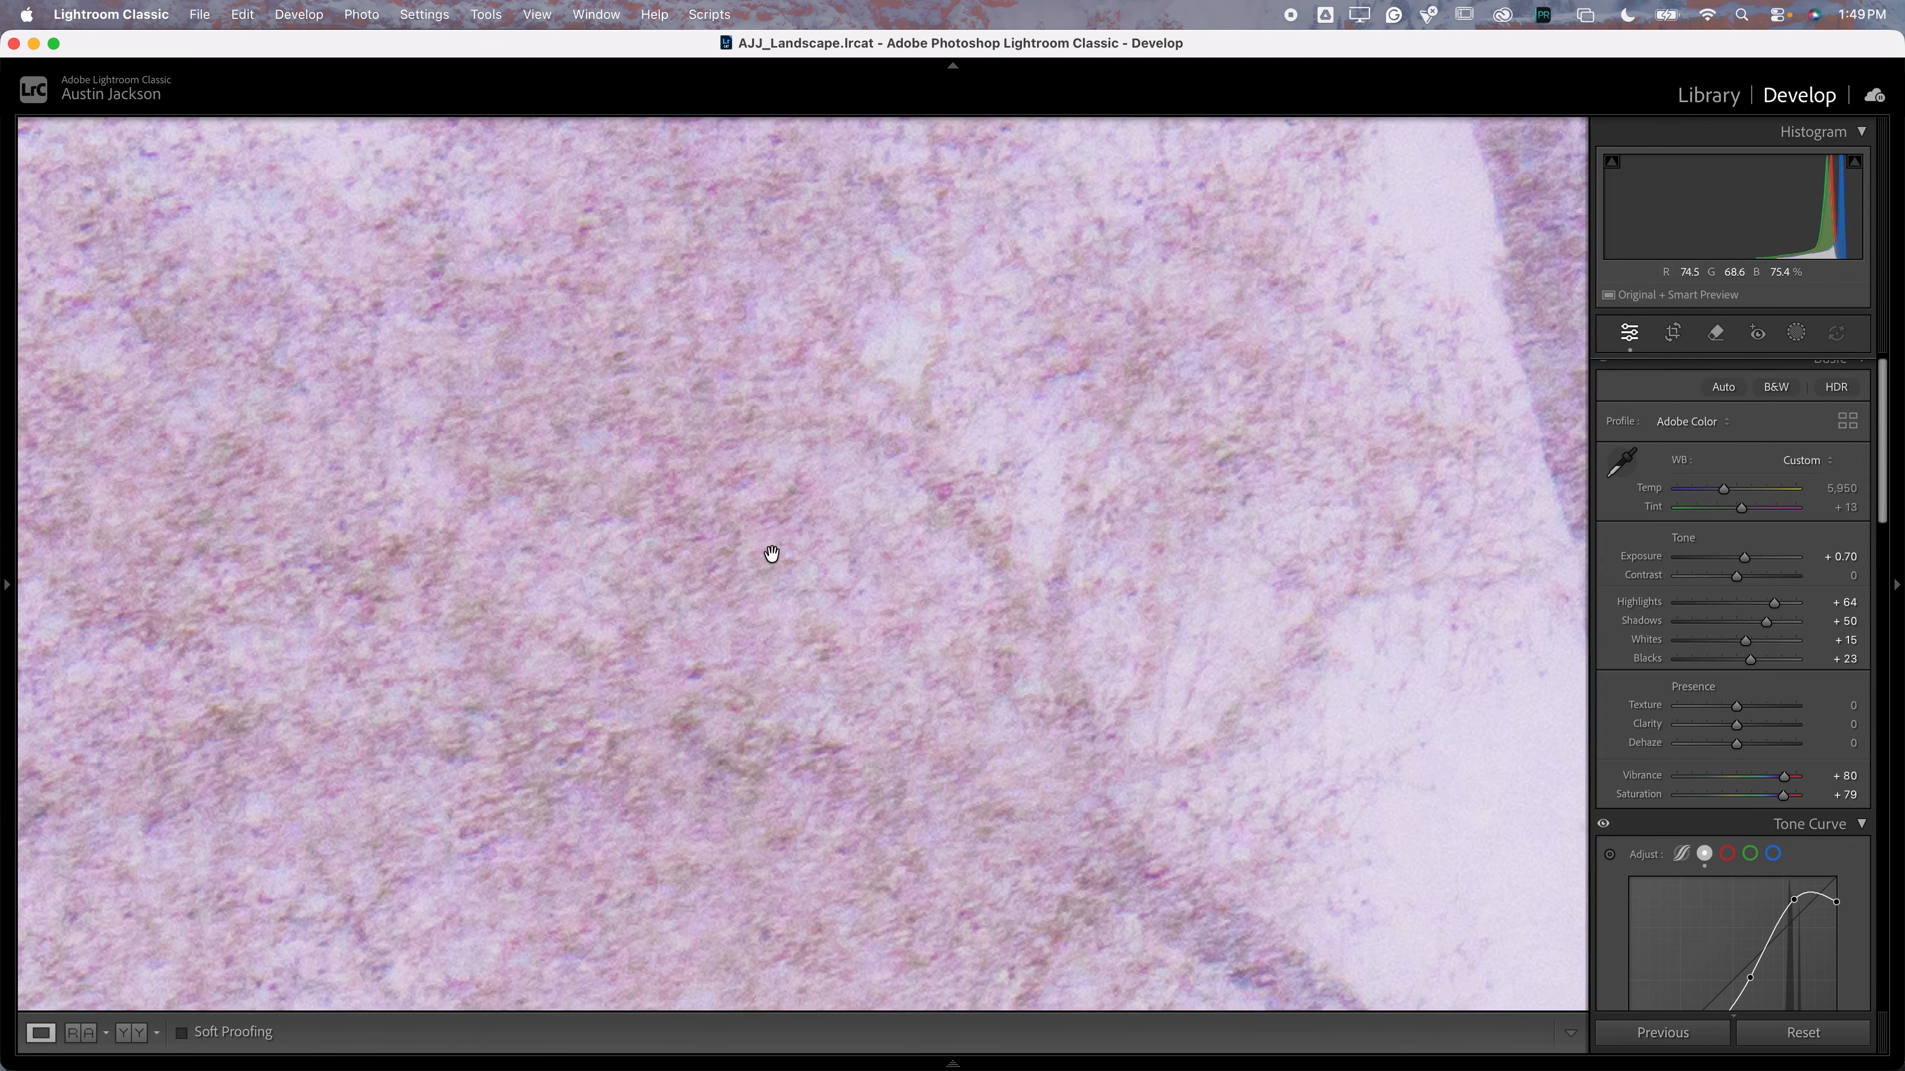
pyautogui.moveTo(964, 674); pyautogui.dragTo(553, 464)
pyautogui.moveTo(1170, 555); pyautogui.dragTo(523, 390)
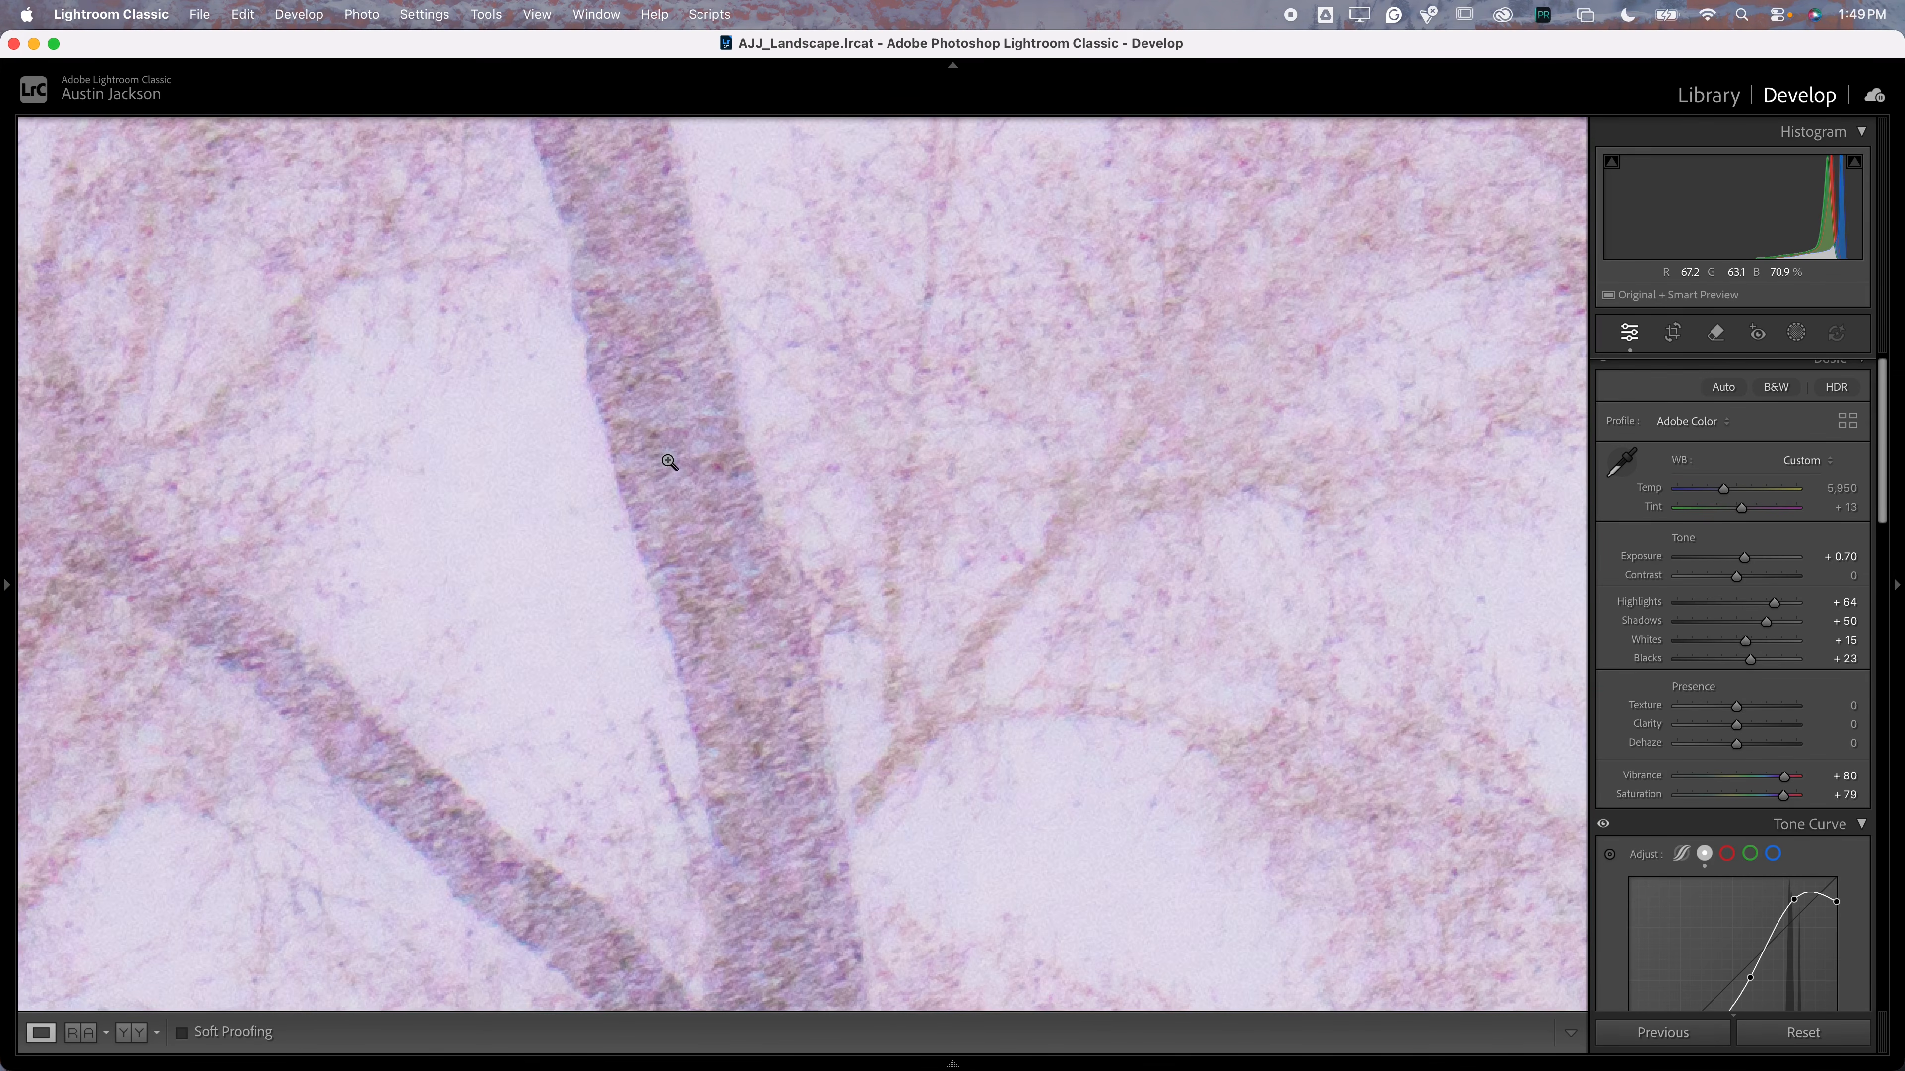
pyautogui.click(667, 460)
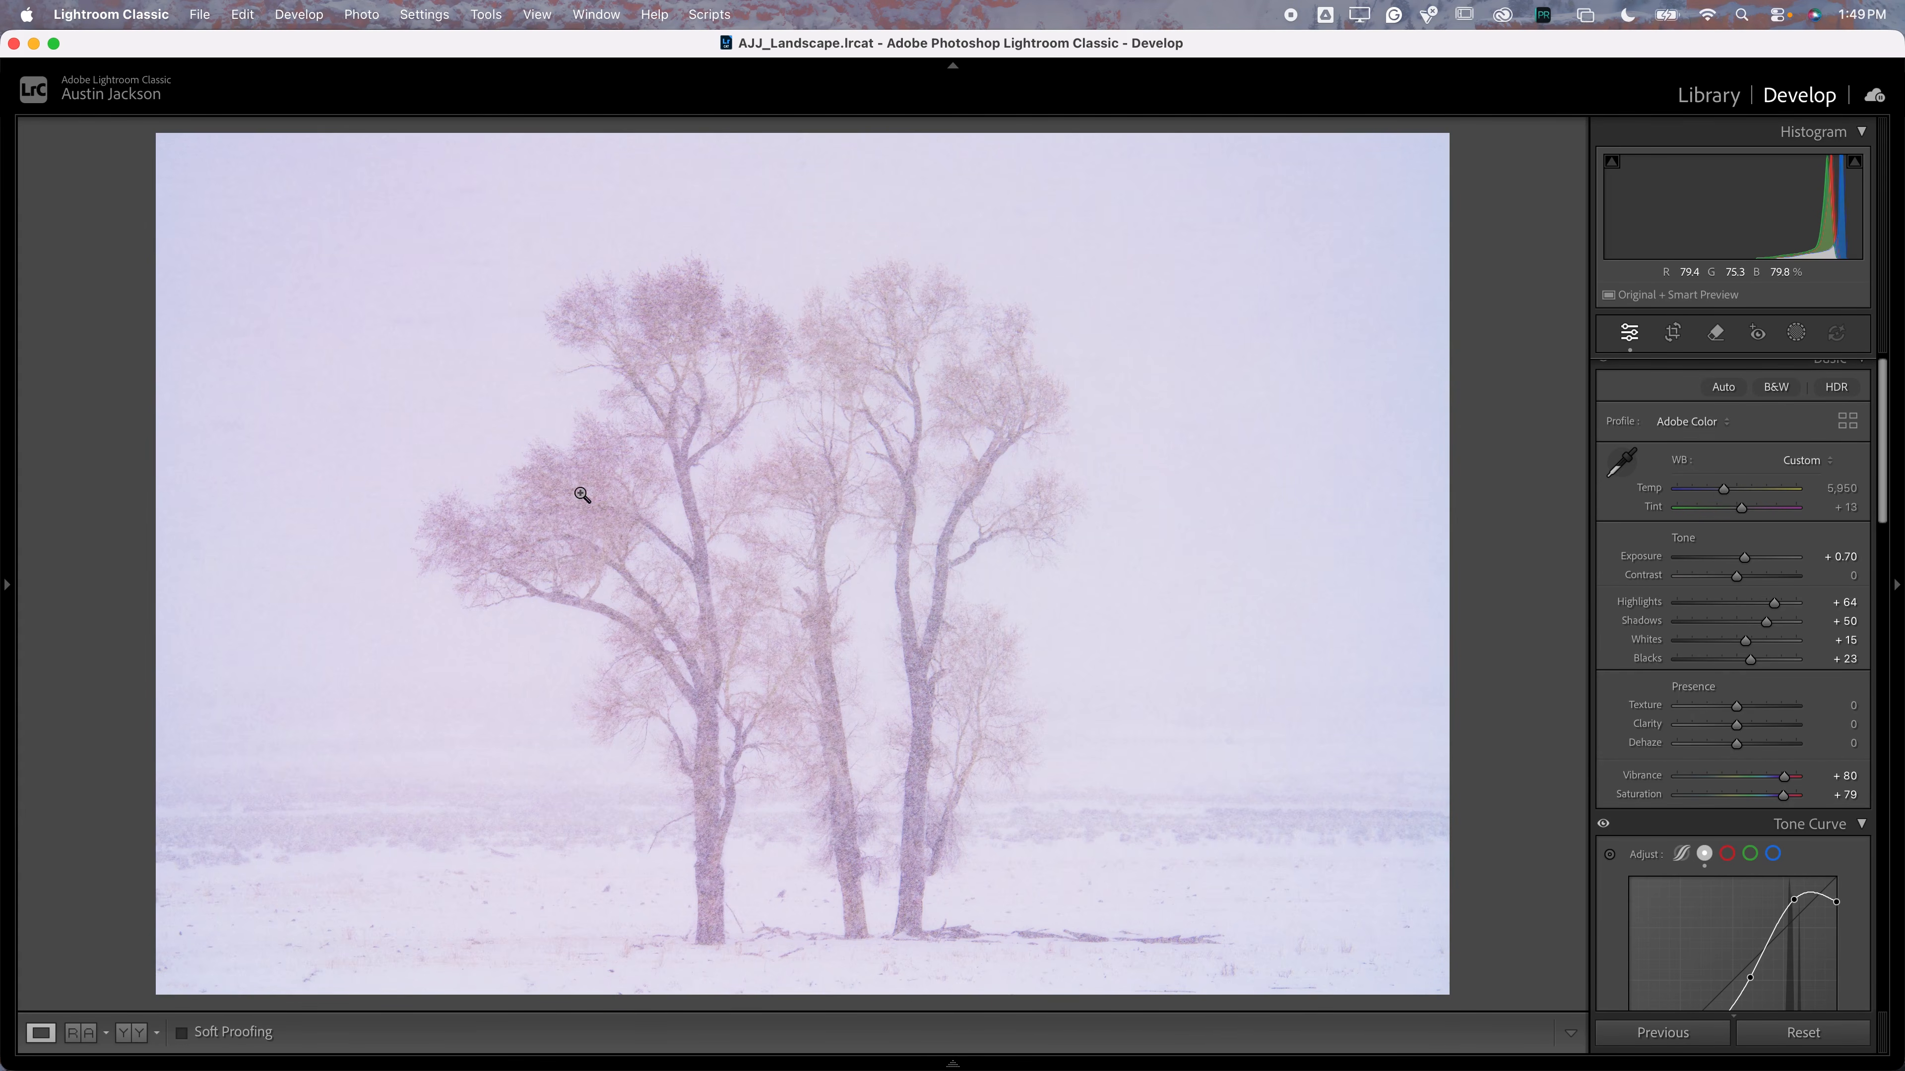
# Correct the snowy trees photo's white balance with Tint +8 and Temp 5,799, and reset the exaggerated Vibrance and Saturation
pyautogui.moveTo(1741, 506); pyautogui.dragTo(1737, 510)
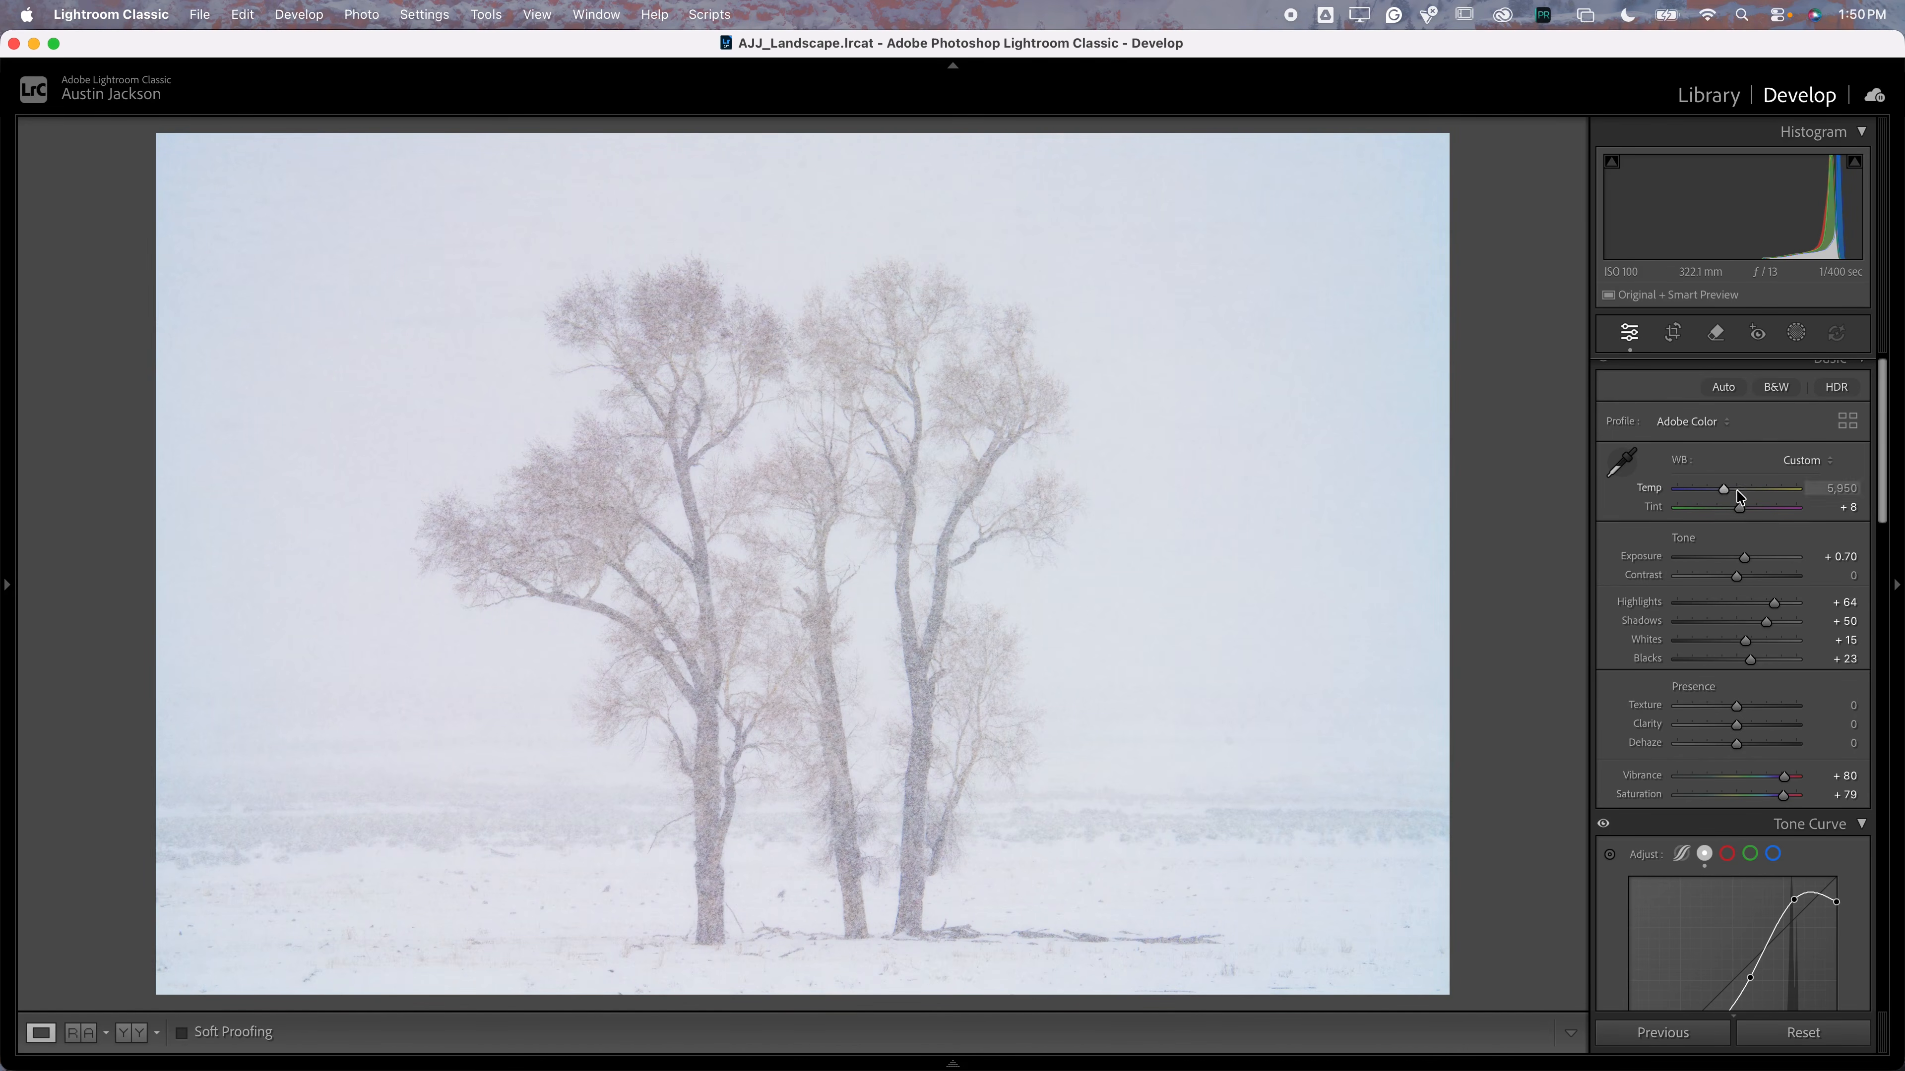
pyautogui.moveTo(1722, 488); pyautogui.dragTo(1722, 490)
pyautogui.doubleClick(1783, 778)
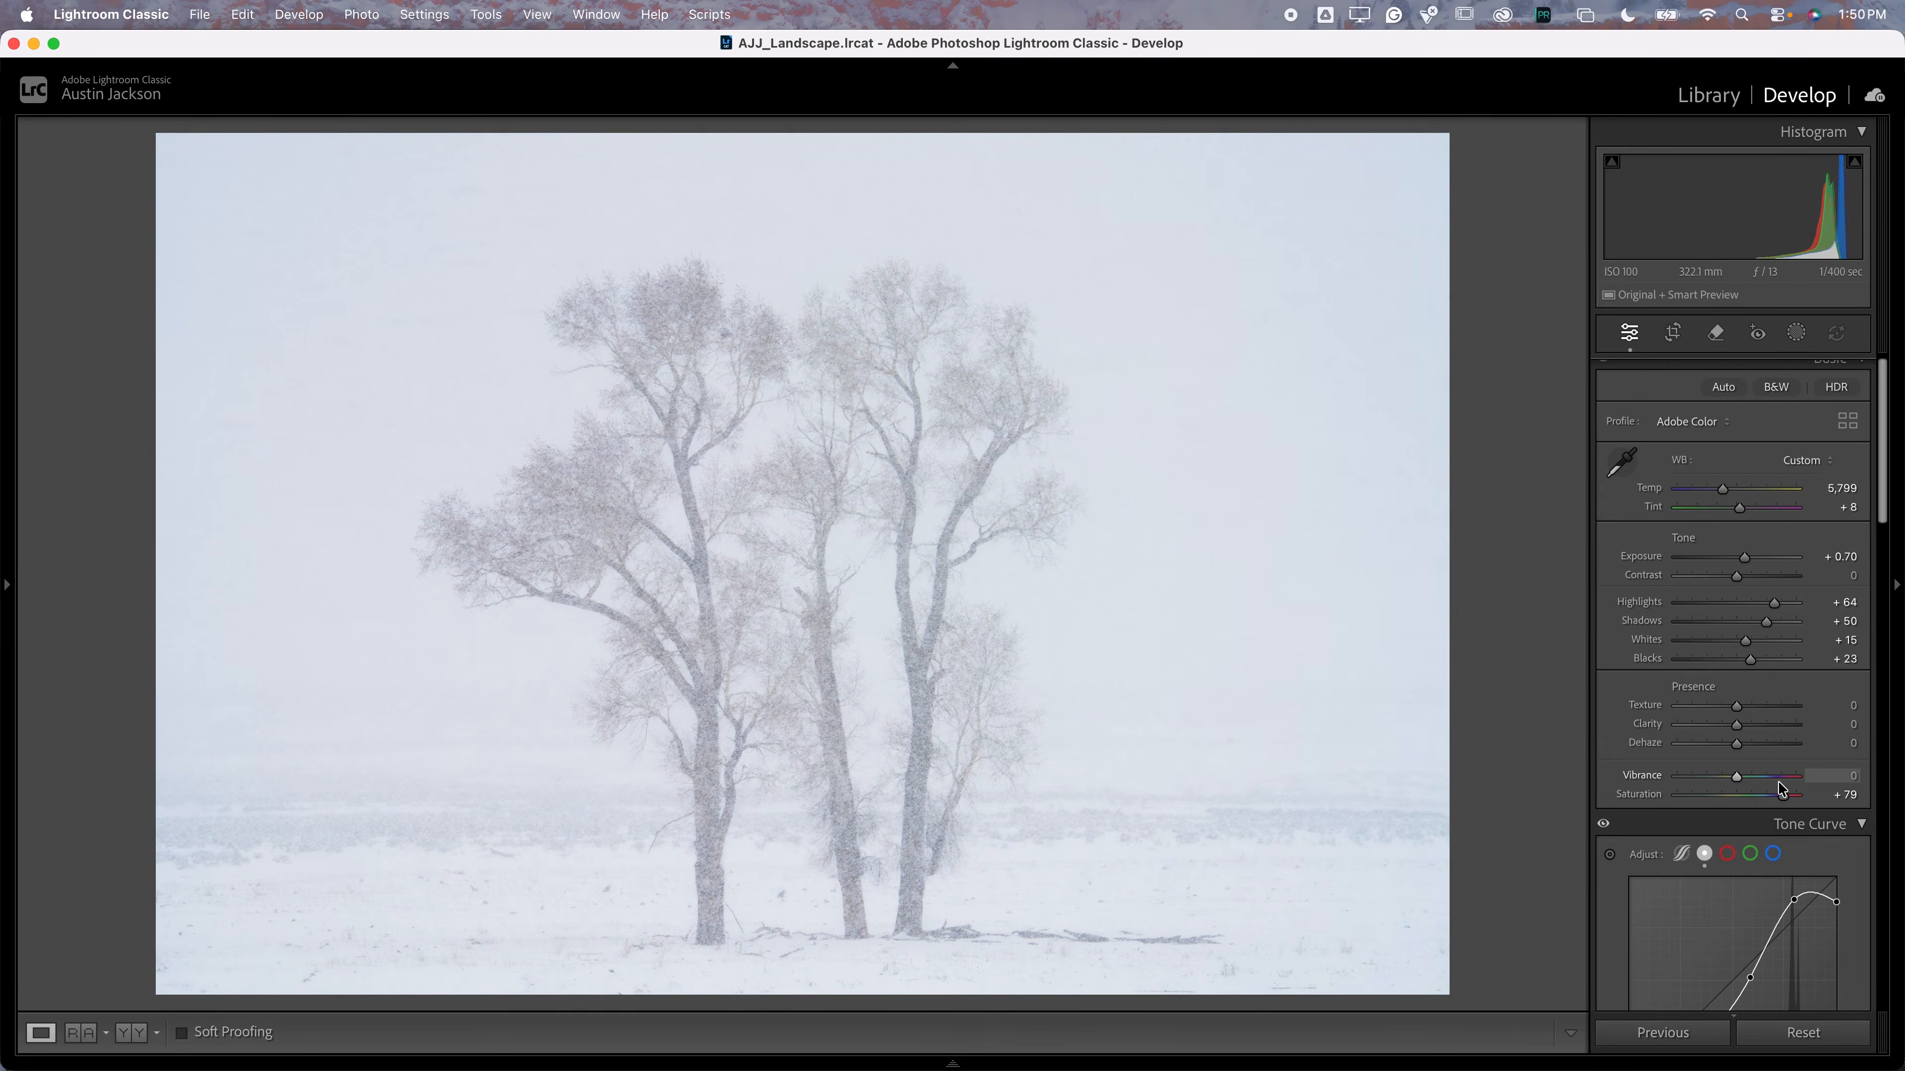
pyautogui.doubleClick(1783, 793)
pyautogui.moveTo(1738, 798); pyautogui.dragTo(1757, 774)
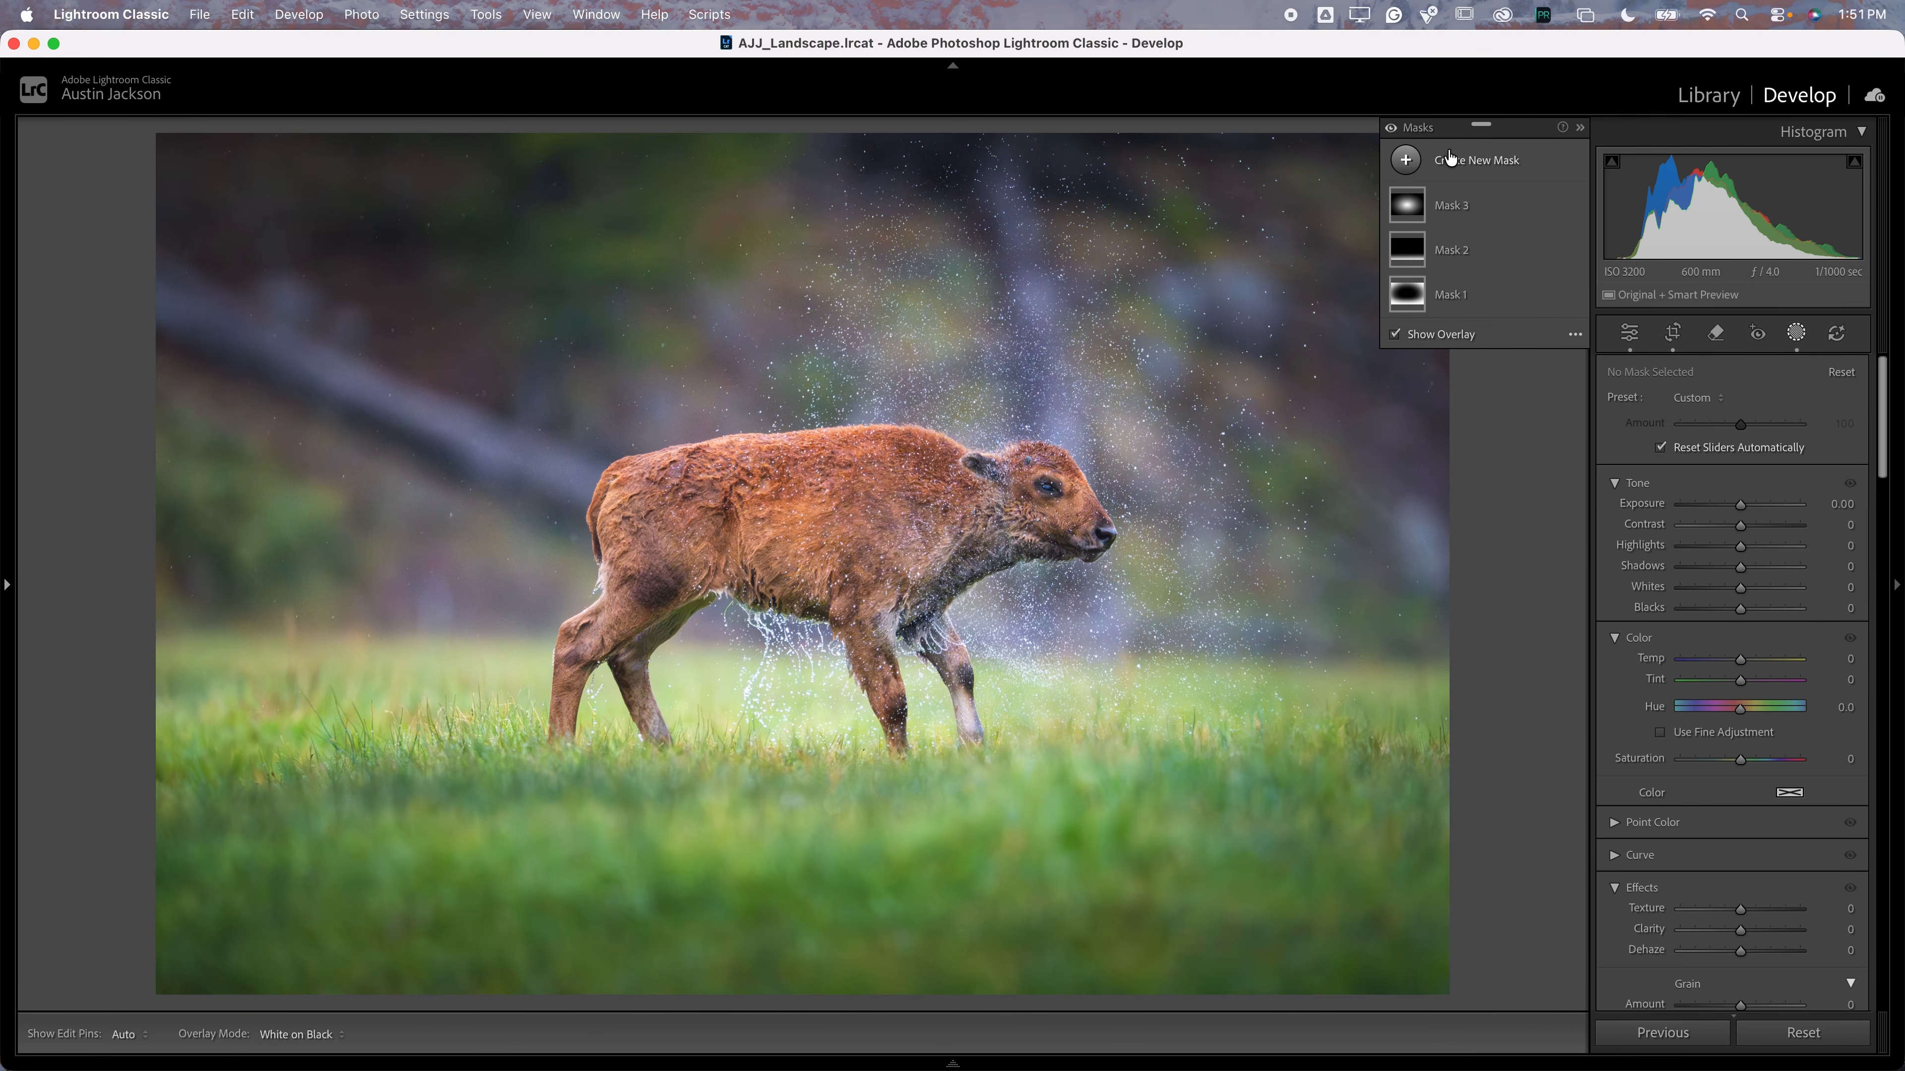
# Create a subject mask on the bison calf, lower its Exposure to -1.53 and examine the mask edge along its back up close
pyautogui.click(1455, 167)
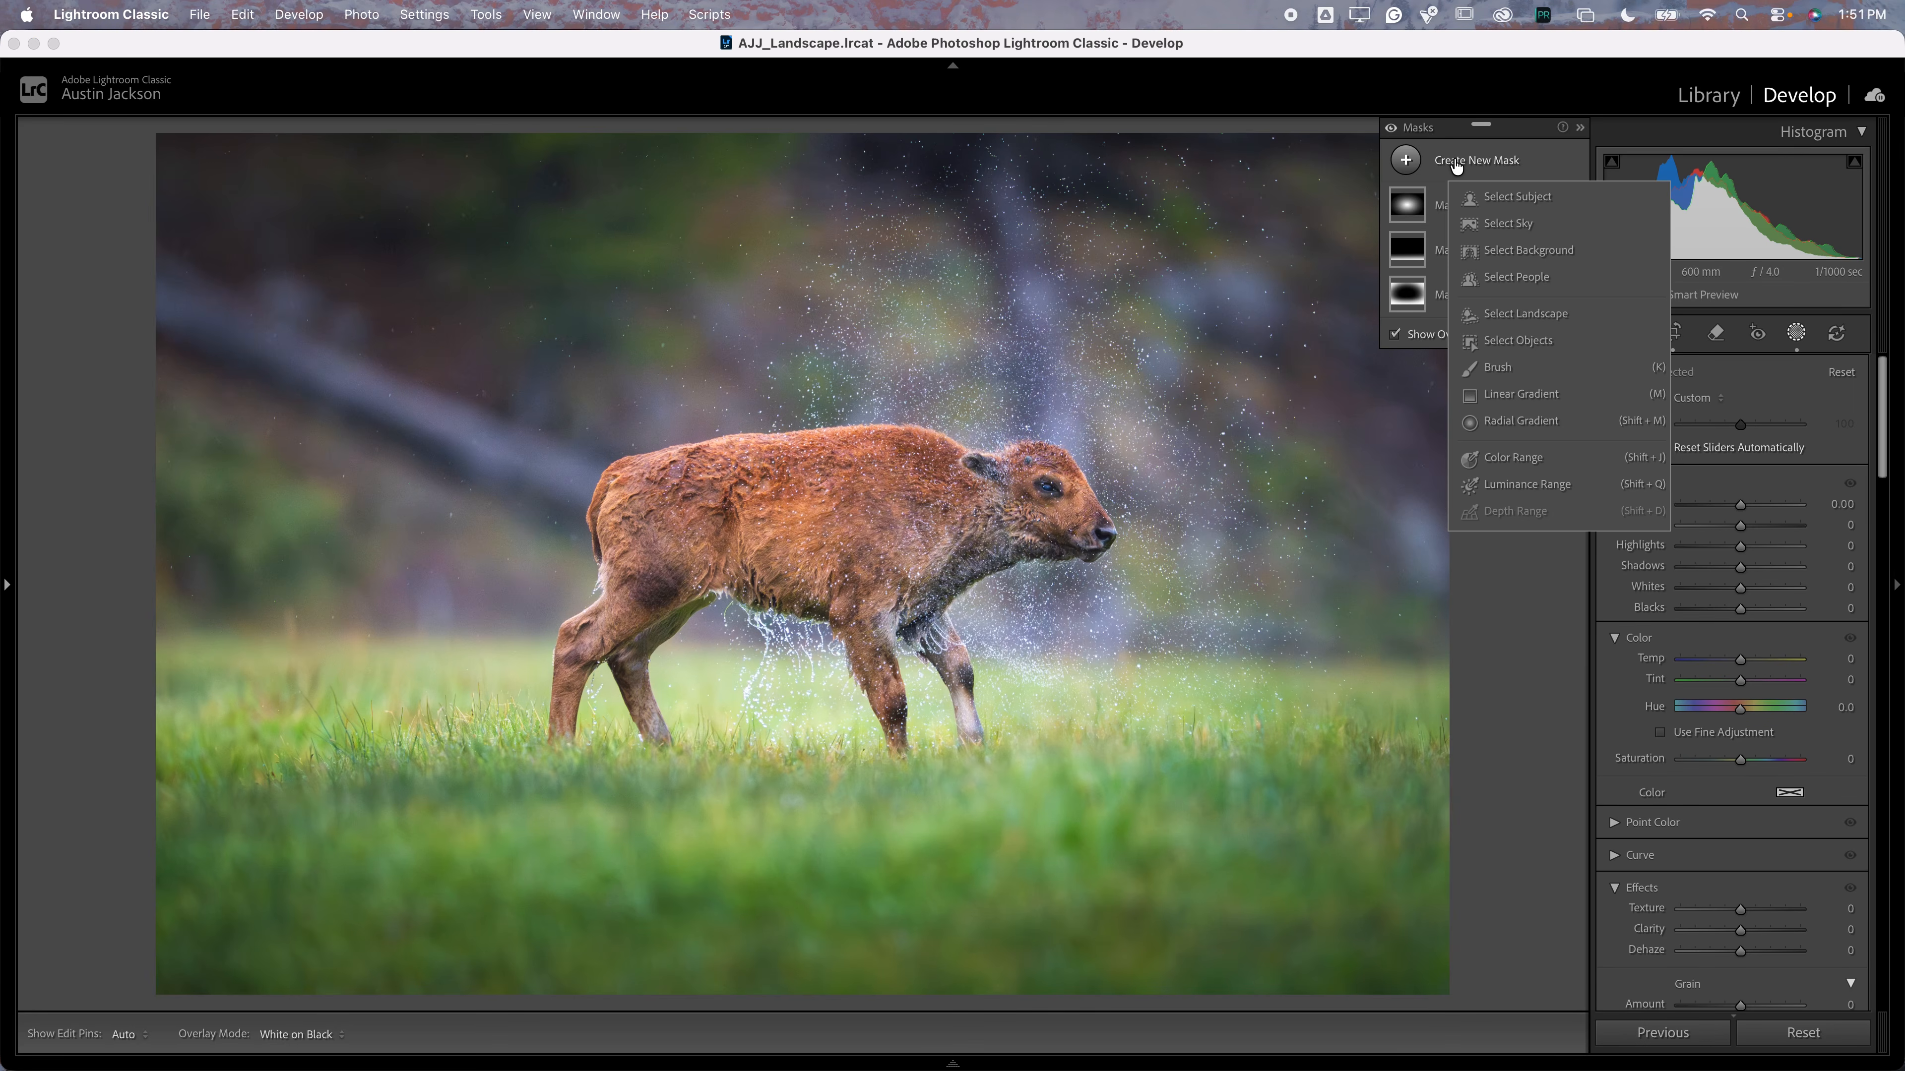
pyautogui.click(1515, 198)
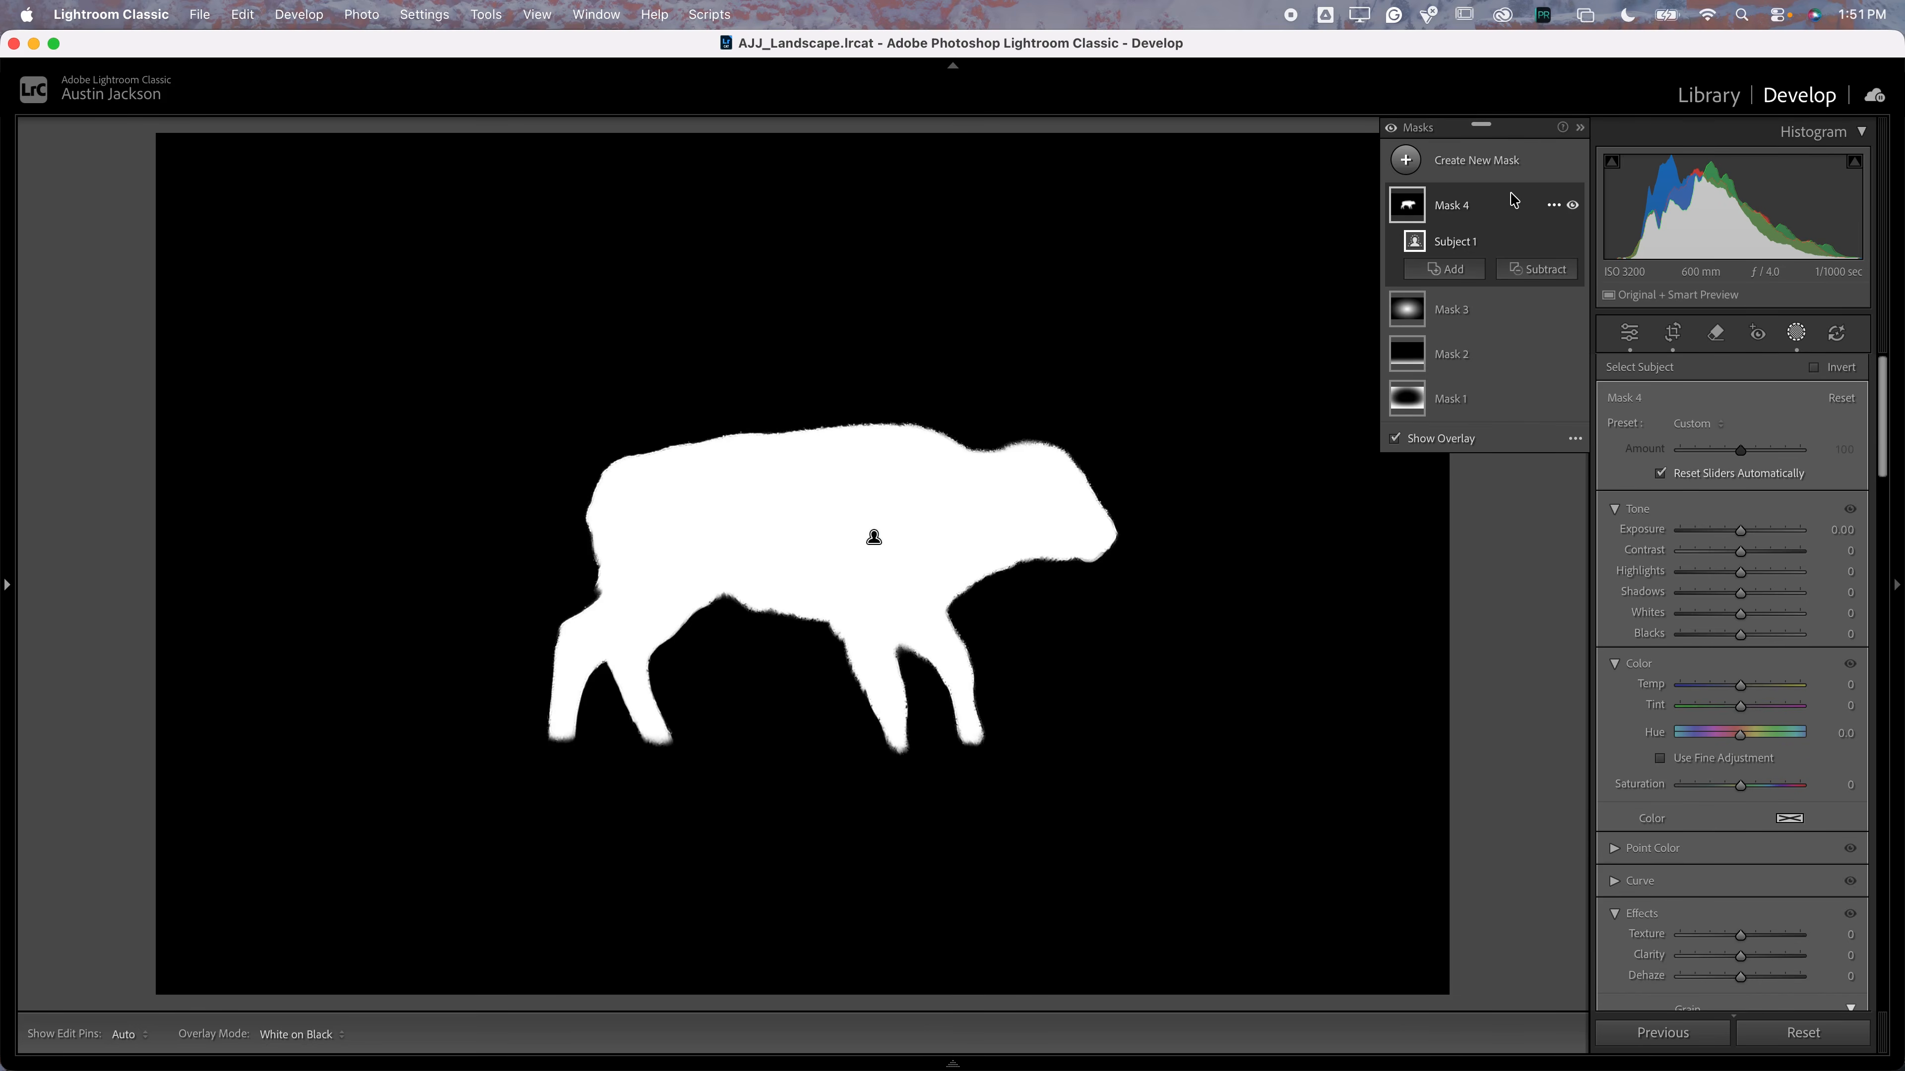
pyautogui.moveTo(1739, 530); pyautogui.dragTo(1718, 529)
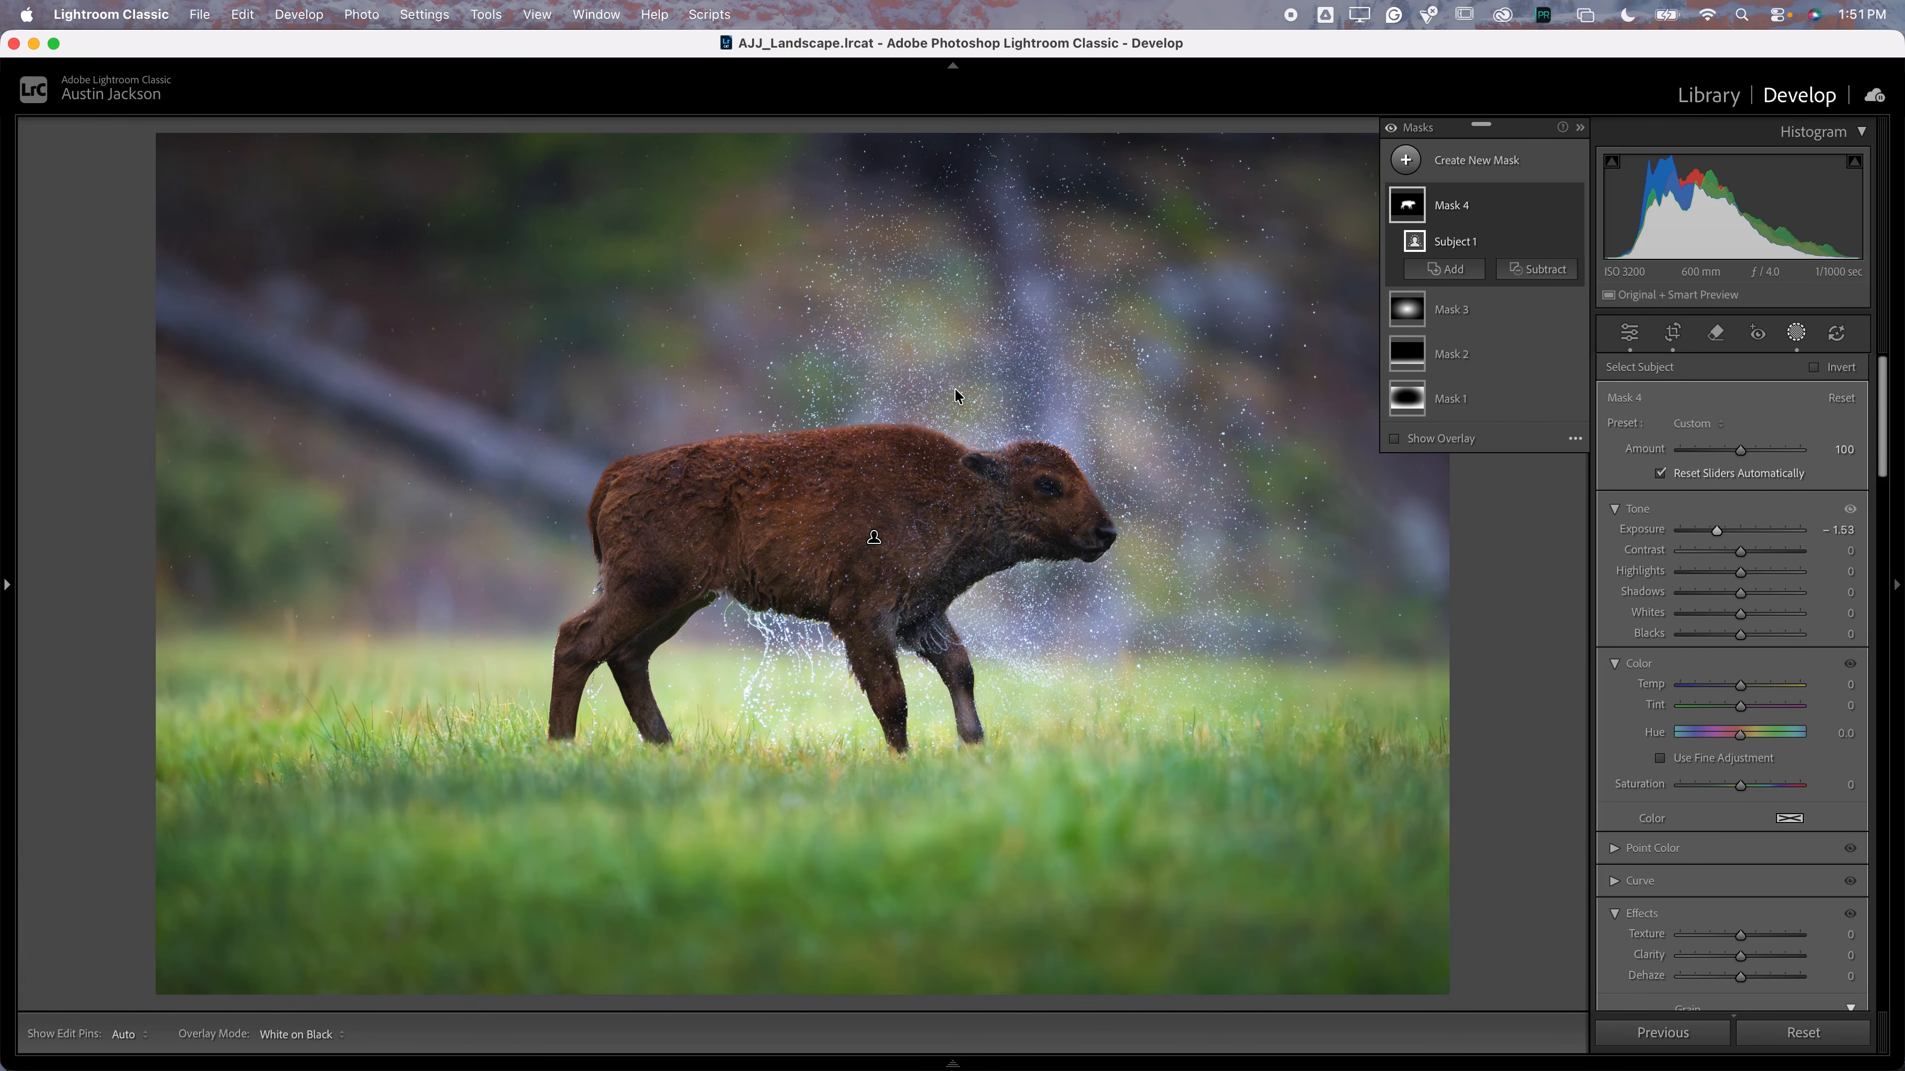
pyautogui.press('z')
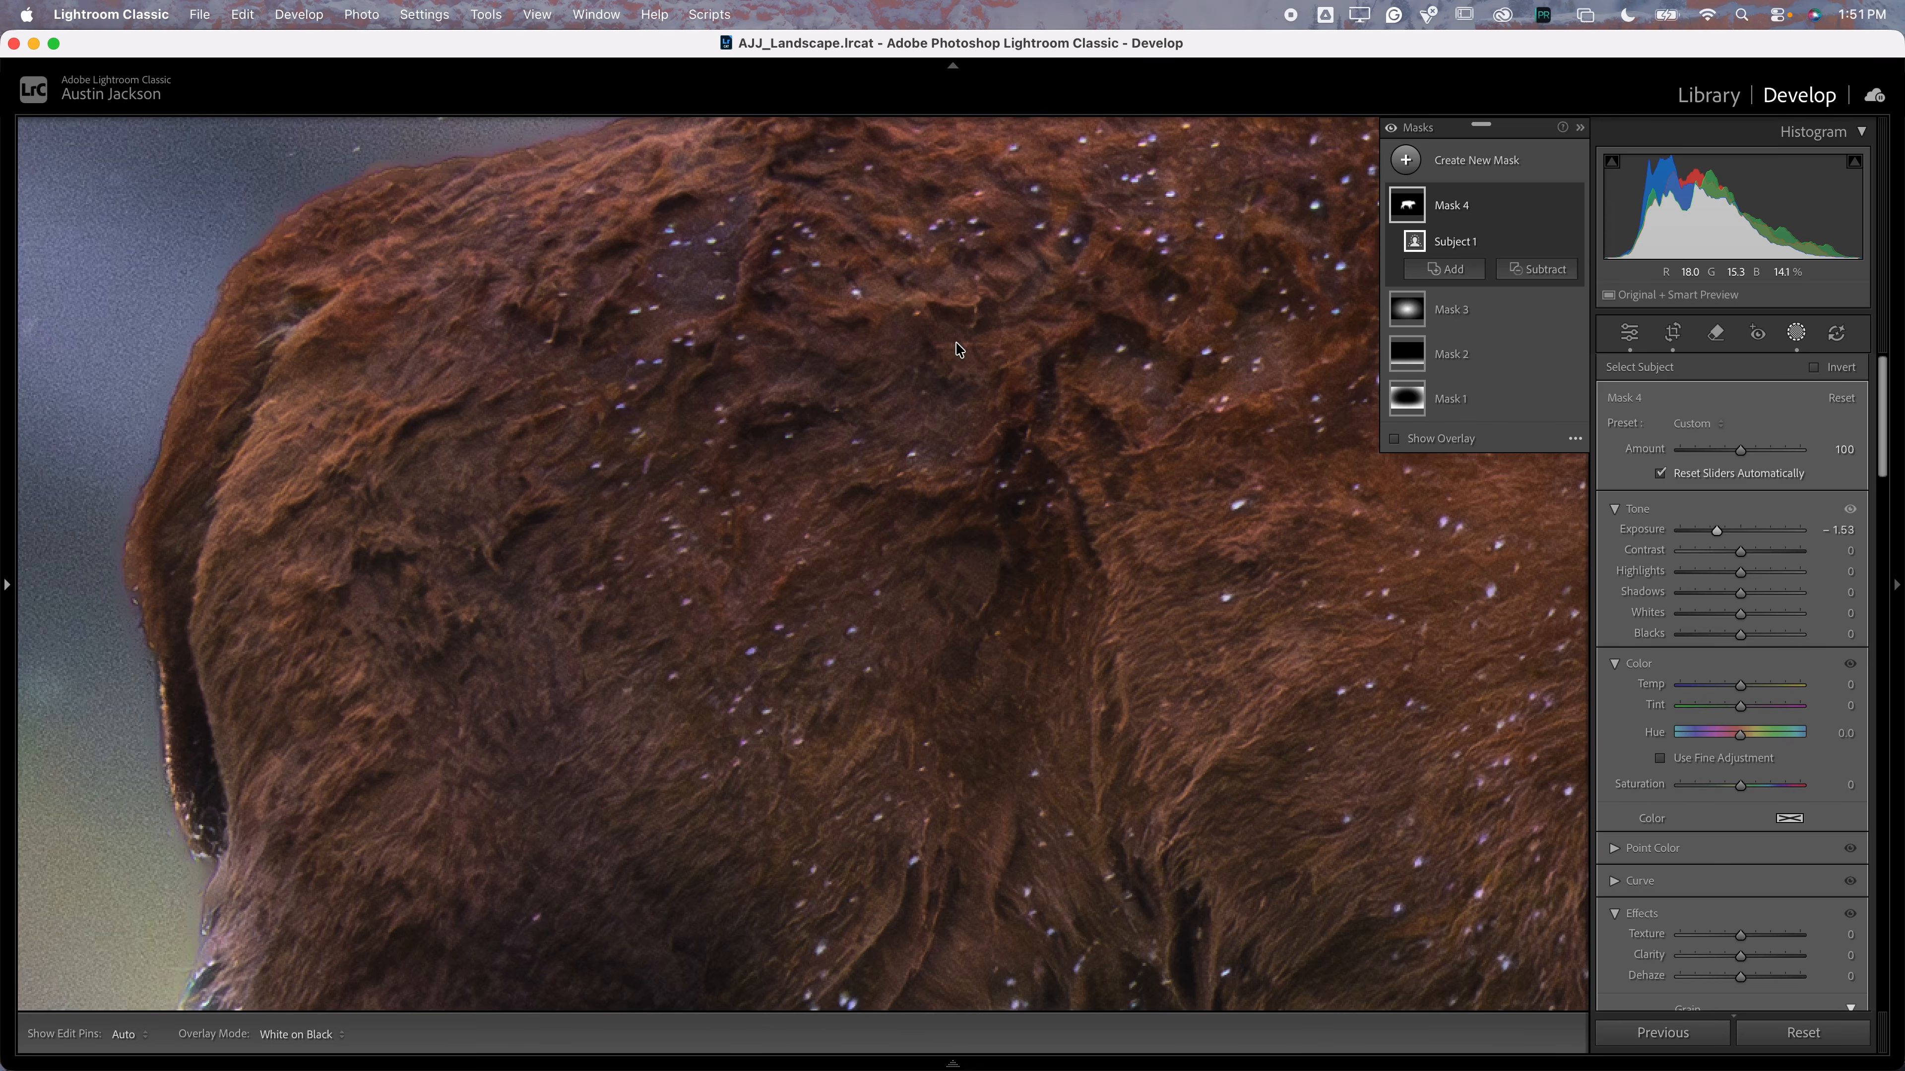
pyautogui.moveTo(825, 342); pyautogui.dragTo(1076, 632)
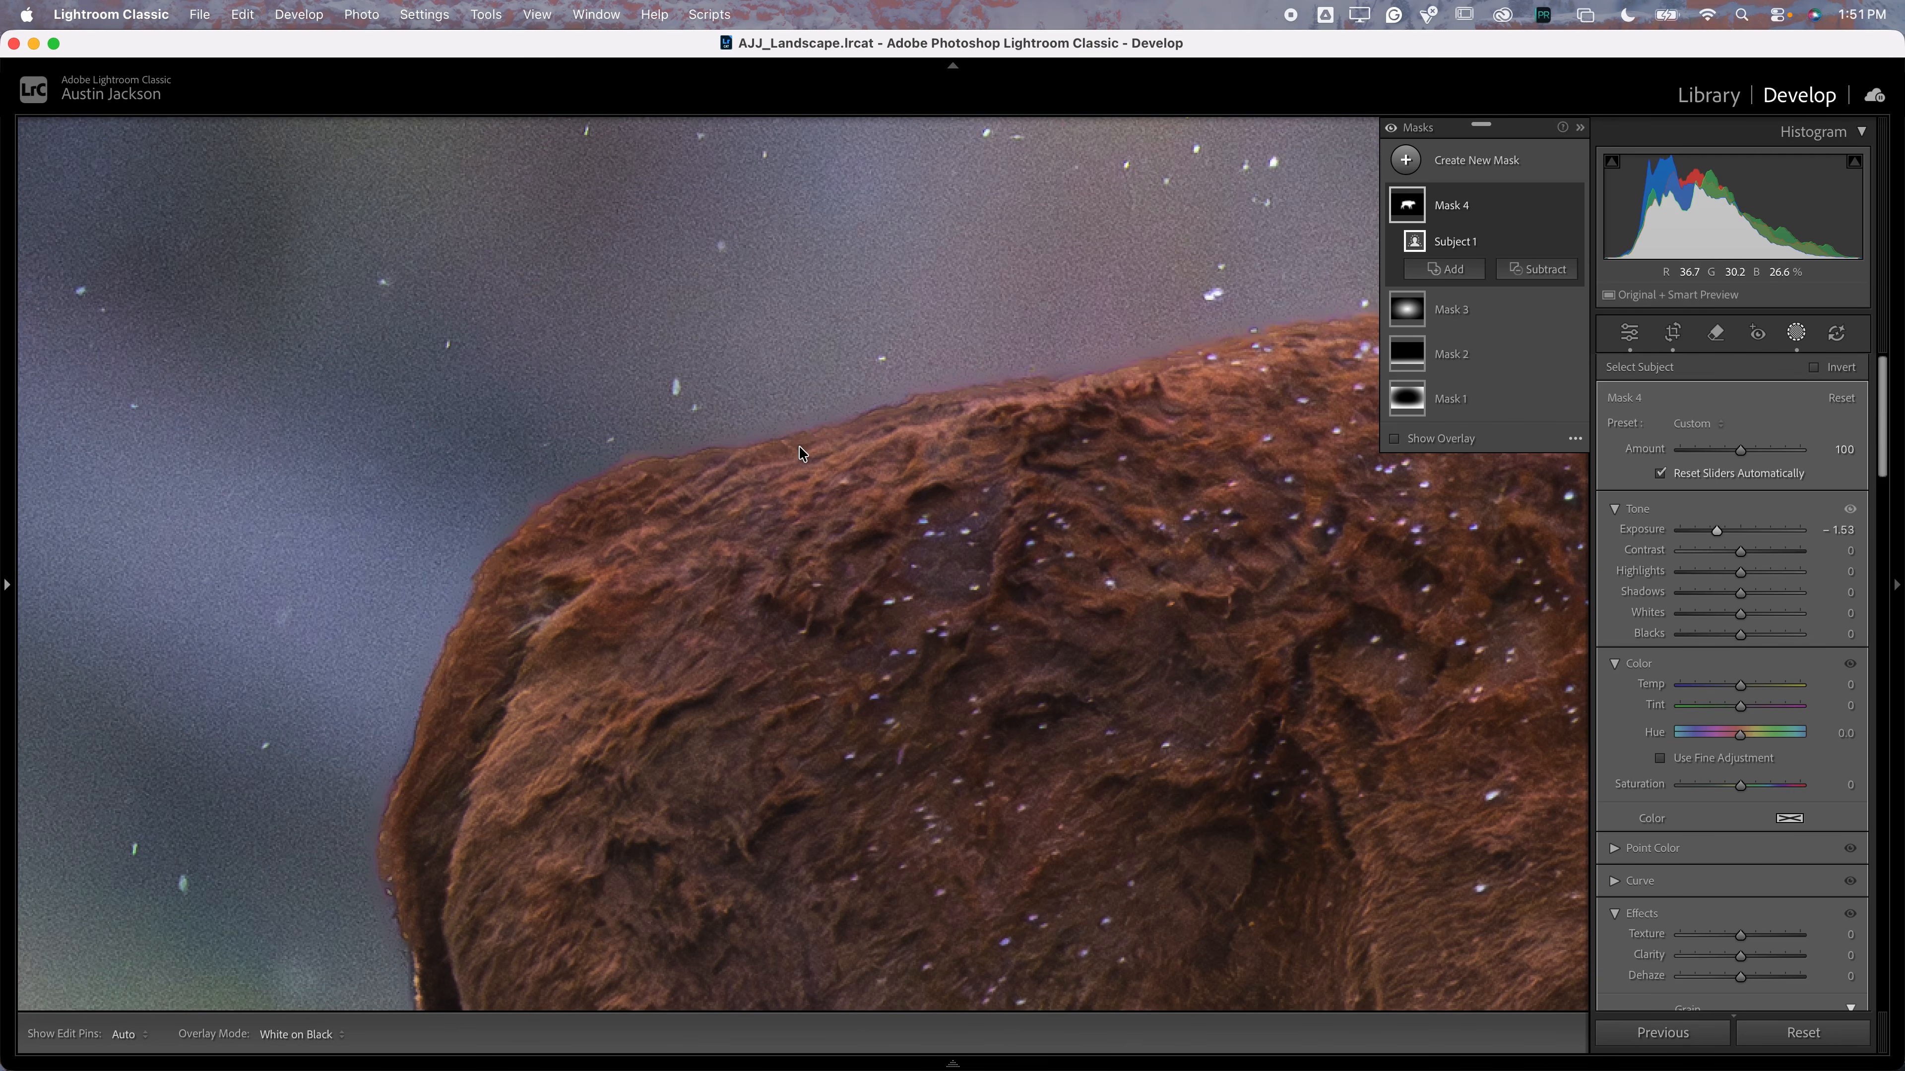
# Examine the subject mask's edge along the calf's back up close, toggling the overlay and Mask 4's visibility for comparison
pyautogui.moveTo(1555, 209)
pyautogui.click(1419, 441)
pyautogui.click(1420, 440)
pyautogui.scroll(6, 804, 507)
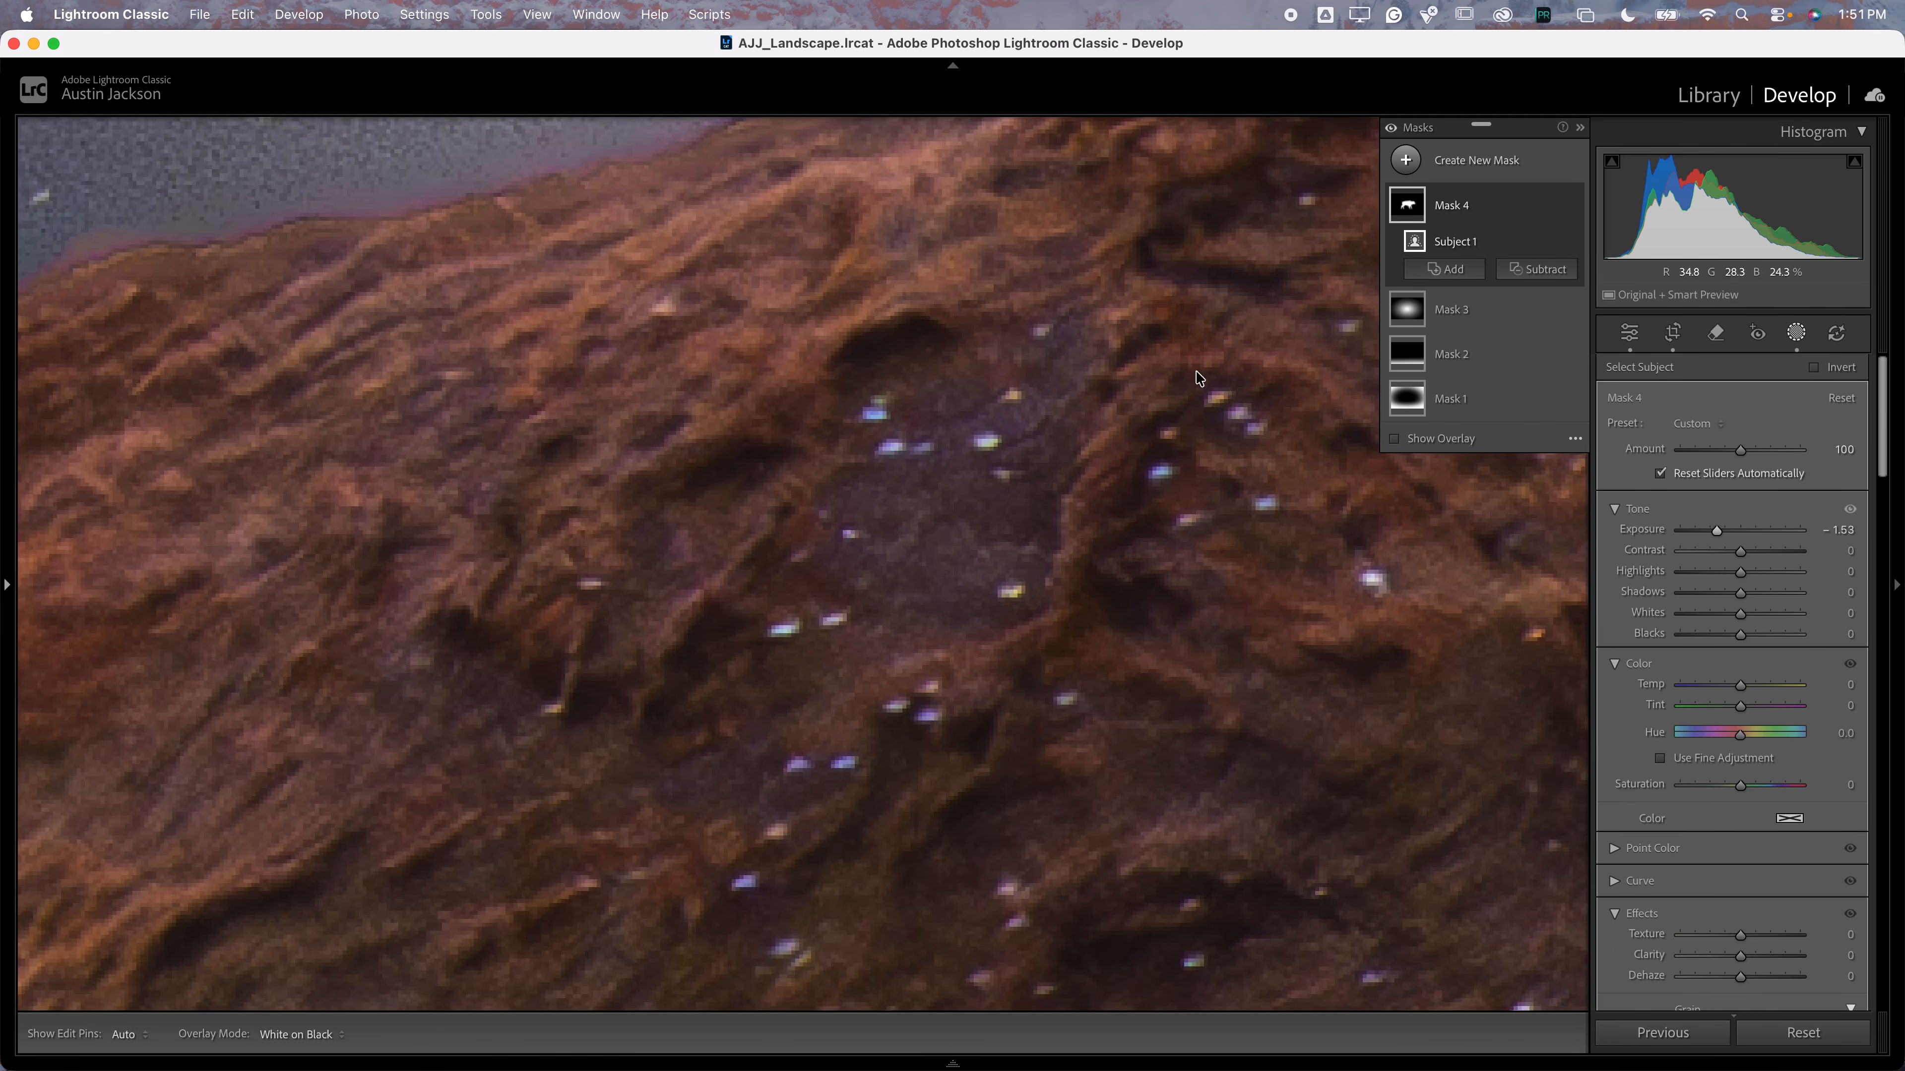
pyautogui.scroll(3, 804, 508)
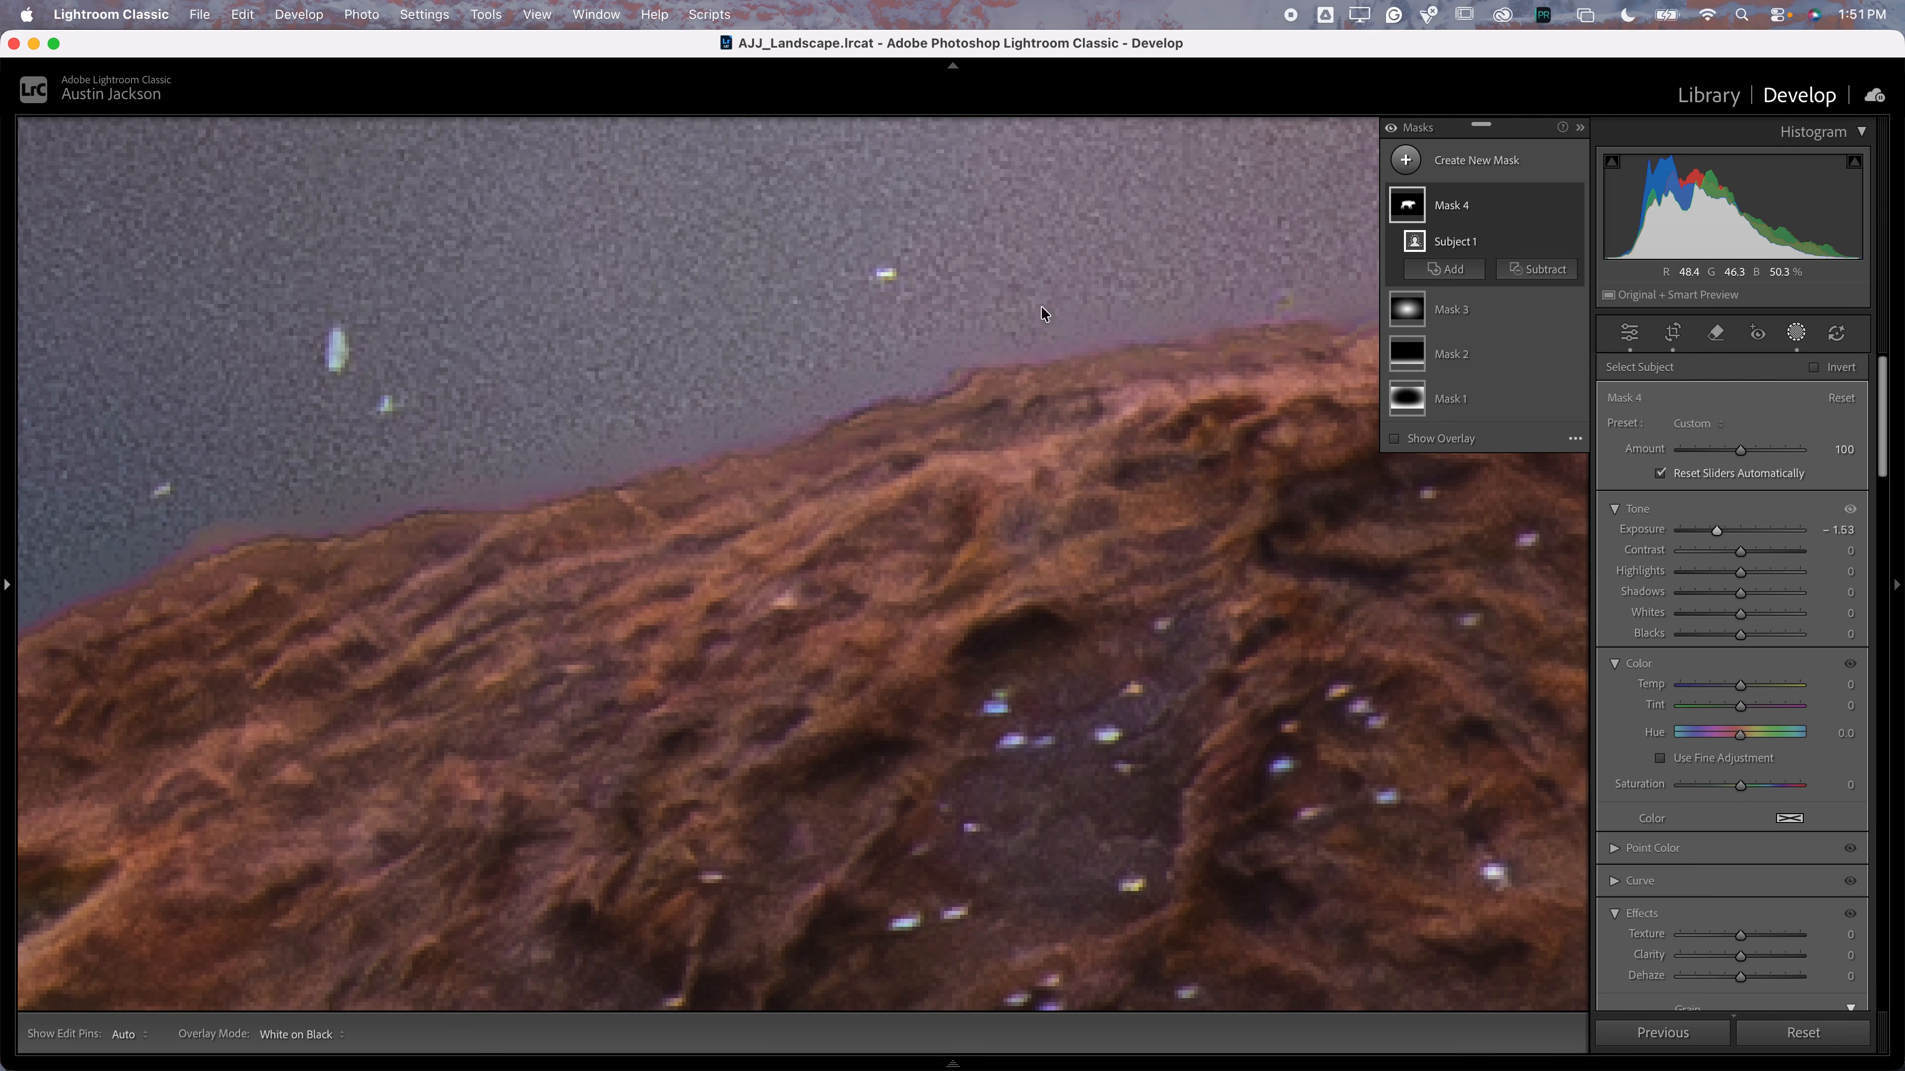
pyautogui.click(1571, 209)
pyautogui.click(1573, 211)
pyautogui.press('z')
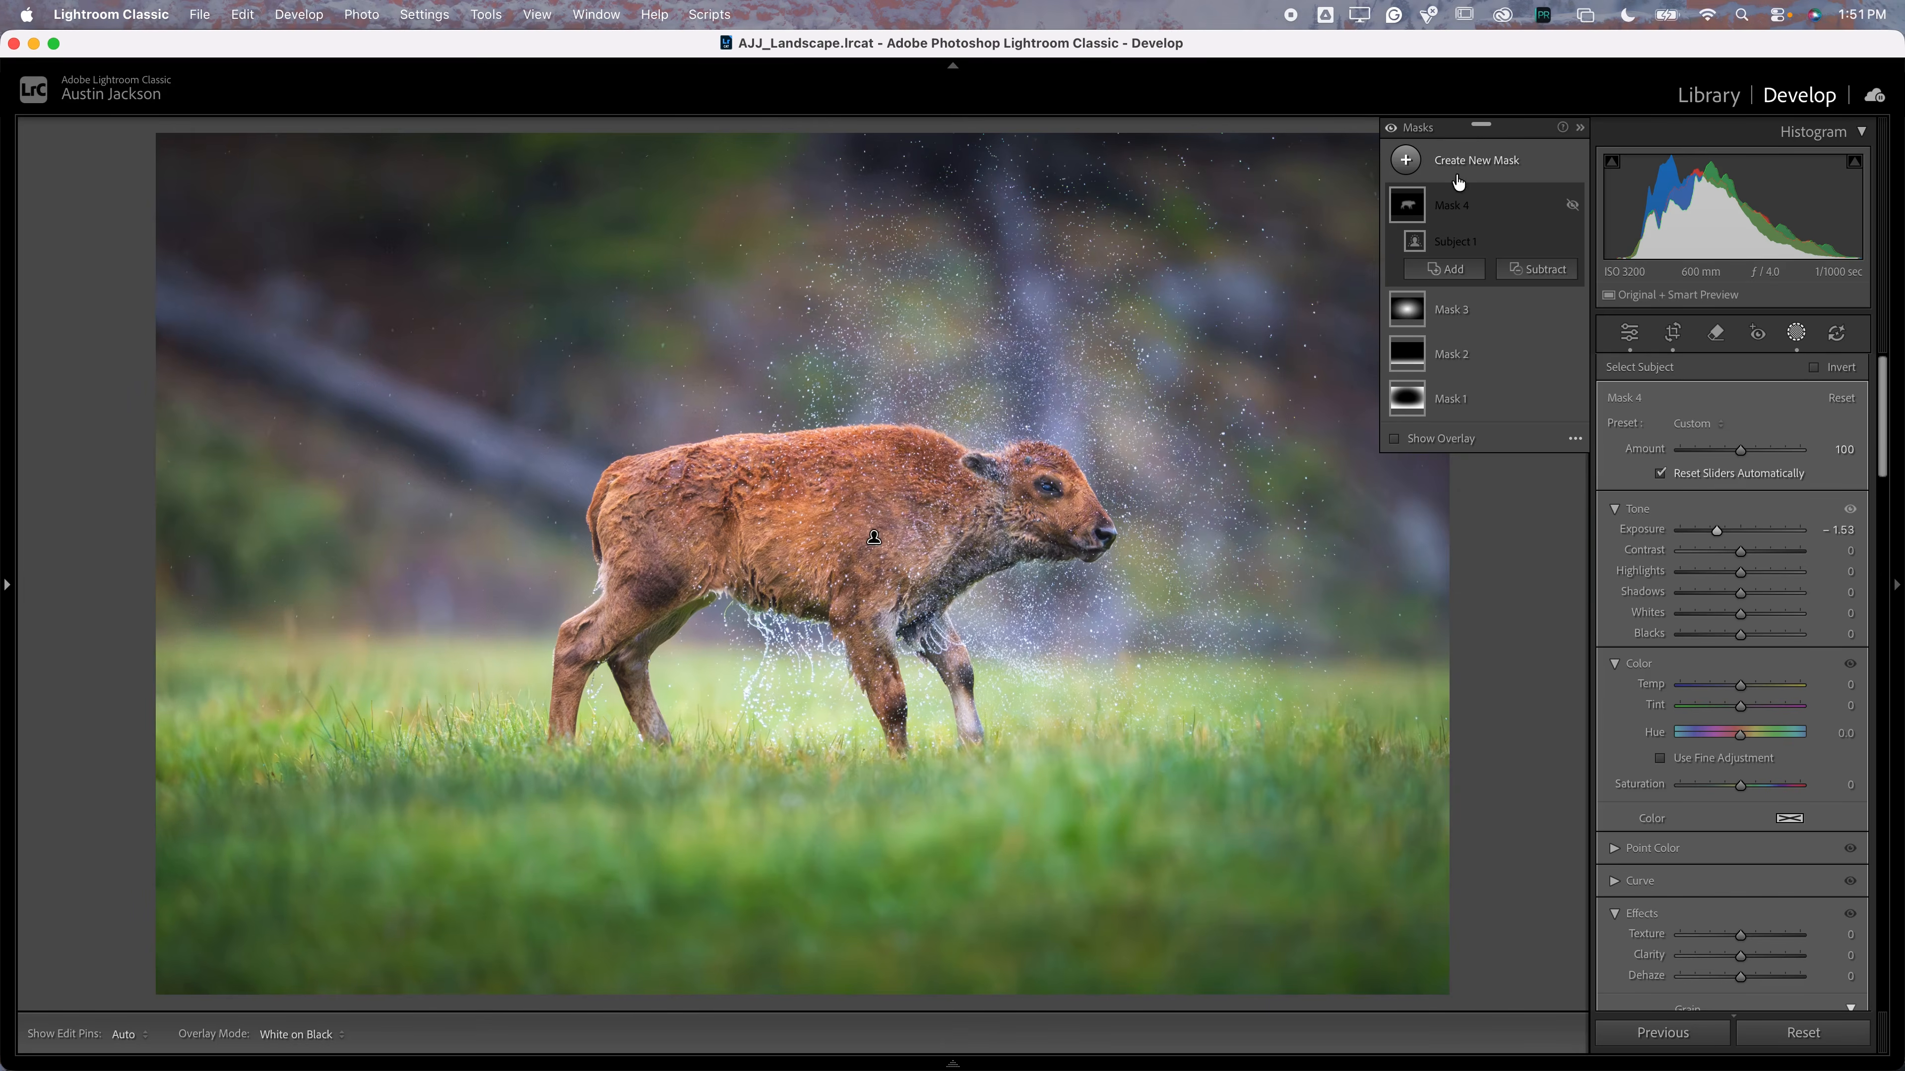
# Create a new Select Objects mask by brushing over the whole bison calf with an adjusted brush size
pyautogui.click(1468, 164)
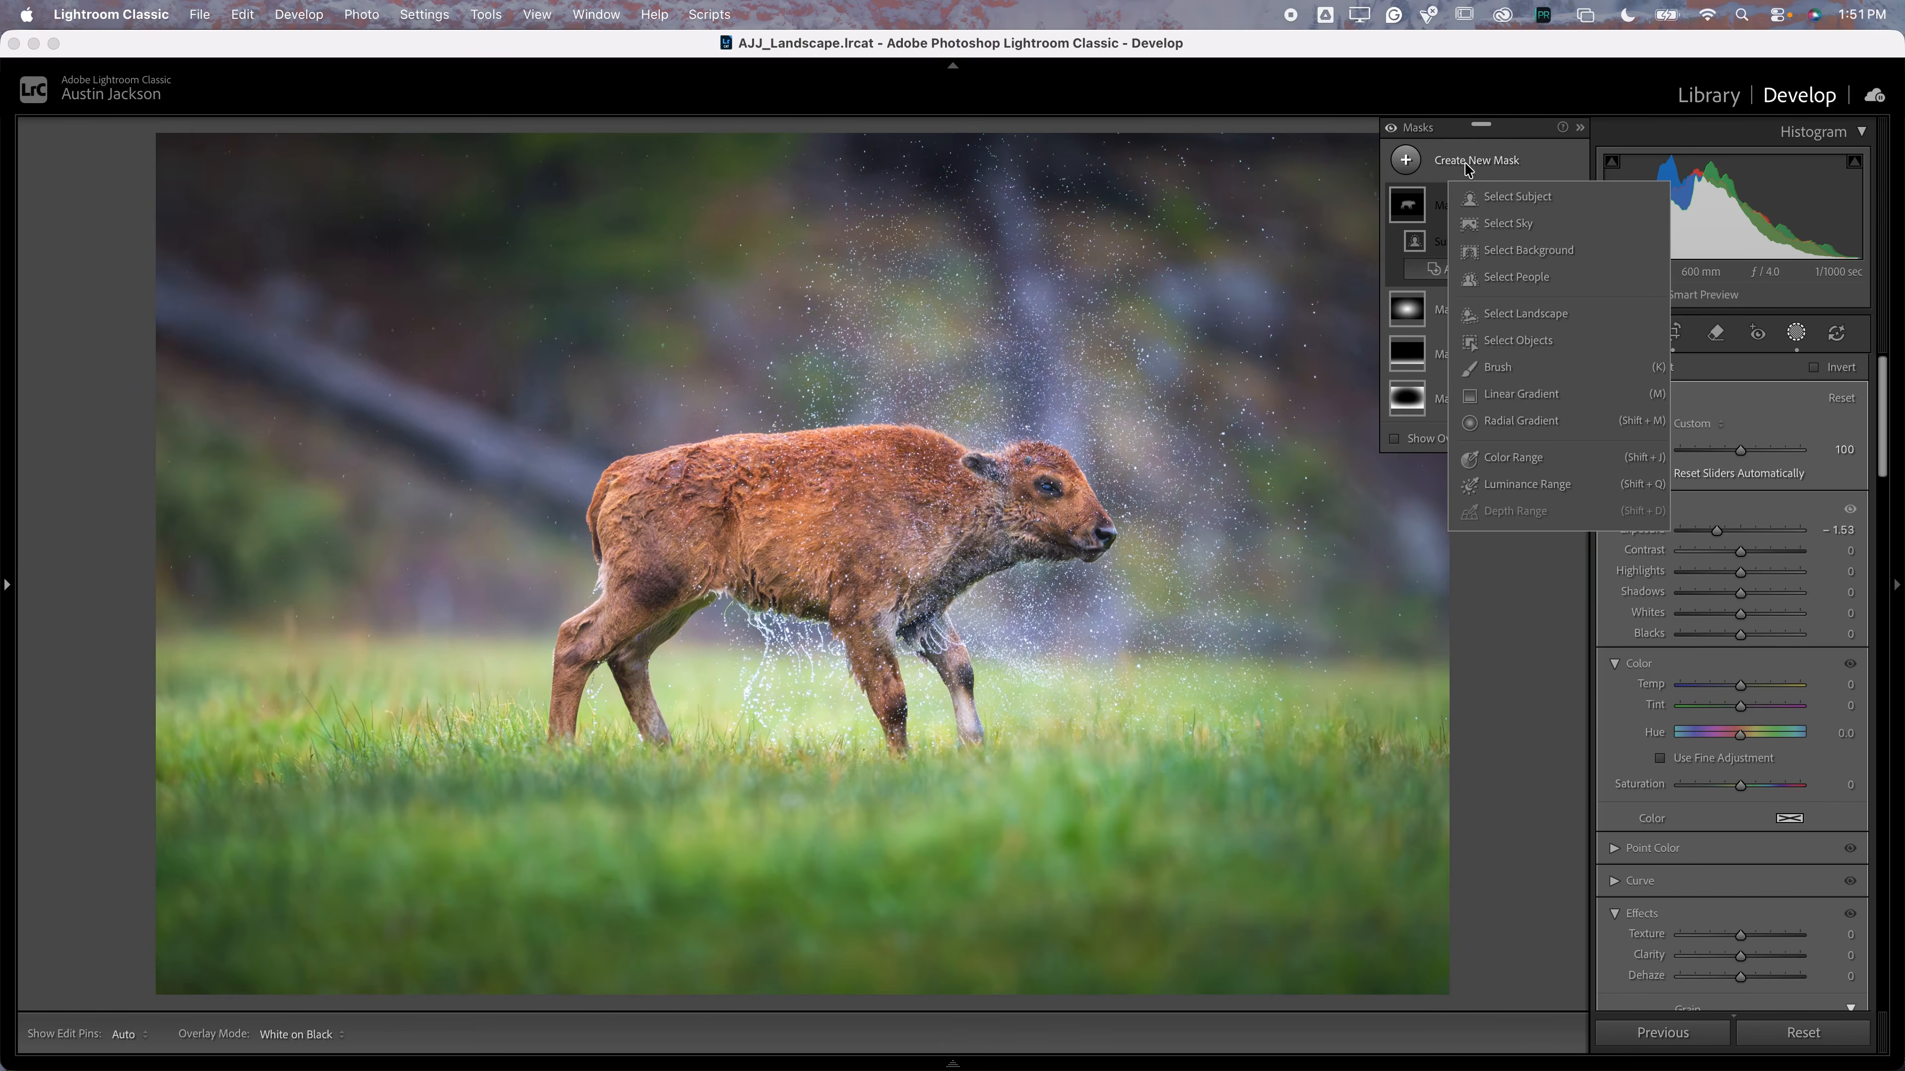
pyautogui.click(1518, 342)
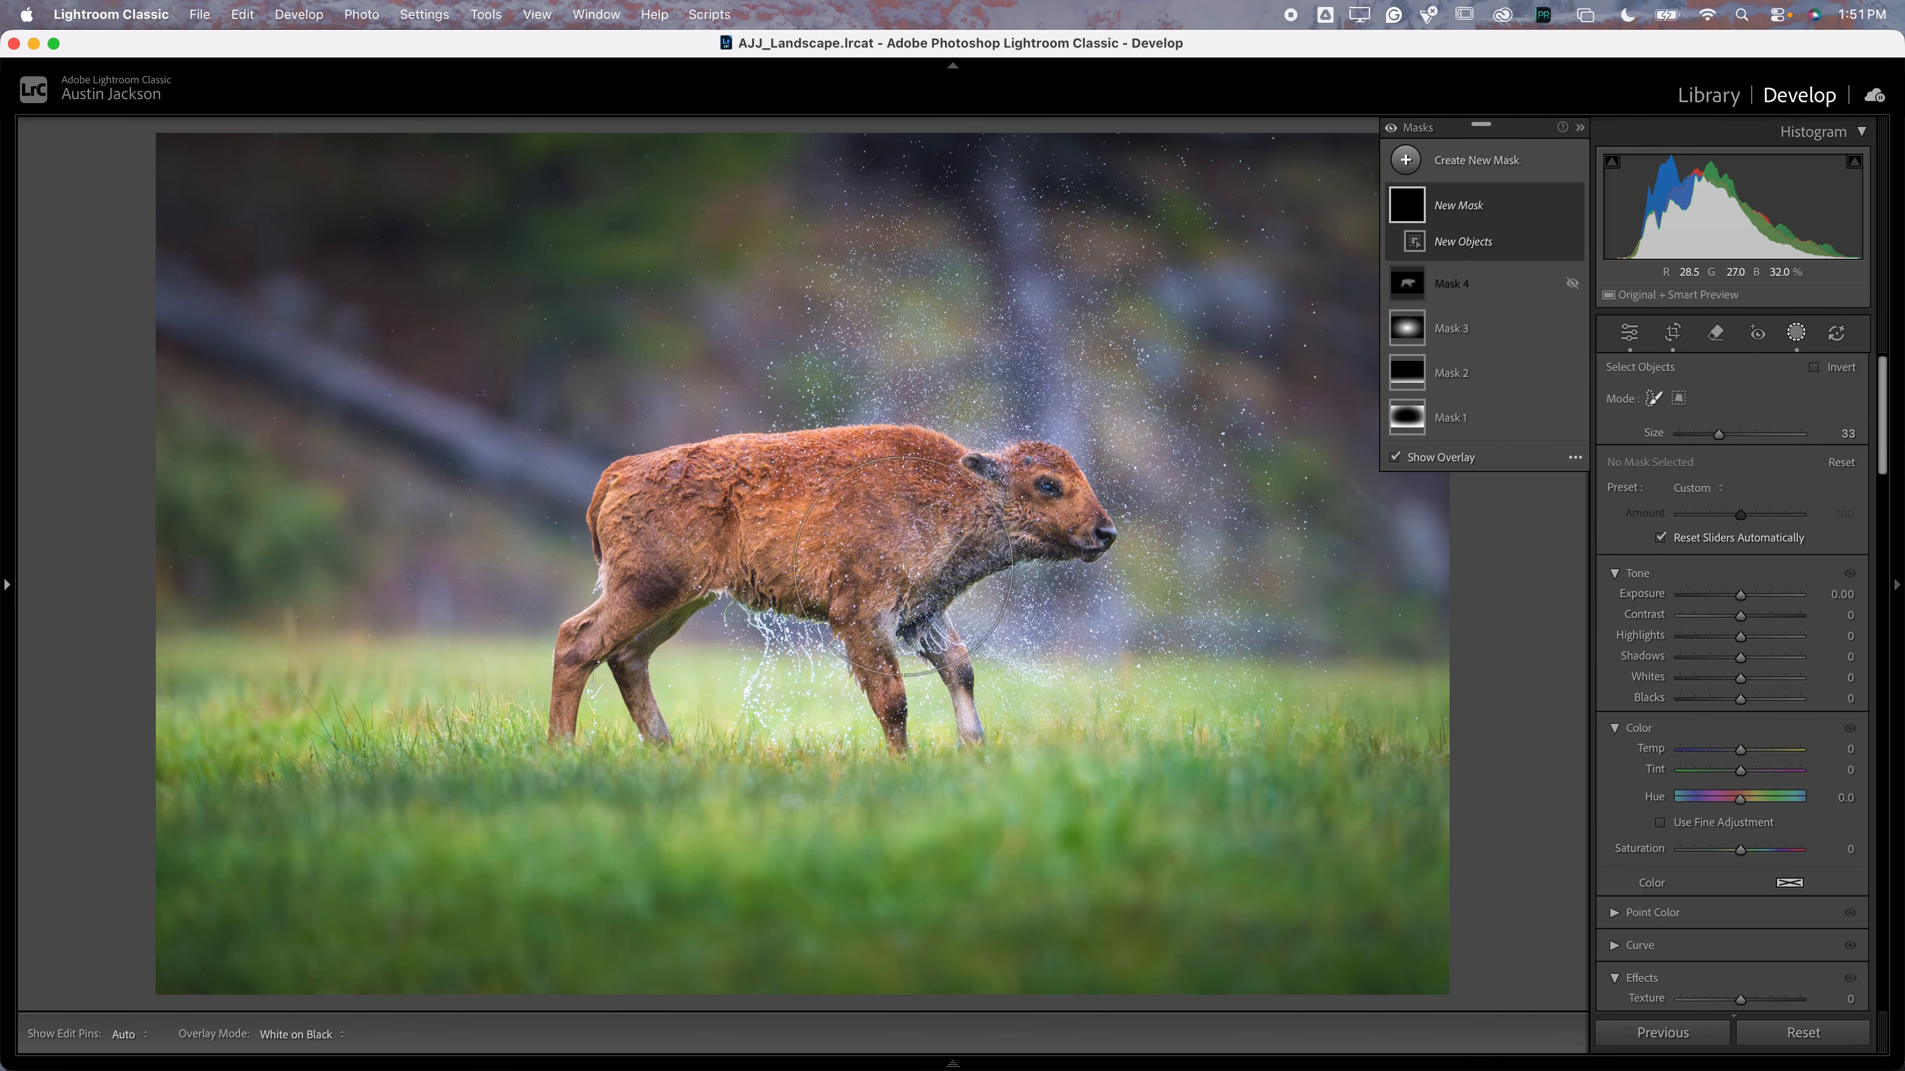
pyautogui.moveTo(1698, 441); pyautogui.dragTo(1694, 435)
pyautogui.moveTo(1087, 534)
pyautogui.mouseDown()
pyautogui.moveTo(1020, 466)
pyautogui.moveTo(881, 454)
pyautogui.moveTo(643, 469)
pyautogui.moveTo(614, 502)
pyautogui.moveTo(559, 701)
pyautogui.moveTo(585, 666)
pyautogui.moveTo(639, 671)
pyautogui.moveTo(656, 711)
pyautogui.moveTo(646, 659)
pyautogui.moveTo(693, 600)
pyautogui.moveTo(777, 589)
pyautogui.moveTo(895, 701)
pyautogui.mouseUp()
pyautogui.moveTo(889, 705)
pyautogui.mouseDown()
pyautogui.moveTo(943, 660)
pyautogui.moveTo(960, 730)
pyautogui.moveTo(951, 626)
pyautogui.moveTo(1052, 554)
pyautogui.moveTo(1009, 517)
pyautogui.mouseUp()
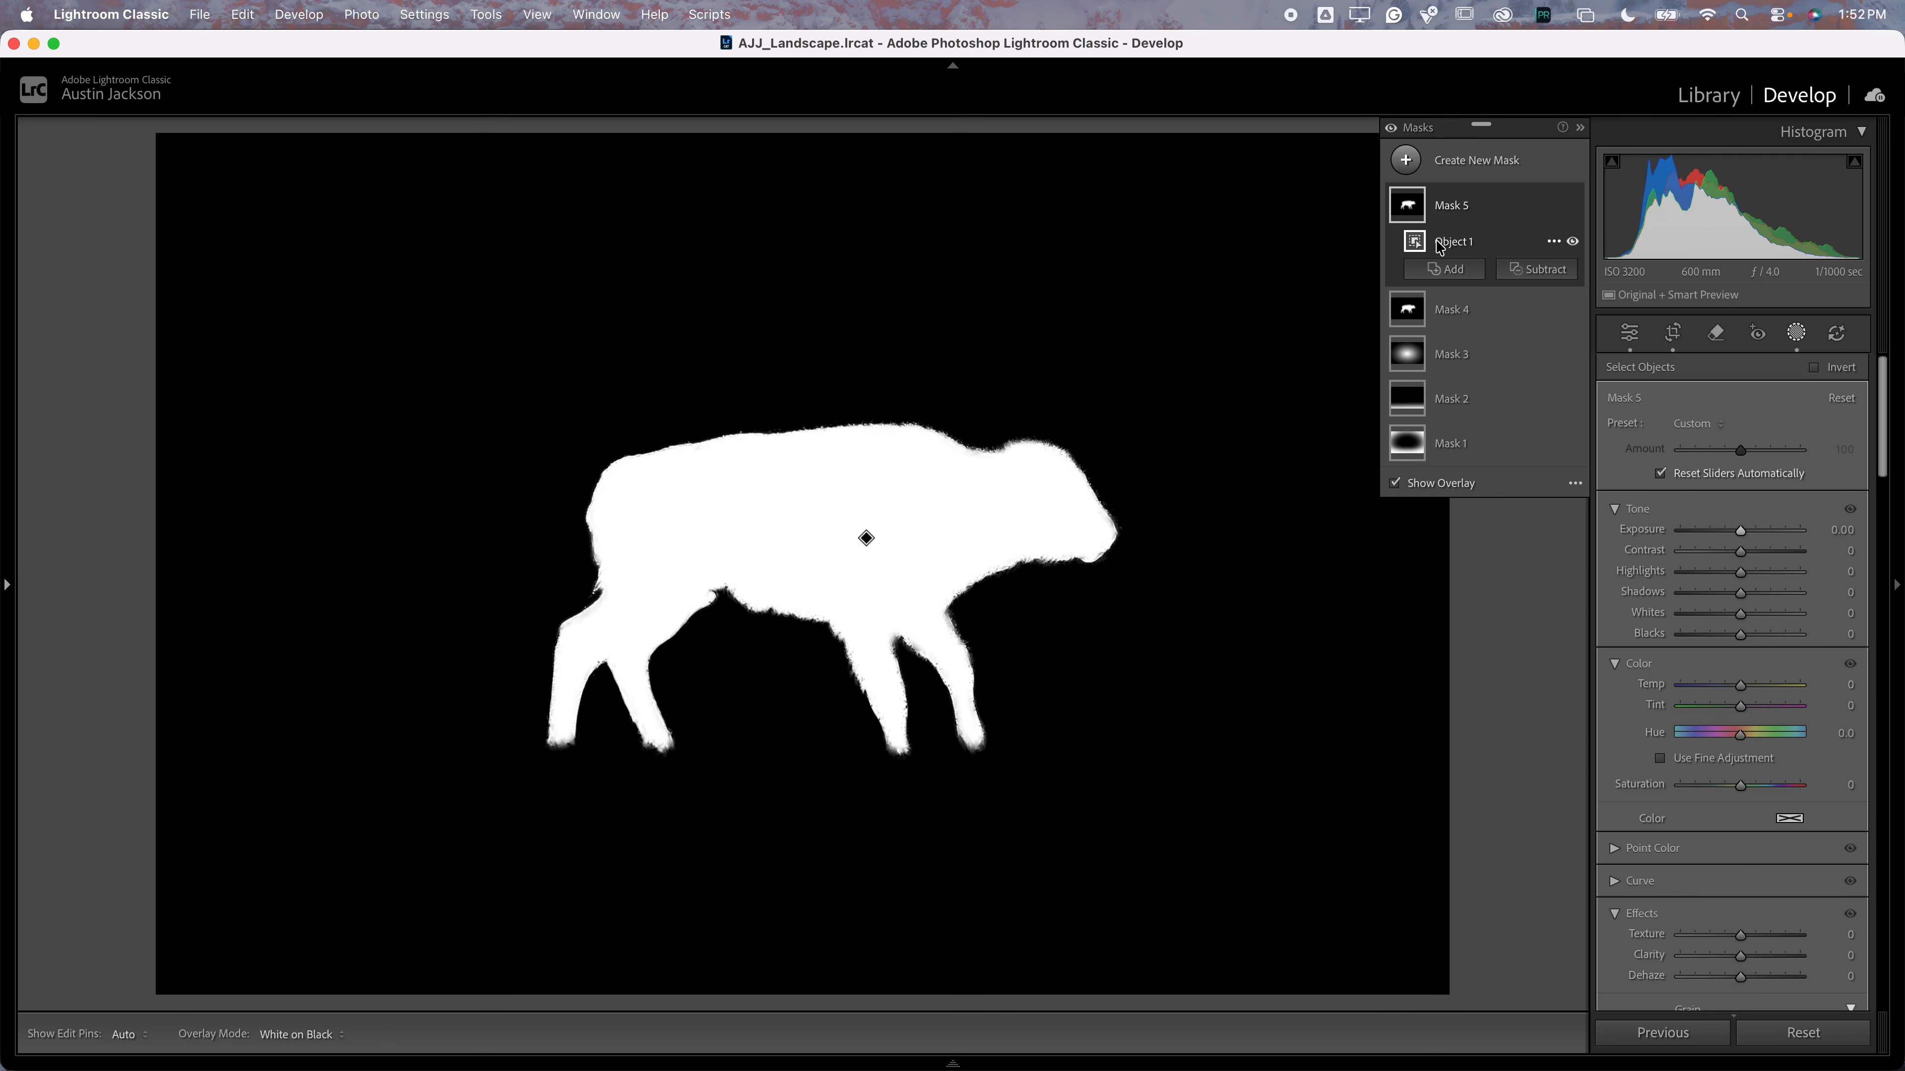
# Turn off the new object mask's overlay and reset Mask 4's Exposure to 0.00
pyautogui.click(1444, 483)
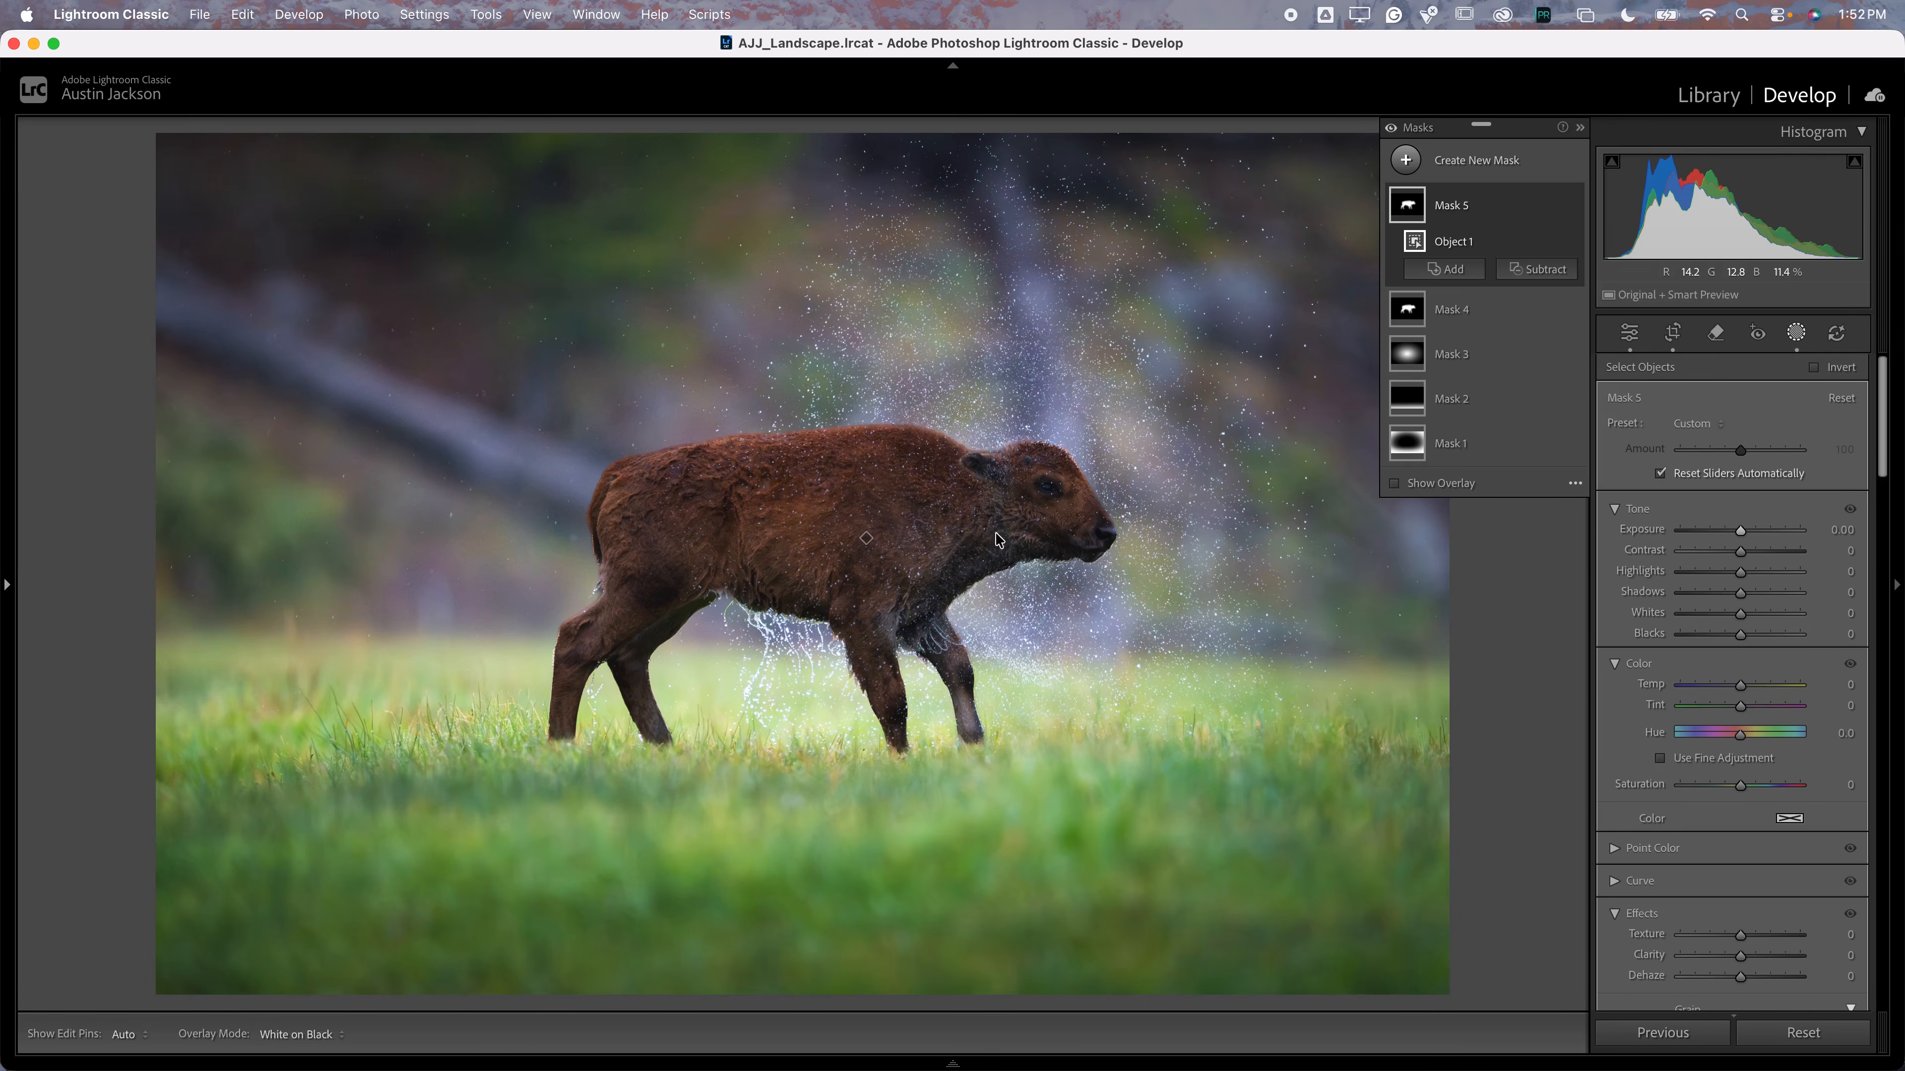
pyautogui.click(1455, 311)
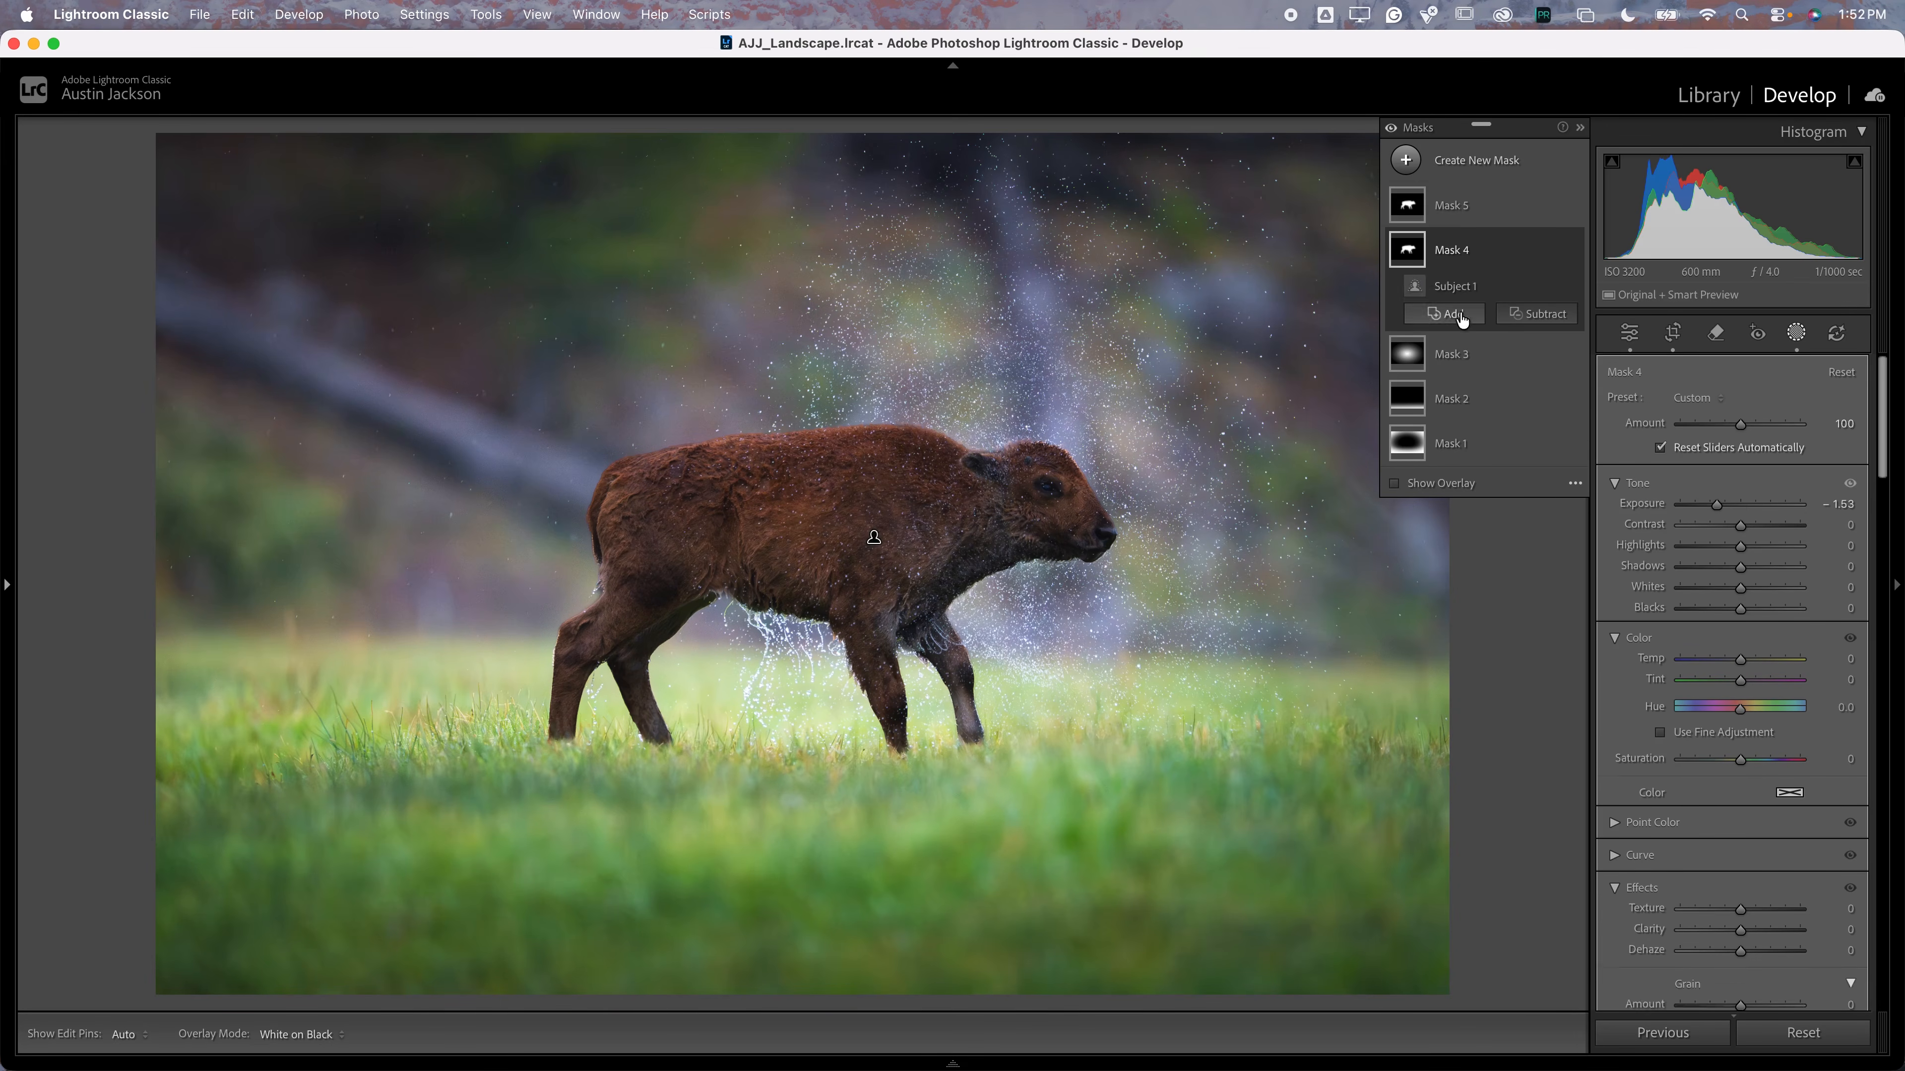
pyautogui.doubleClick(1717, 531)
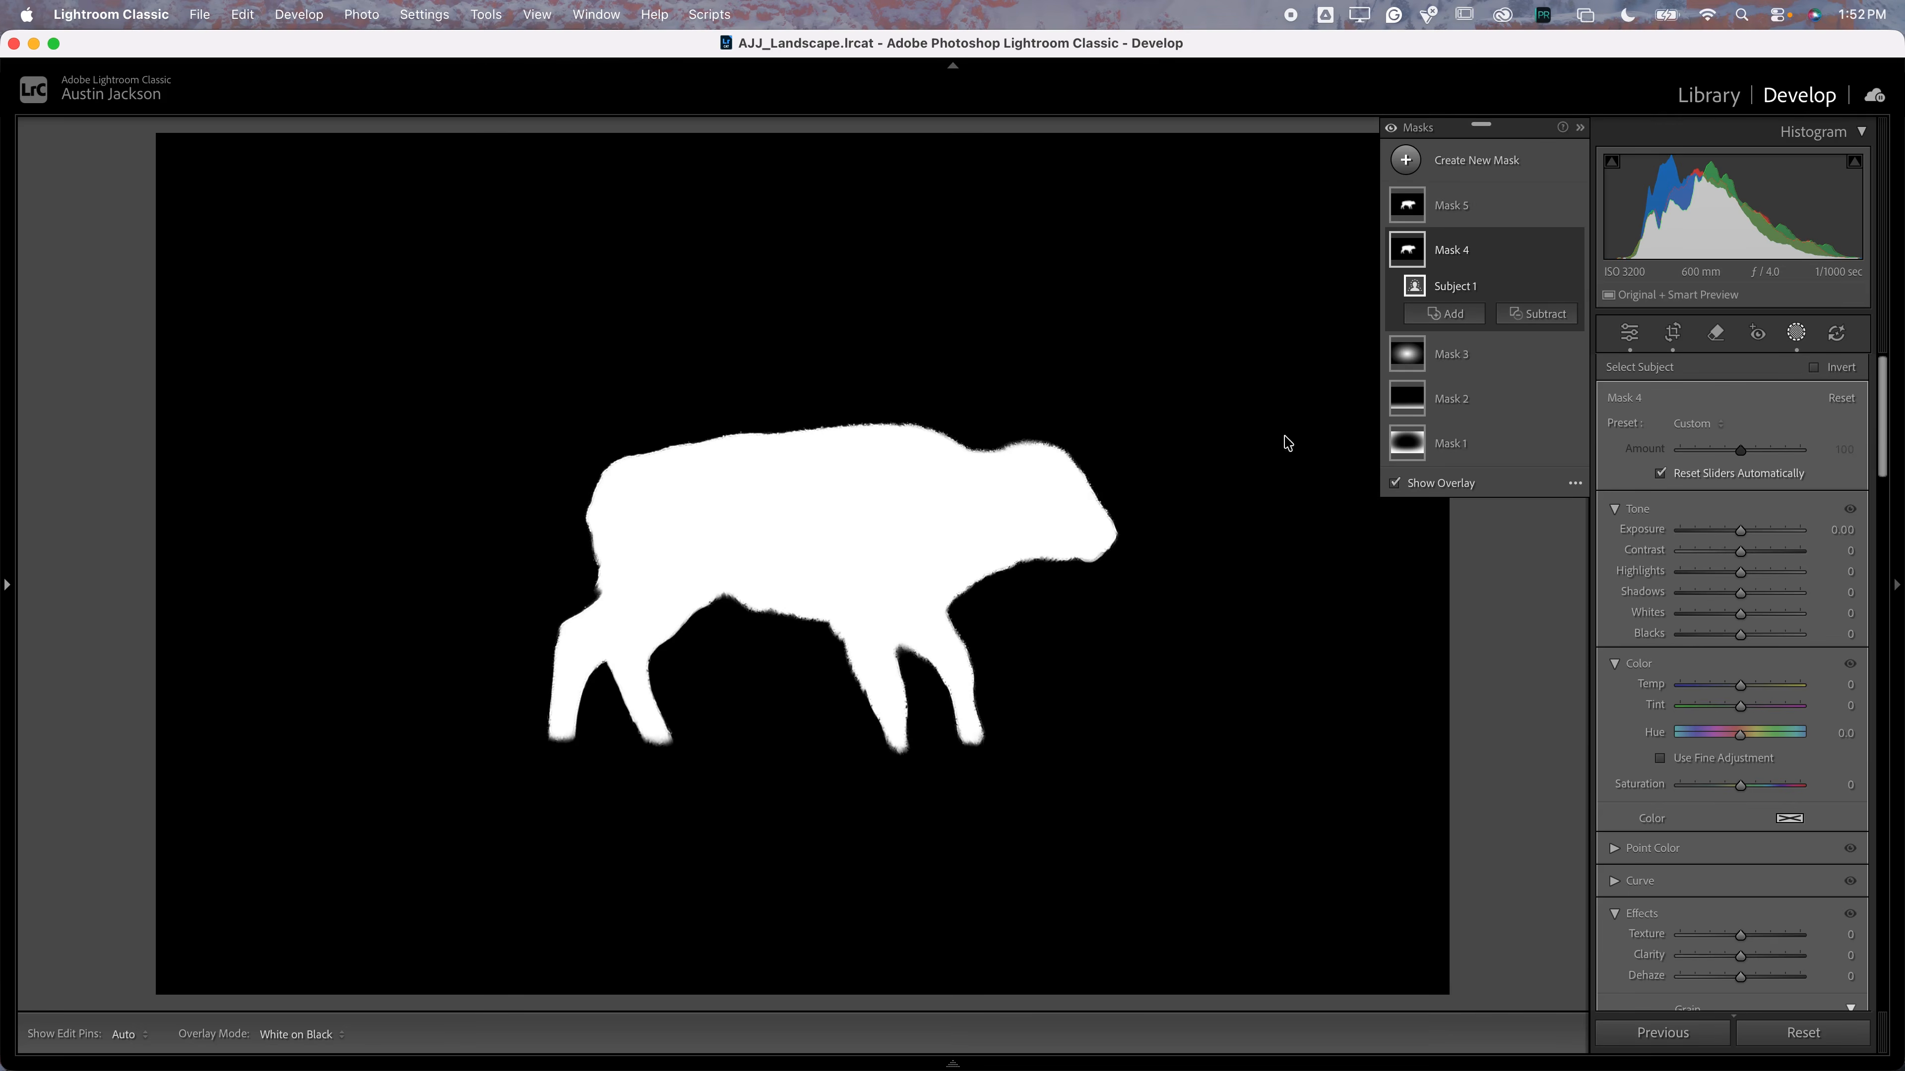